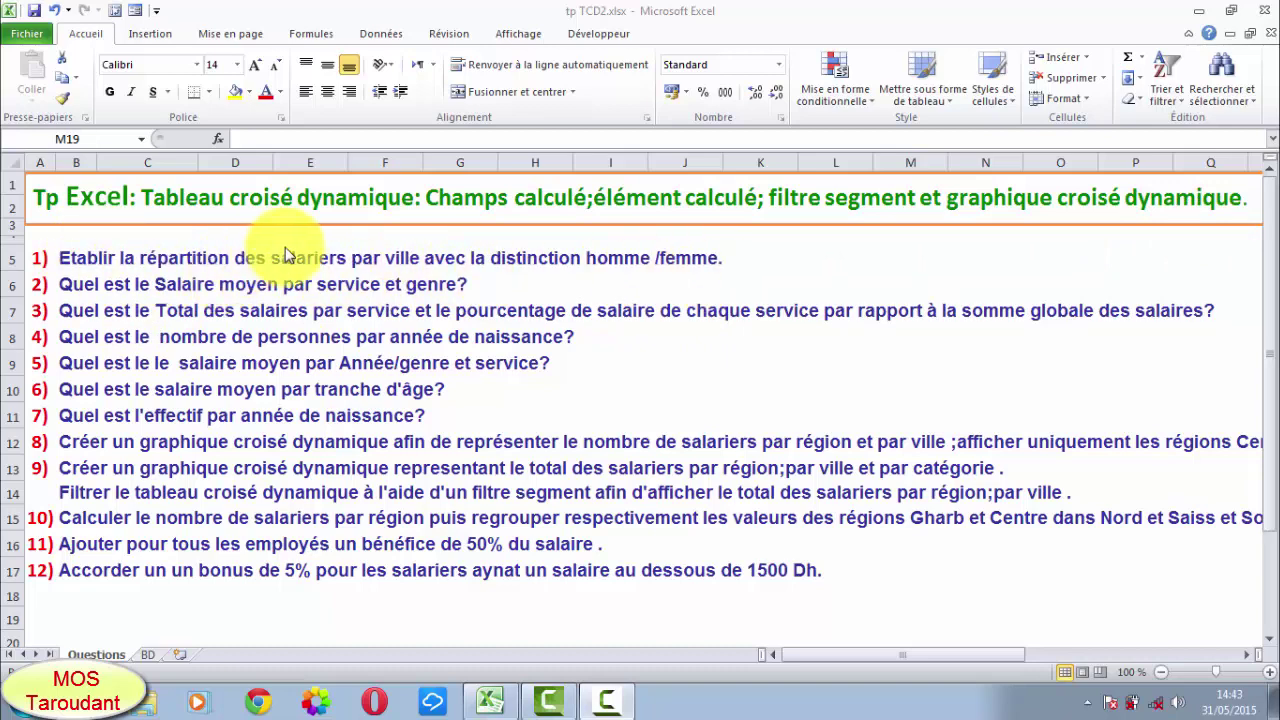
- Switch to the BD sheet of tp TCD2.xlsx and select a cell in the employee table
left_click(143, 662)
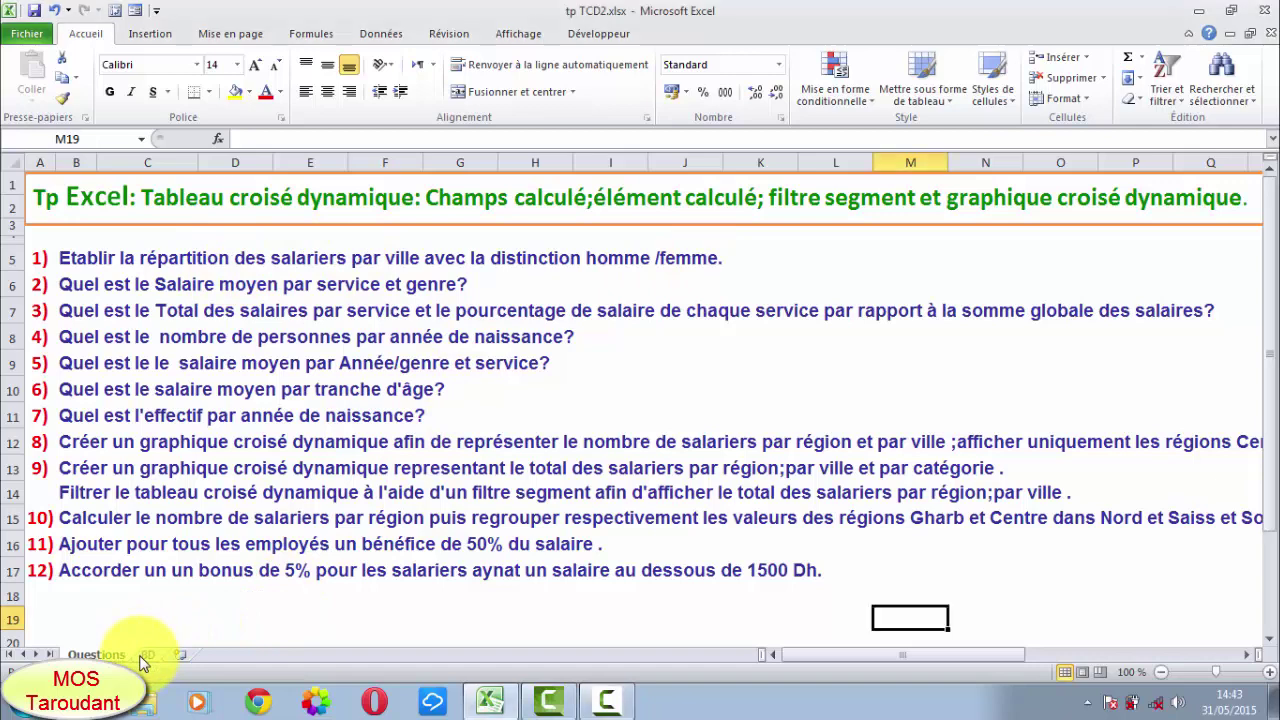
left_click(145, 656)
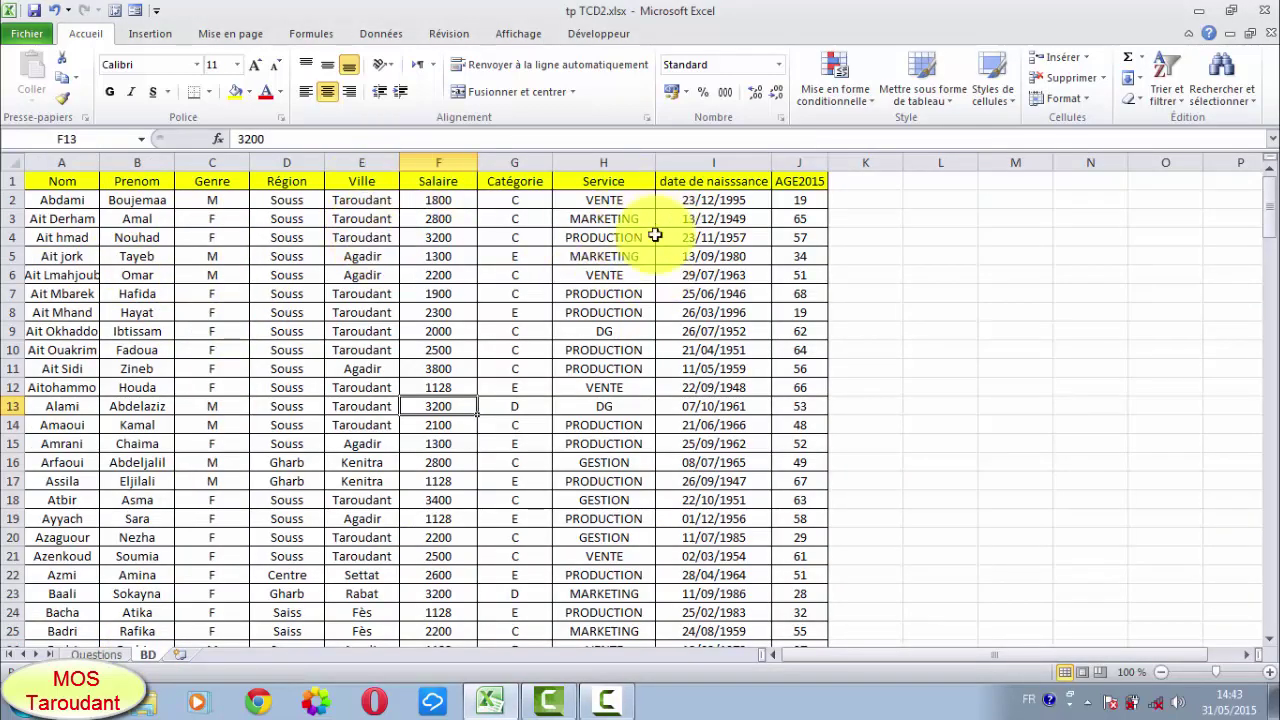
left_click(96, 654)
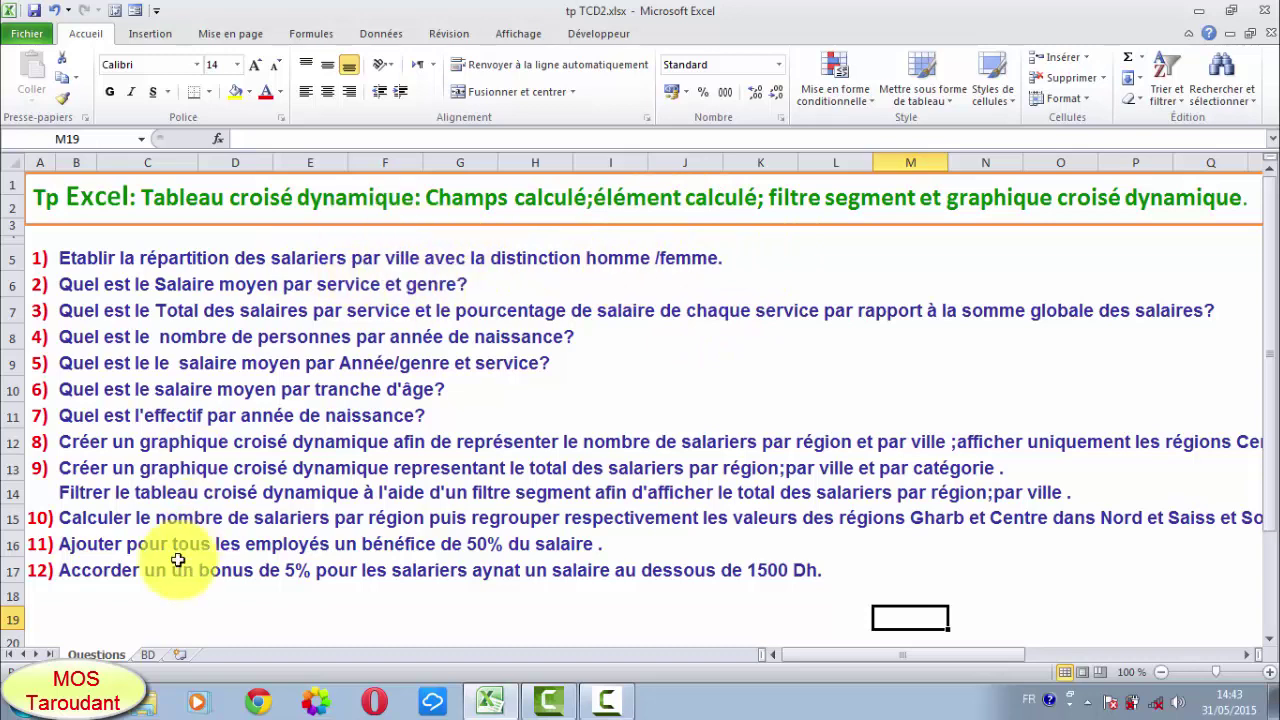
left_click(148, 655)
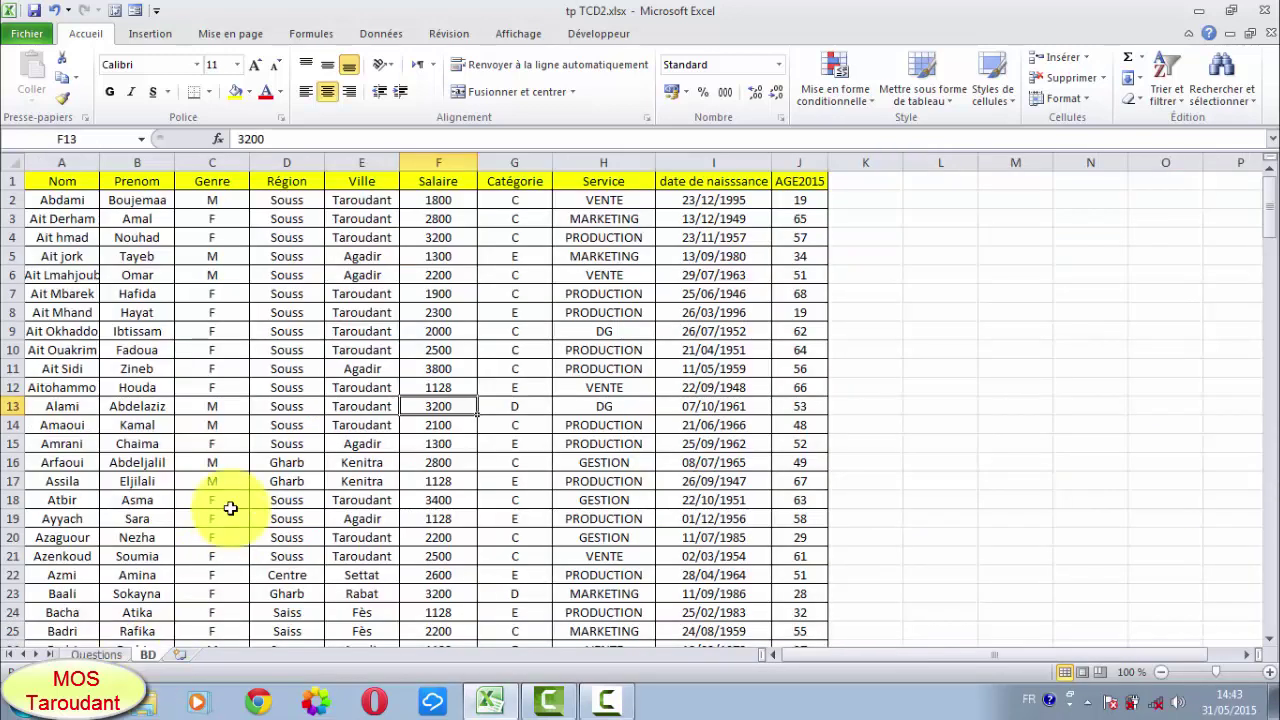
left_click(212, 462)
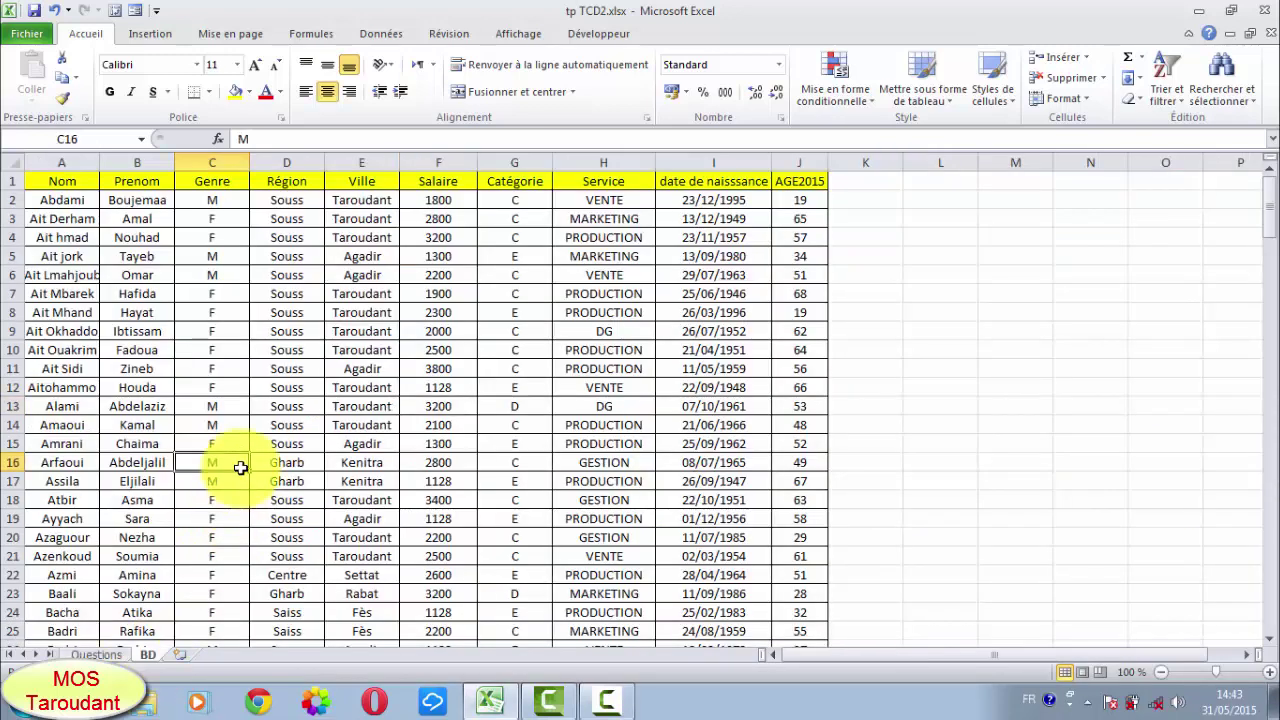
- Insert a pivot table from the BD employee data on a new sheet
left_click(162, 40)
left_click(62, 100)
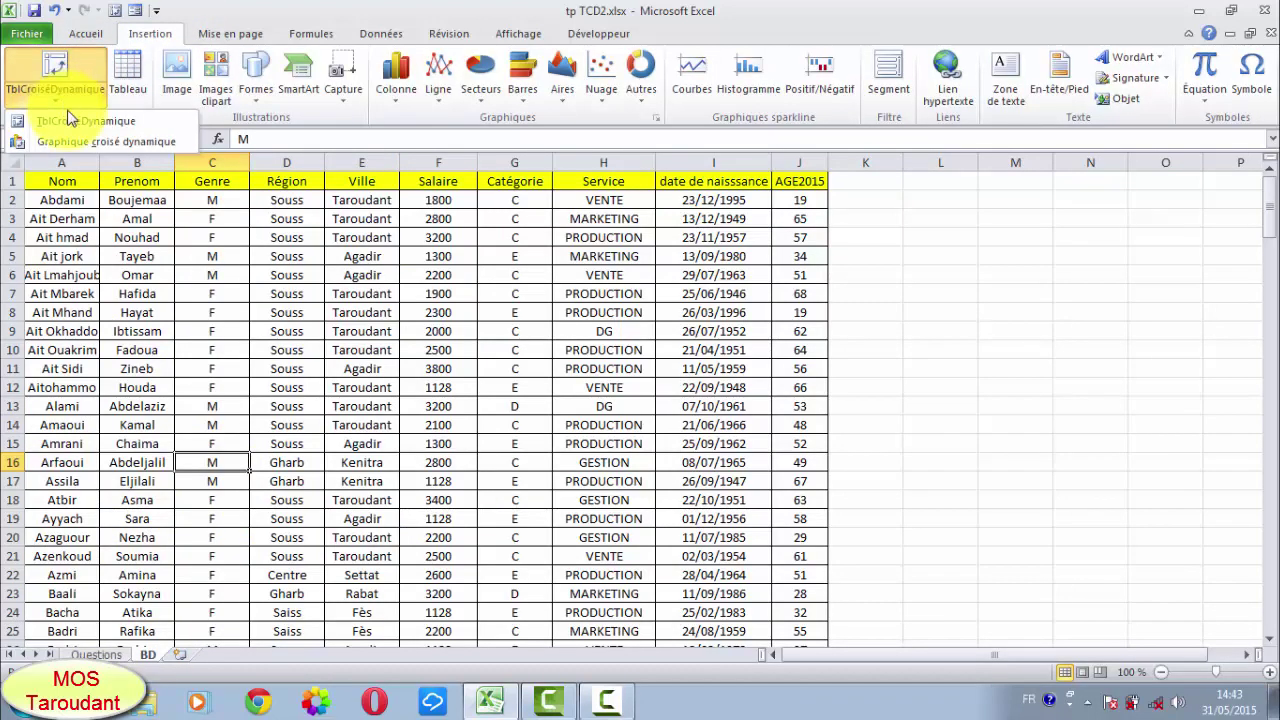
left_click(70, 120)
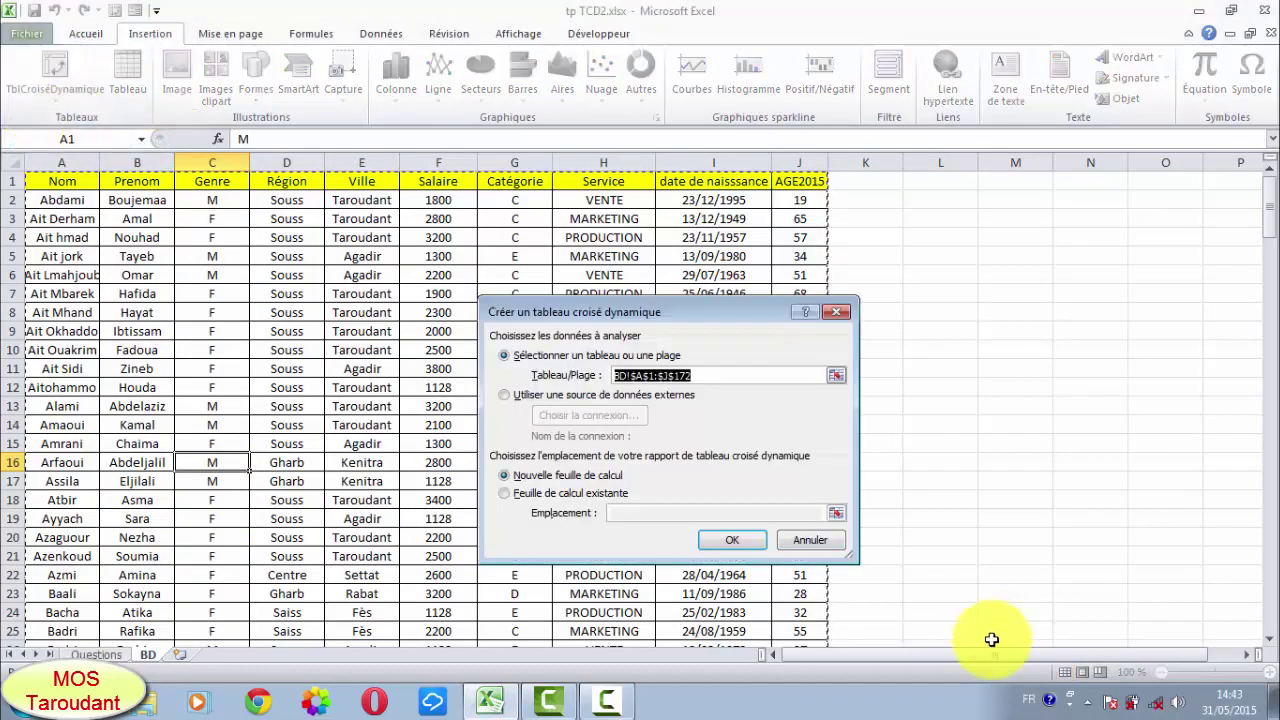
left_click(742, 545)
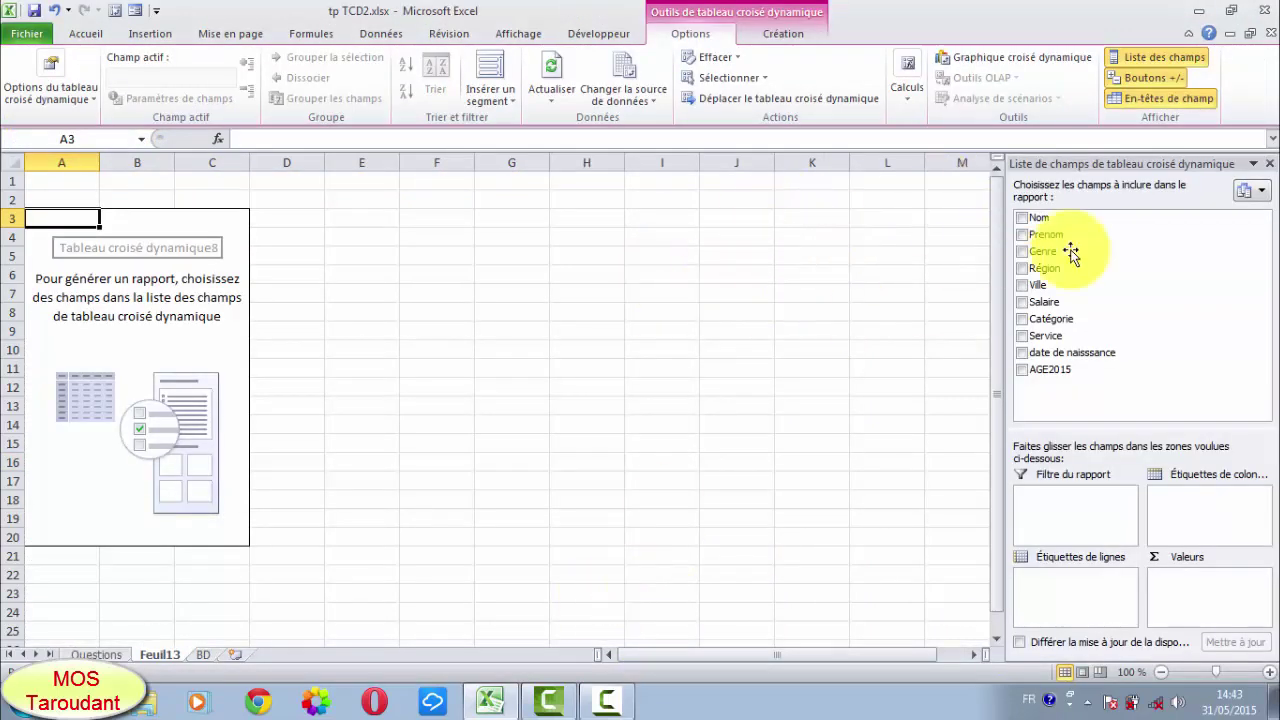
mouse_move(1140, 218)
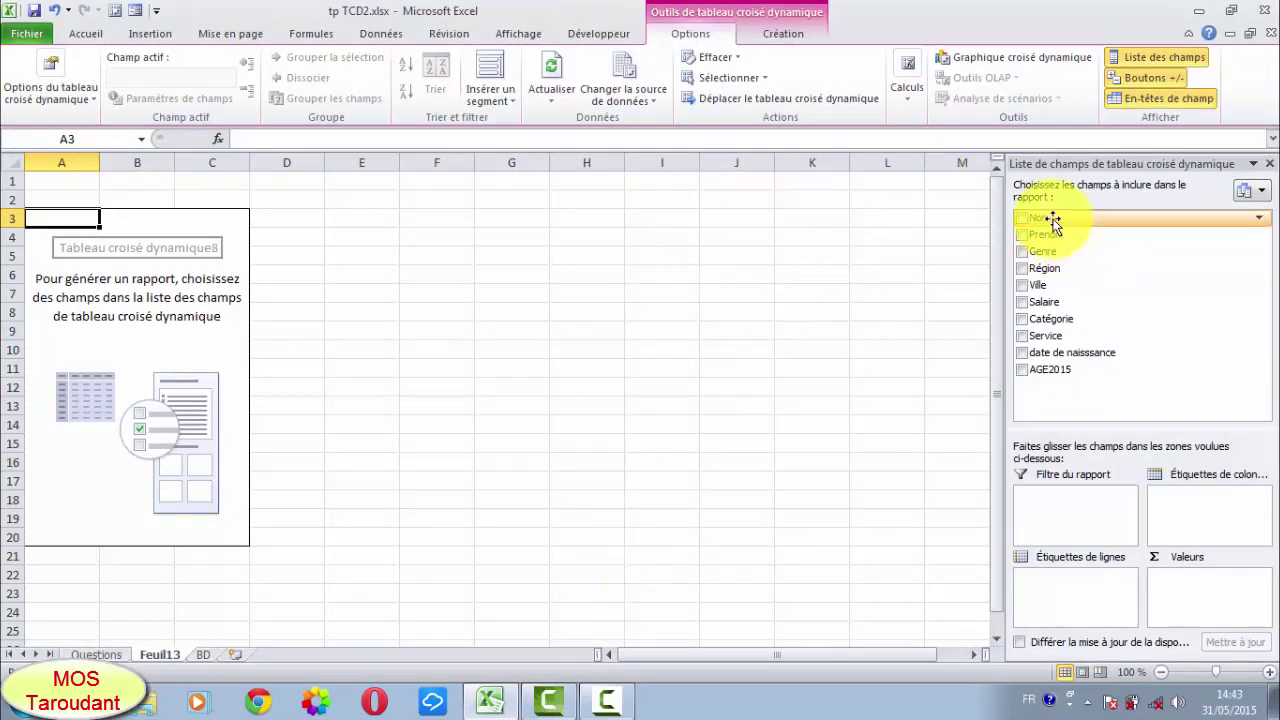
- Count Nom per Ville in rows, split by Genre into F and M columns
left_click_drag(1053, 222, 1161, 585)
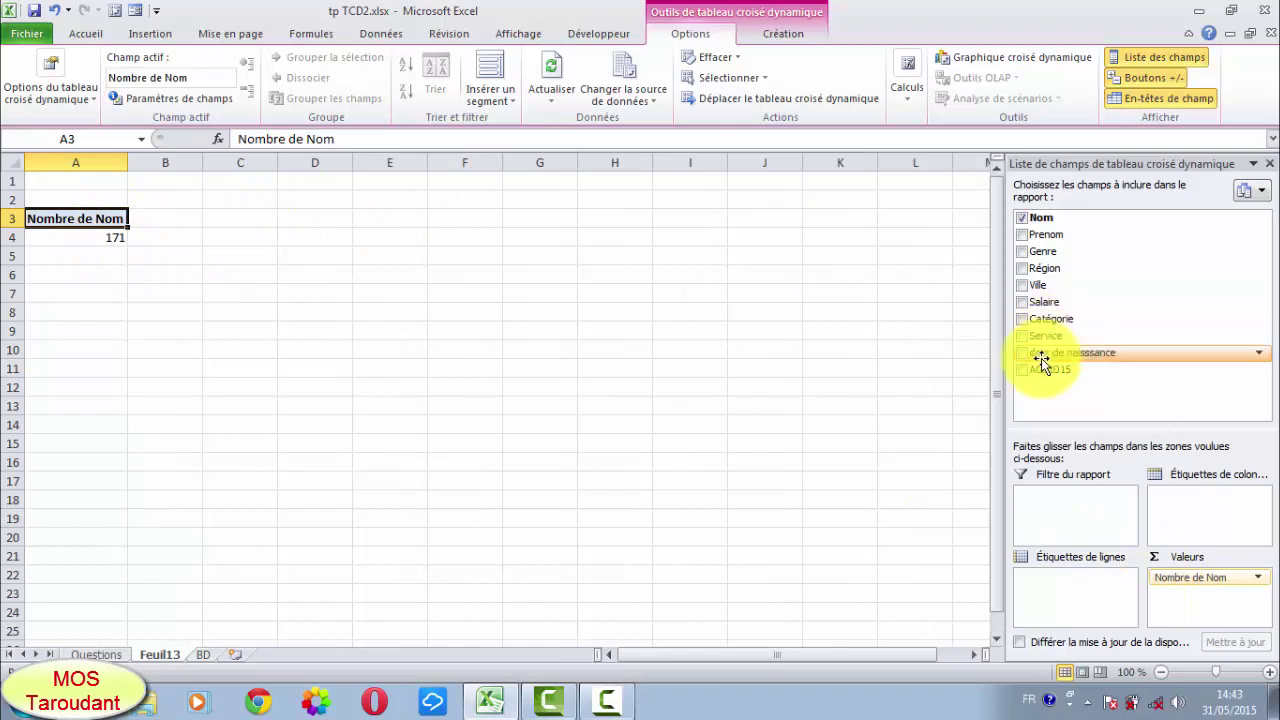
left_click_drag(1043, 287, 1040, 578)
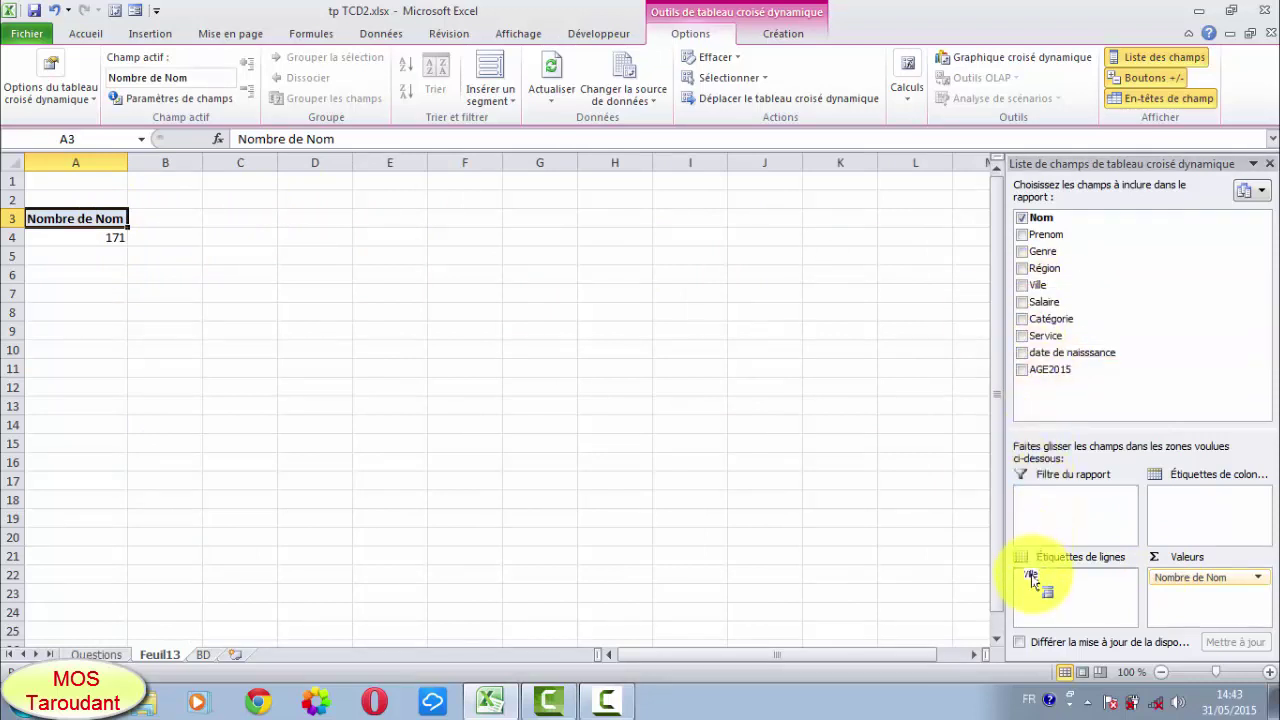
left_click_drag(1032, 580, 1026, 578)
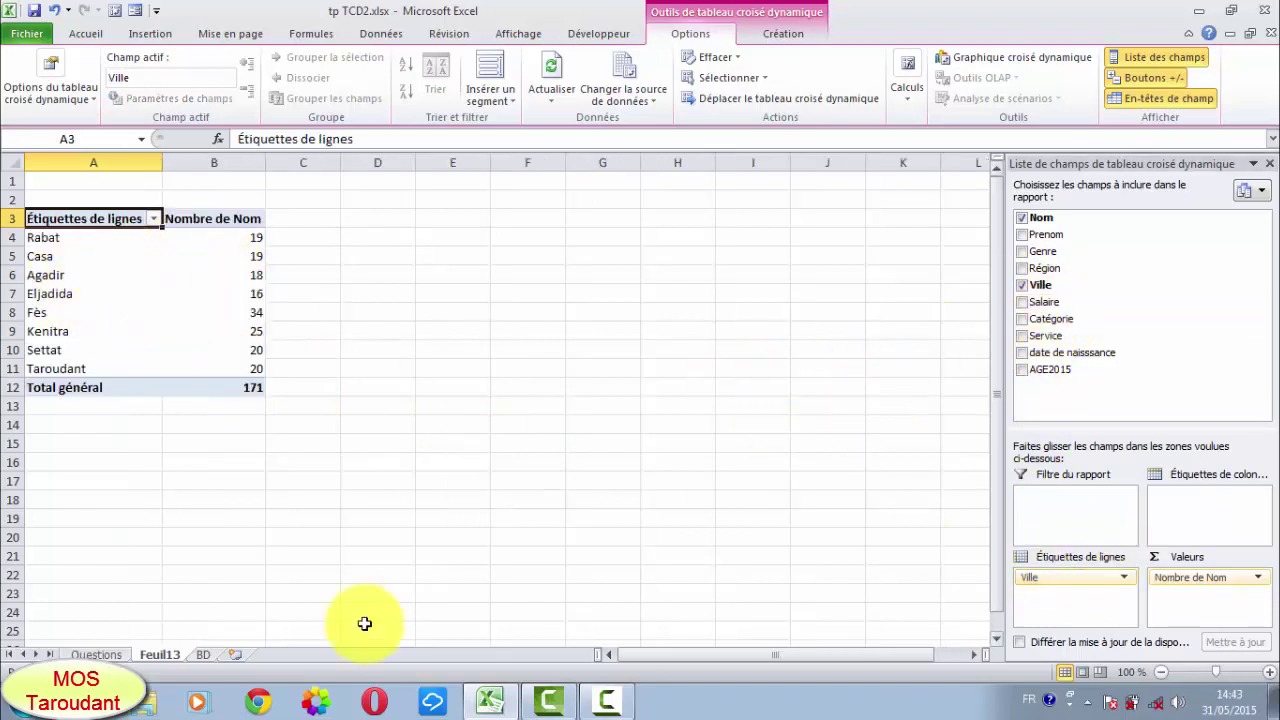
left_click(97, 655)
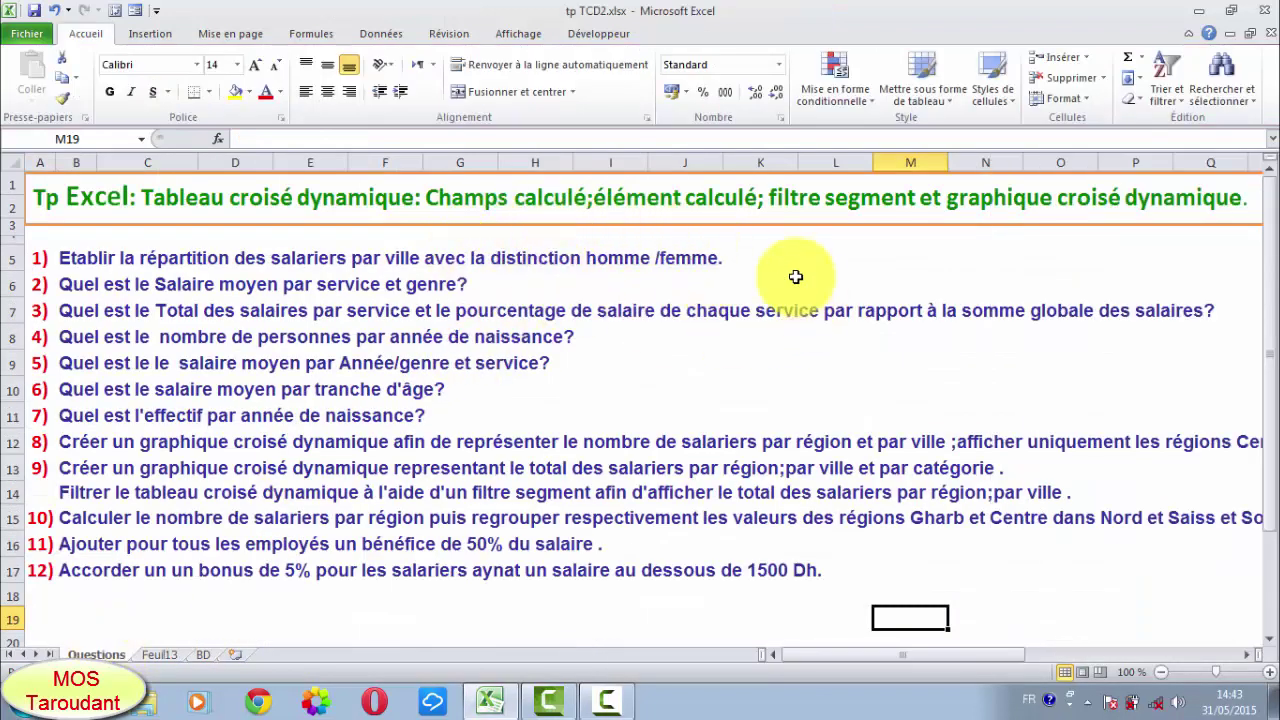
left_click(160, 655)
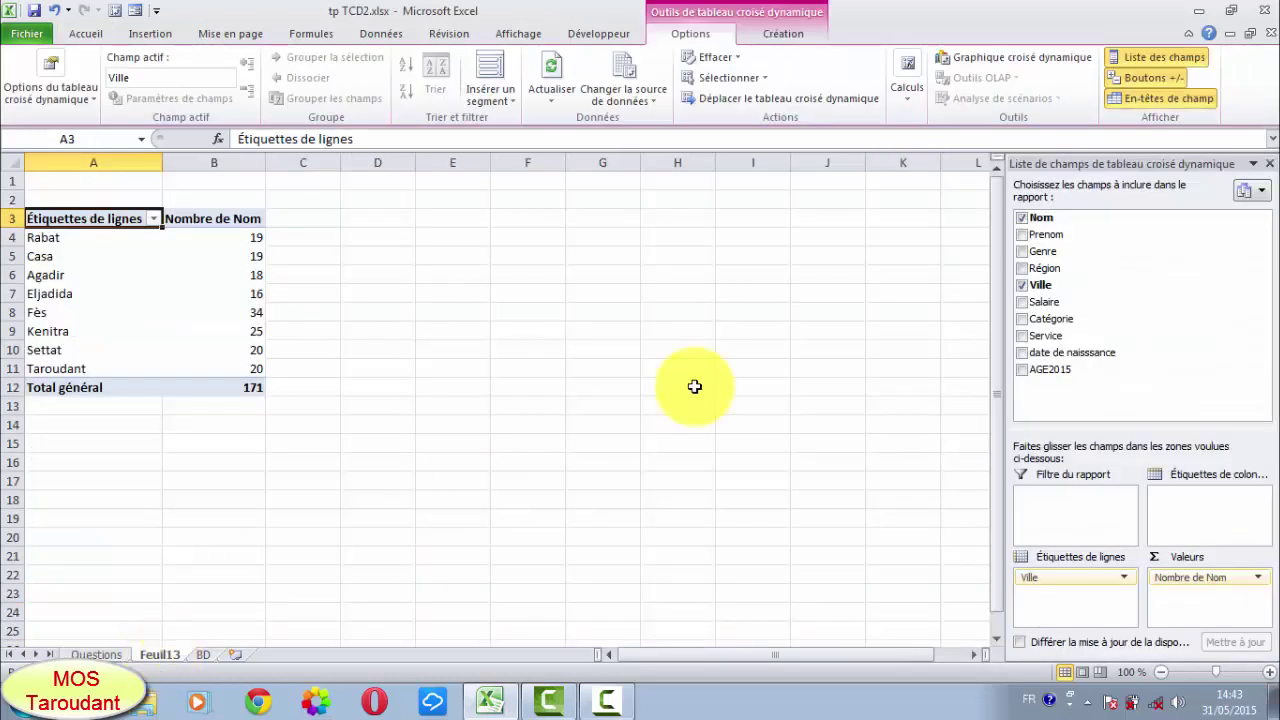
mouse_move(1063, 252)
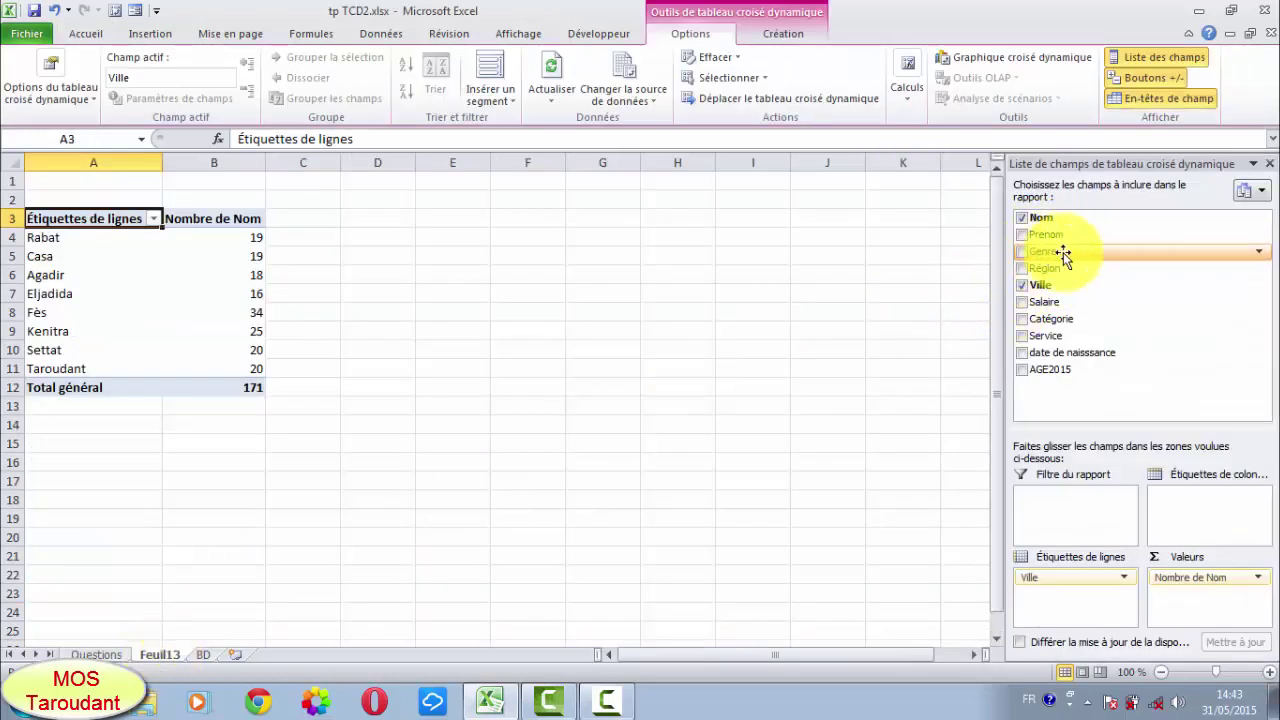
left_click_drag(1060, 251, 1175, 500)
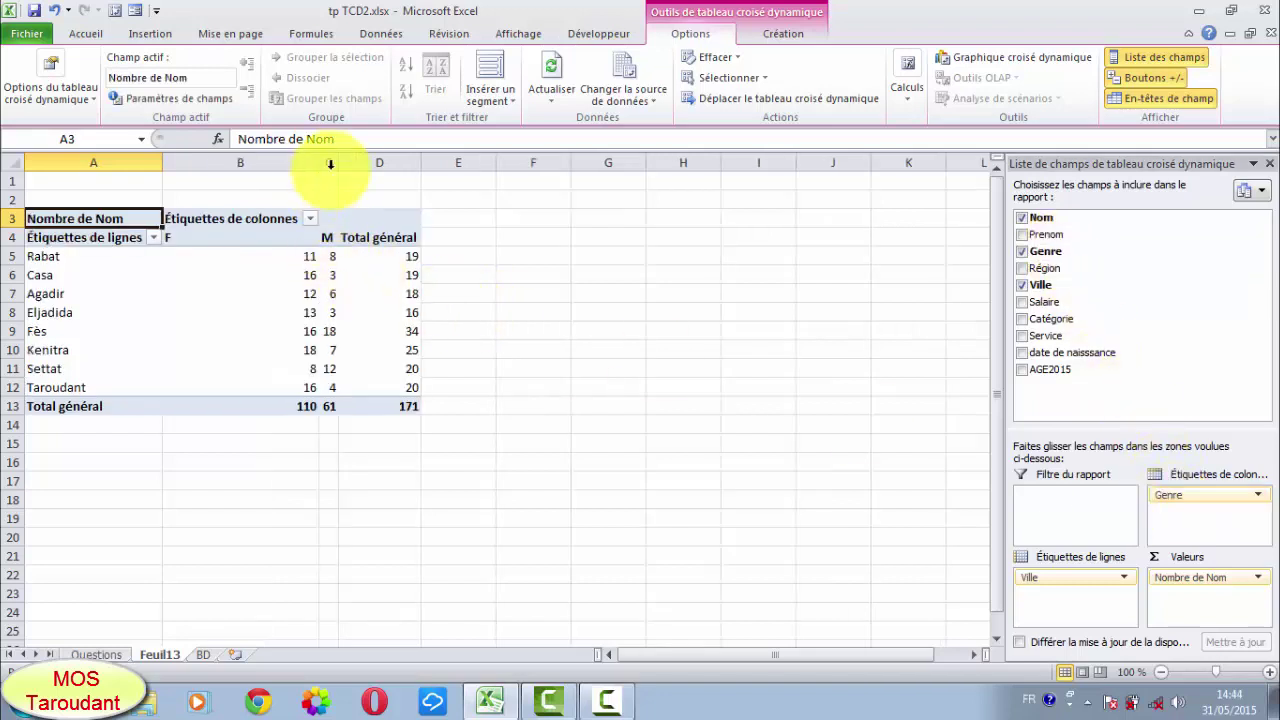
- Widen column C and centre the F label in B4
mouse_move(340, 160)
left_mouse_down()
mouse_move(393, 162)
mouse_move(288, 161)
left_mouse_up()
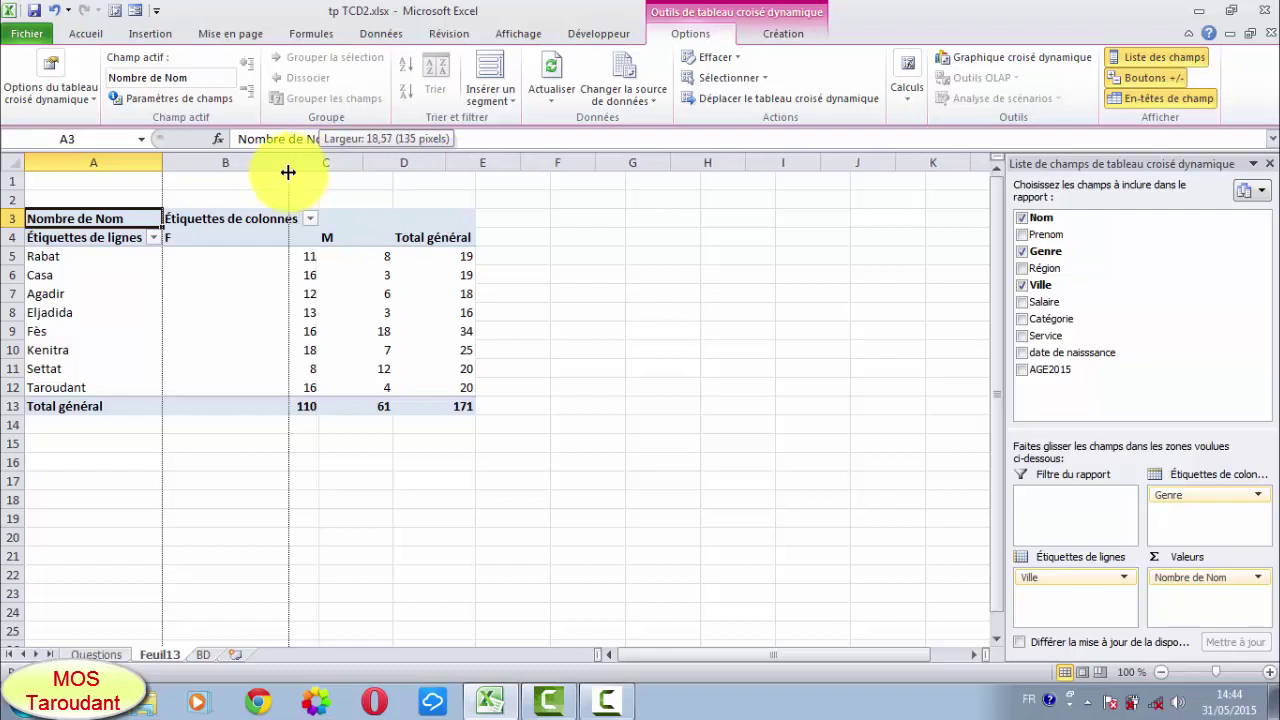
left_click(213, 237)
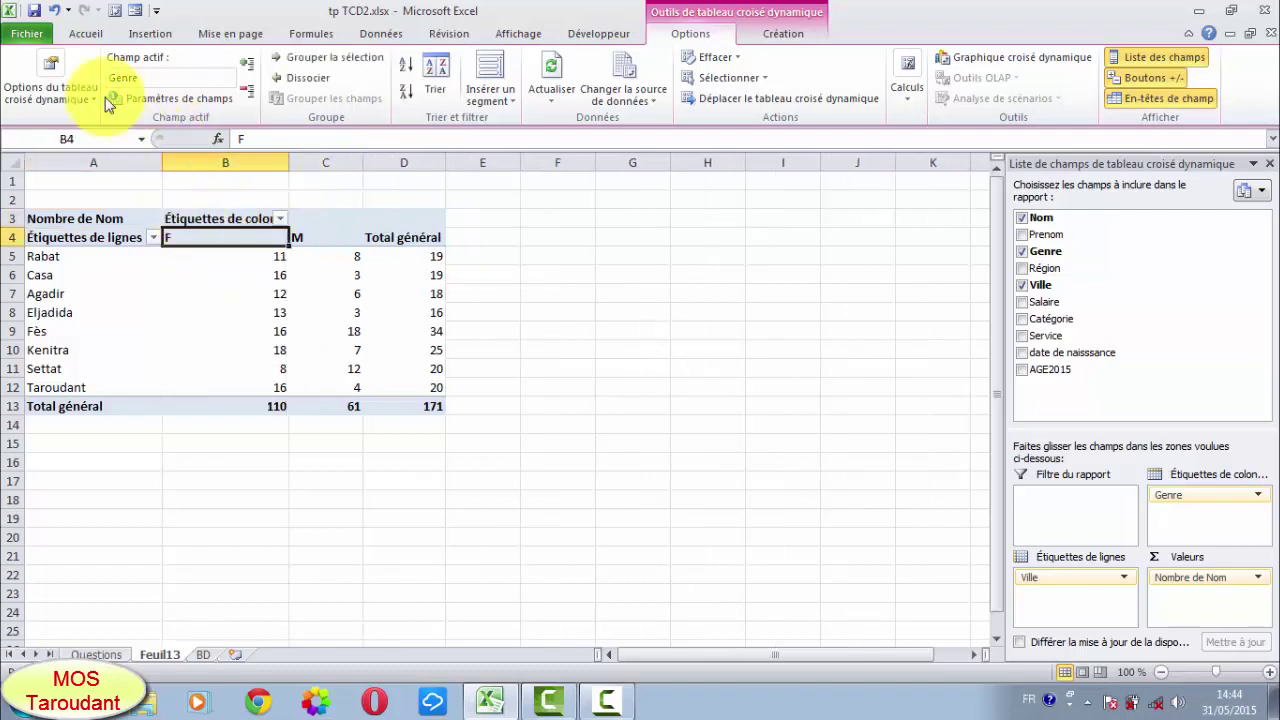
left_click(82, 36)
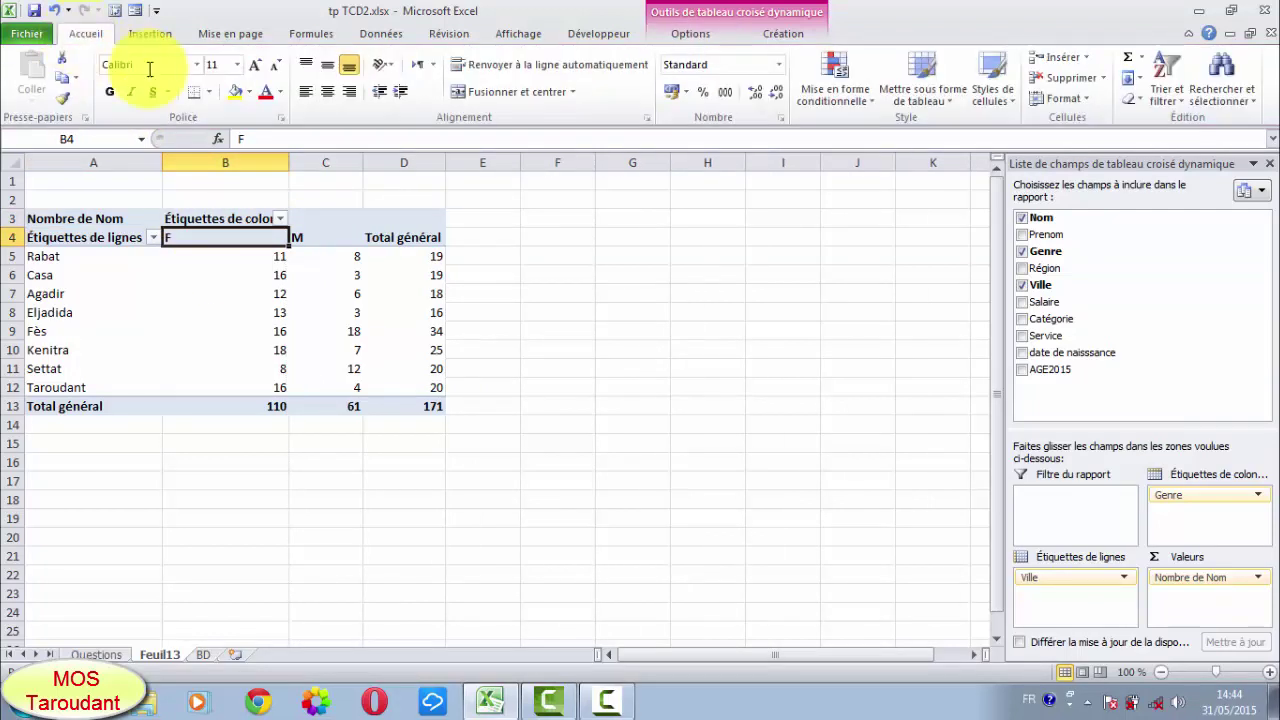
left_click(327, 92)
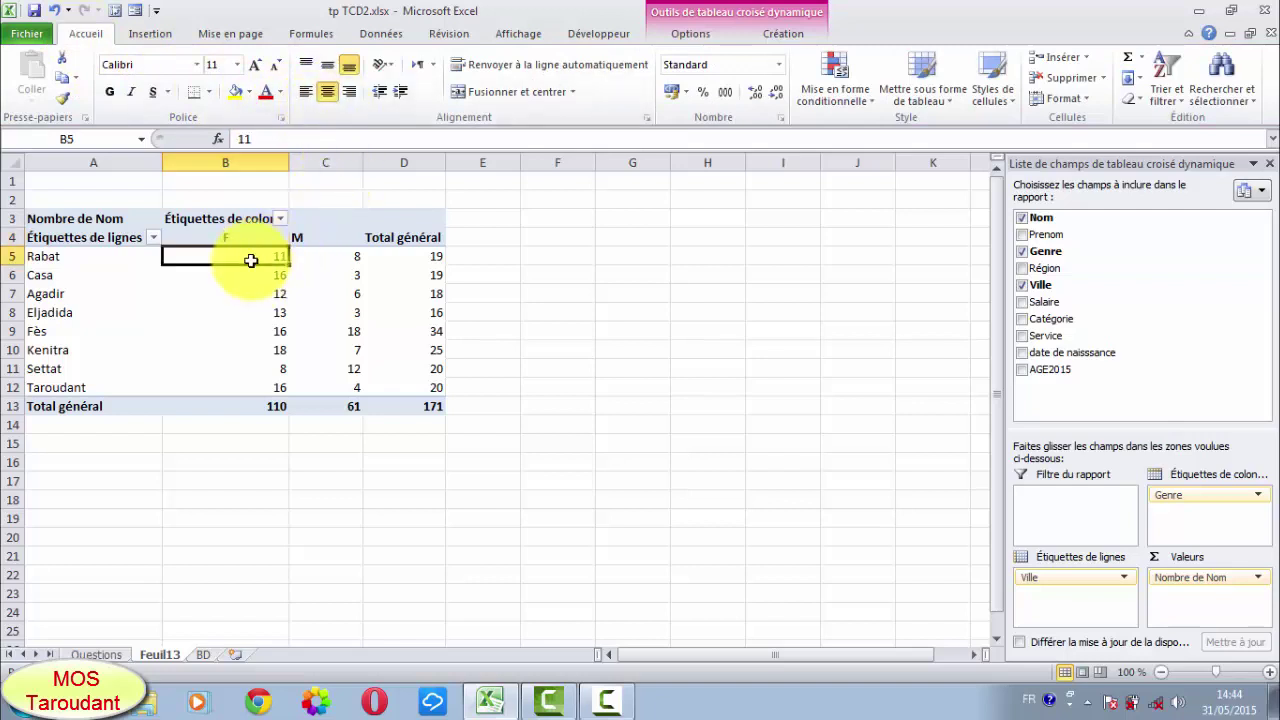
left_click_drag(251, 260, 294, 382)
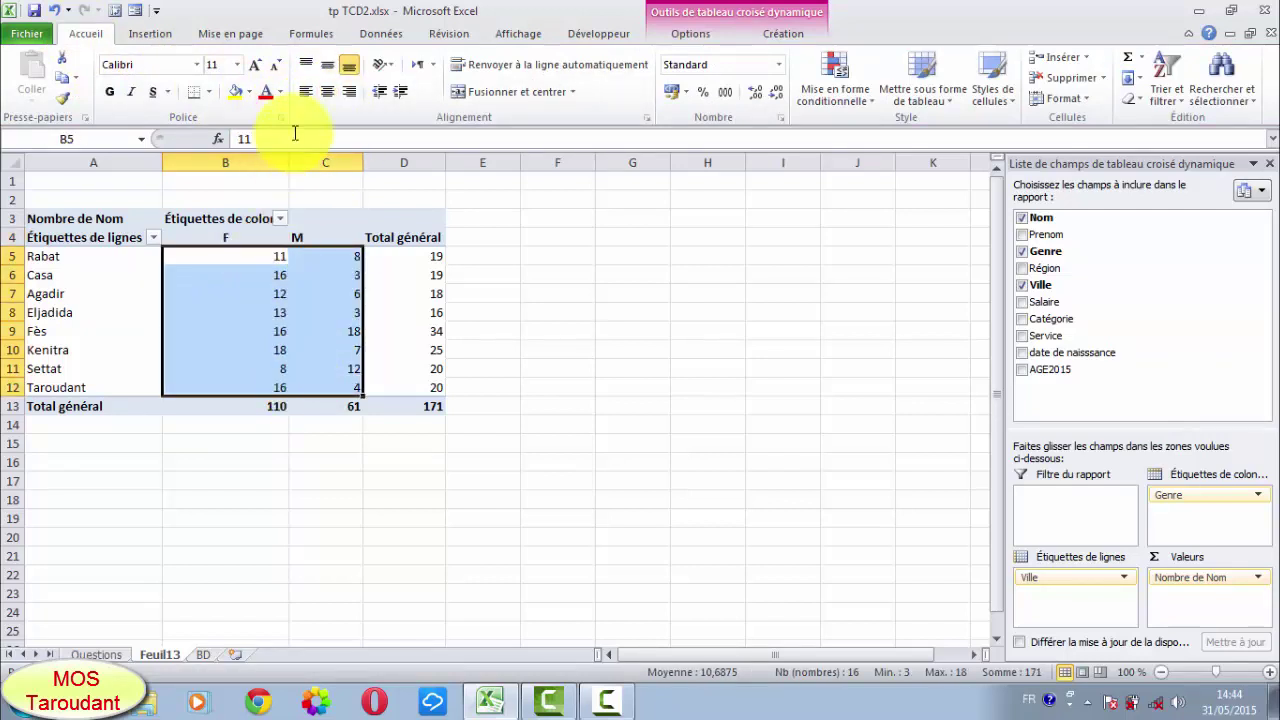
left_click(303, 517)
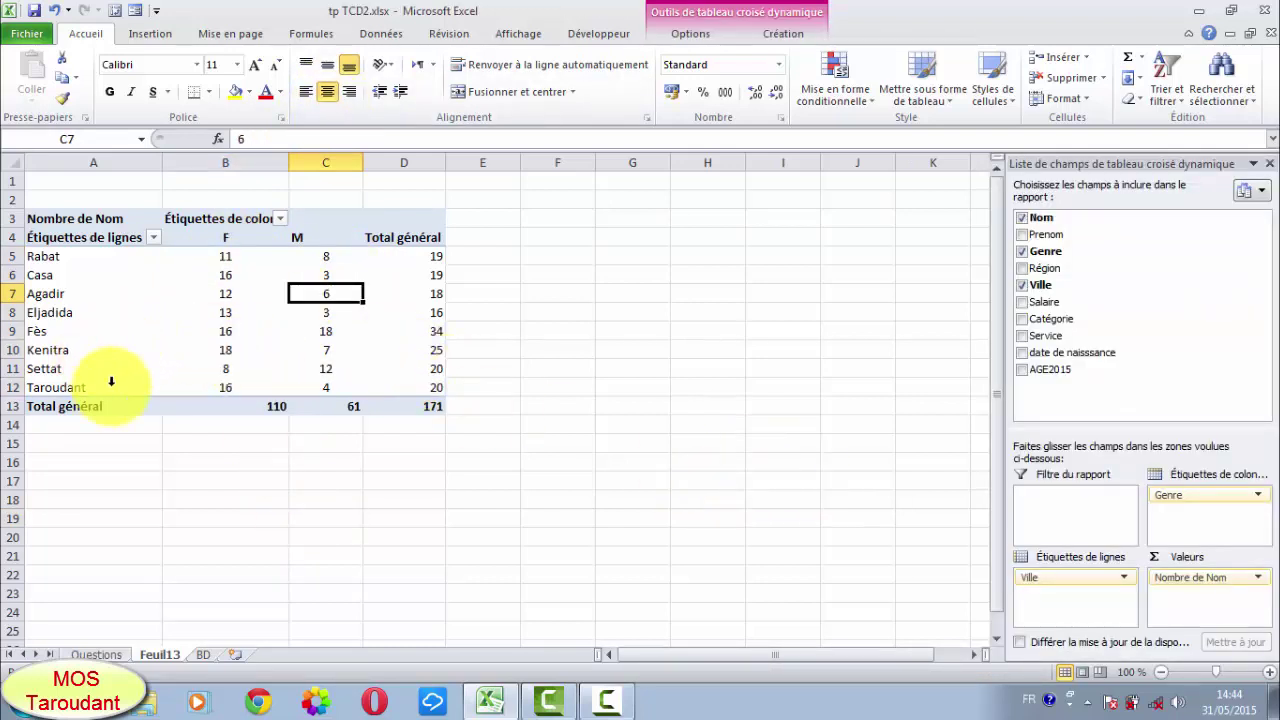
- Rename the Feuil13 sheet to Q1 and go back to the Questions sheet
right_click(163, 652)
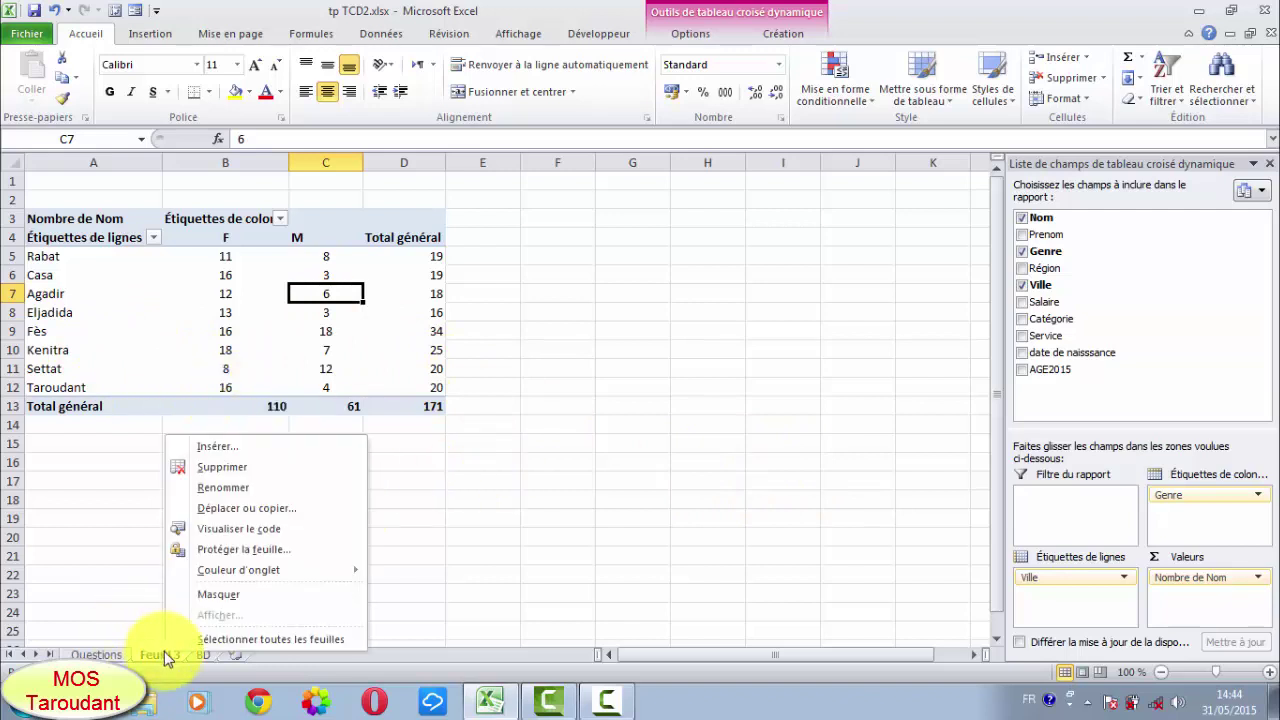
left_click(218, 489)
type("Q1")
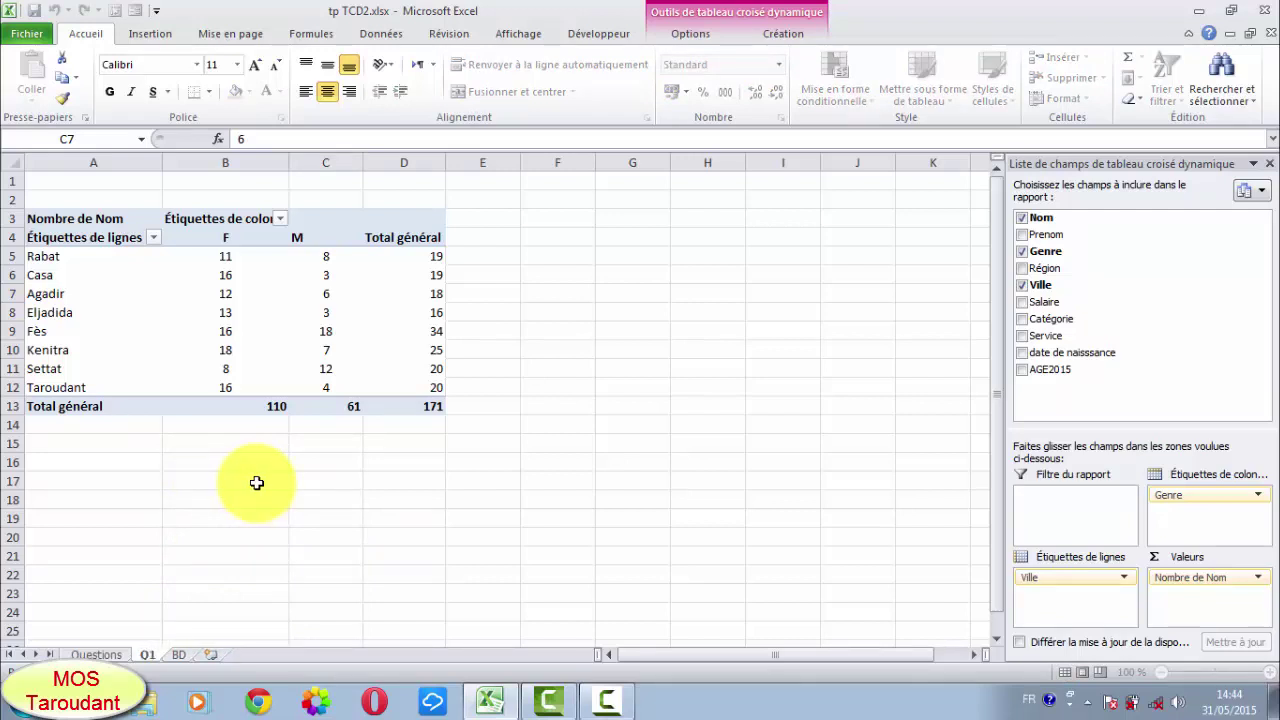
left_click(265, 537)
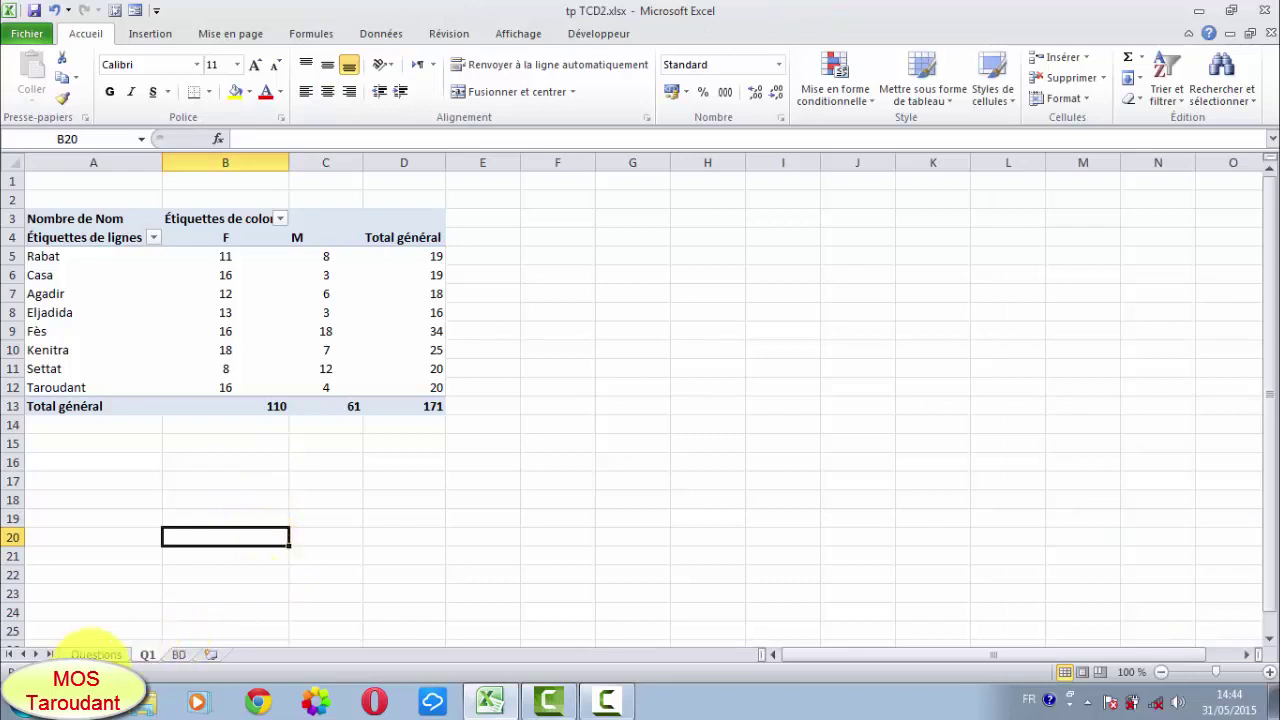
left_click(96, 654)
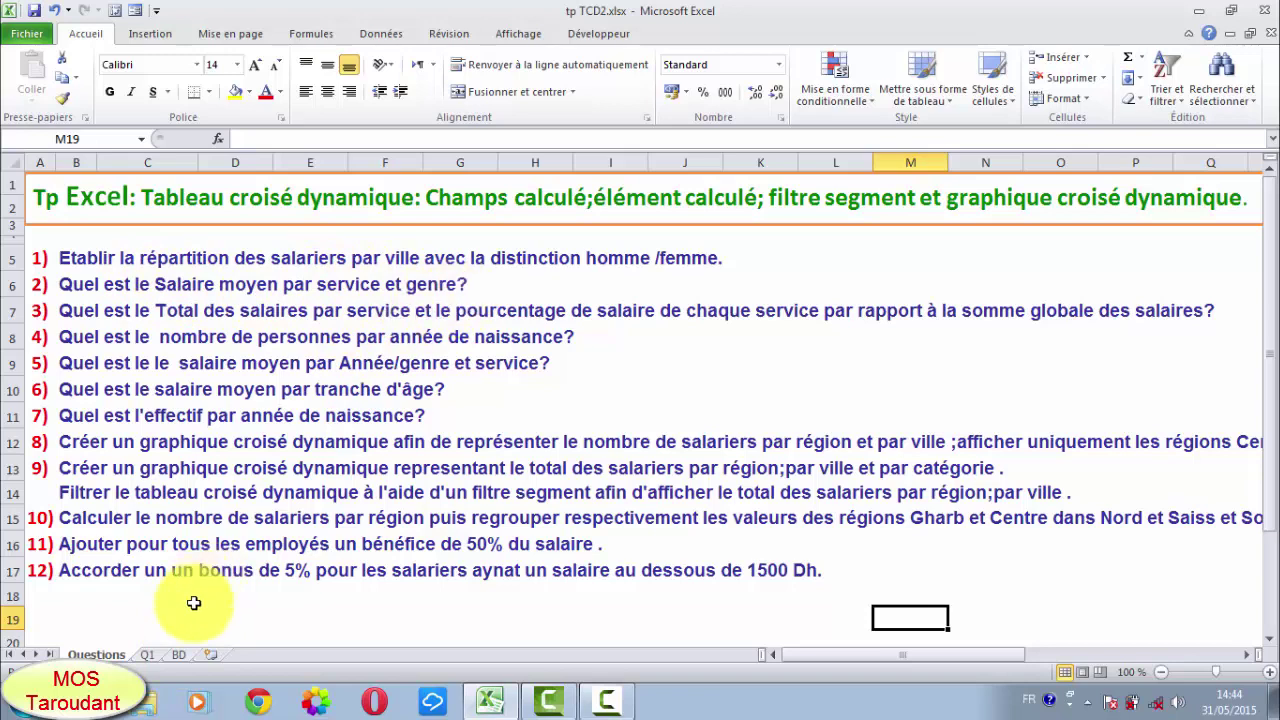
- From a cell in the BD data, insert another pivot table on a new sheet
left_click(178, 654)
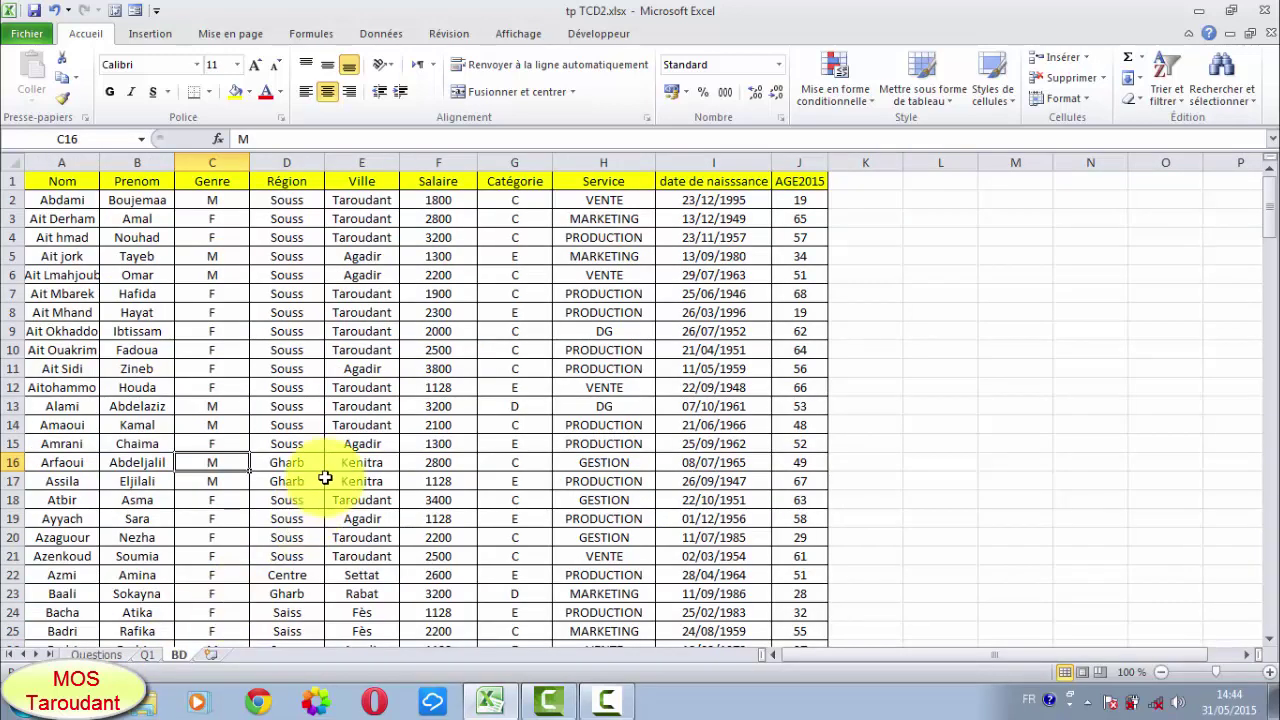
left_click(361, 481)
left_click(147, 34)
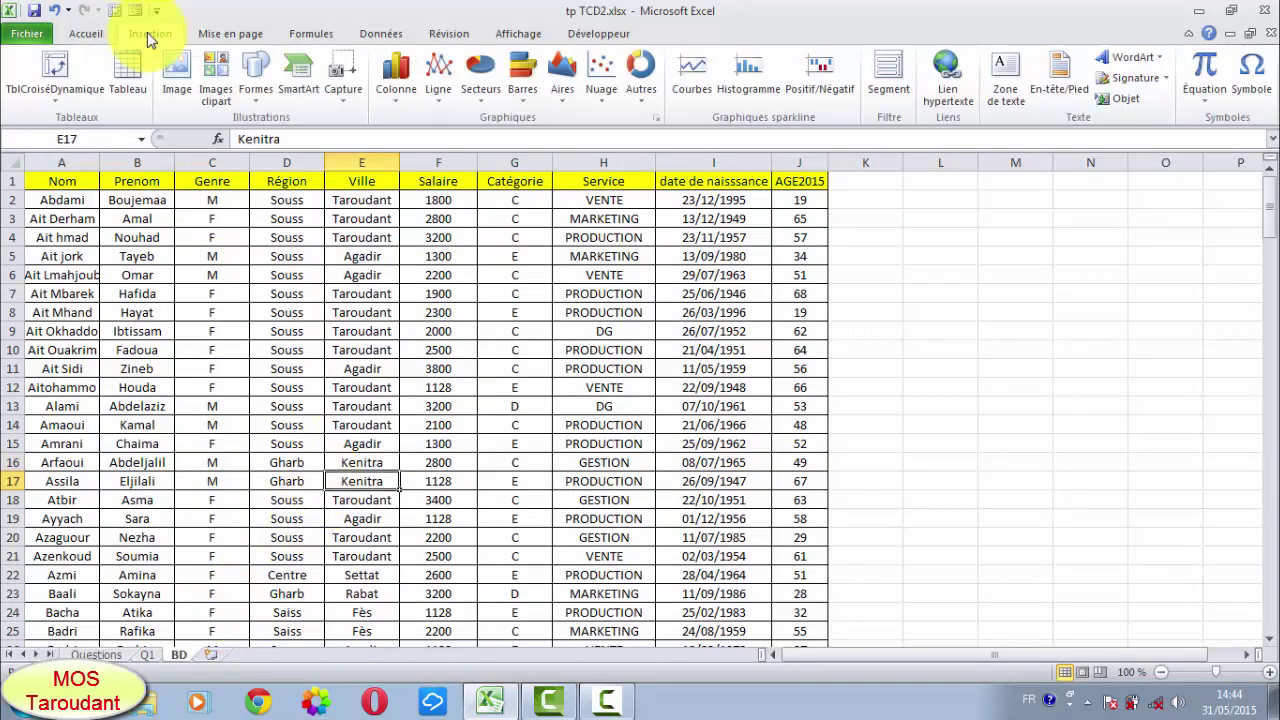
left_click(76, 104)
left_click(87, 120)
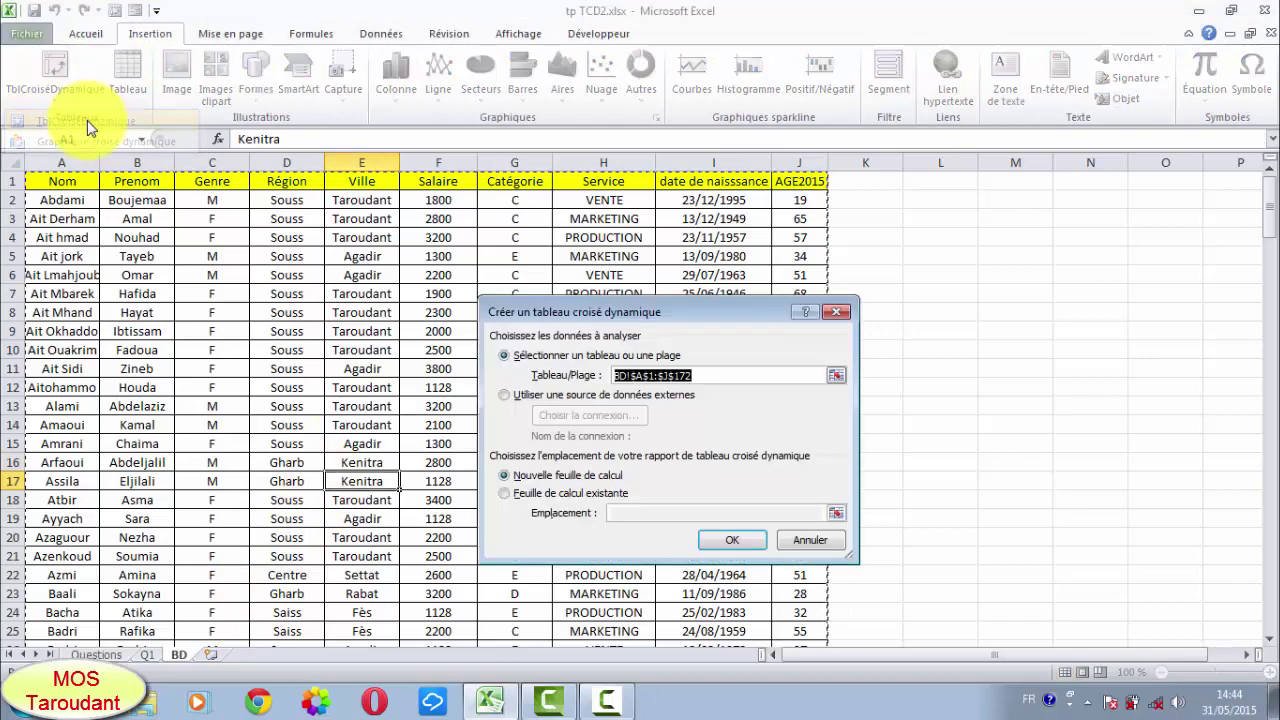
left_click(740, 541)
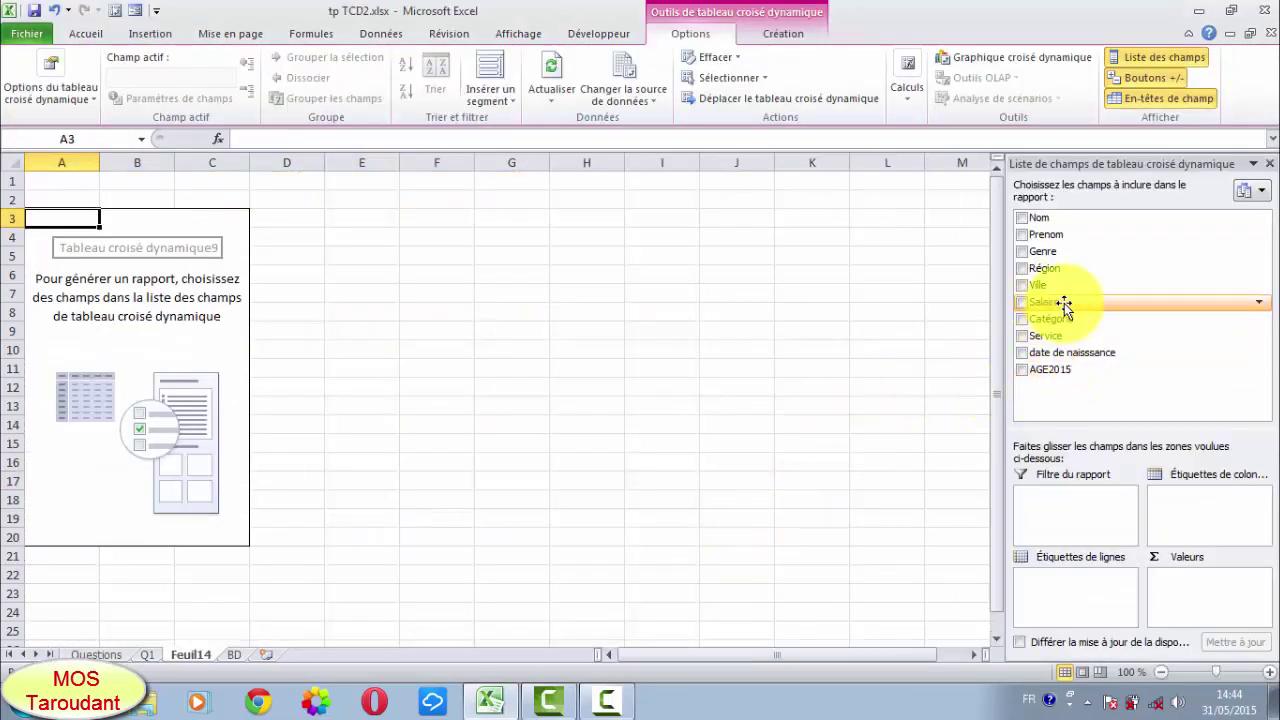
- Add Salaire to the values and change its summary from Somme to Moyenne
left_click_drag(1063, 303, 1182, 586)
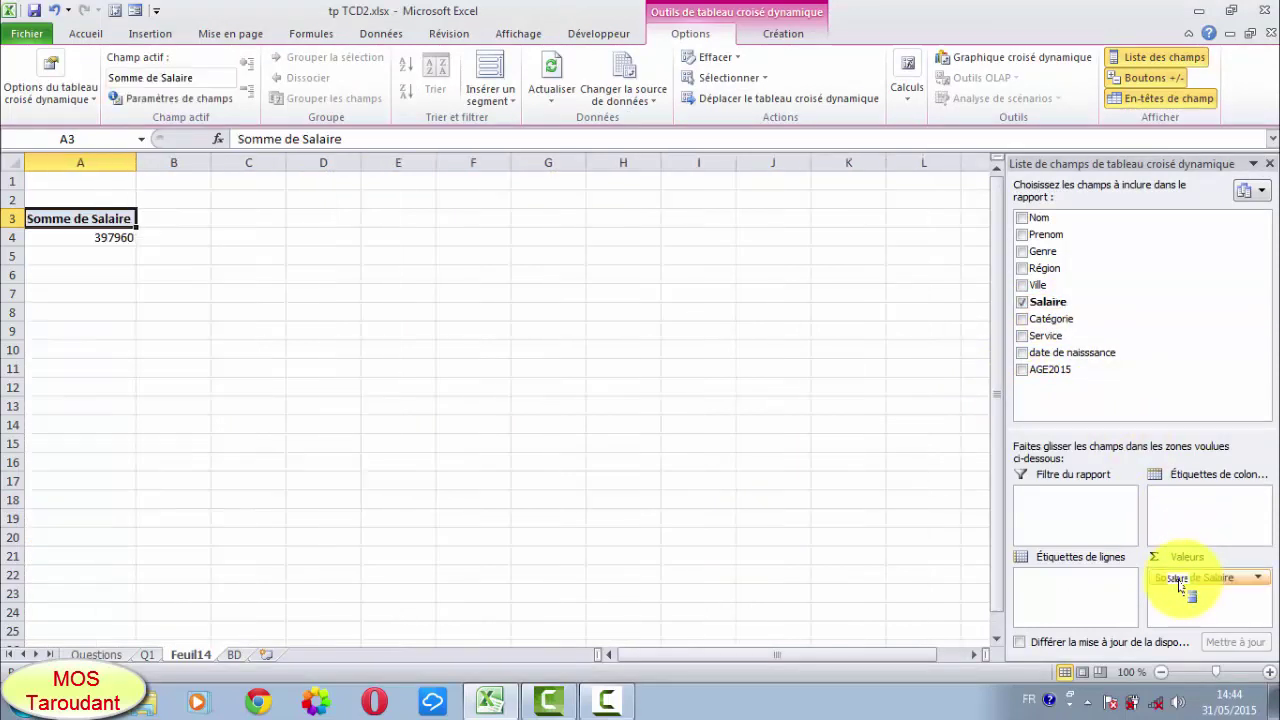
left_click(1246, 580)
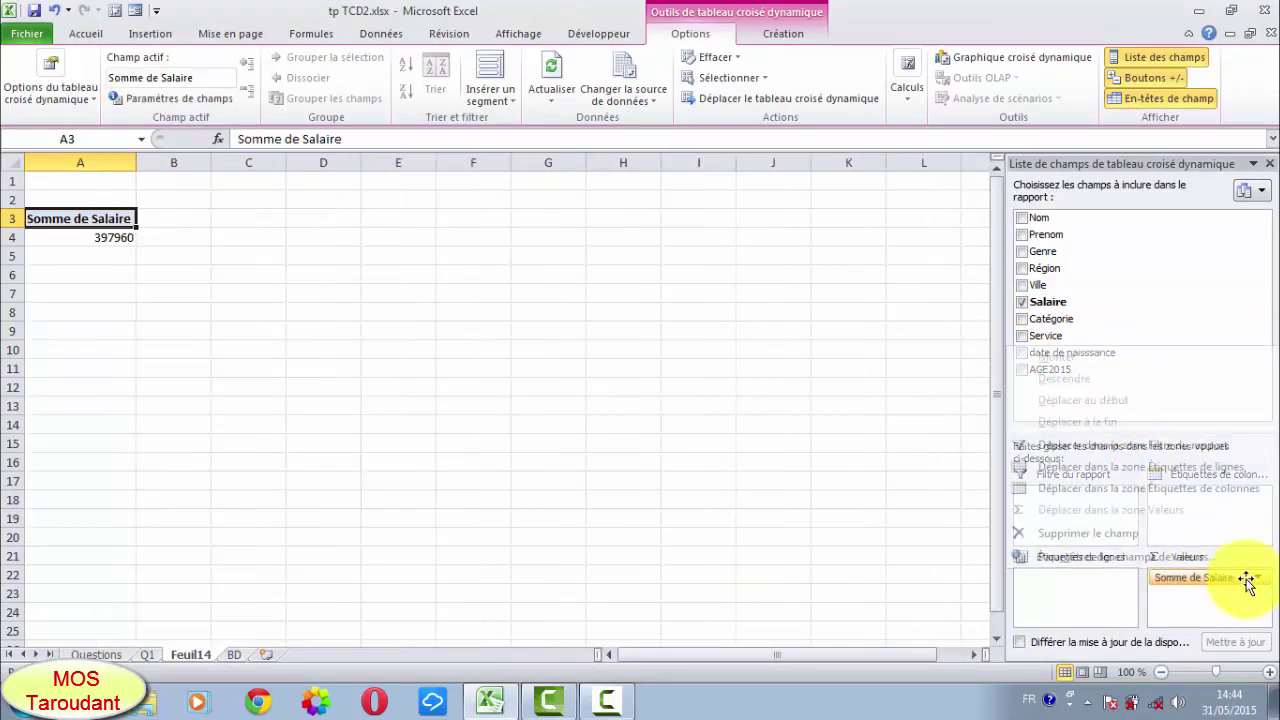
left_click(1246, 580)
left_click(1246, 580)
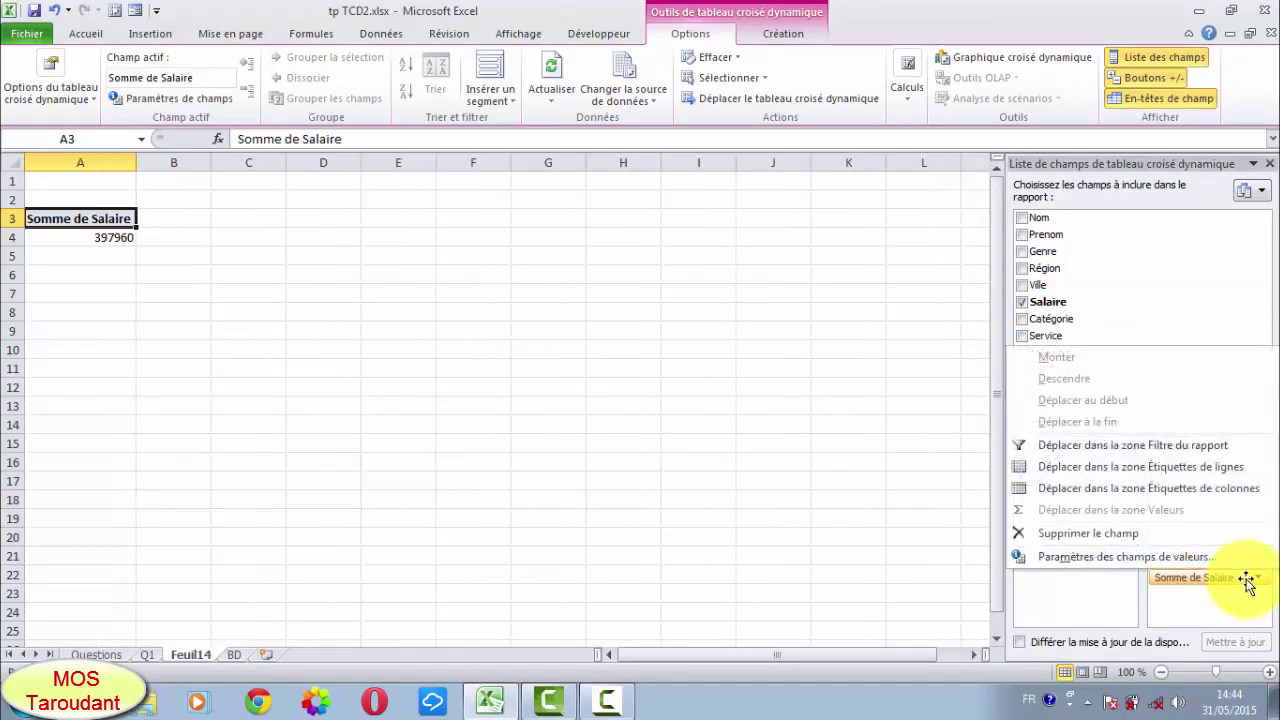
left_click(1151, 553)
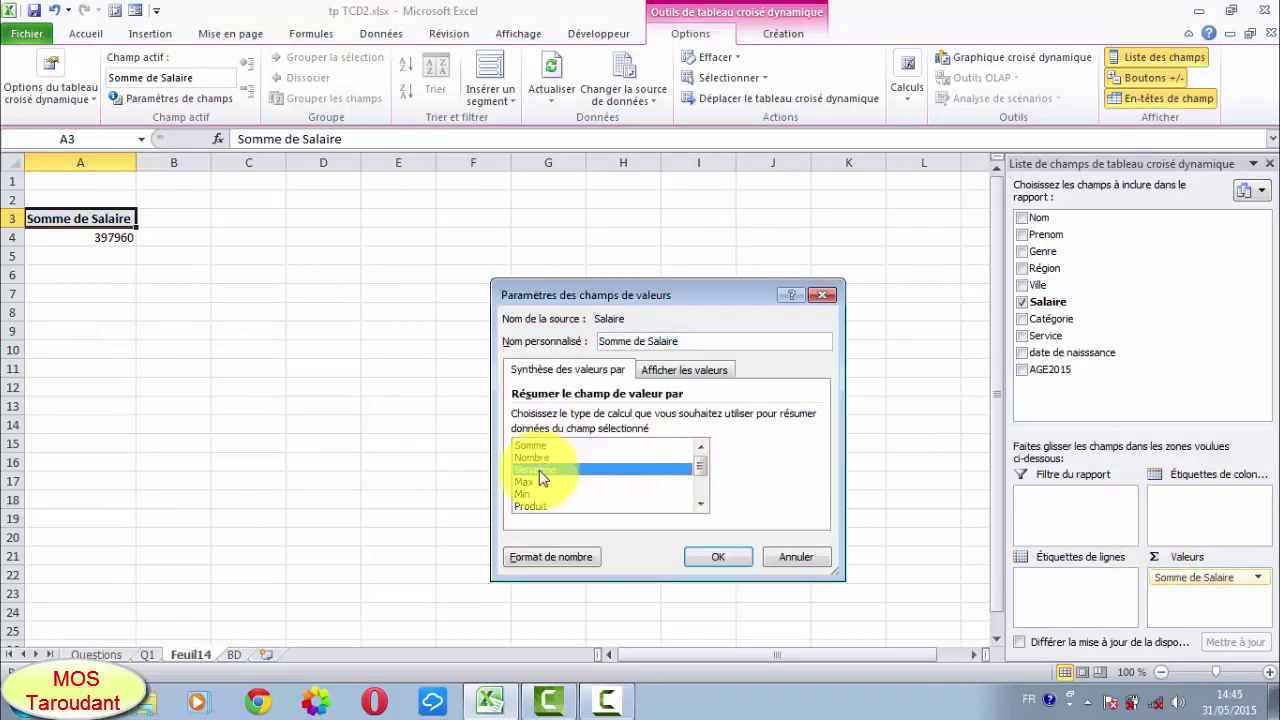
left_click(705, 560)
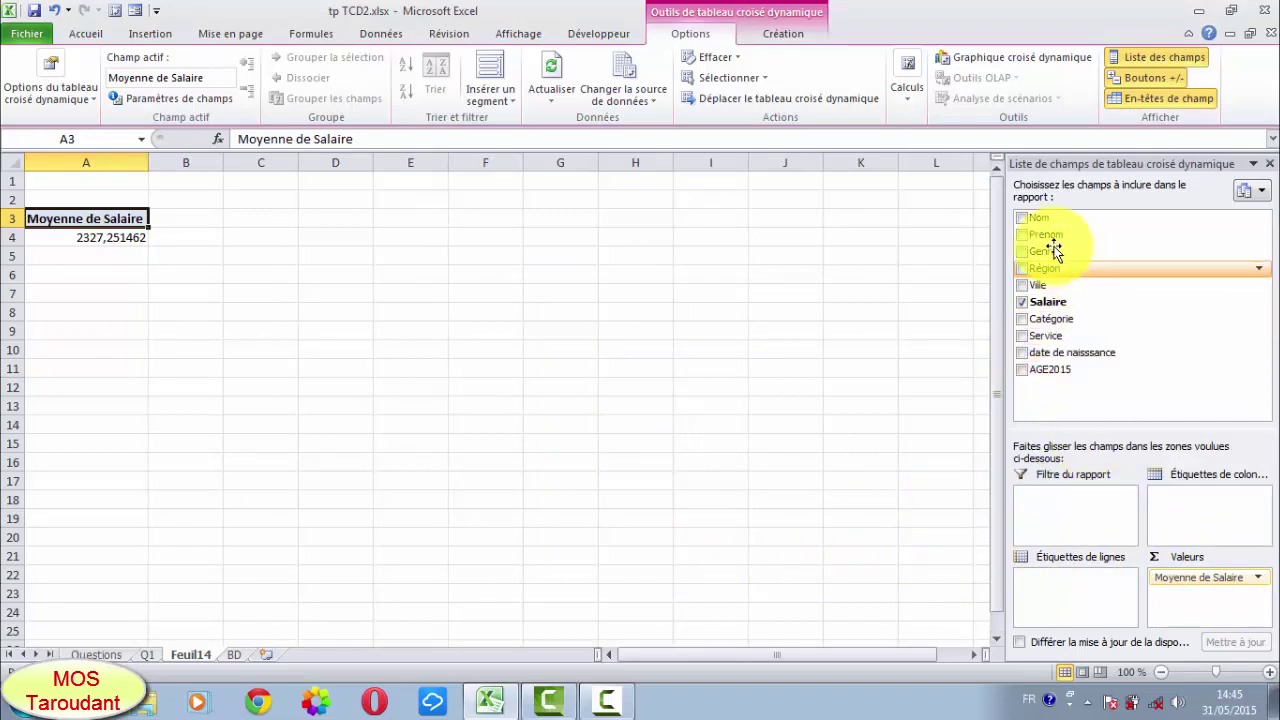
mouse_move(1140, 251)
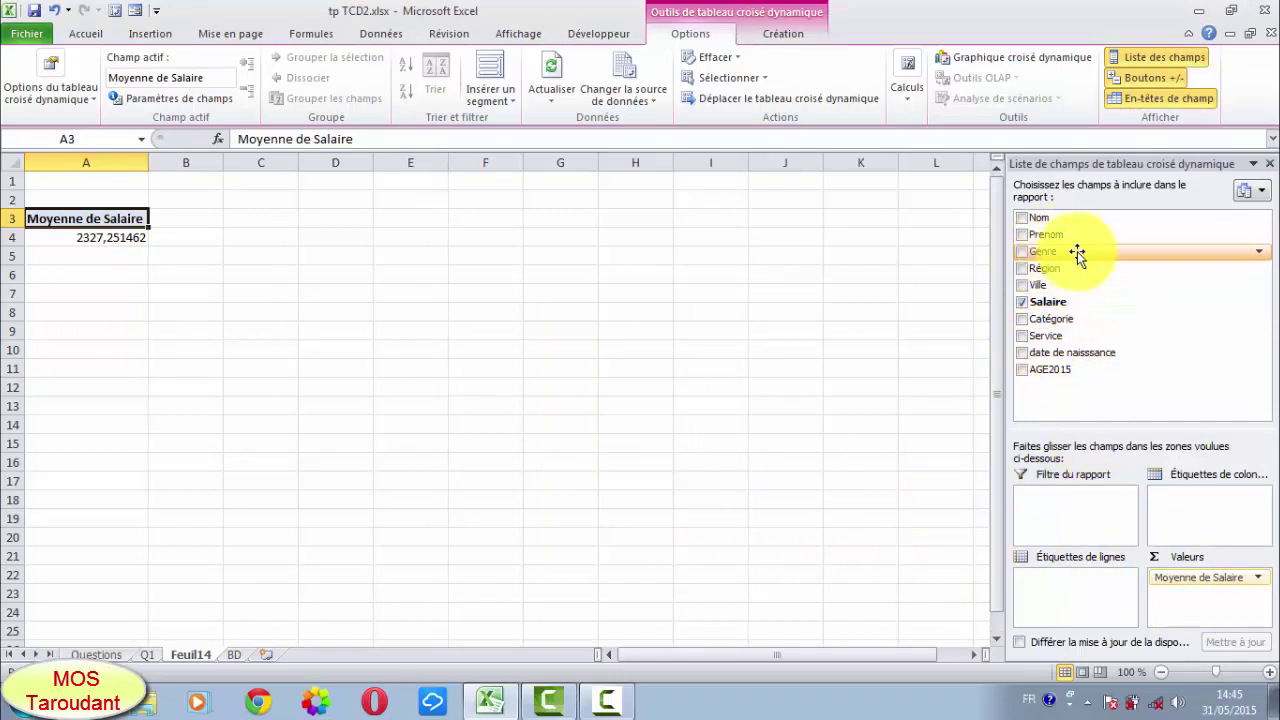
- Show average salary by Service in rows and Genre in columns, centring the F and M values
left_click_drag(1050, 336, 1034, 586)
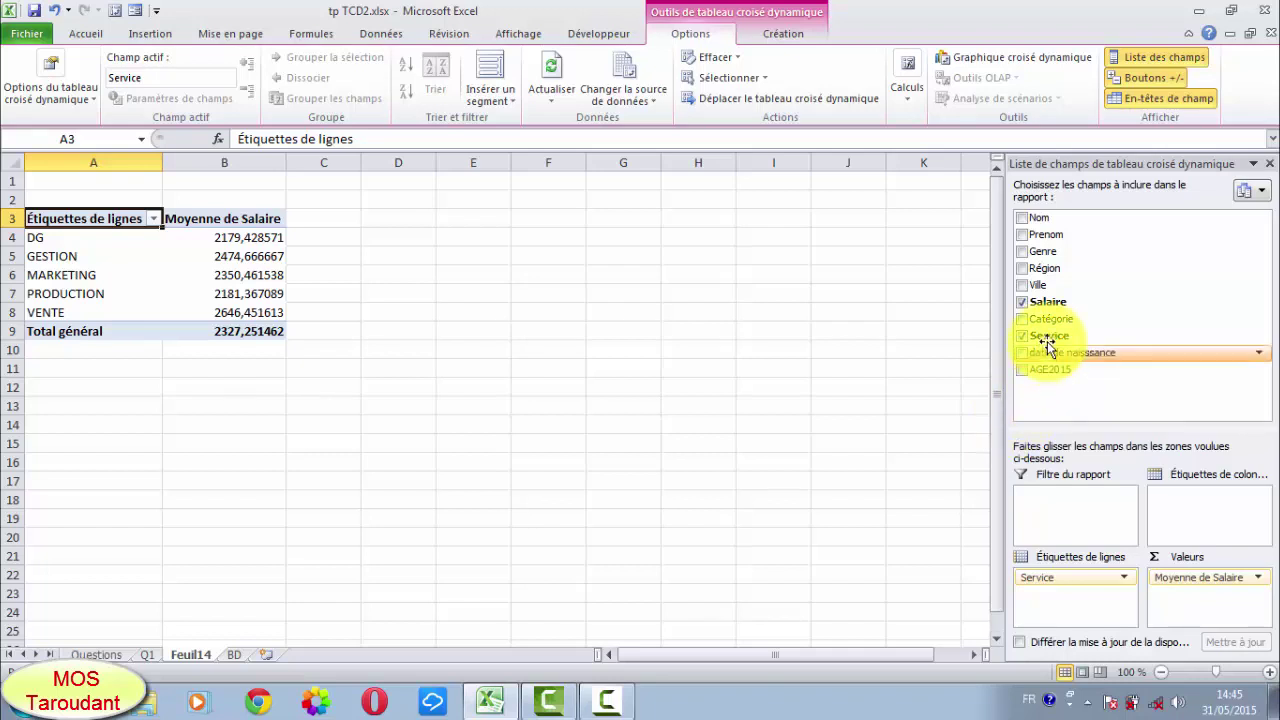
left_click_drag(1045, 251, 1160, 503)
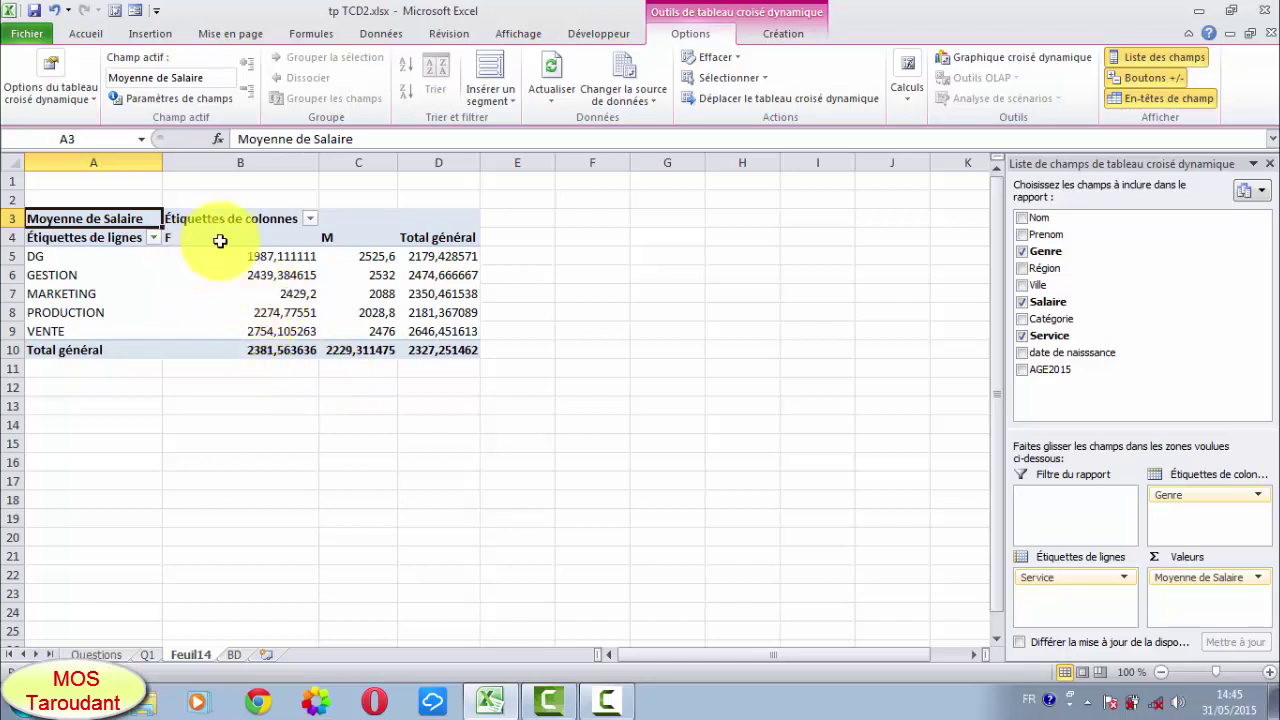
left_click_drag(212, 241, 327, 341)
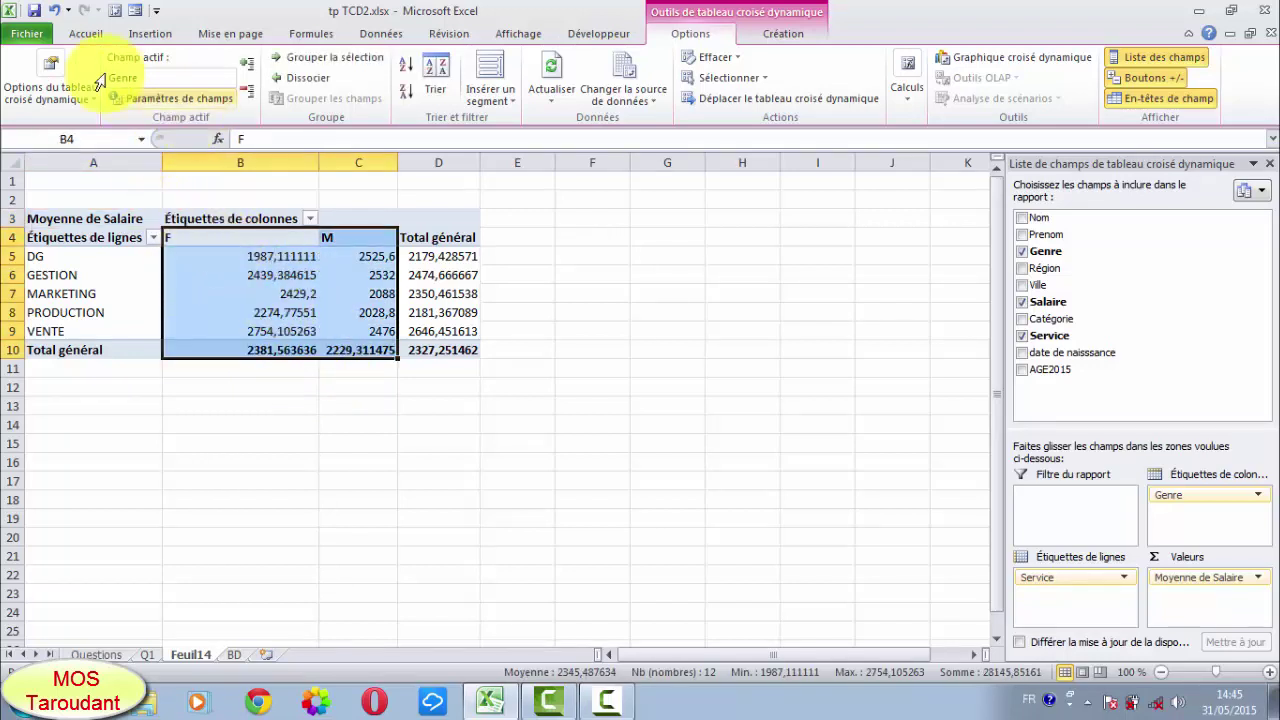
left_click(88, 35)
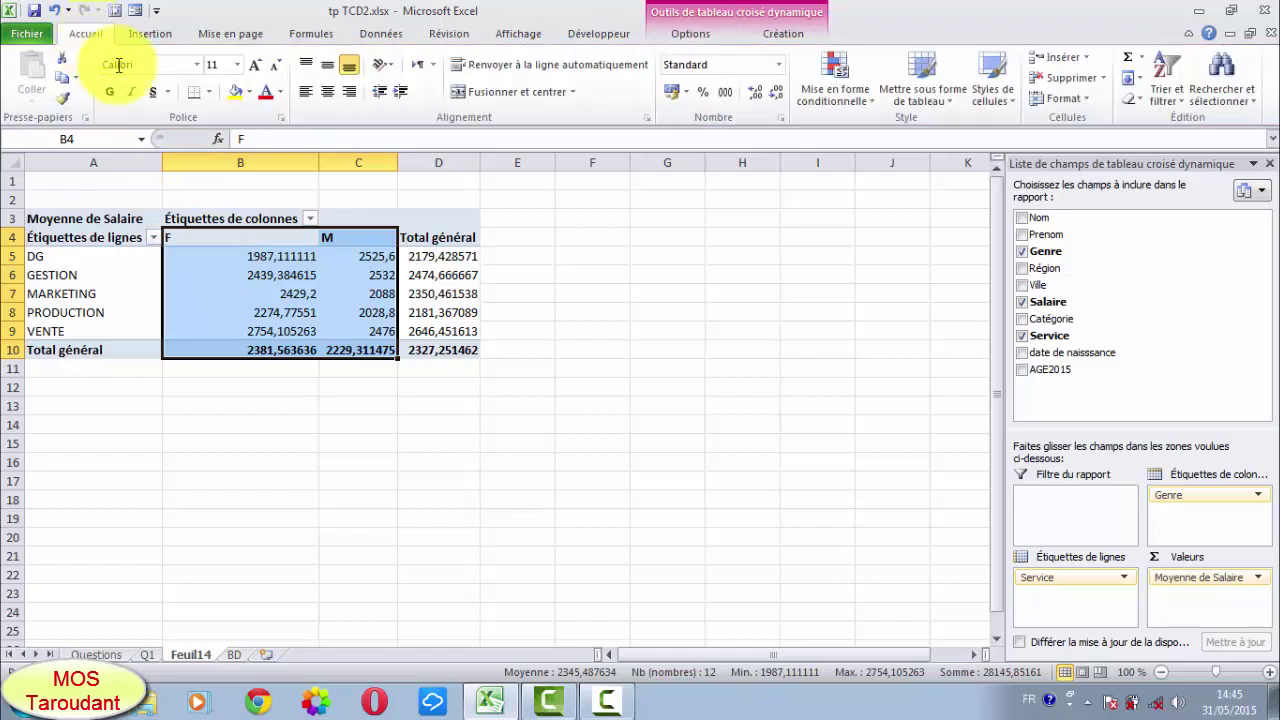
left_click(328, 92)
left_click(292, 404)
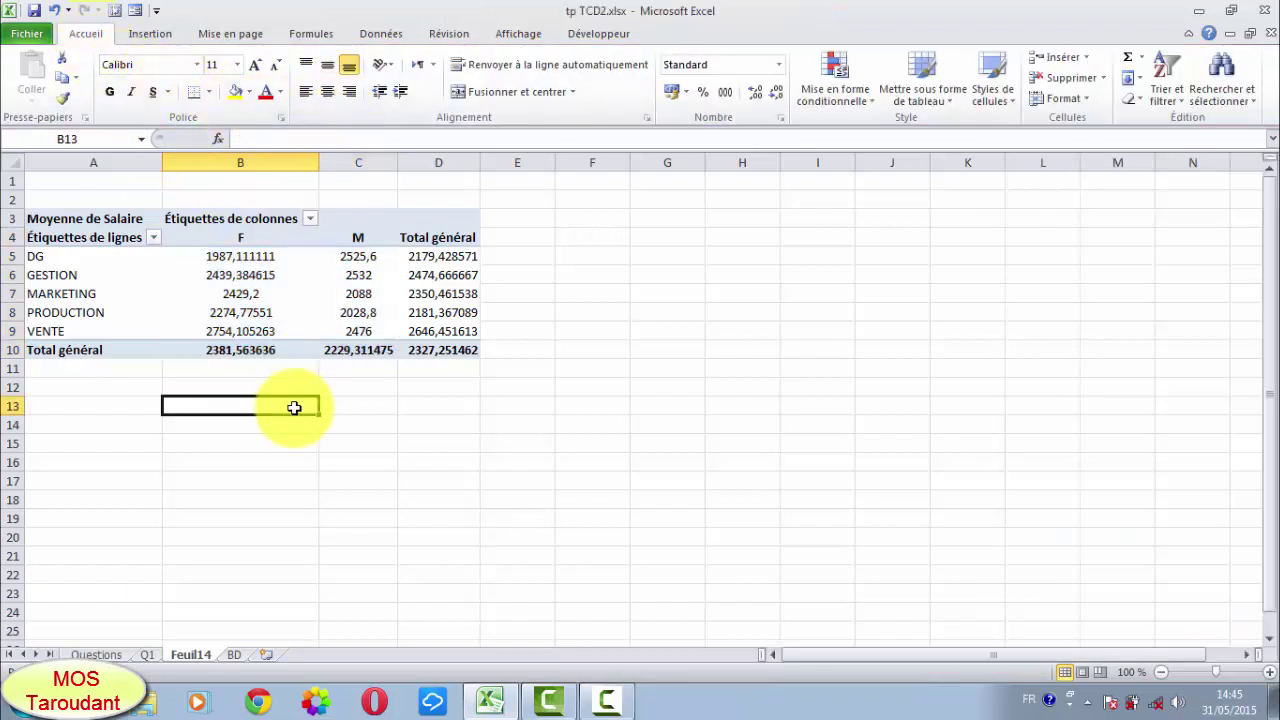
left_click(147, 285)
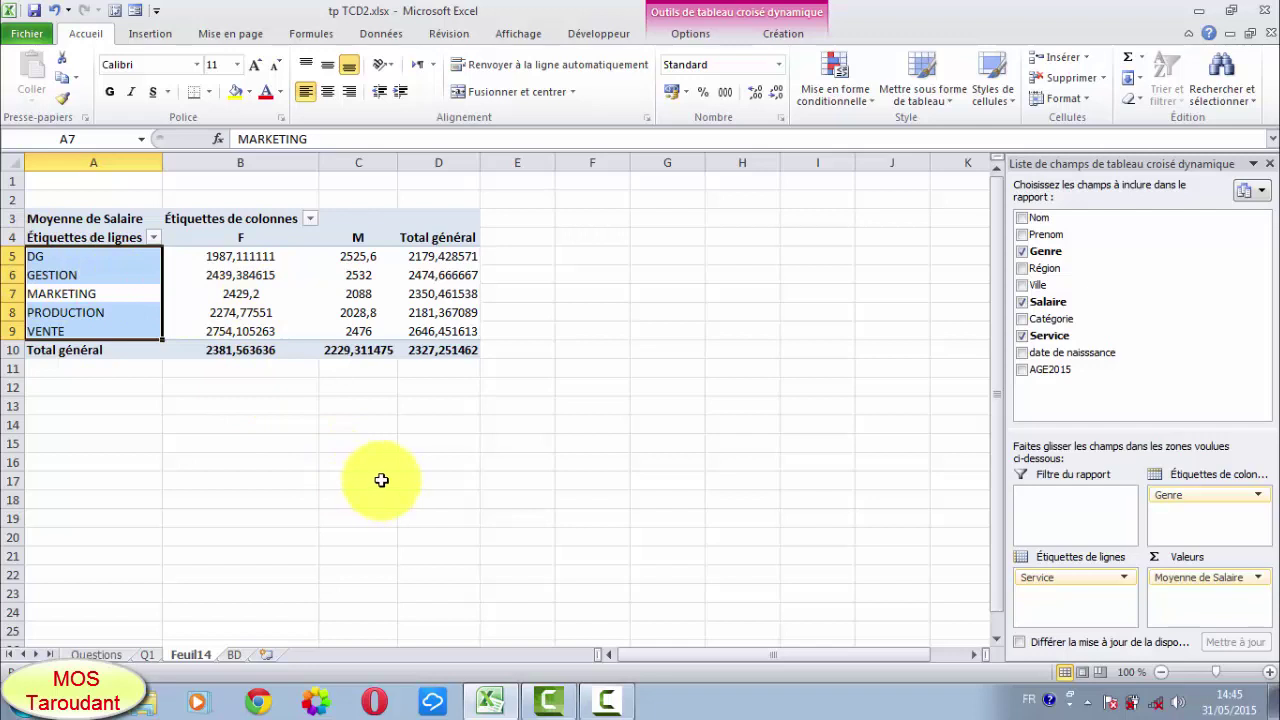
- Rename the Feuil14 sheet to Q2
right_click(203, 655)
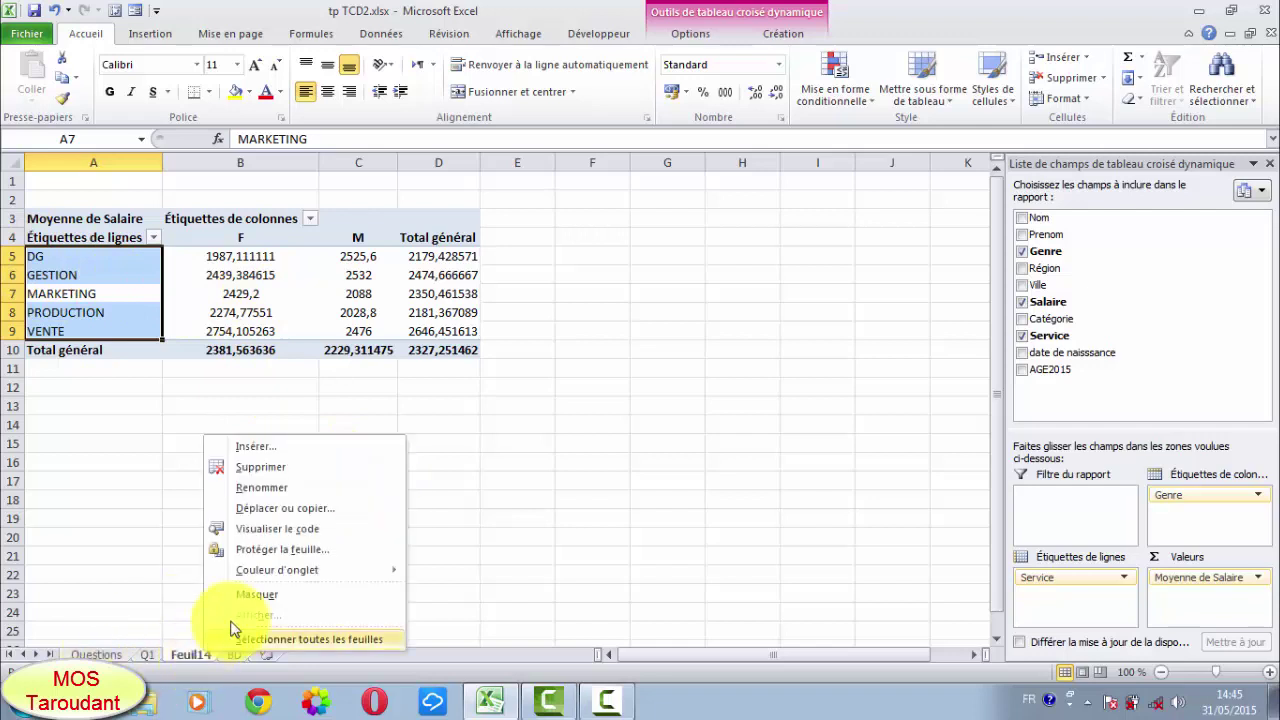
left_click(259, 490)
left_click(202, 651)
type("Q2")
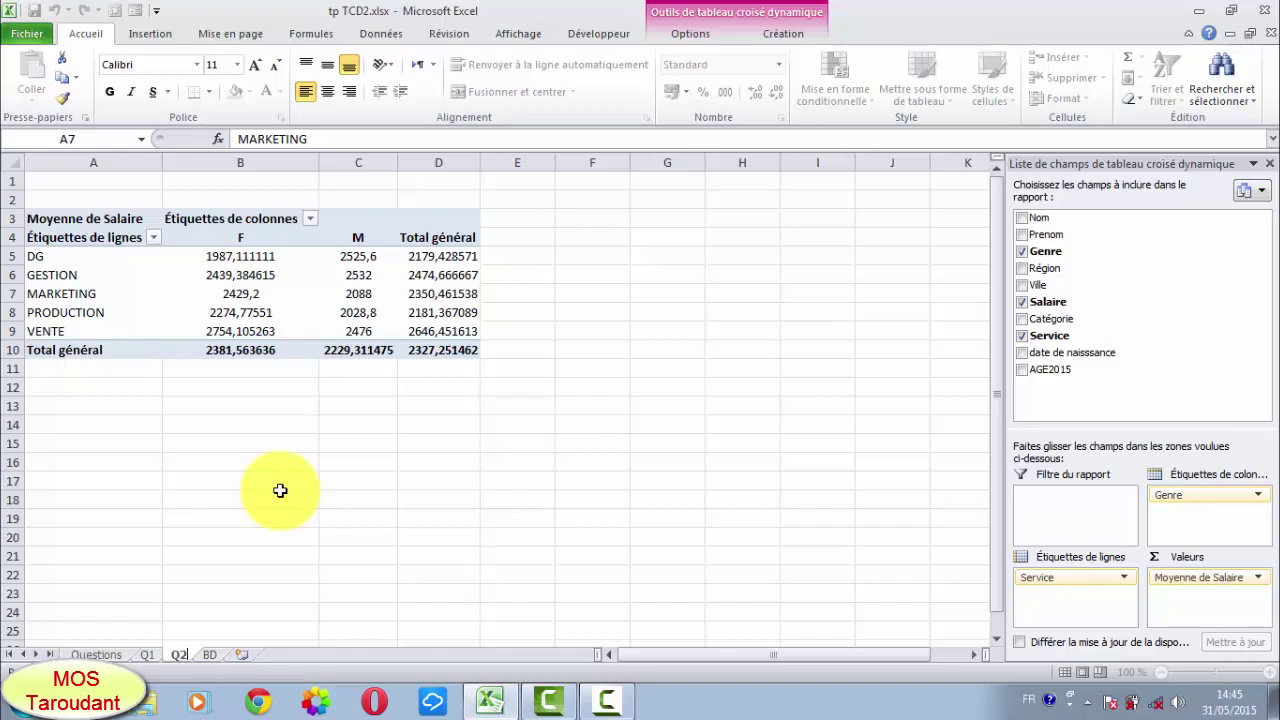
left_click(305, 518)
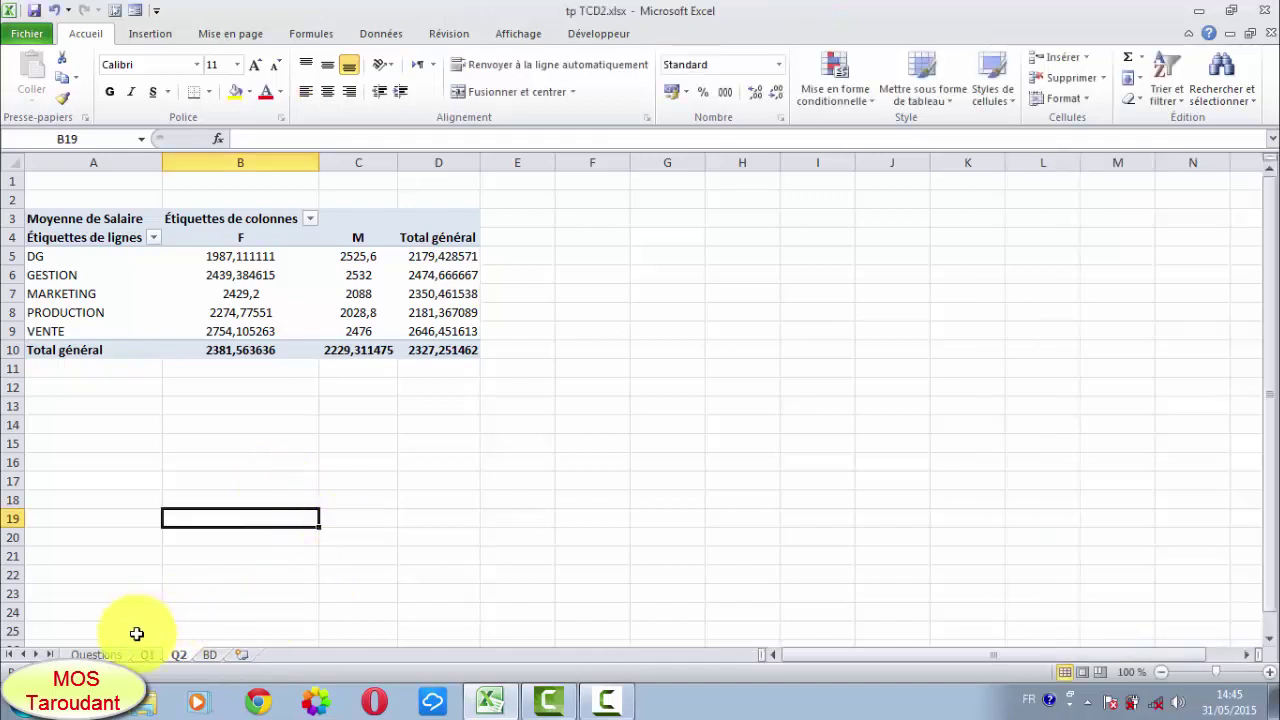
- Switch to the Questions sheet to read the next exercise question
left_click(100, 654)
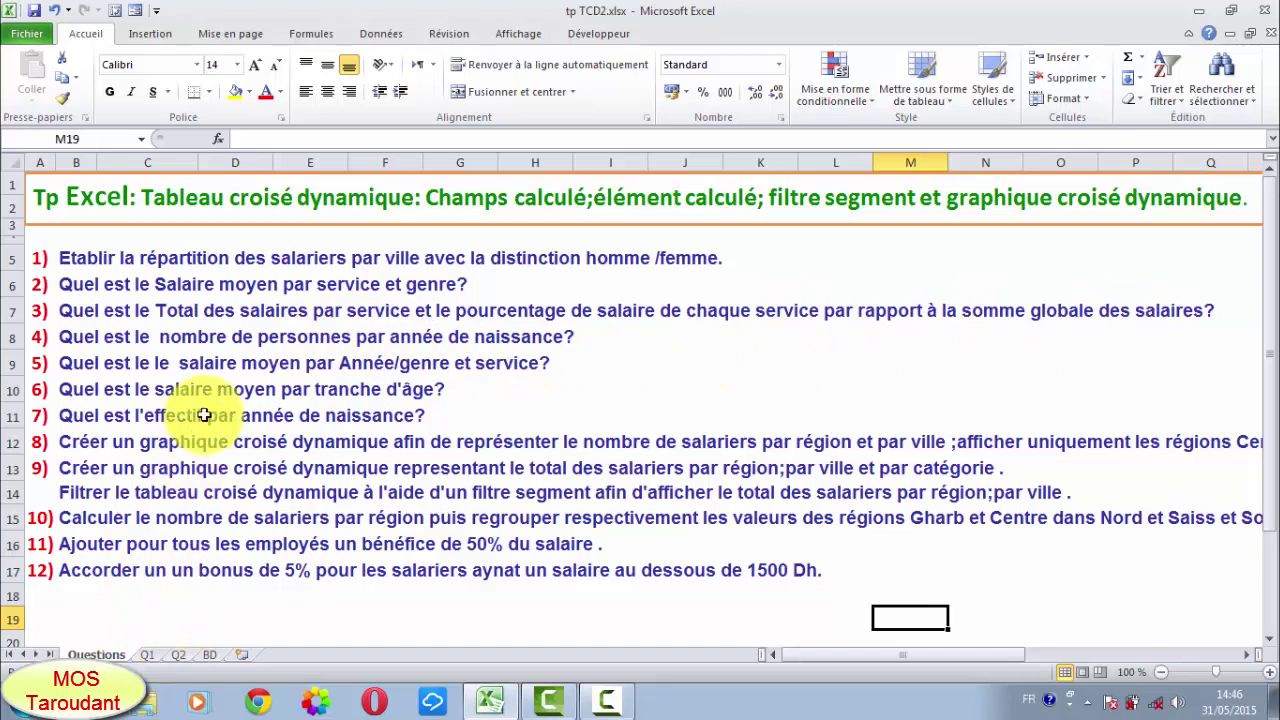
- From the BD data, insert a new pivot table on a new sheet
left_click(212, 655)
left_click(343, 425)
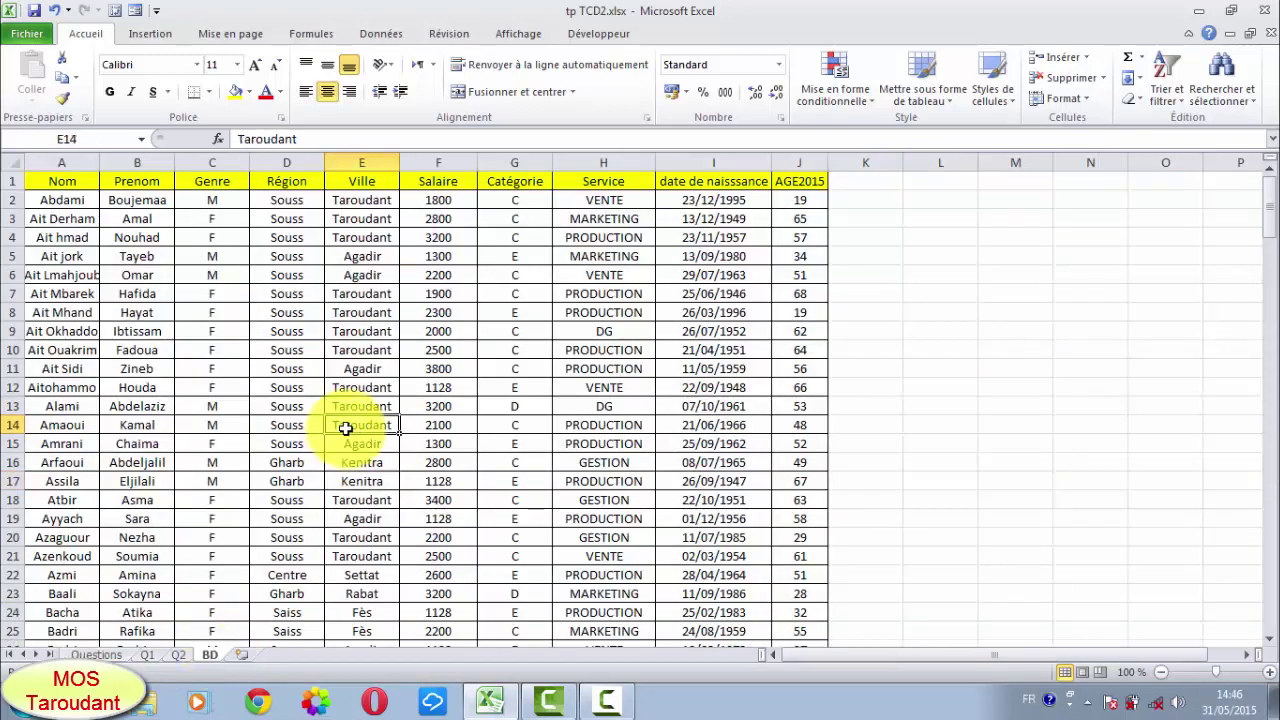
left_click(155, 33)
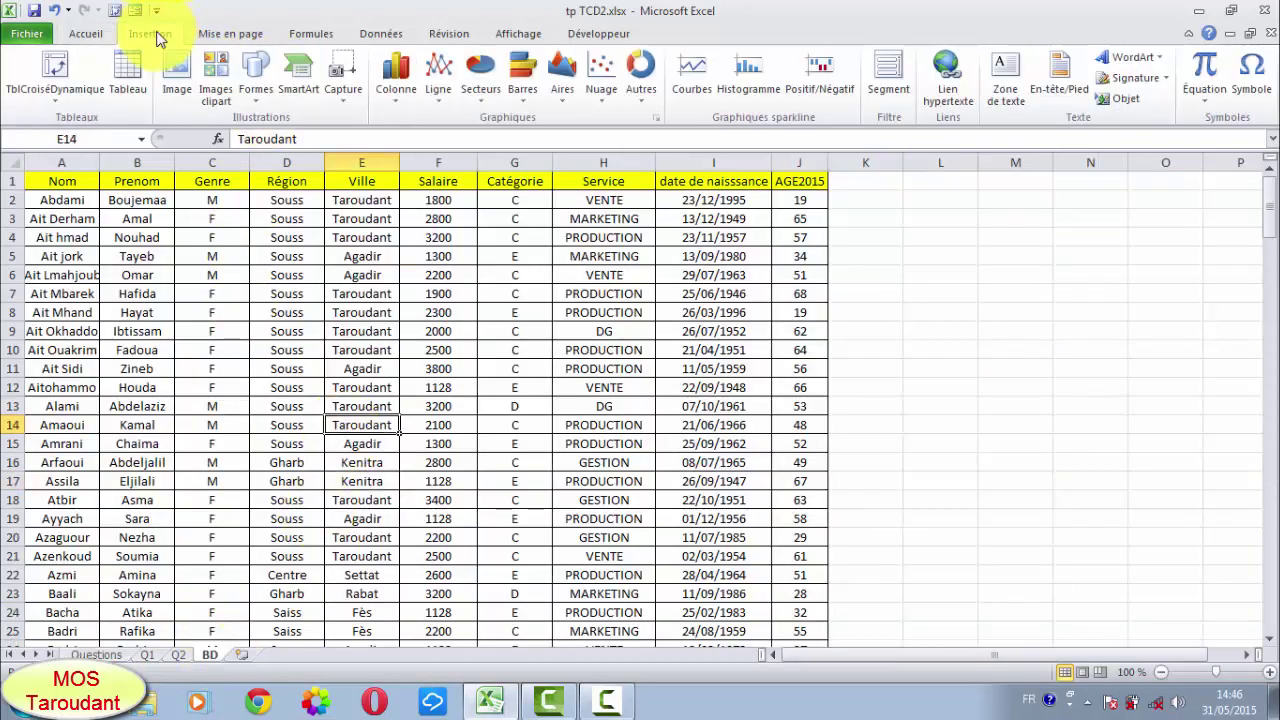
left_click(78, 95)
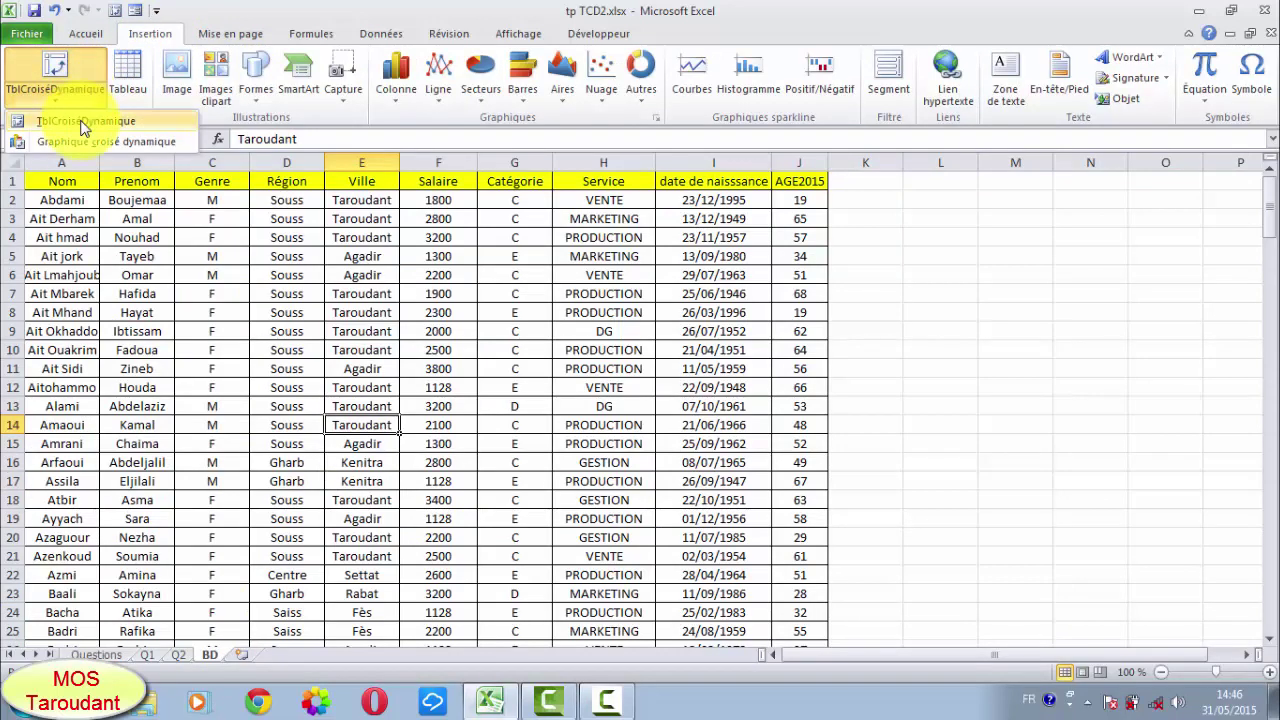
left_click(84, 122)
left_click(737, 540)
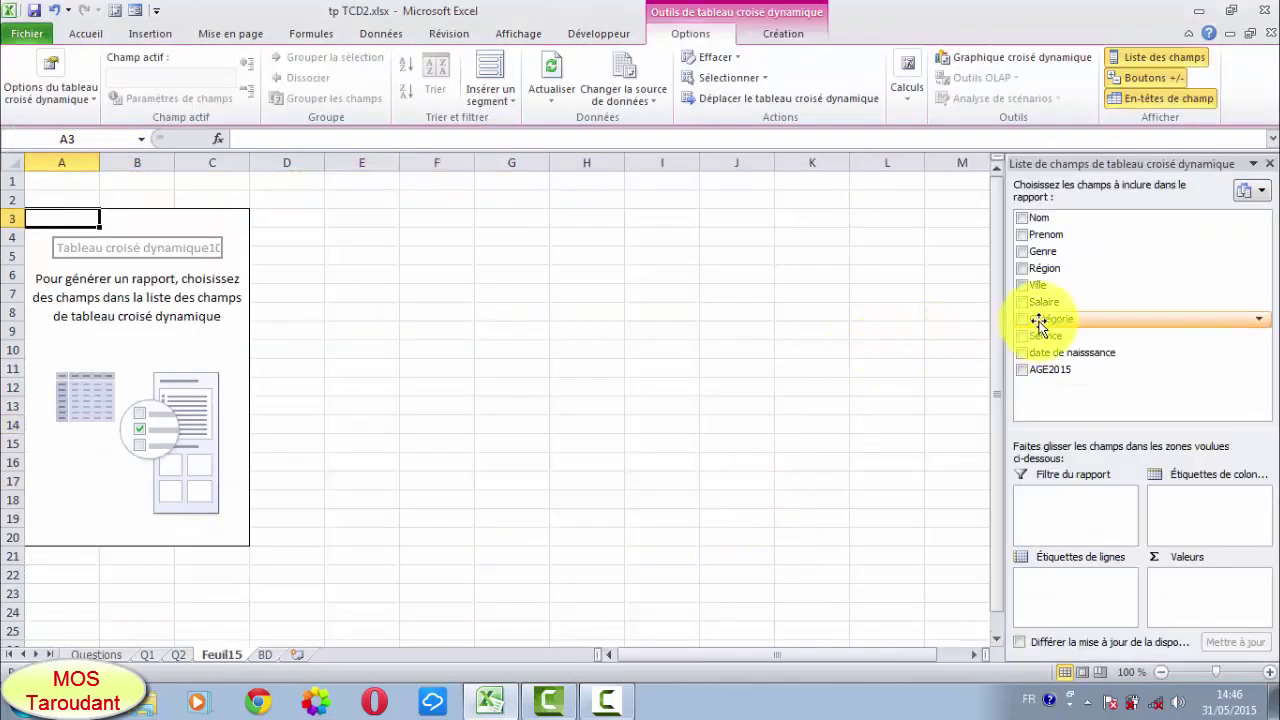
- Sum Salaire per Service in the Feuil15 pivot, totalling 397960
left_click_drag(1043, 305, 1167, 590)
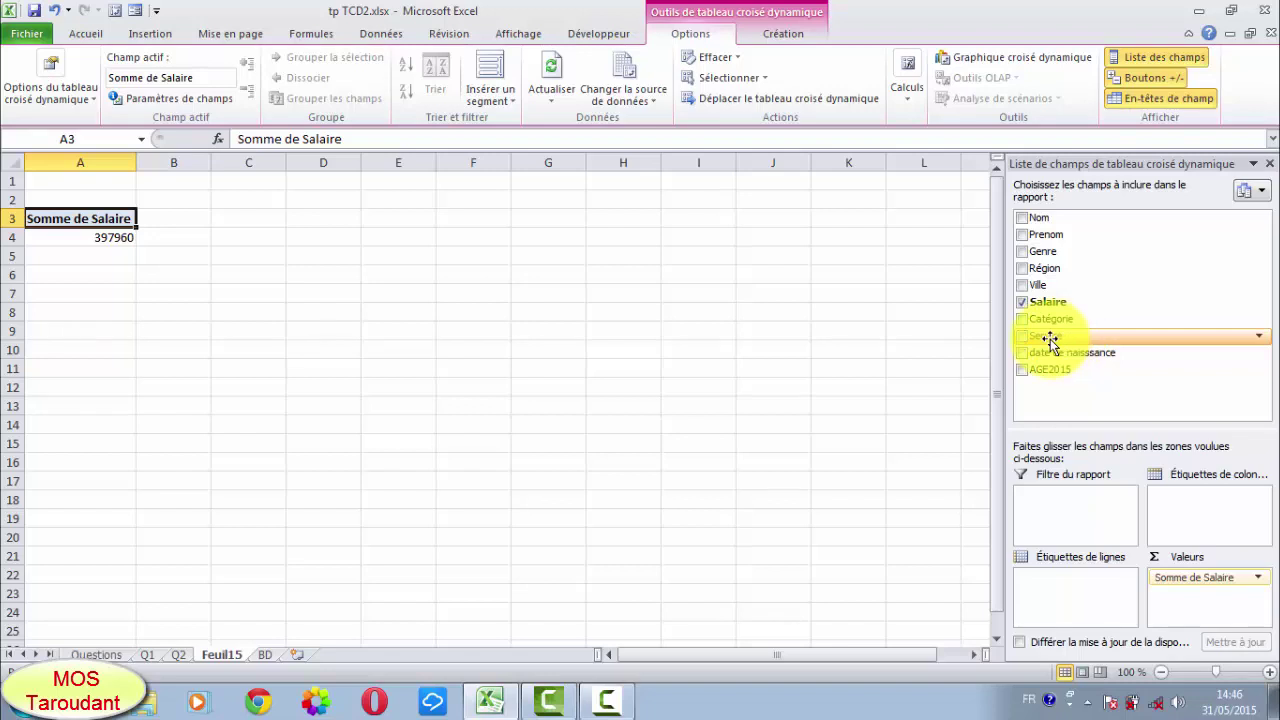
left_click_drag(1048, 340, 1051, 582)
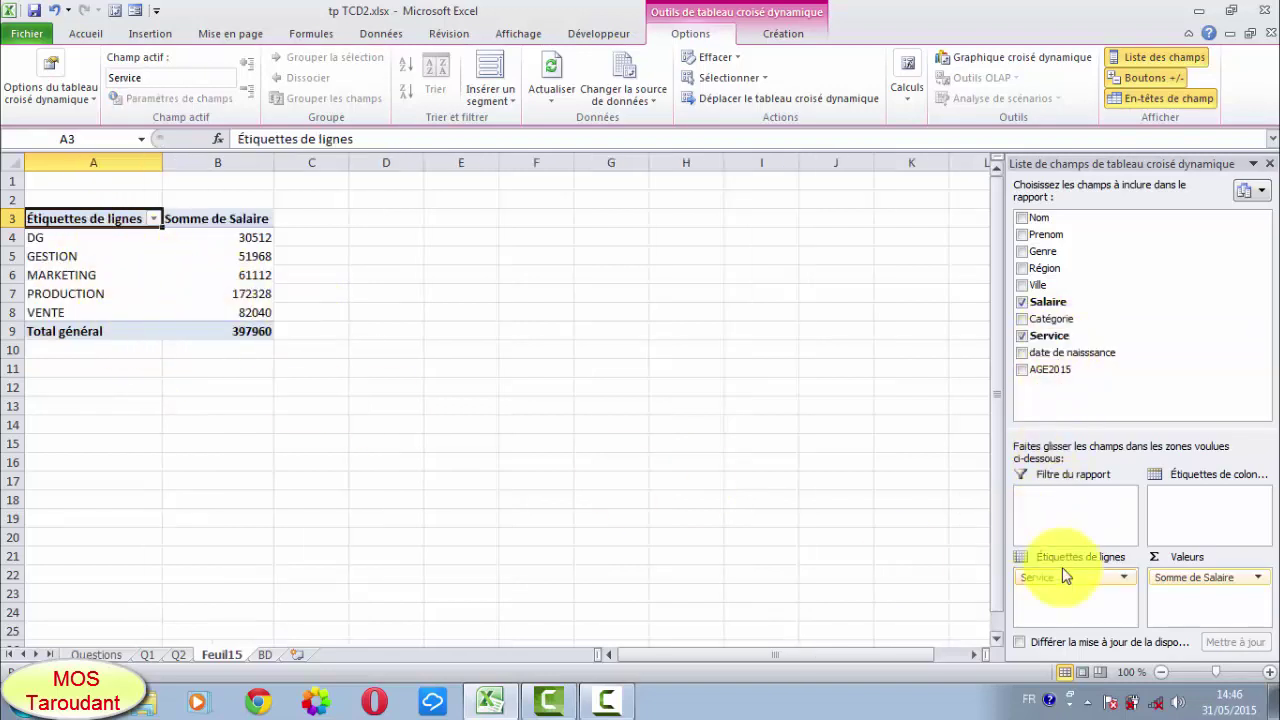
left_click(97, 655)
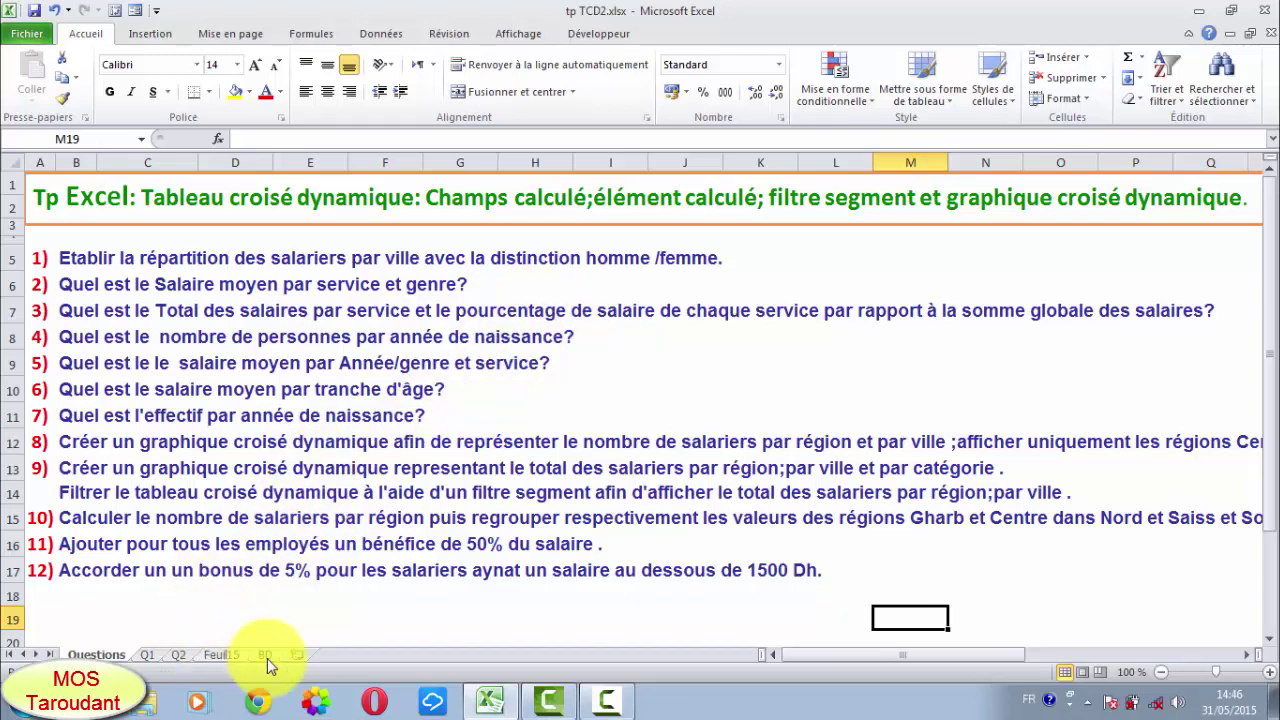
left_click(224, 655)
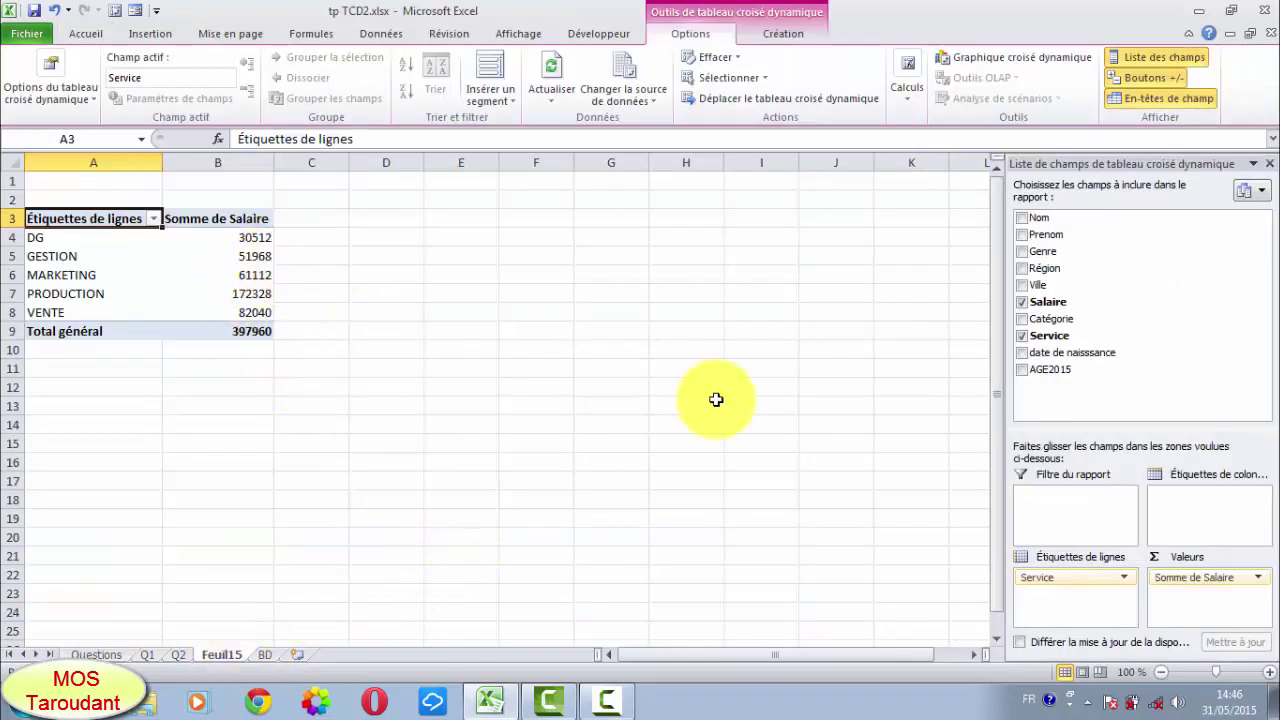
- Add a second Salaire value named Pourcentage, shown as % du total général
mouse_move(1045, 336)
left_mouse_down()
mouse_move(1040, 358)
mouse_move(1052, 302)
mouse_move(1182, 600)
left_mouse_up()
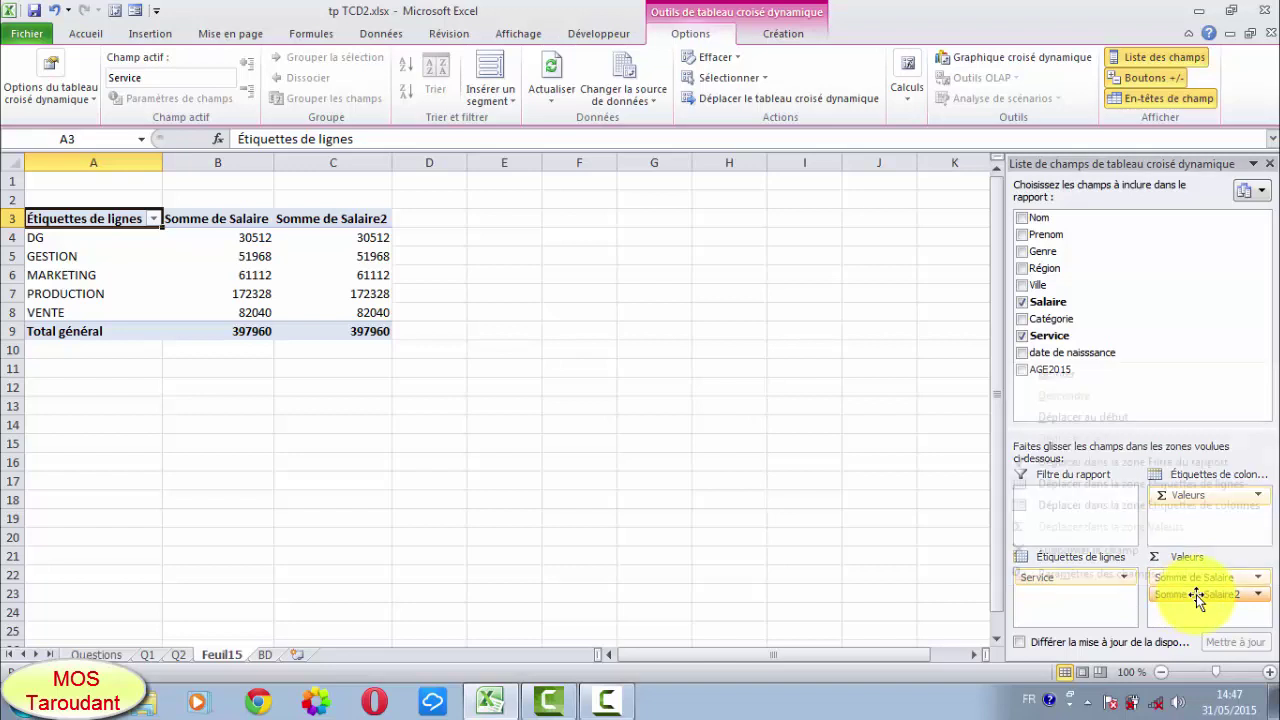
left_click(1197, 595)
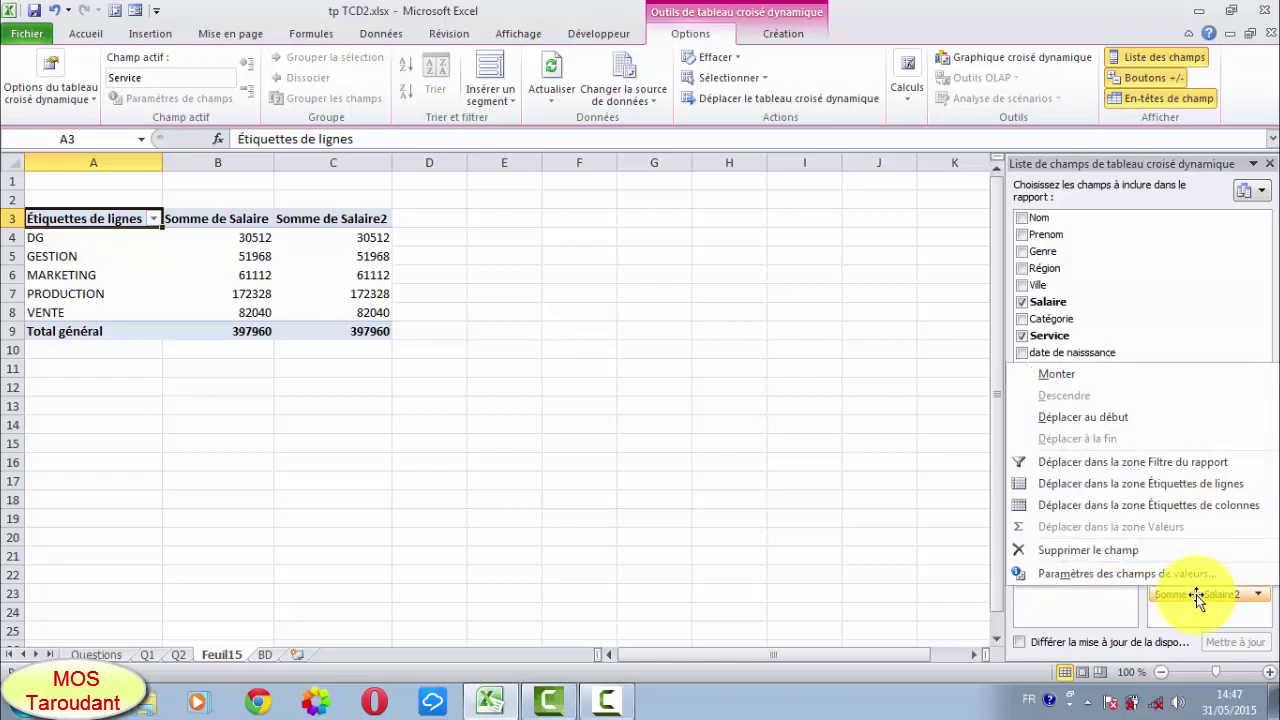
left_click(1118, 575)
type("Pourcentage")
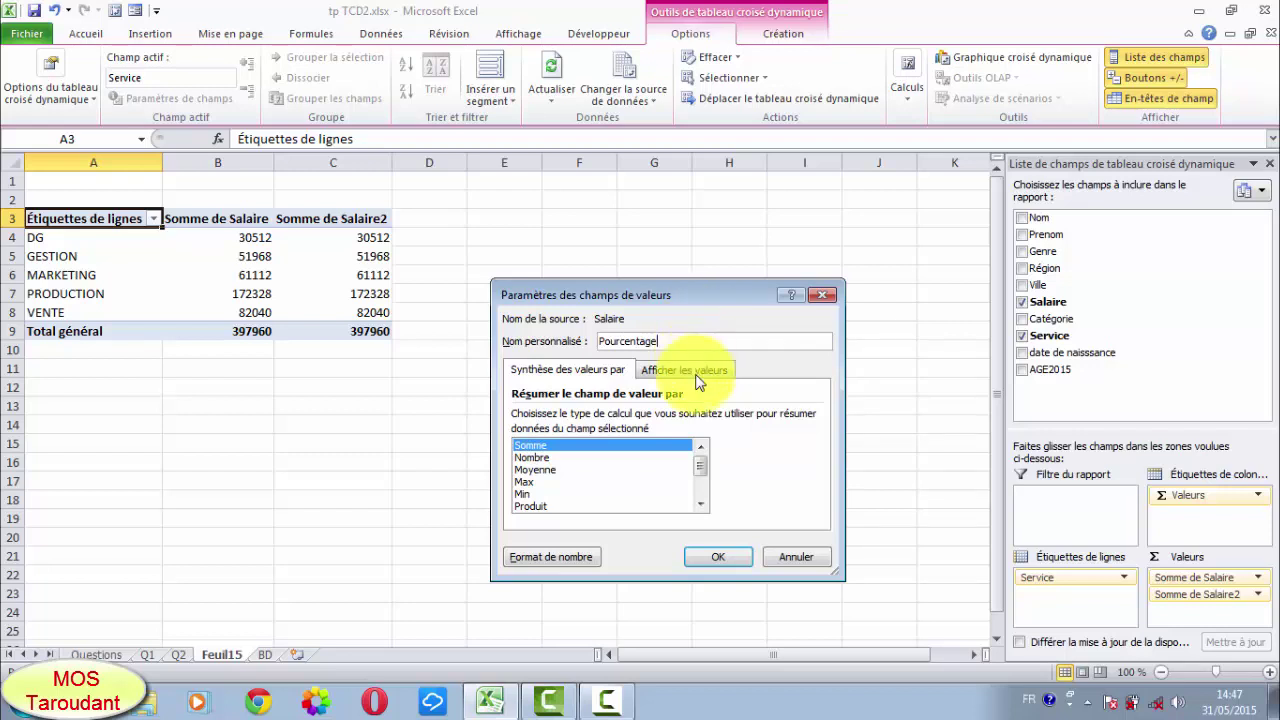
left_click(697, 372)
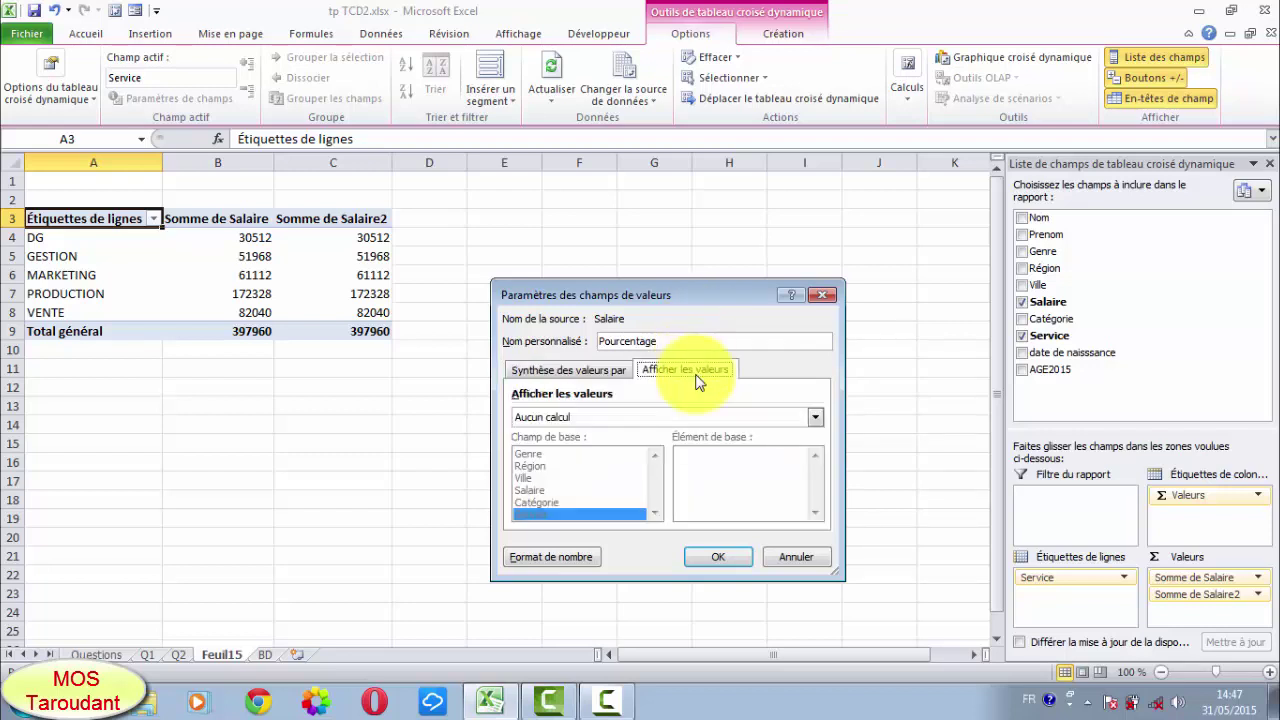
left_click(813, 420)
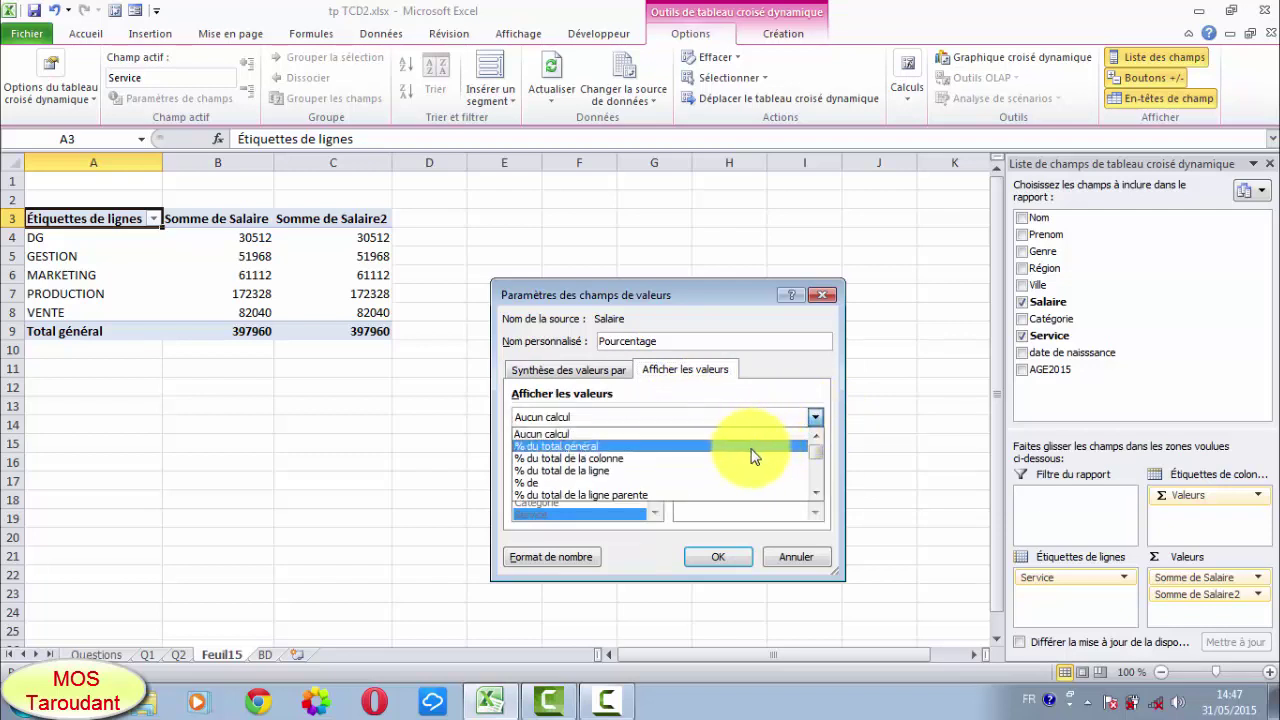
left_click(698, 454)
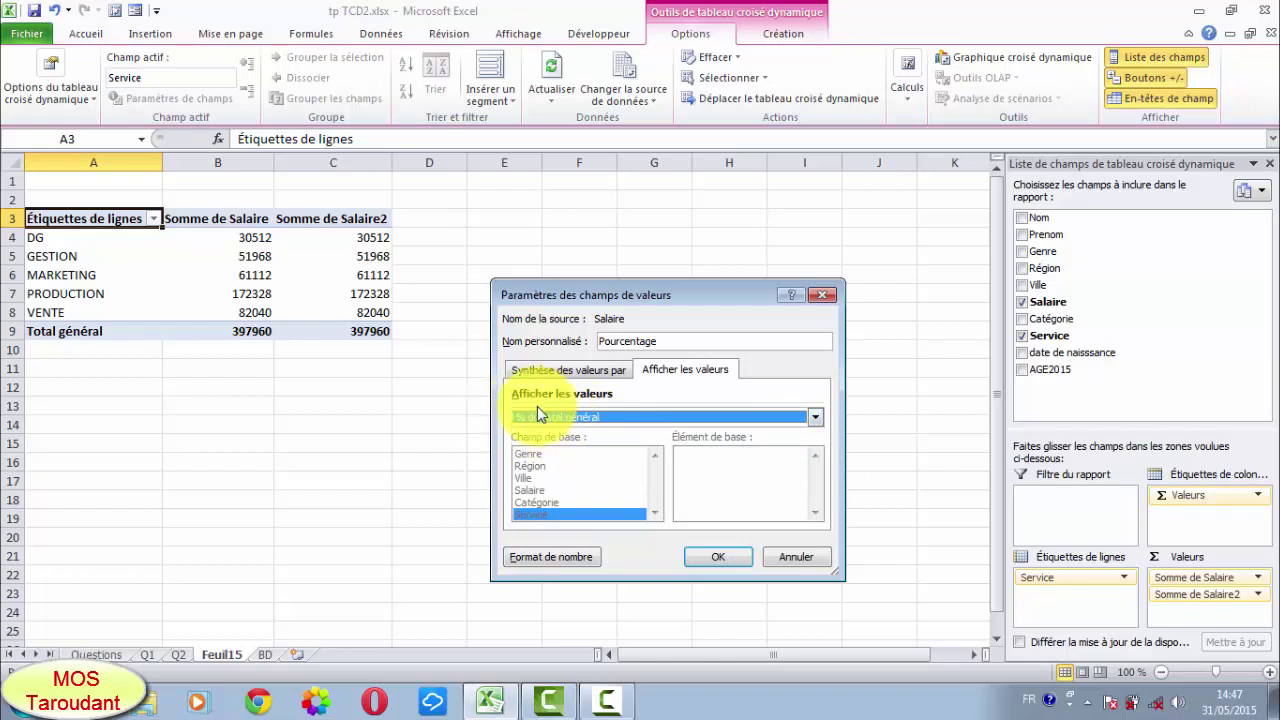
left_click(711, 557)
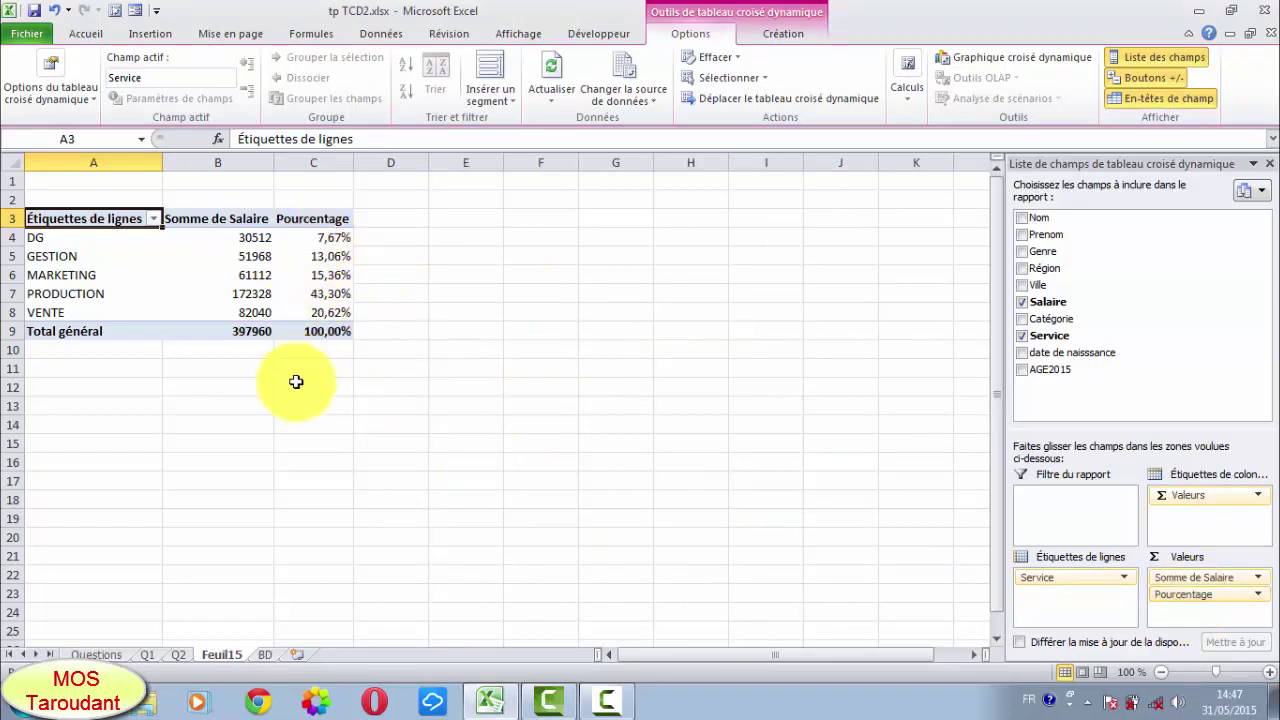
- Rename the Feuil15 sheet to Q3, then check Questions and return to the BD sheet
right_click(232, 657)
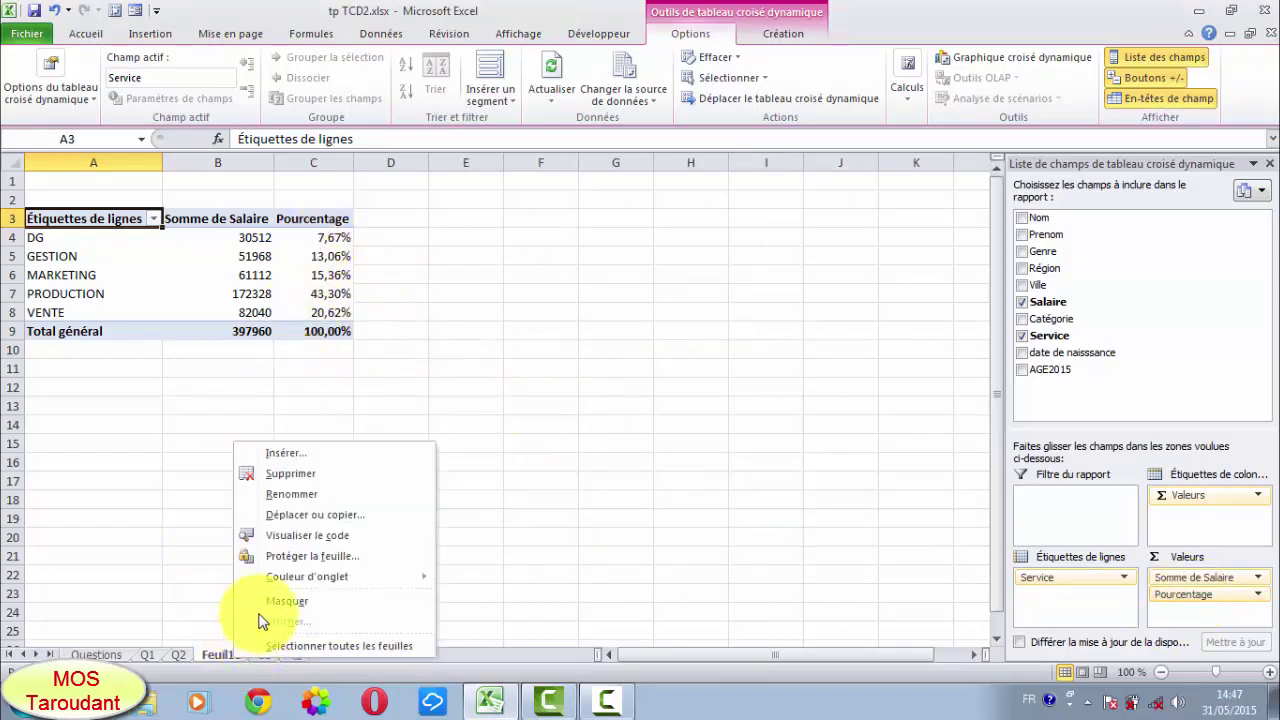
left_click(276, 492)
type("Q3")
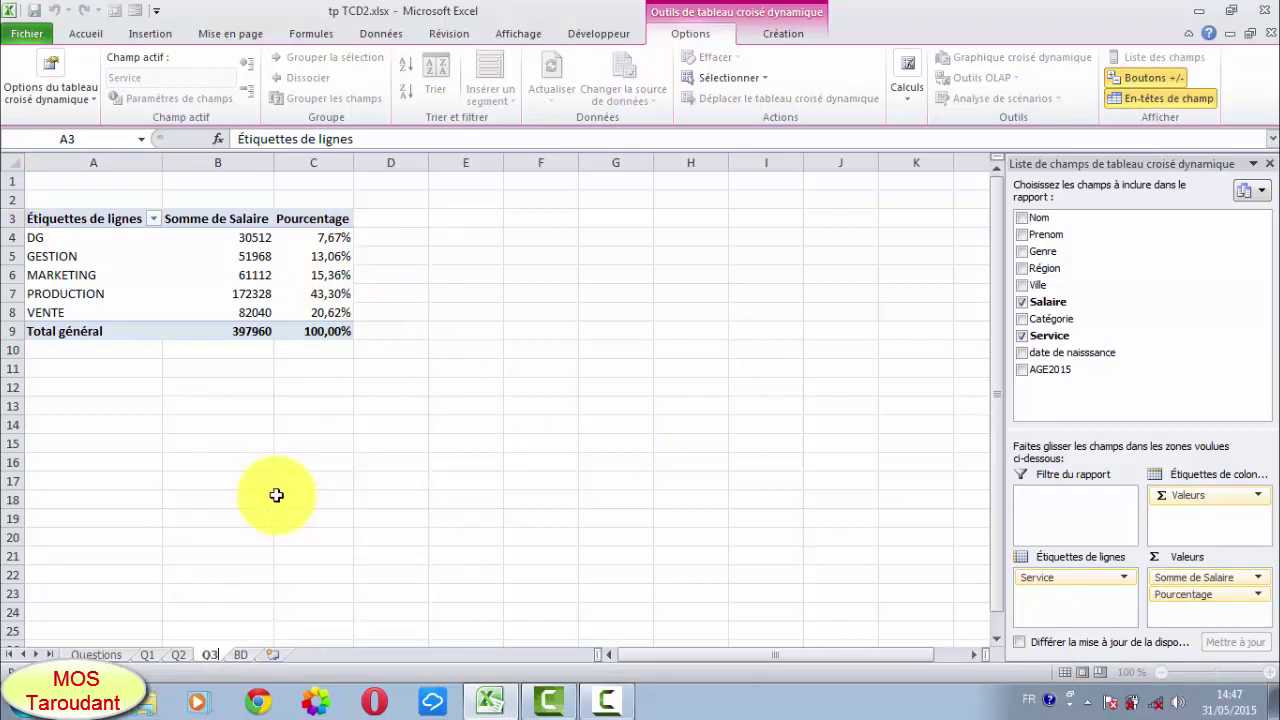
left_click(343, 533)
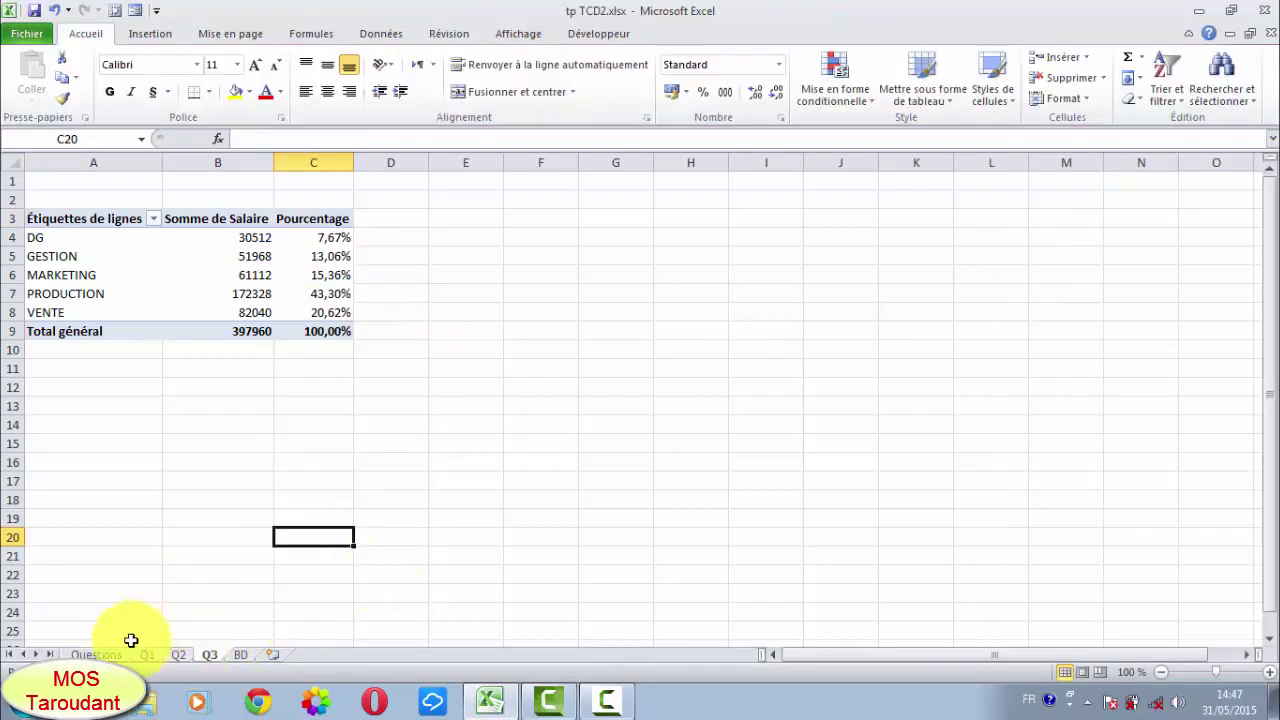
left_click(96, 654)
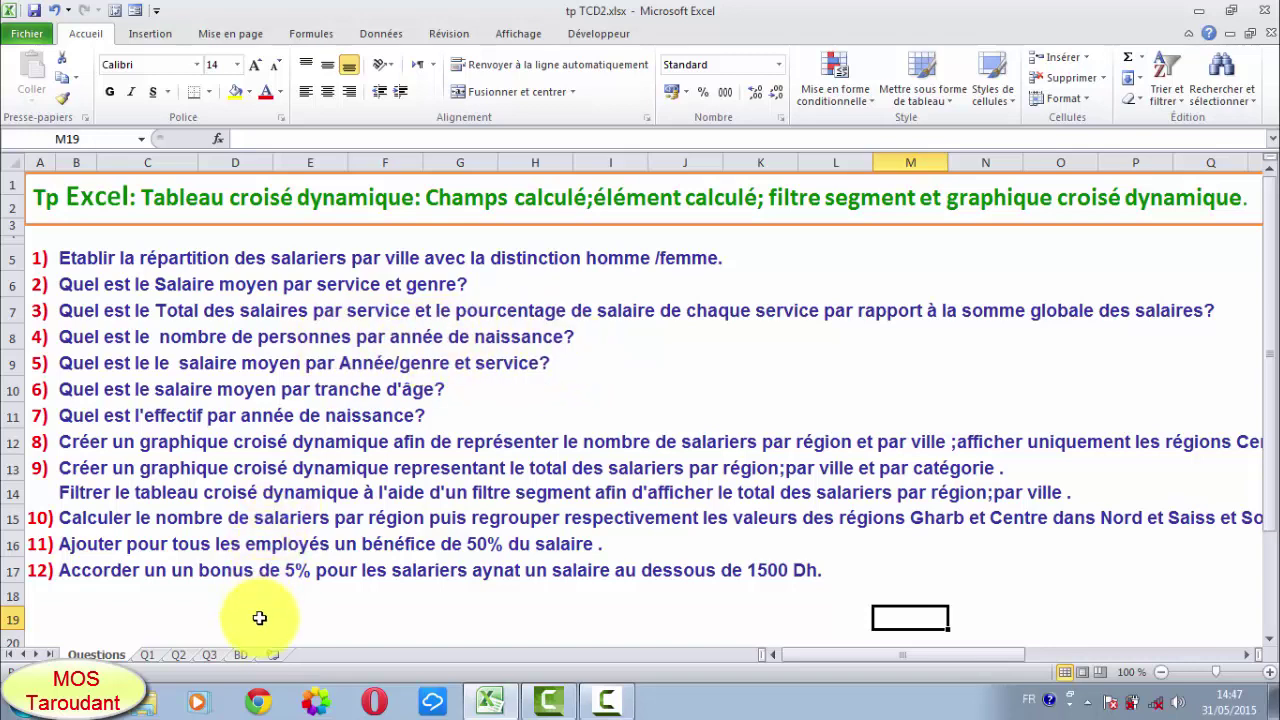
left_click(240, 654)
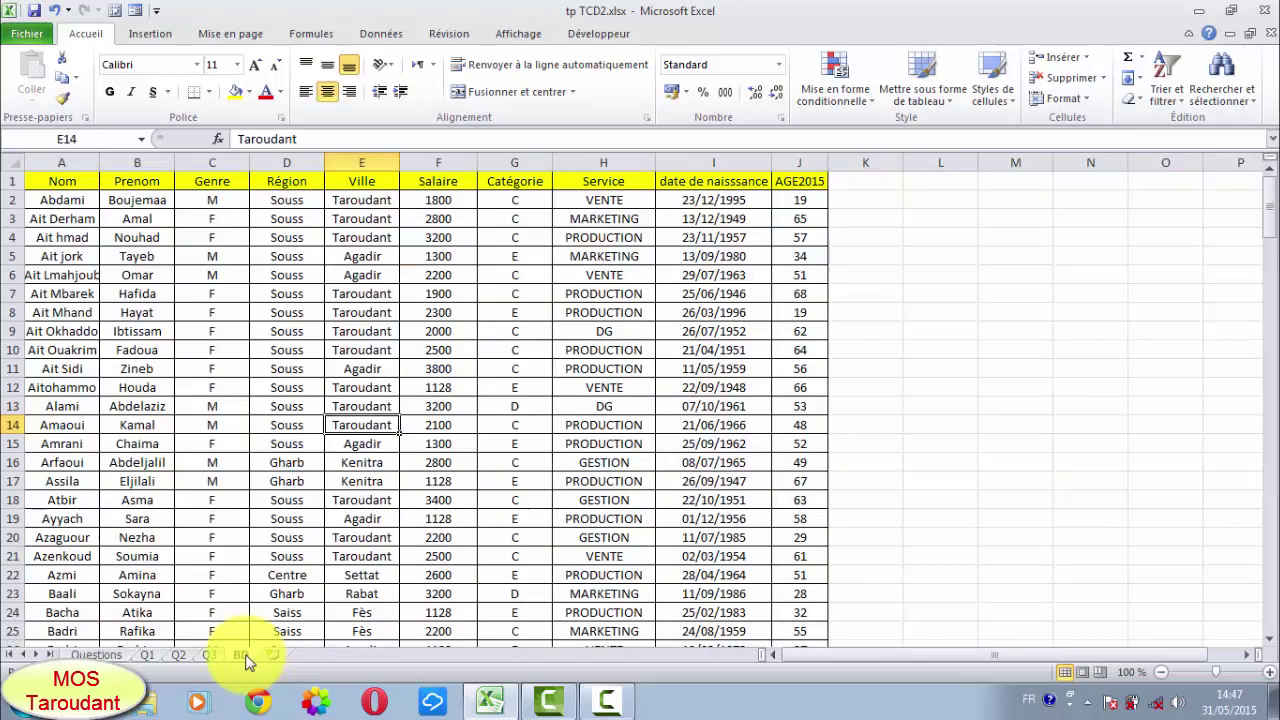
- Insert a new pivot table from the BD data on a new sheet
left_click(355, 481)
left_click(142, 34)
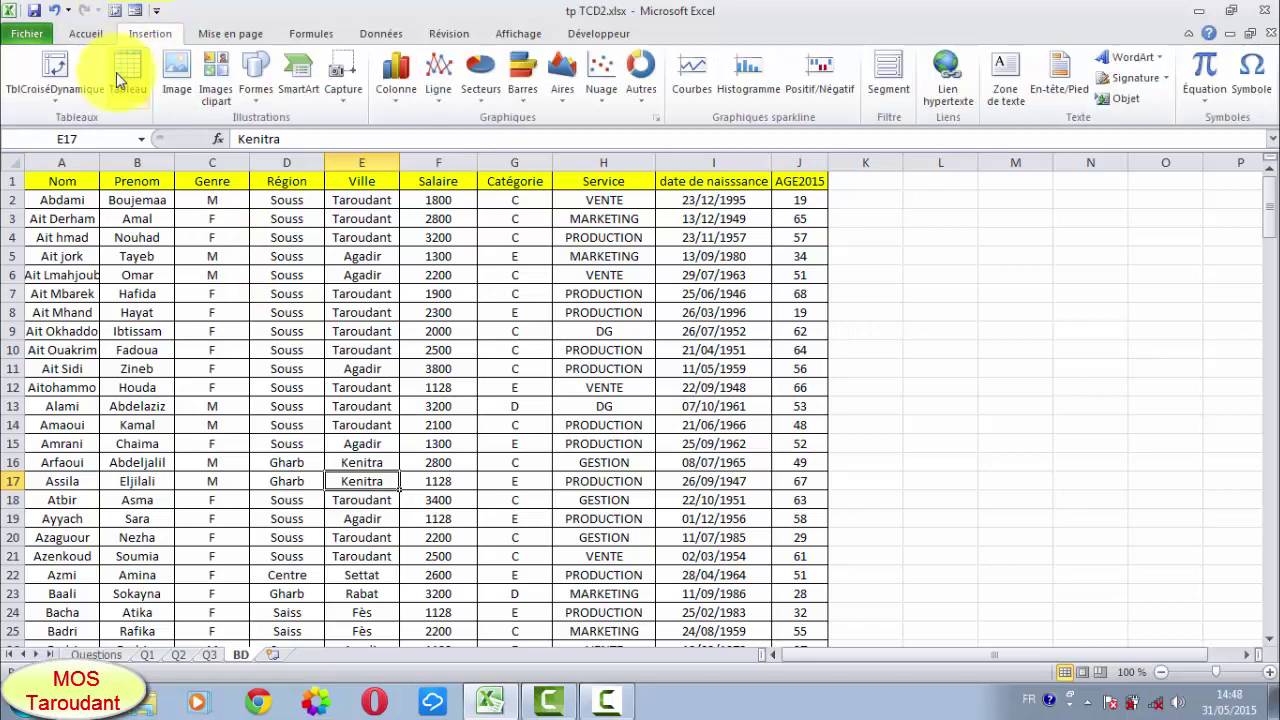
left_click(88, 98)
left_click(97, 121)
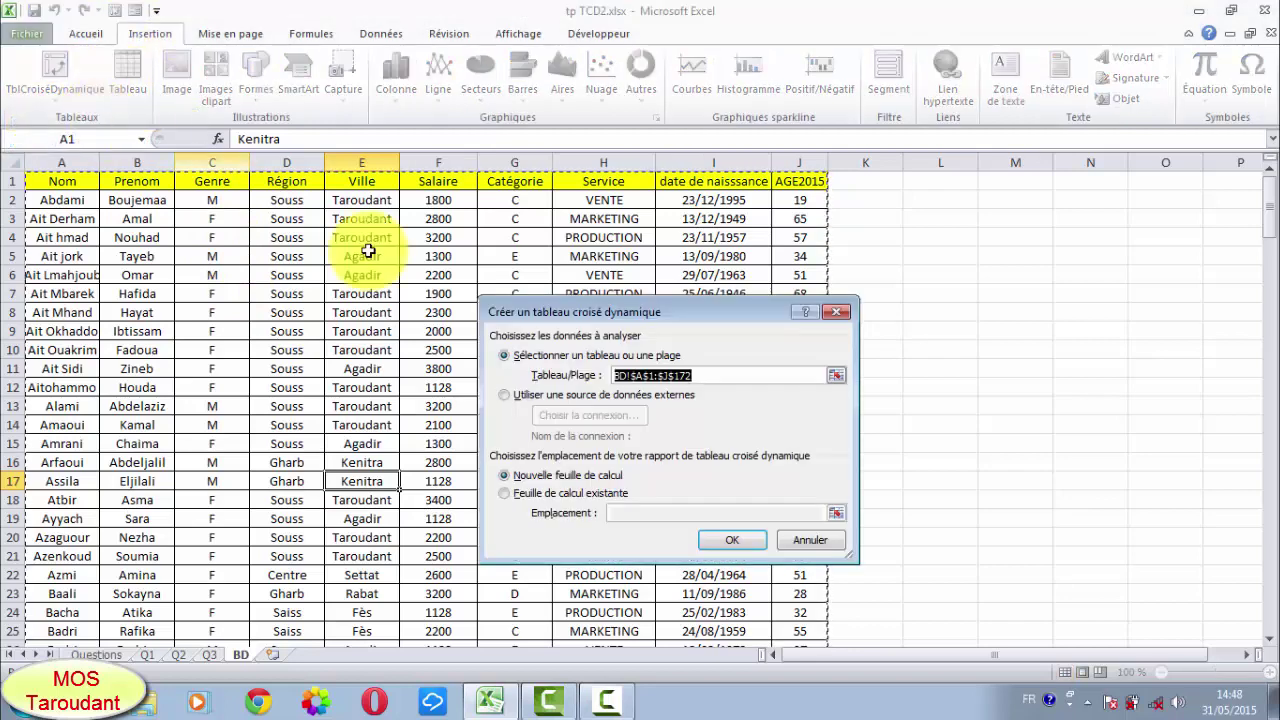
left_click(736, 543)
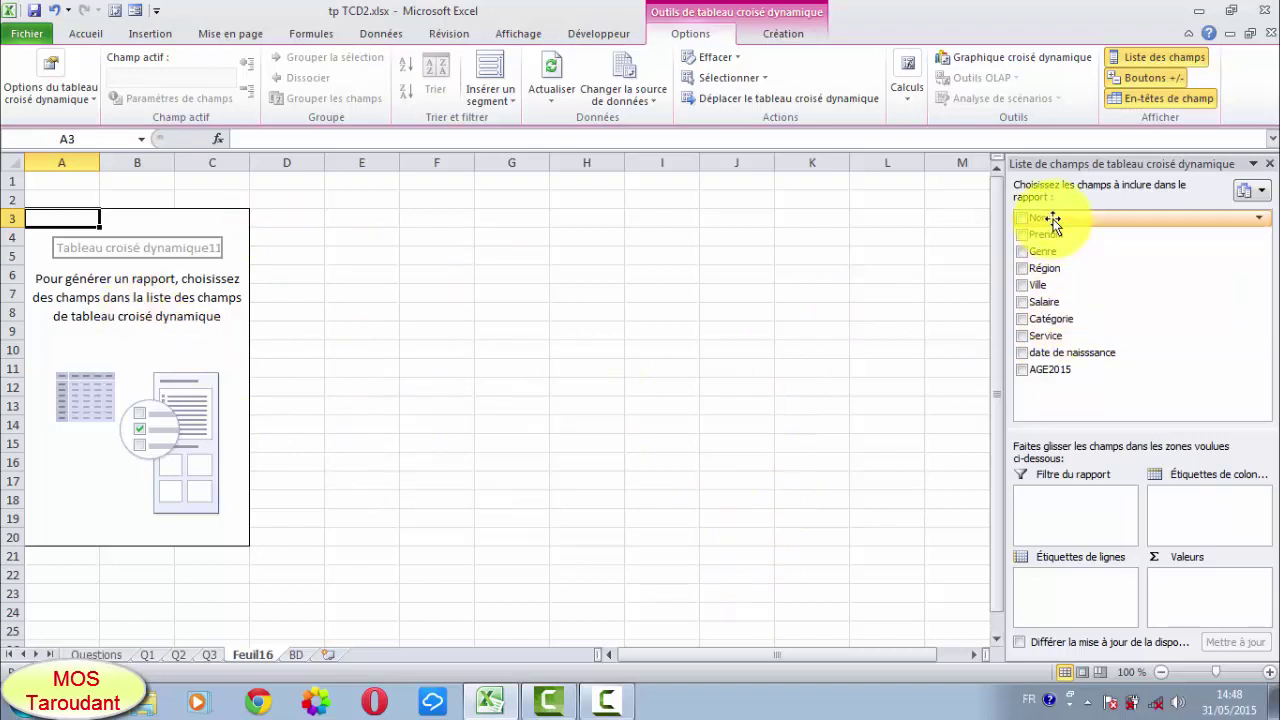
- Count Nom for each date de naissance in the Feuil16 pivot rows
left_click_drag(1052, 220, 1198, 588)
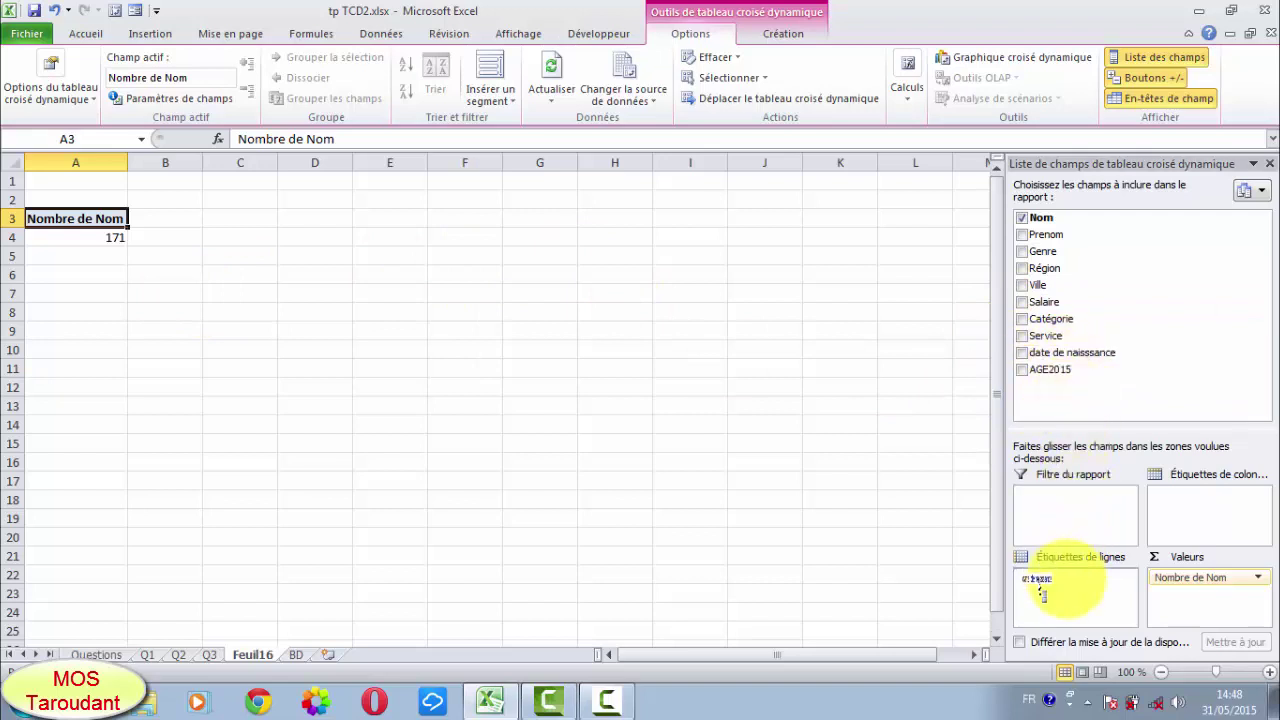
left_click_drag(1065, 355, 1060, 585)
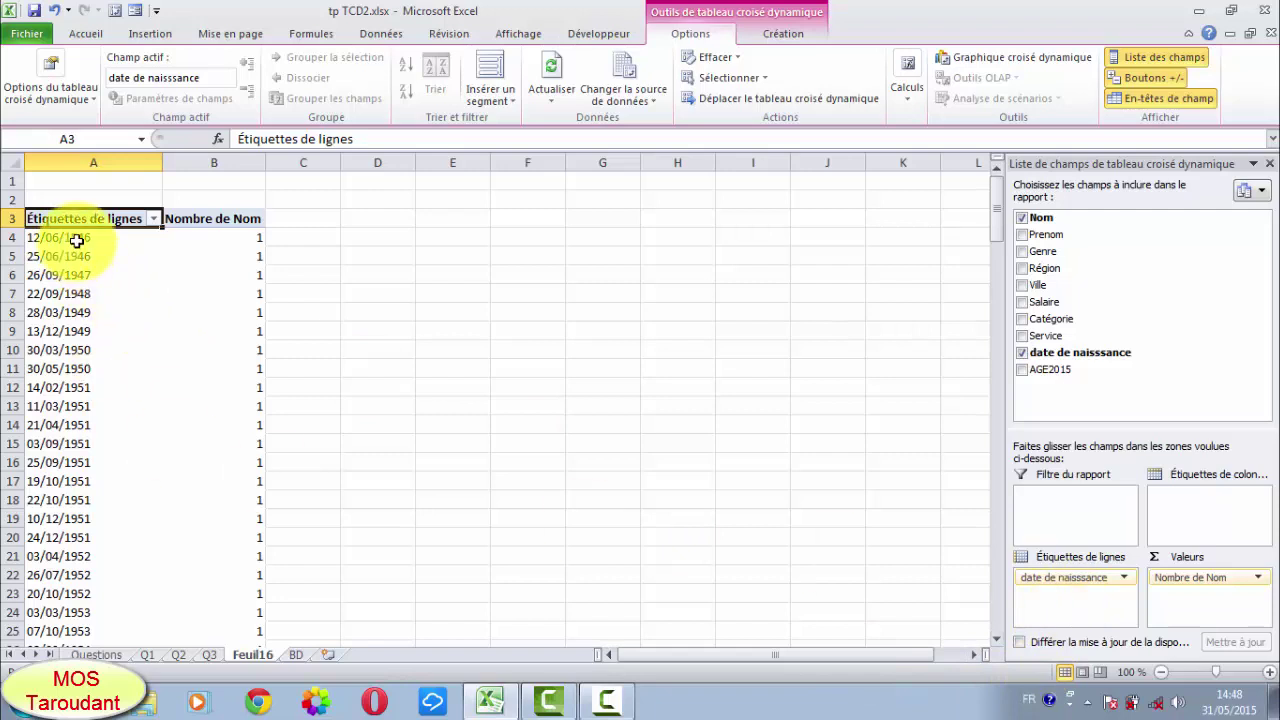
left_click(76, 240)
- Group the pivot's birth dates by Années only, dropping Mois, to count names per year
right_click(76, 240)
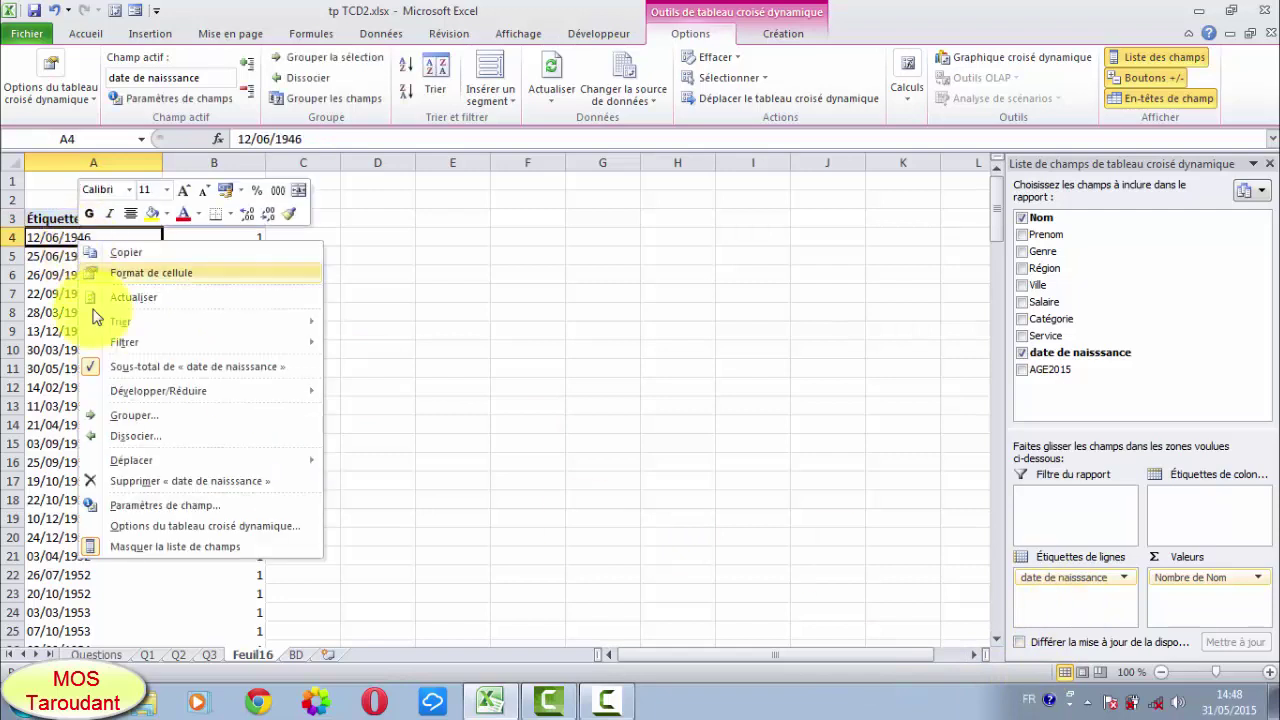
left_click(129, 416)
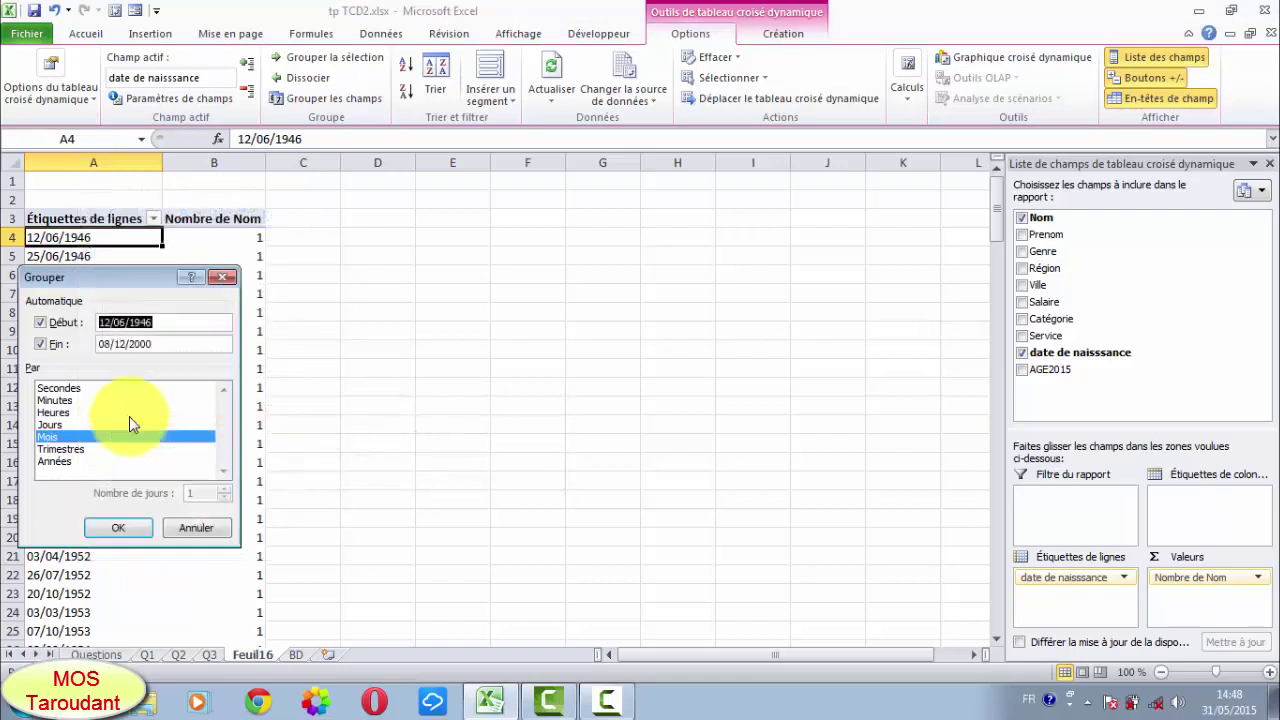
left_click(82, 438)
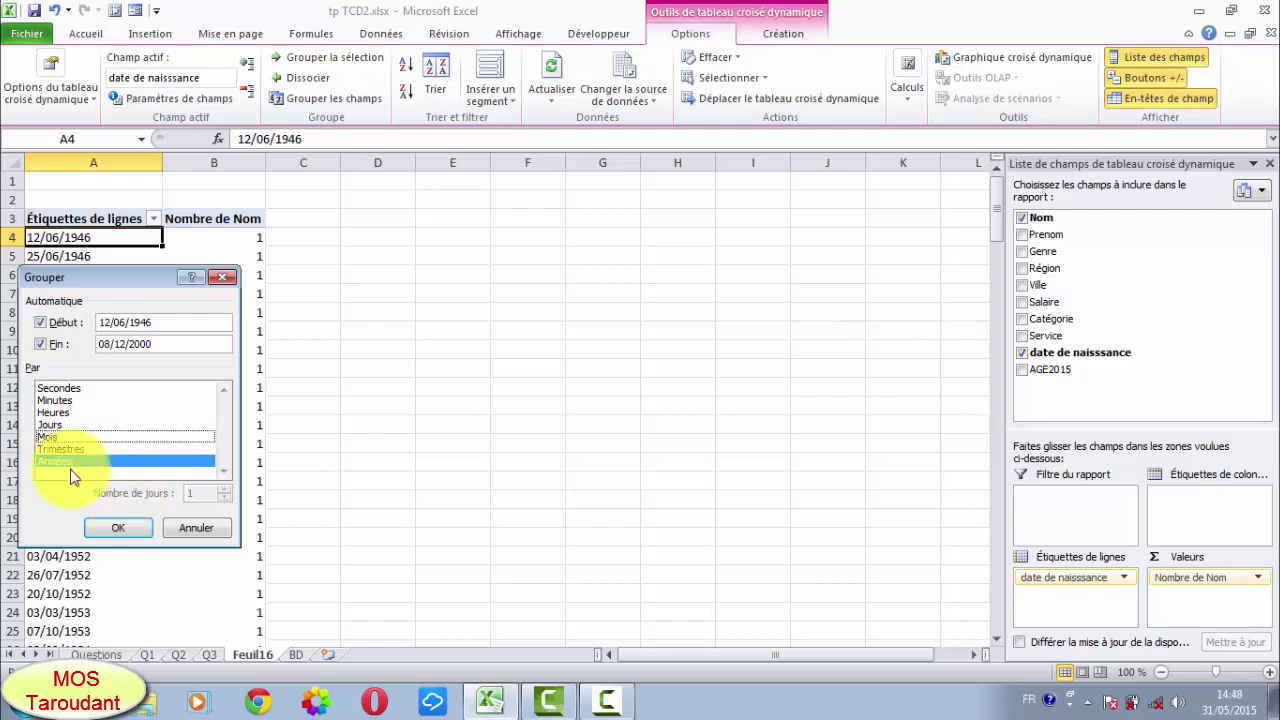
left_click(116, 528)
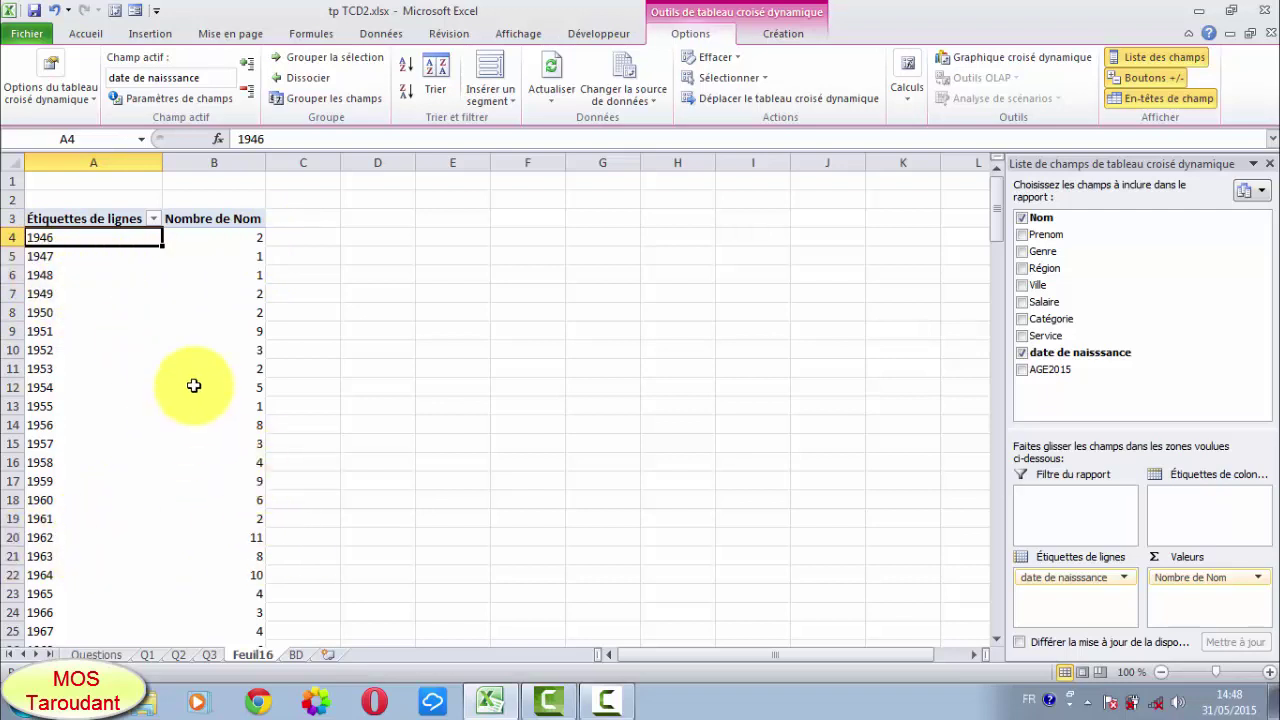
scroll(193, 385, "down", 6)
scroll(191, 383, "down", 3)
scroll(191, 391, "up", 6)
scroll(191, 391, "up", 3)
- Rename the Feuil16 sheet to Q4 and return to the Questions sheet
right_click(250, 656)
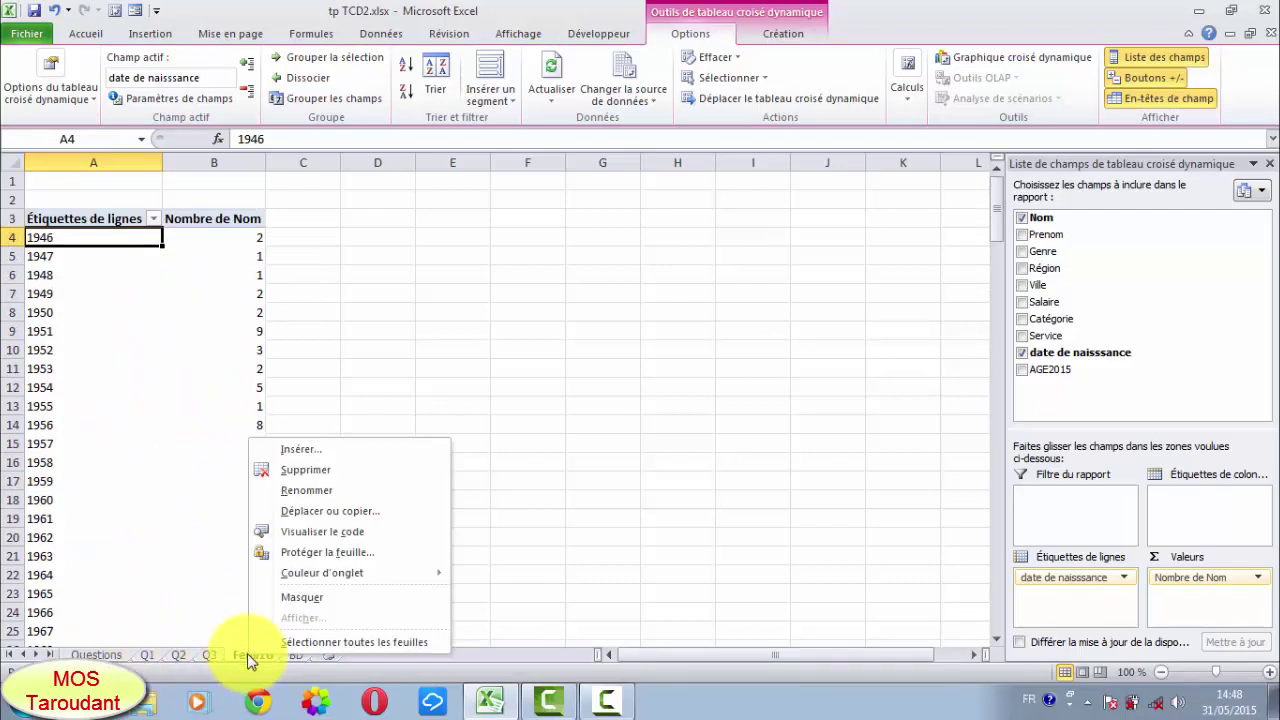
left_click(305, 491)
type("Q4")
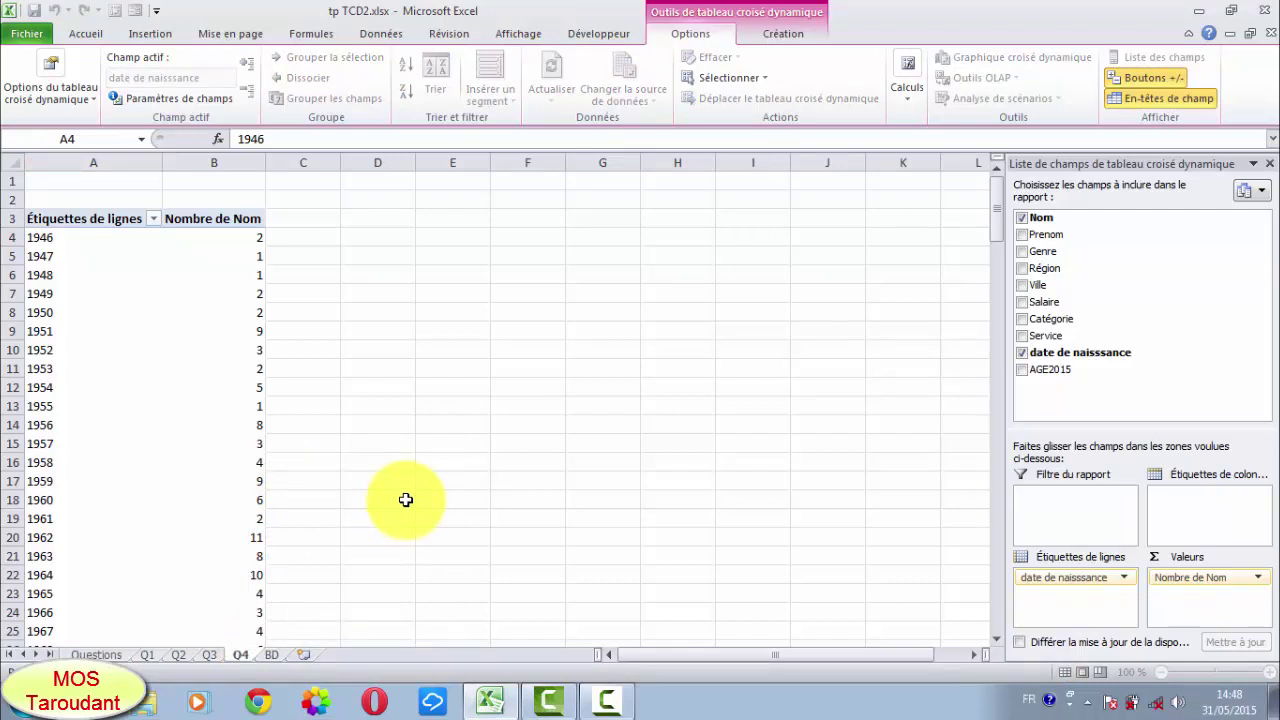
left_click(405, 500)
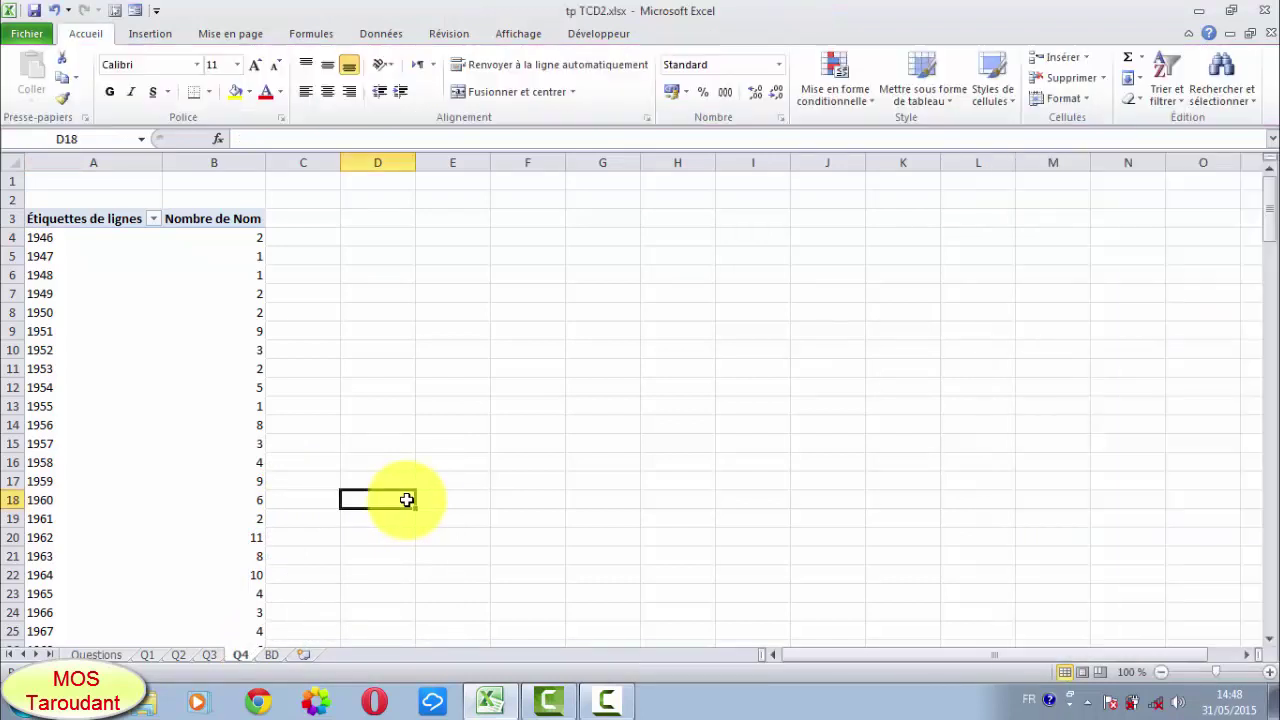
left_click(96, 655)
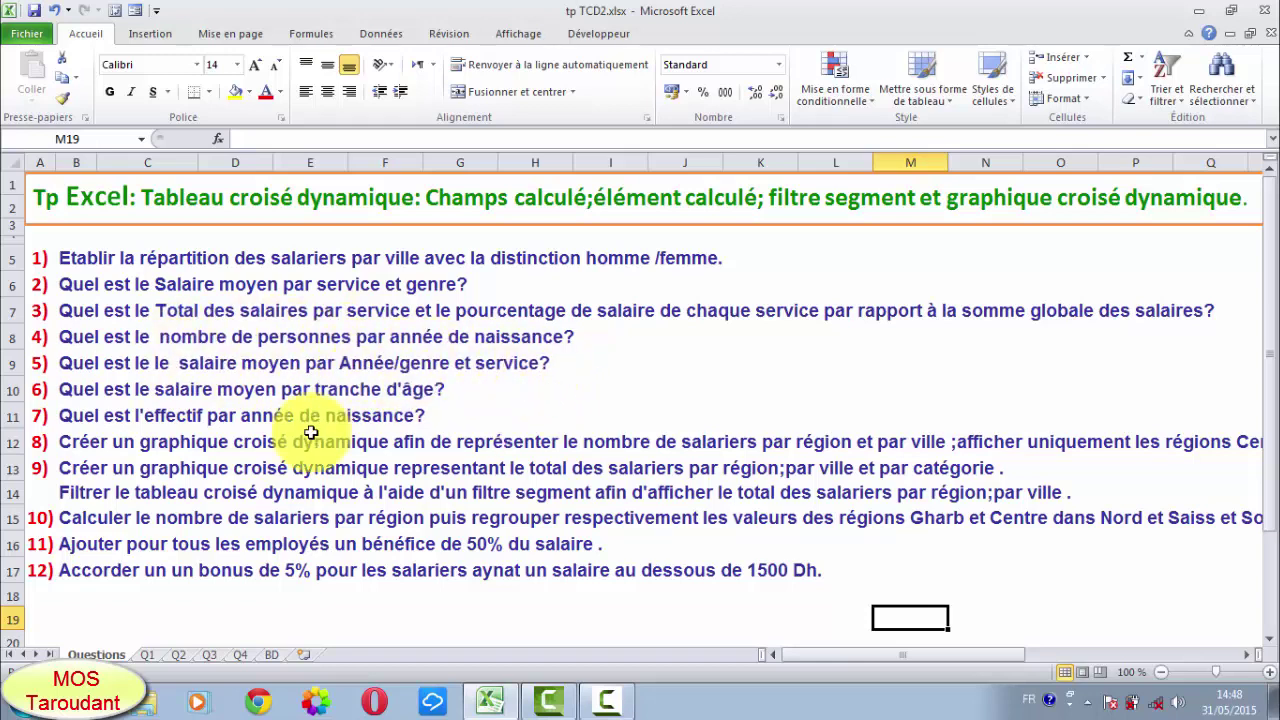
- Insert a new pivot table from the BD data on a new sheet
left_click(271, 654)
left_click(286, 518)
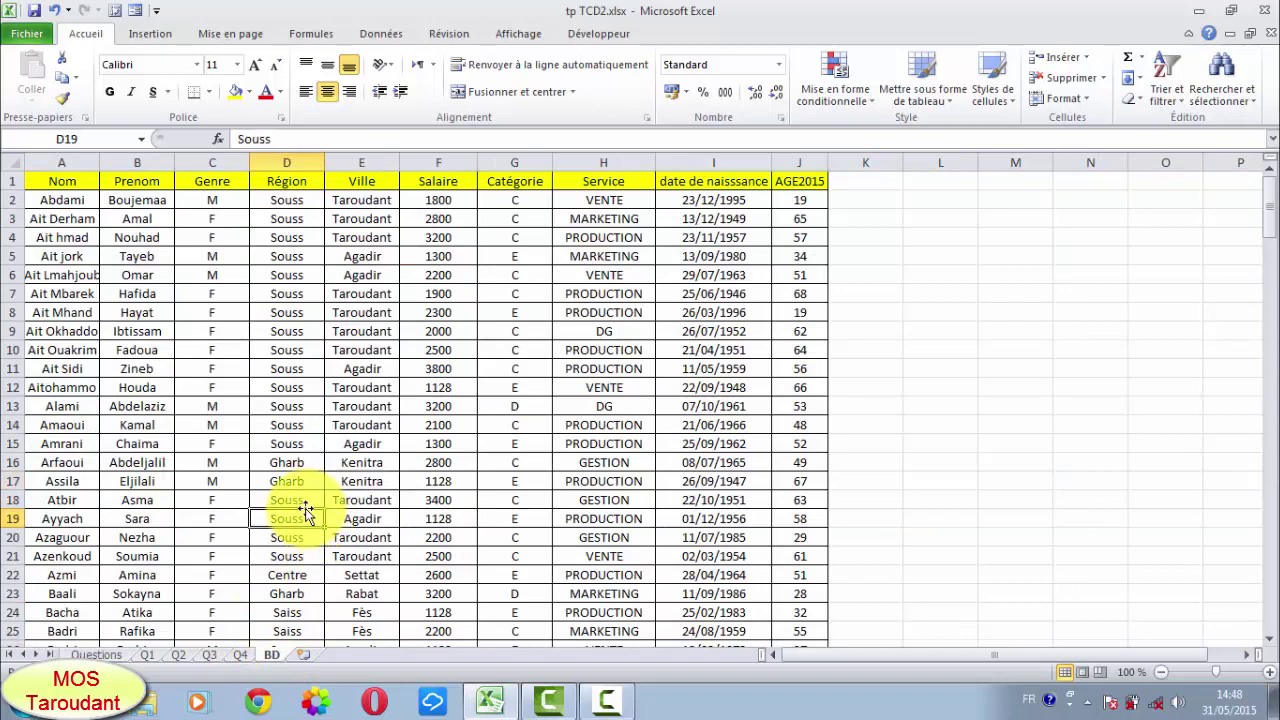
left_click(149, 34)
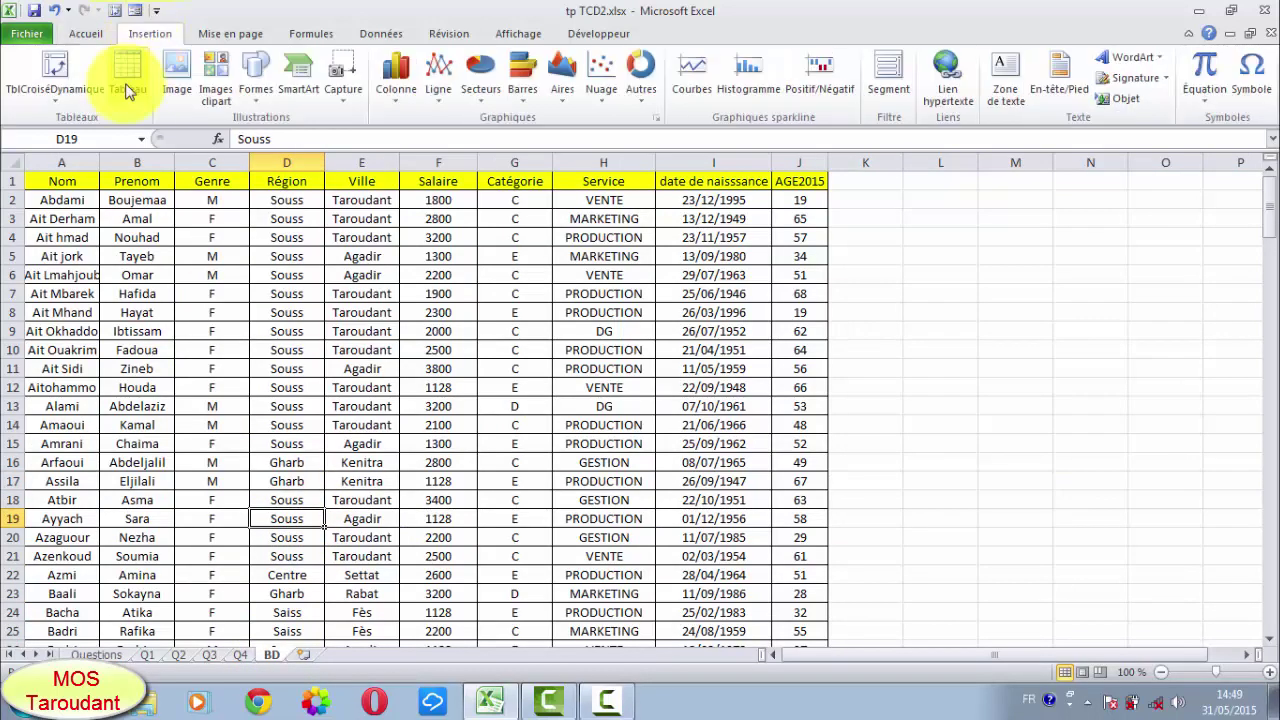
left_click(75, 100)
left_click(86, 121)
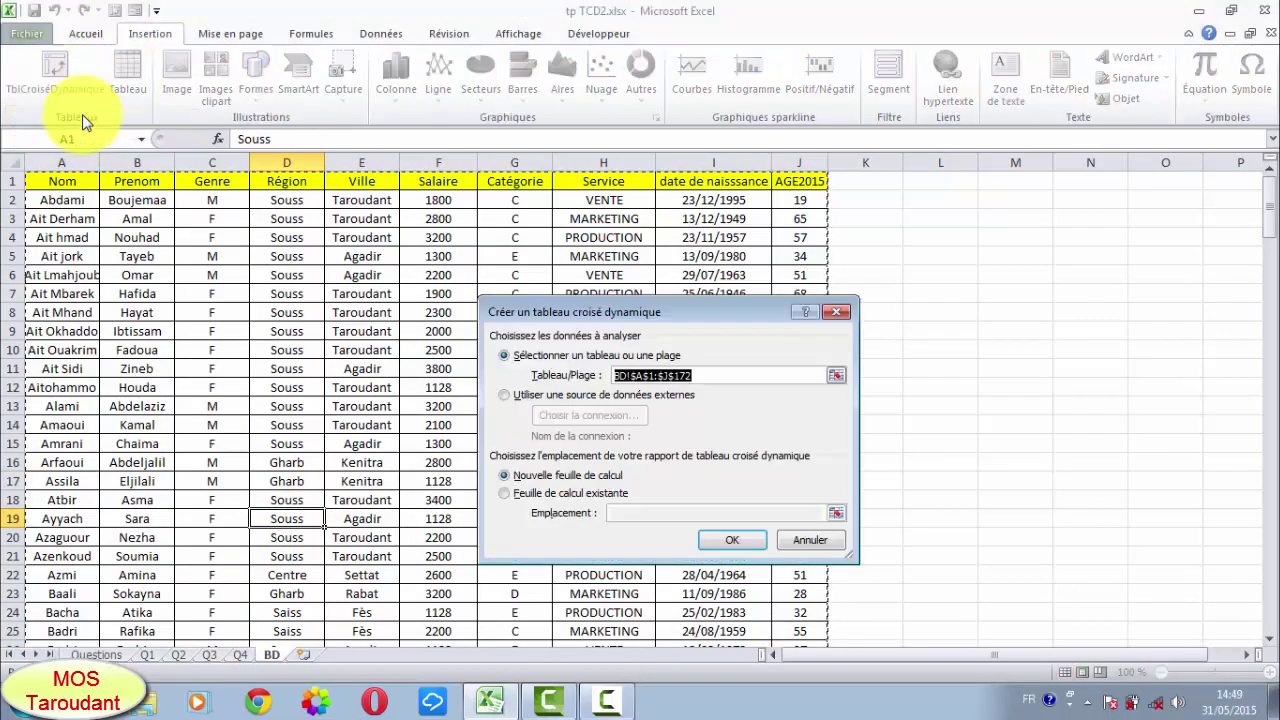
left_click(728, 541)
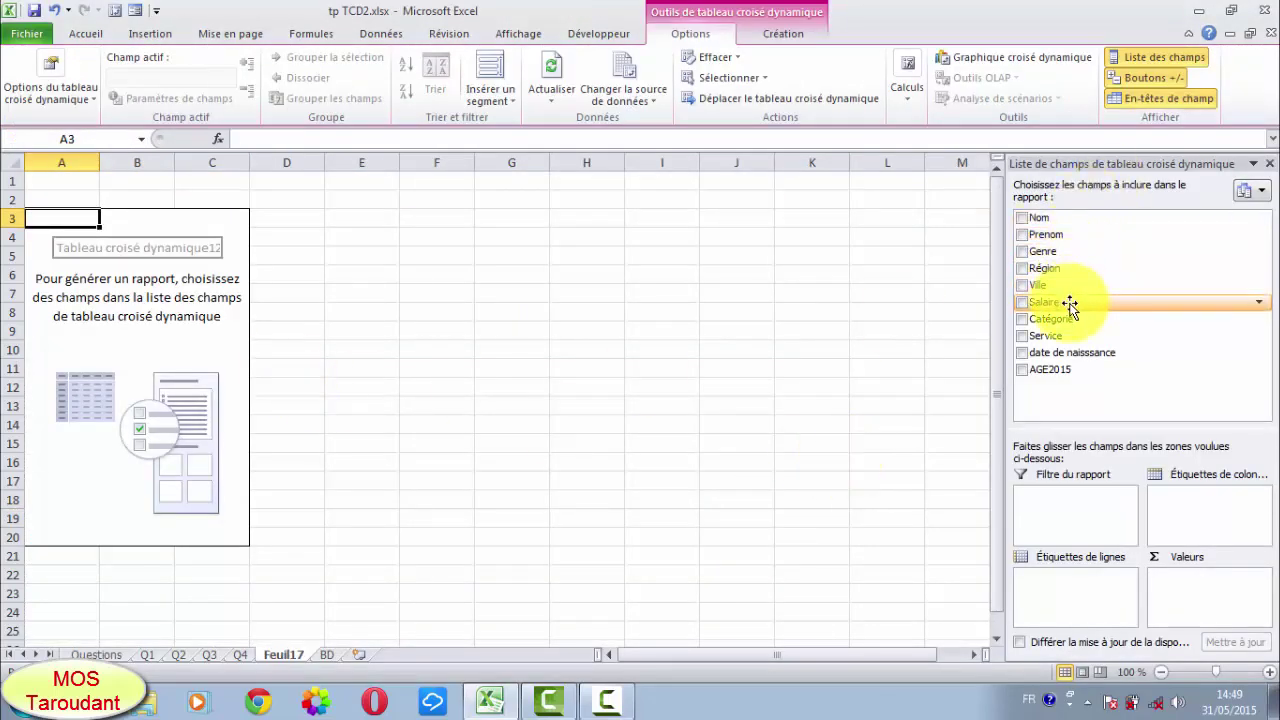
- Add Salaire to the values and summarise it as Moyenne (average)
left_click_drag(1071, 302, 1180, 585)
left_click(1259, 578)
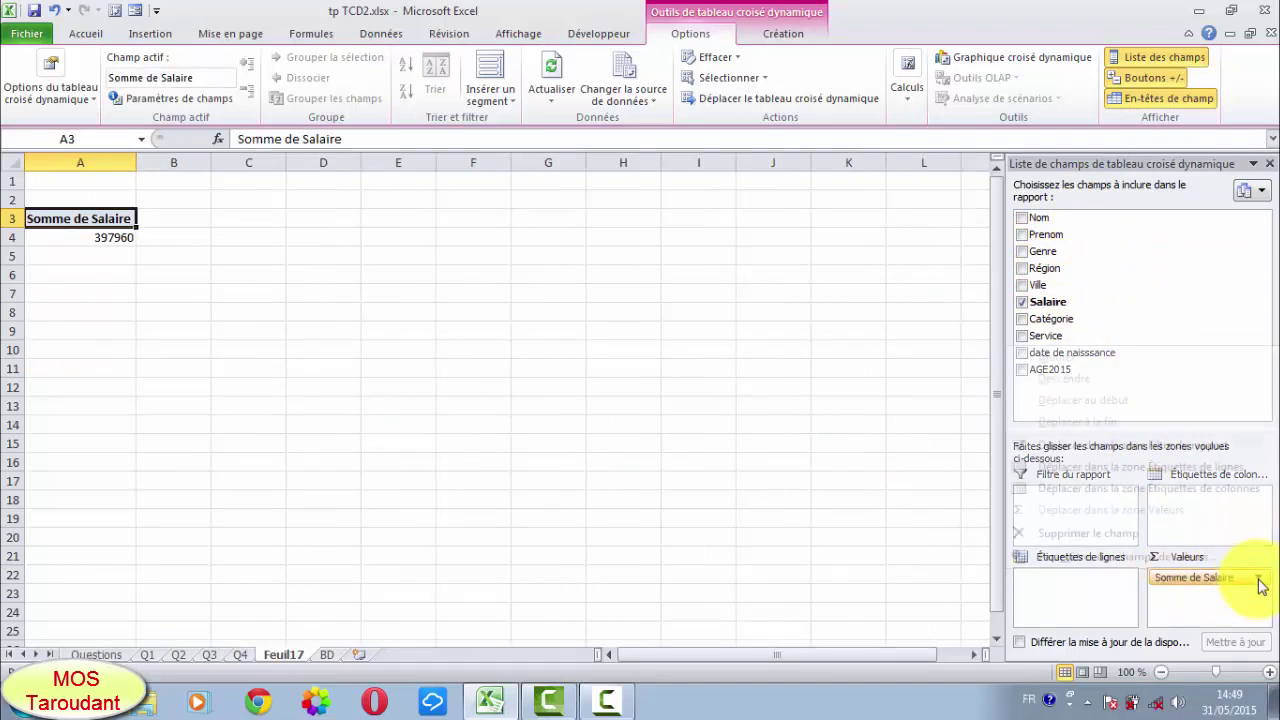
left_click(1146, 551)
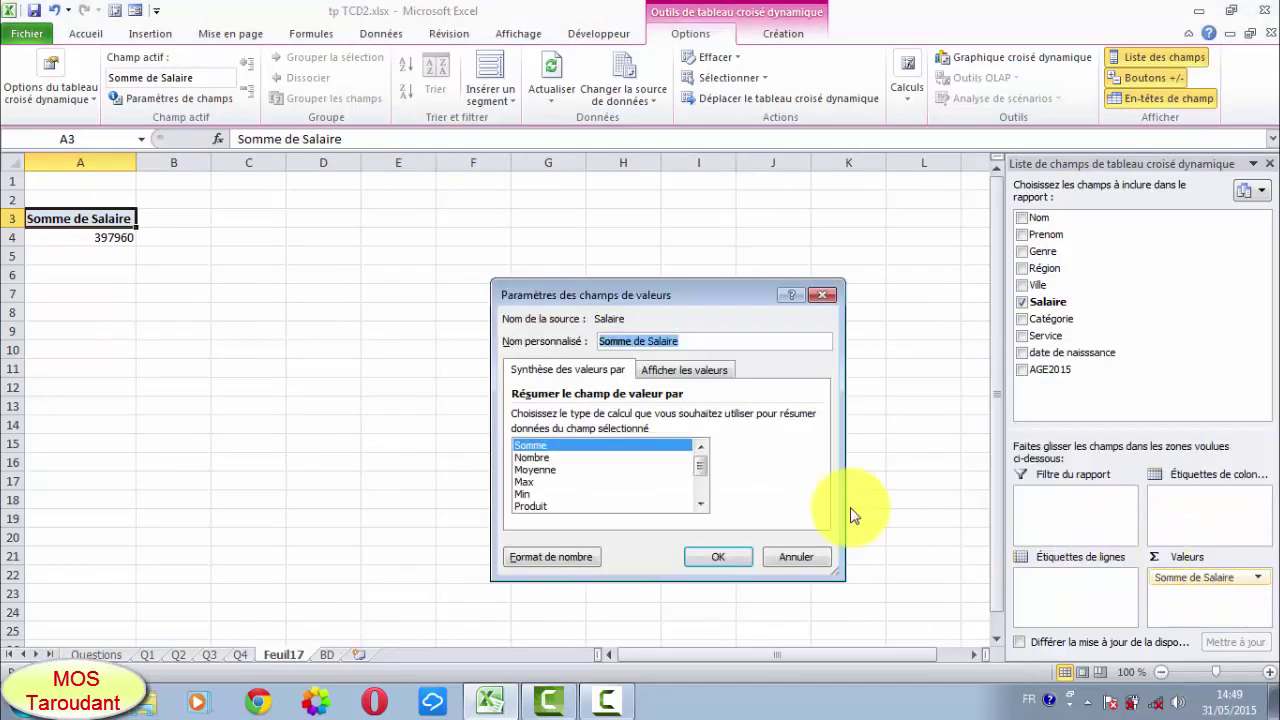
left_click(546, 470)
left_click(710, 558)
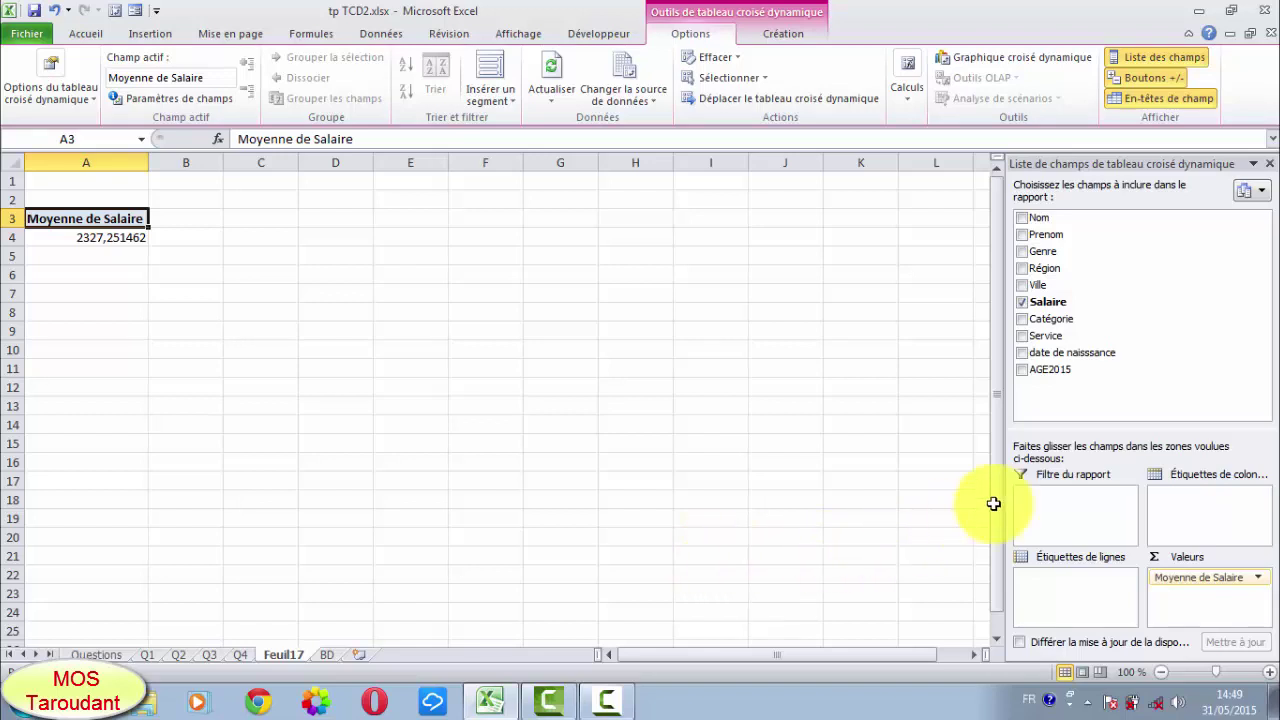
left_click_drag(1050, 369, 999, 355)
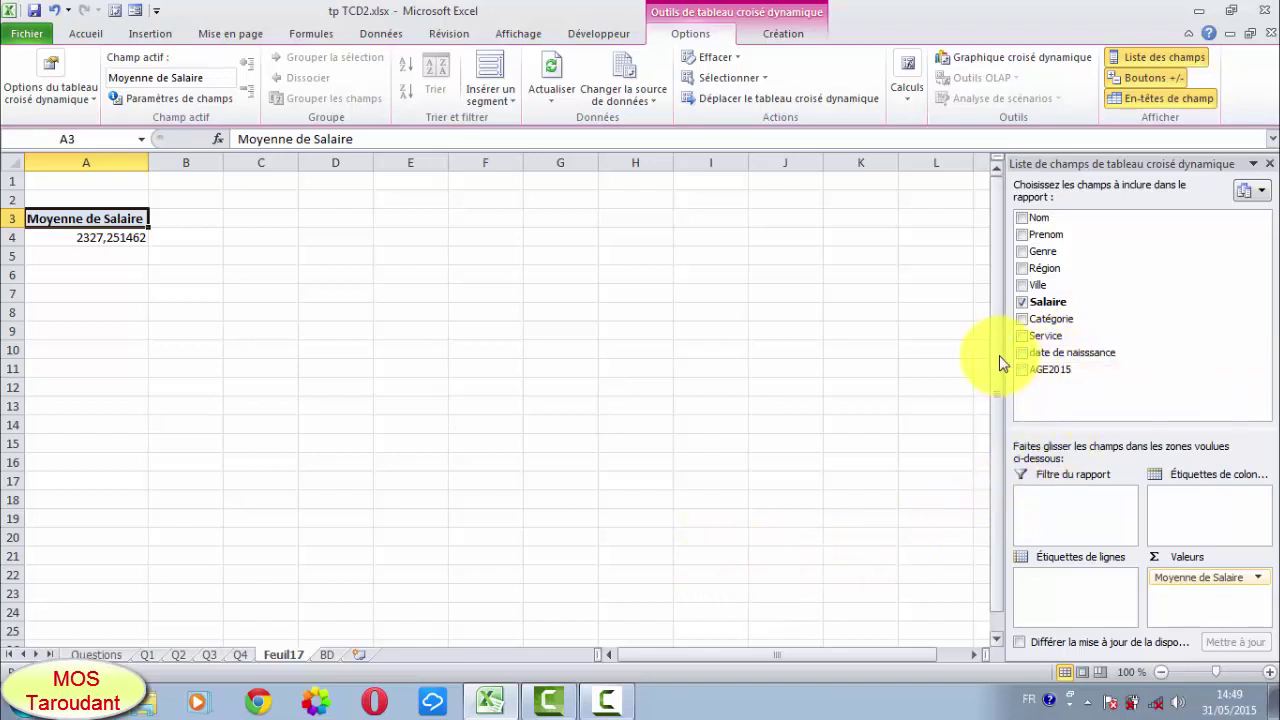
- Add date de naissance to the Feuil17 pivot rows to show average Salaire per birth year
left_click(96, 654)
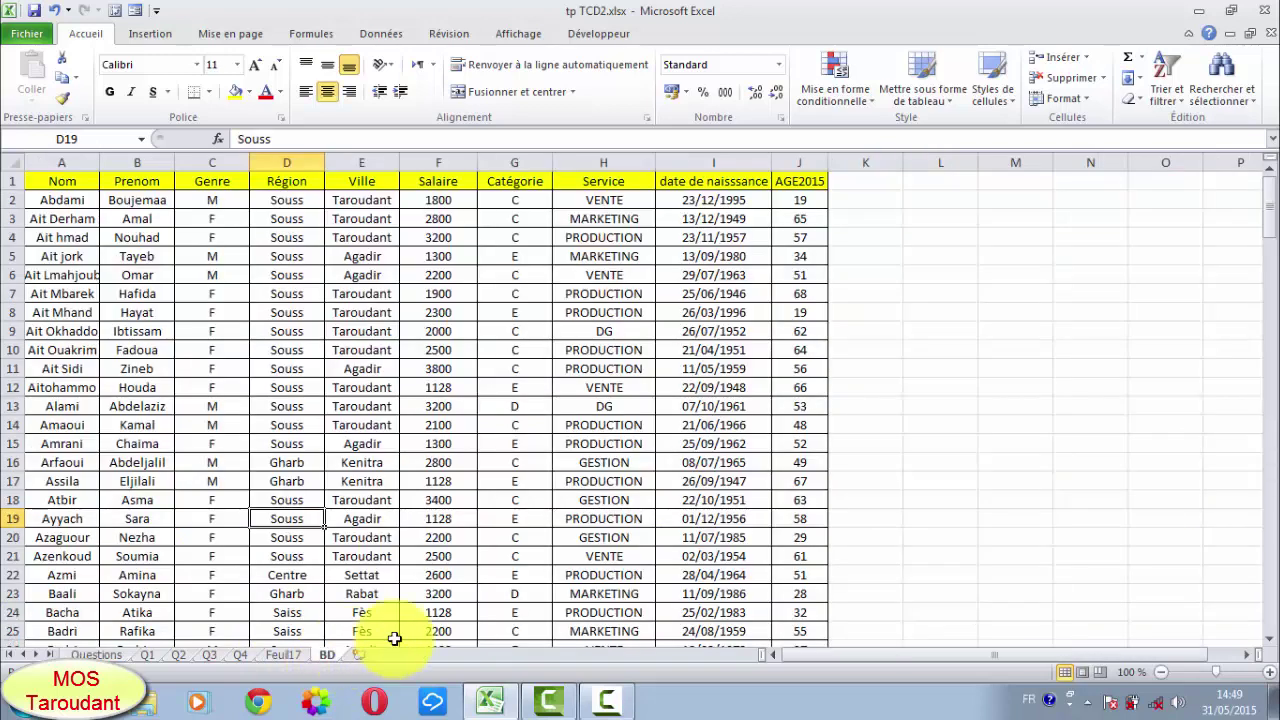
left_click(328, 655)
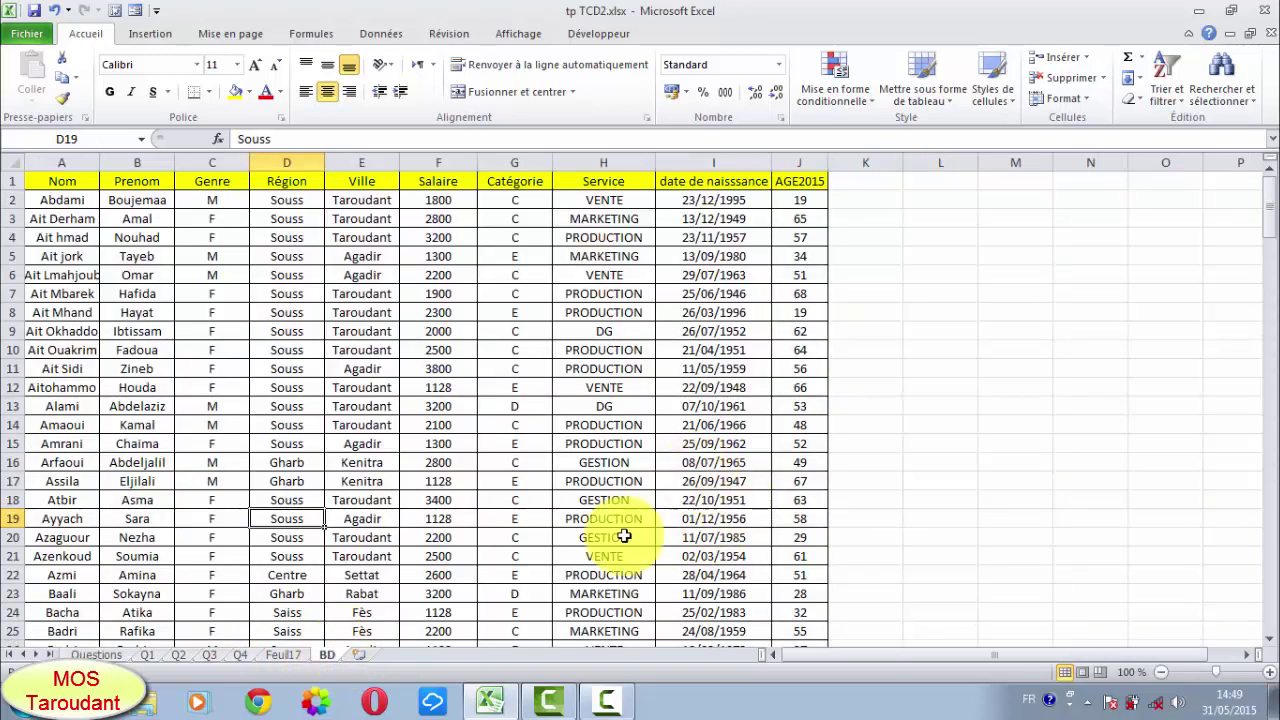
left_click(283, 654)
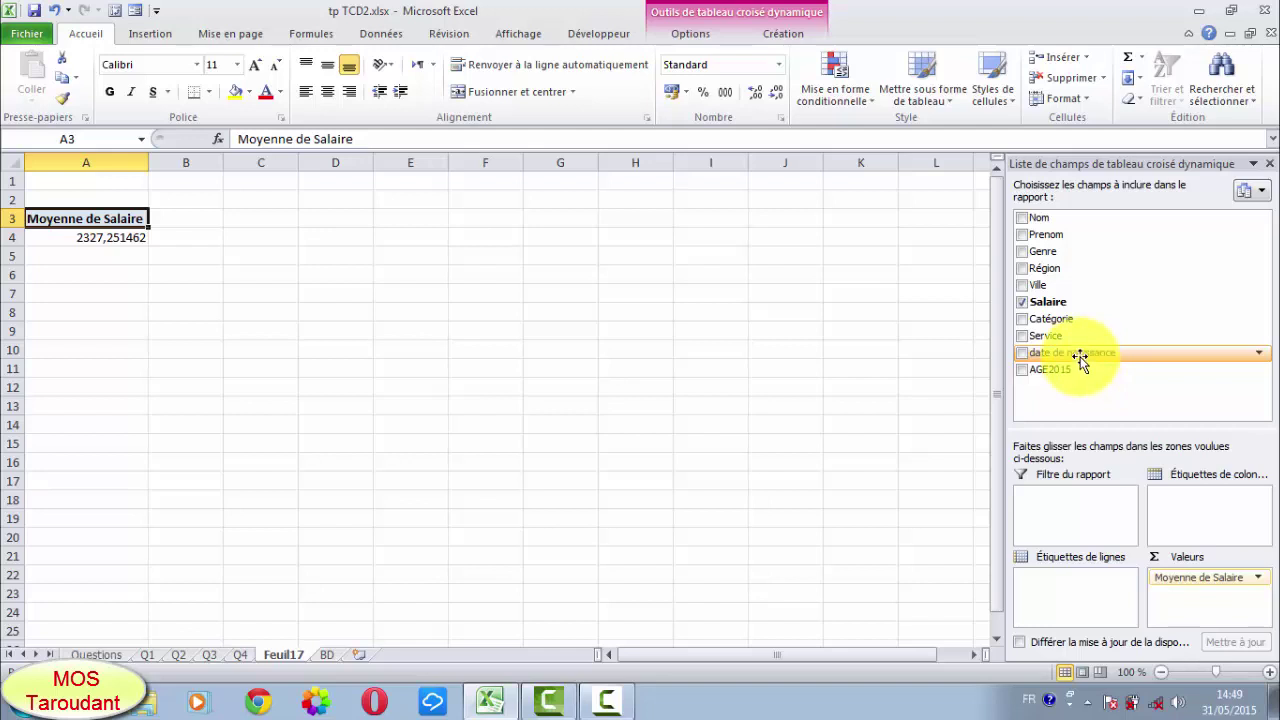
left_click_drag(1080, 357, 1038, 590)
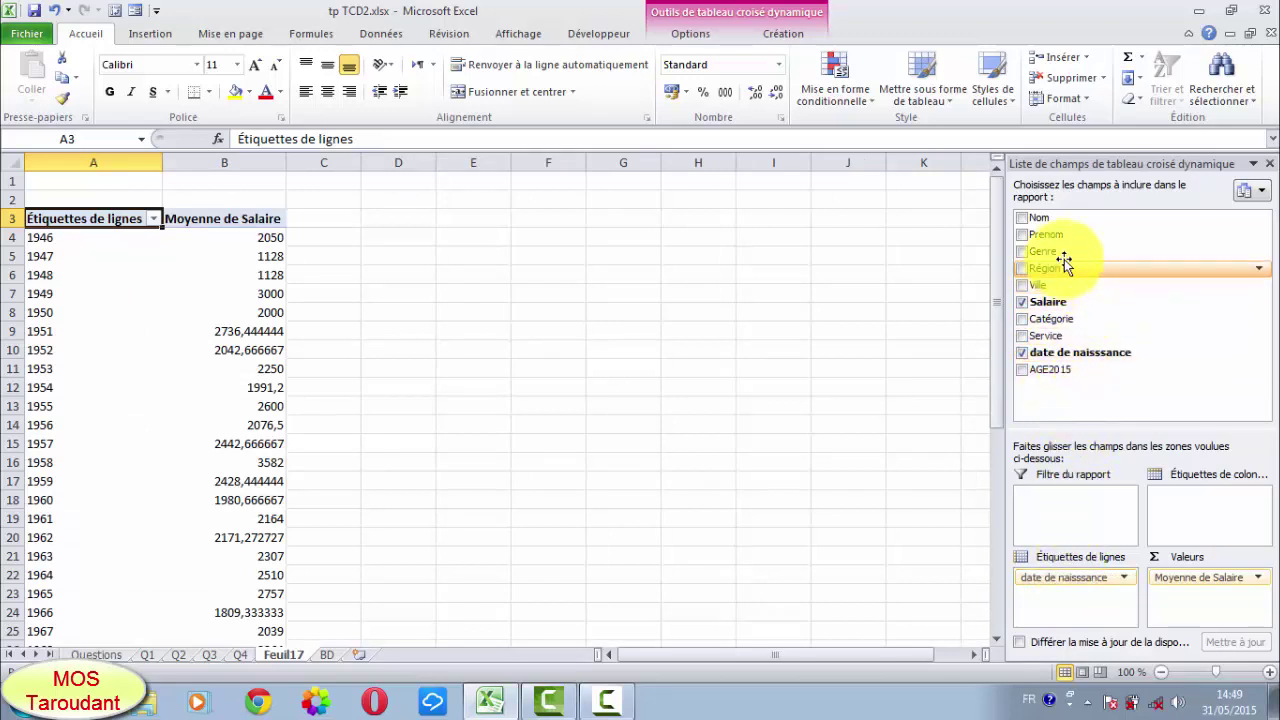
- Rearrange the pivot: Service as report filter, birth years in rows, Genre F/M across columns
left_click_drag(1070, 335, 1176, 500)
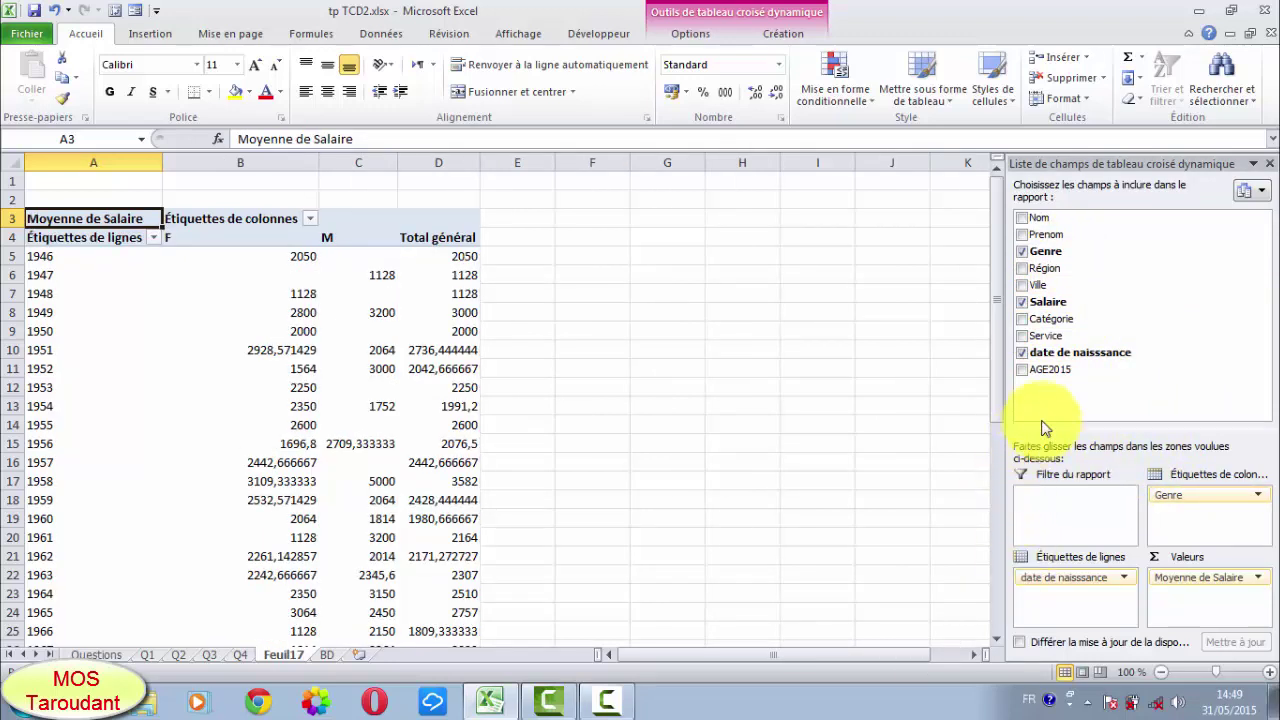
mouse_move(1045, 335)
left_mouse_down()
mouse_move(1047, 597)
mouse_move(1188, 512)
mouse_move(1039, 604)
left_mouse_up()
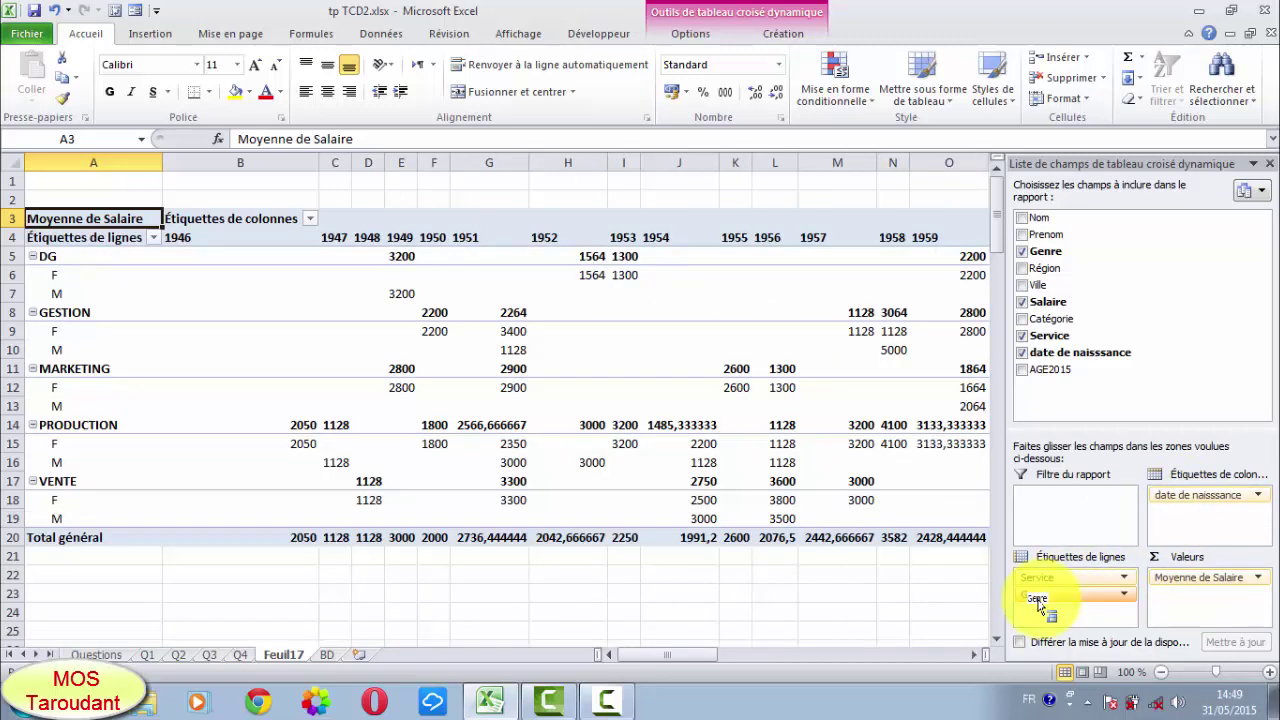
left_click_drag(1185, 495, 1178, 518)
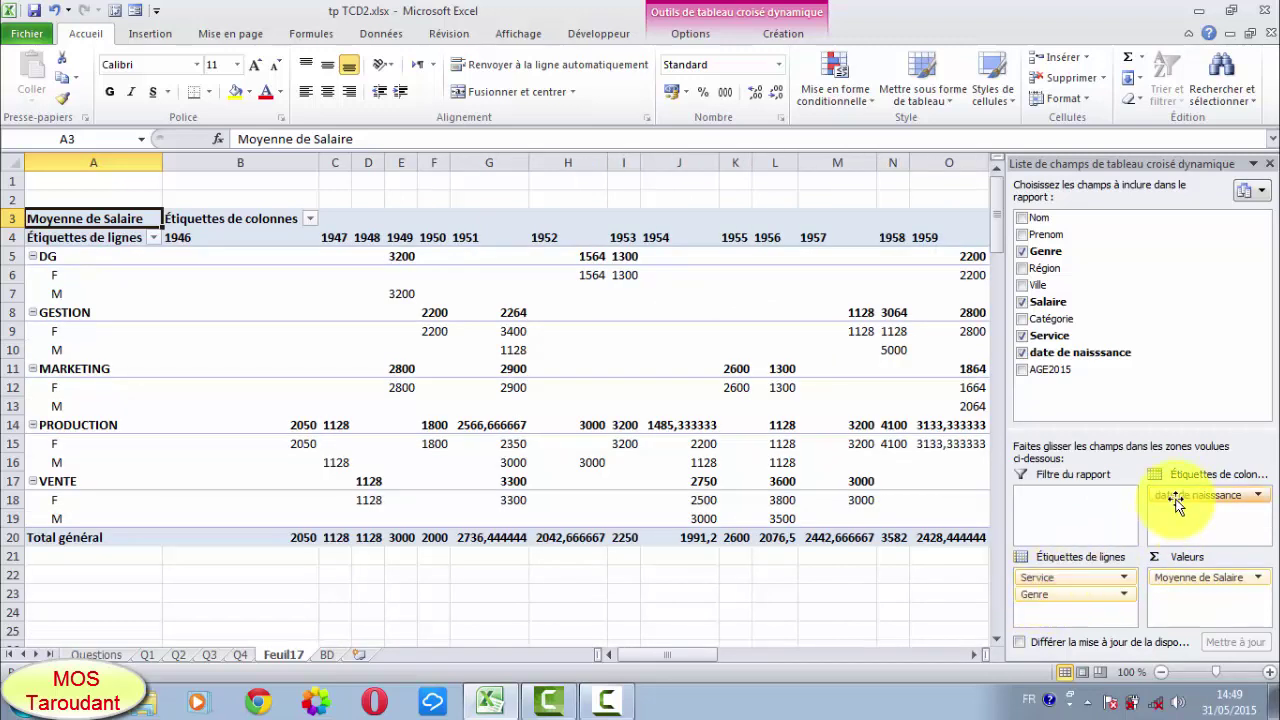
mouse_move(1037, 577)
left_mouse_down()
mouse_move(1166, 531)
mouse_move(1057, 594)
left_mouse_up()
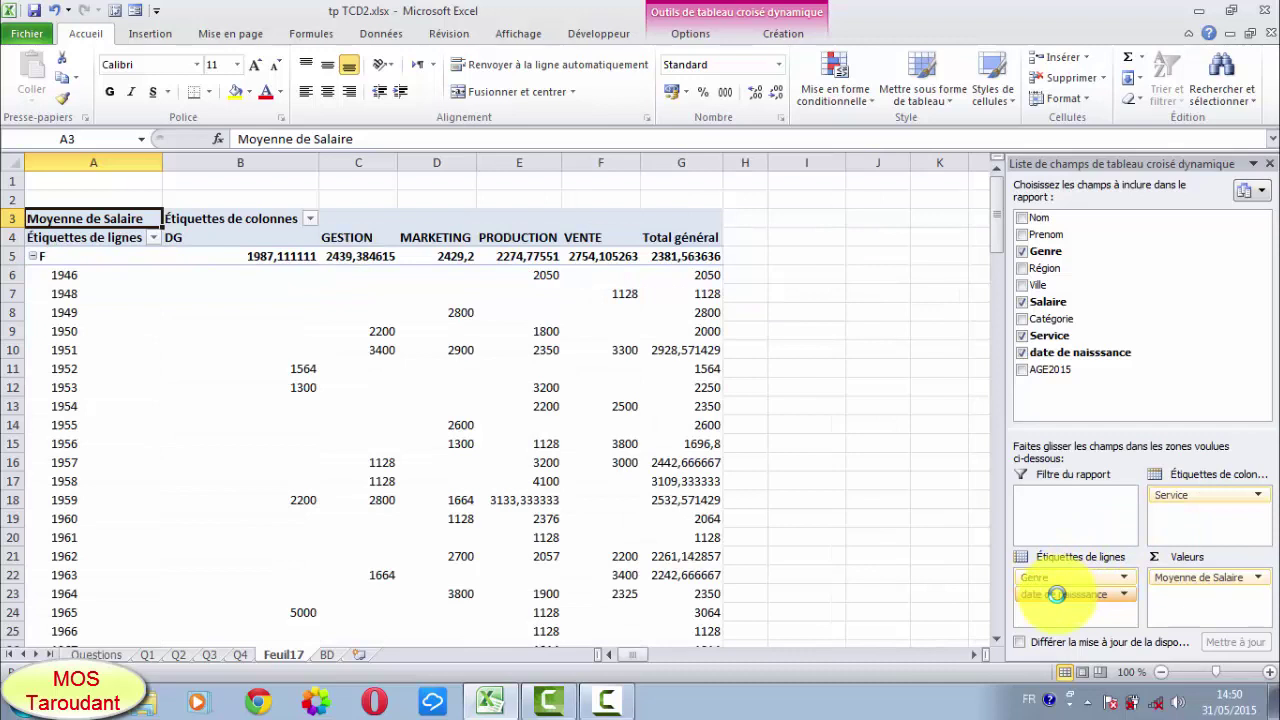
mouse_move(1056, 594)
left_mouse_down()
mouse_move(1177, 530)
mouse_move(1037, 603)
left_mouse_up()
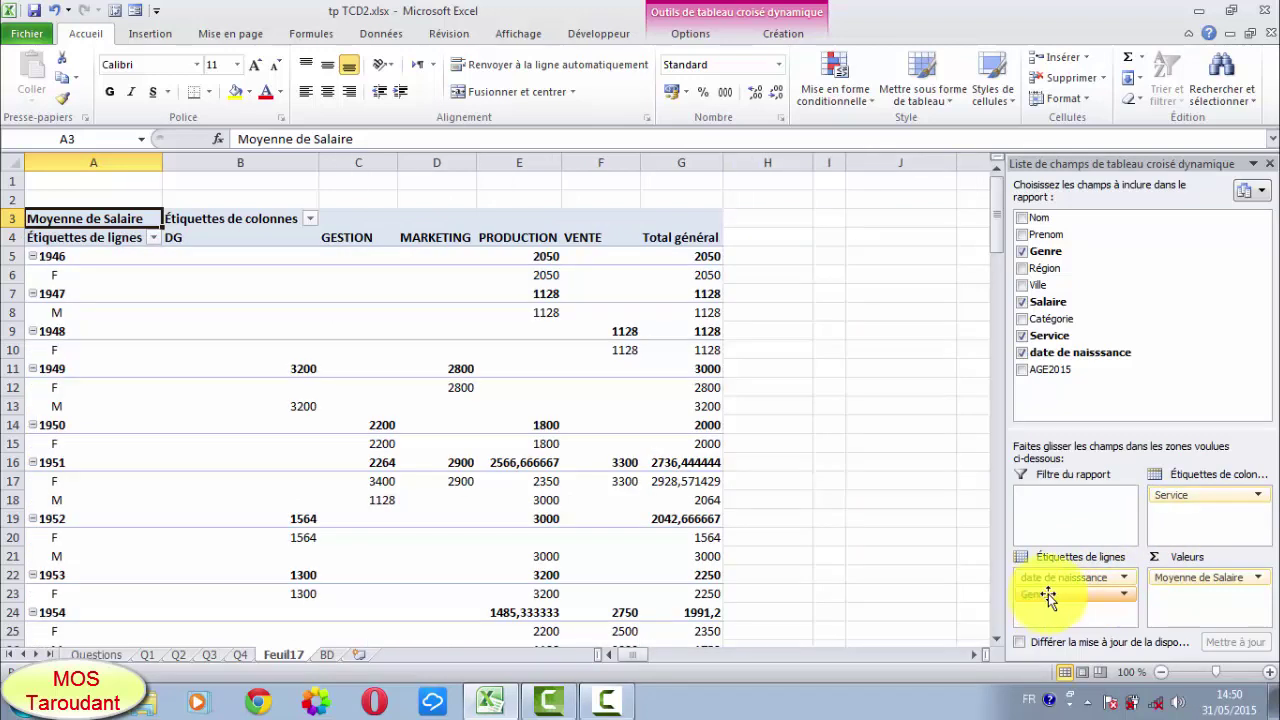
left_click(1047, 595)
left_click(1177, 521)
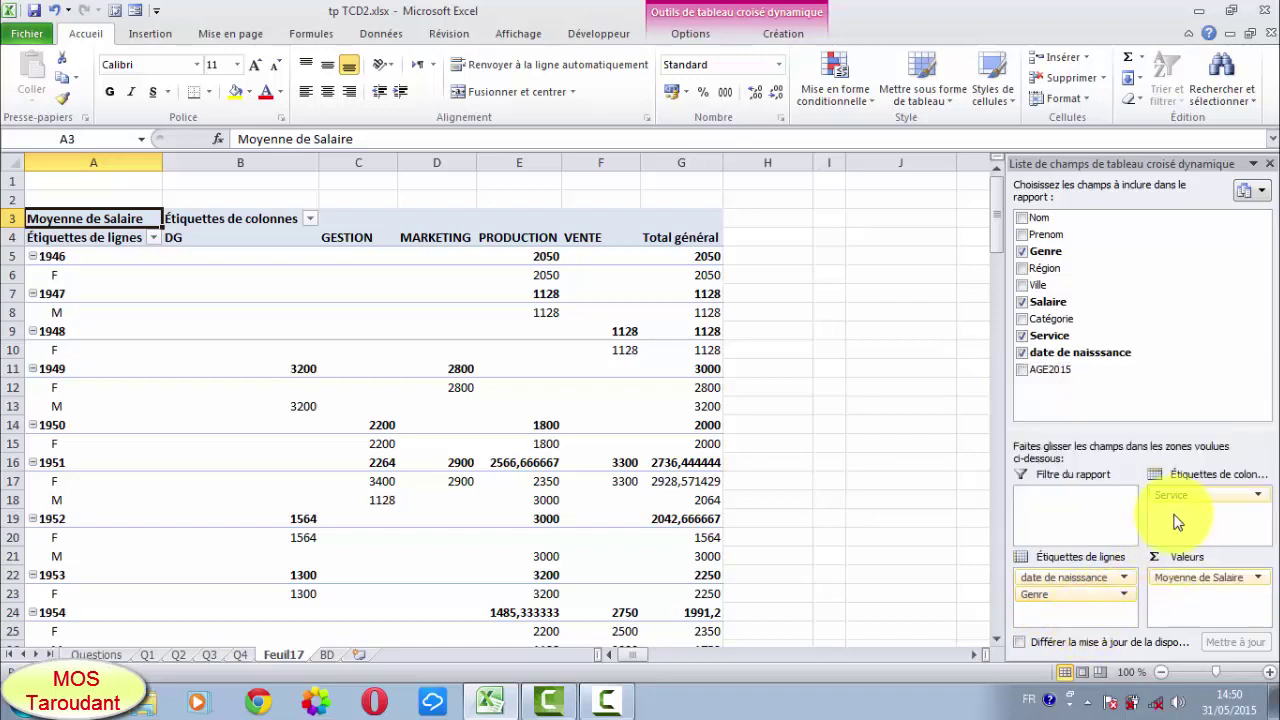
left_click_drag(1170, 500, 1043, 508)
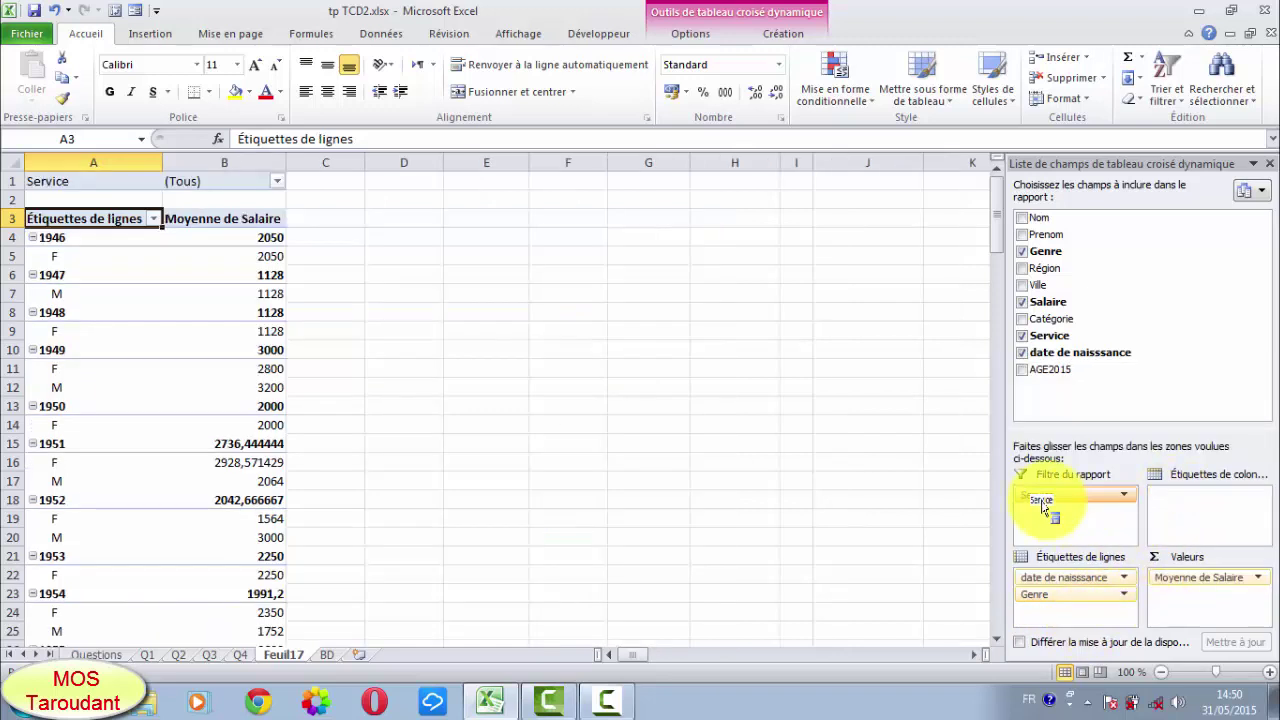
left_click(1035, 573)
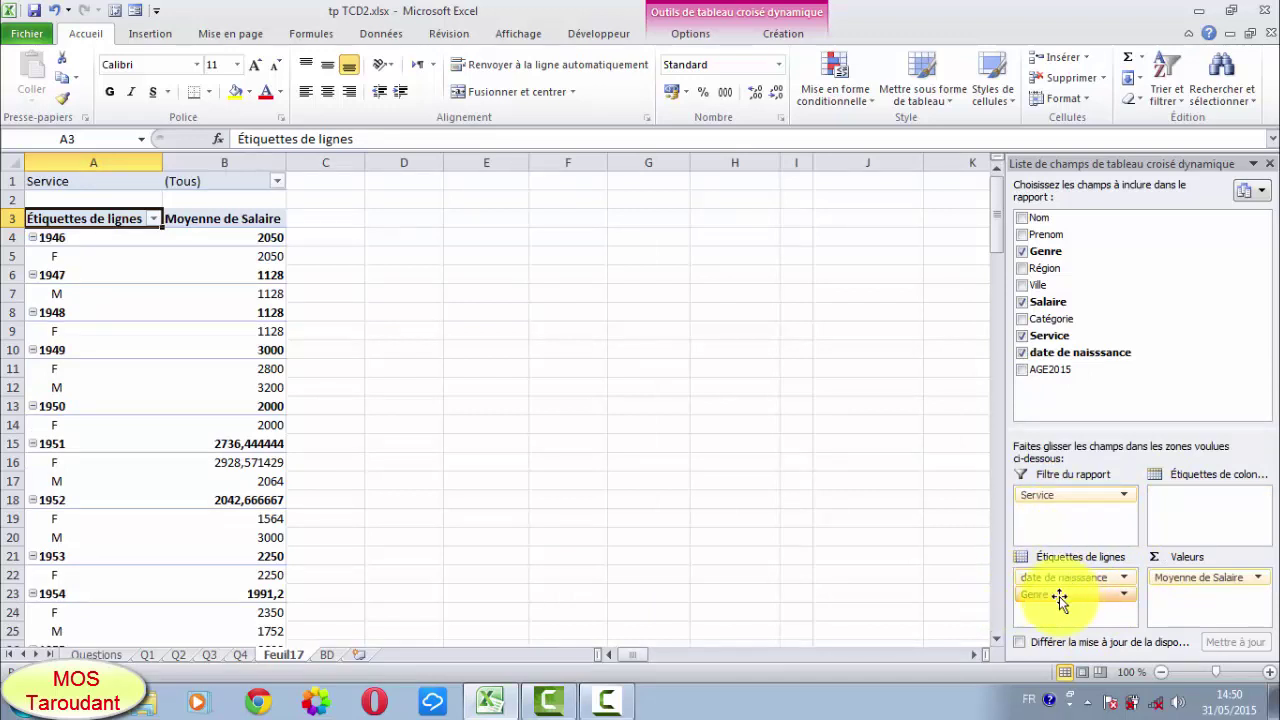
mouse_move(1057, 595)
left_mouse_down()
mouse_move(1138, 580)
mouse_move(1178, 520)
left_mouse_up()
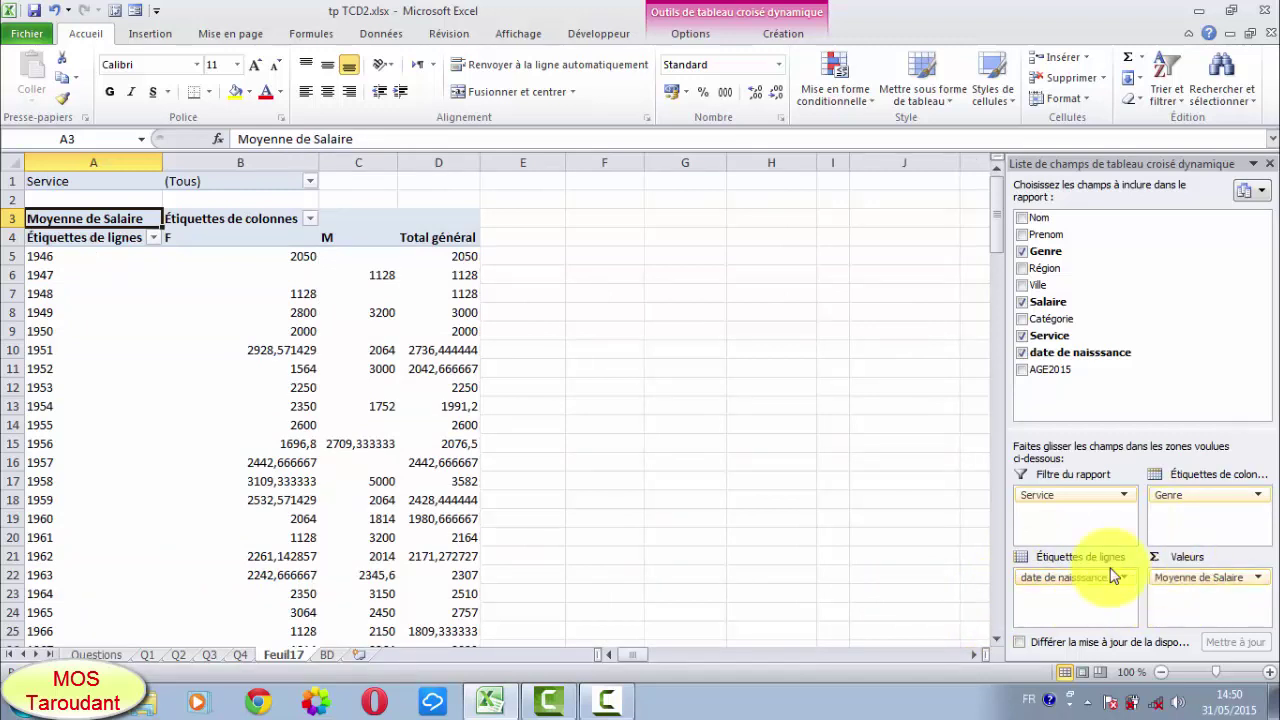
left_click(309, 182)
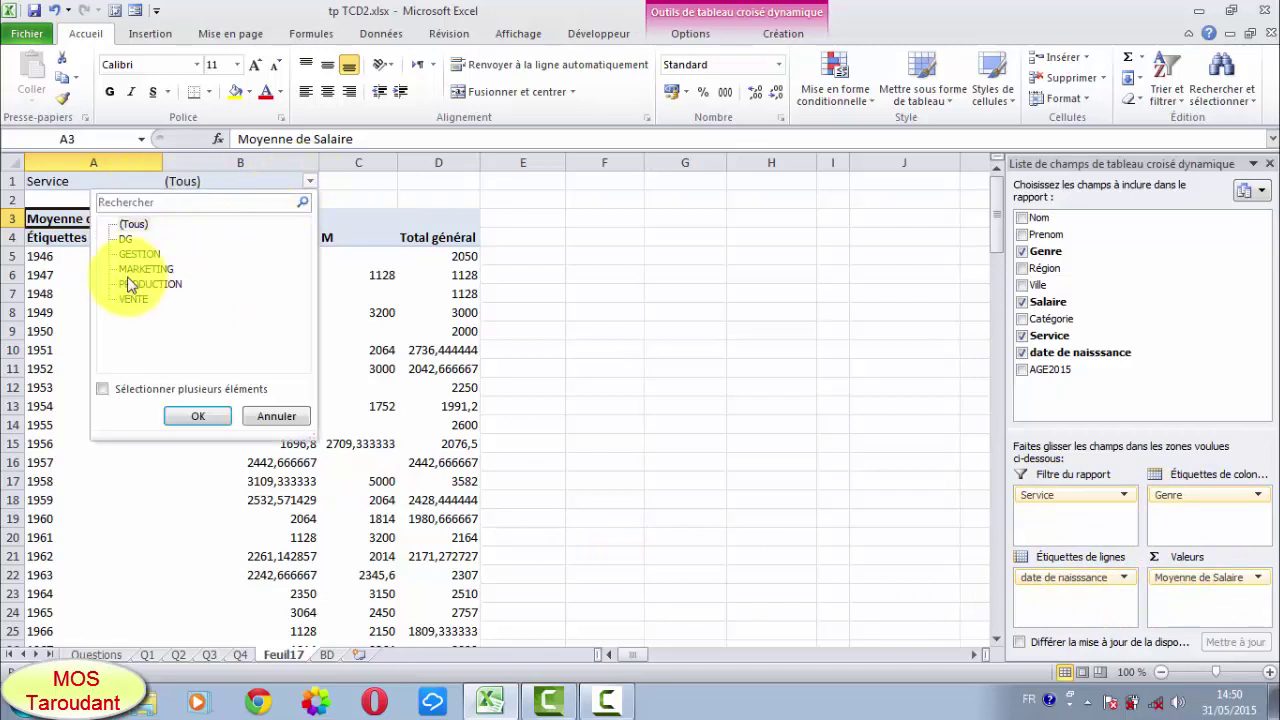
left_click(193, 416)
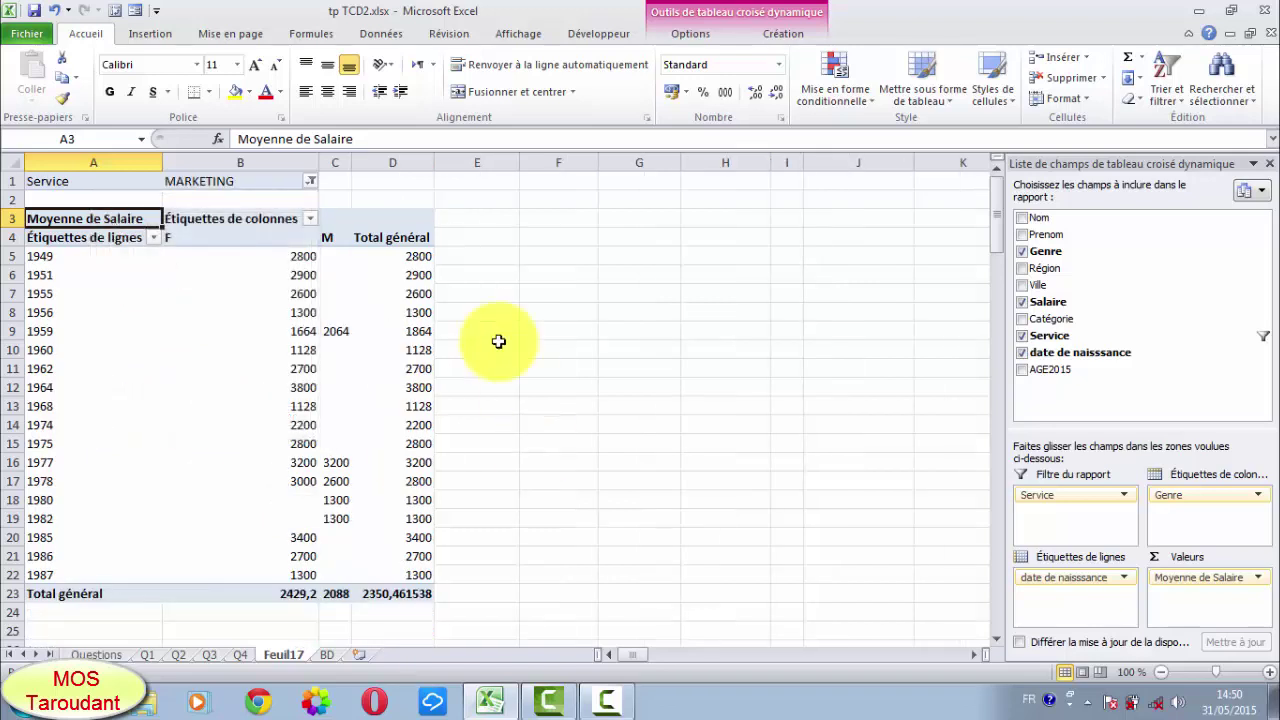
left_click(300, 186)
left_click(311, 184)
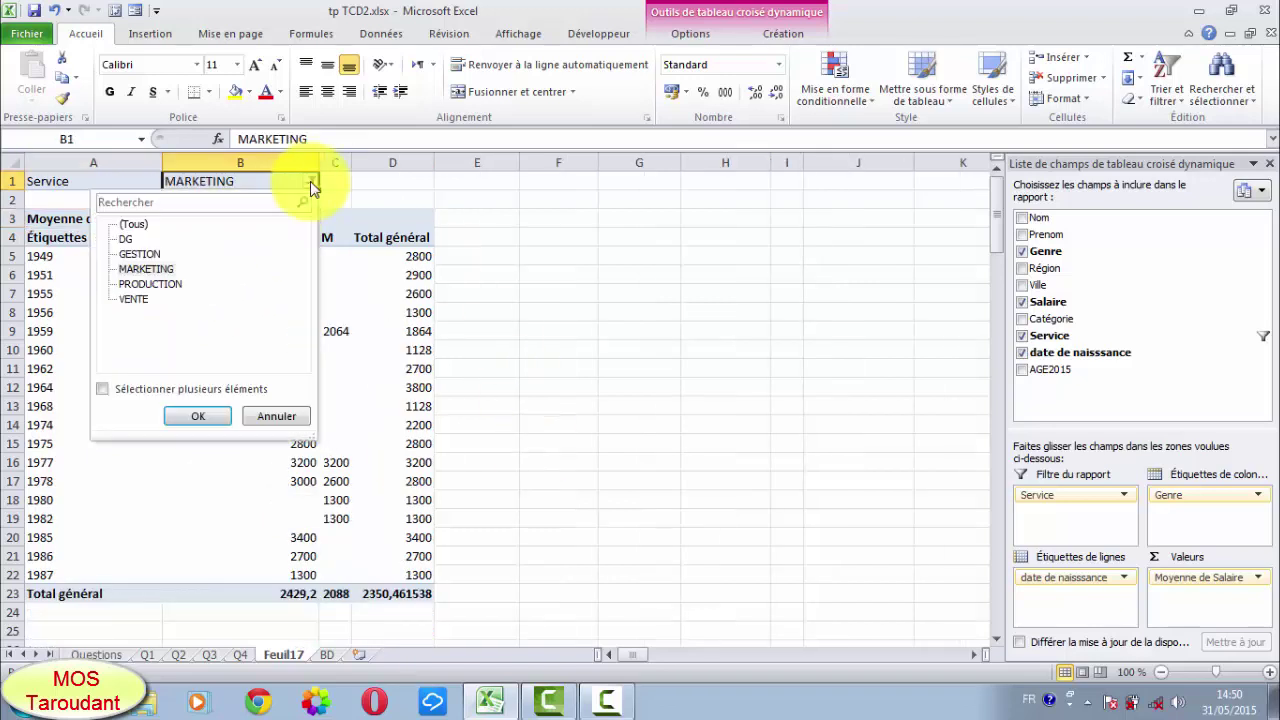
left_click(143, 224)
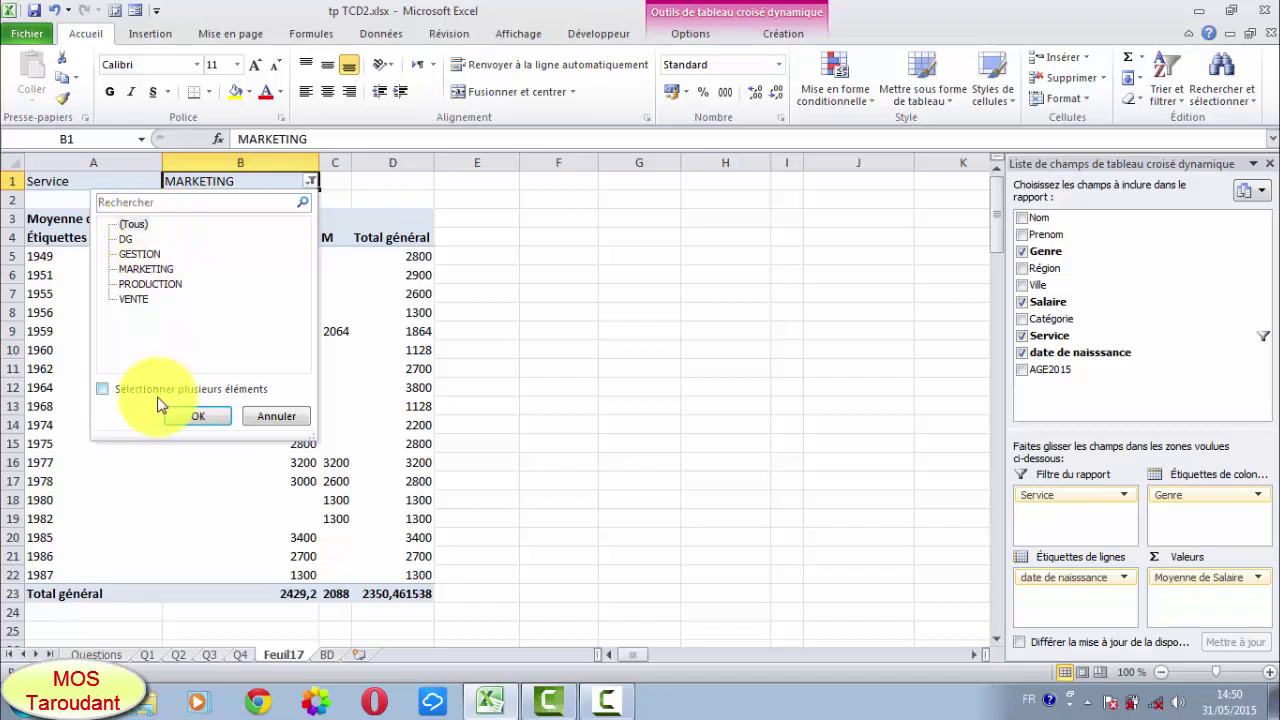
left_click(190, 420)
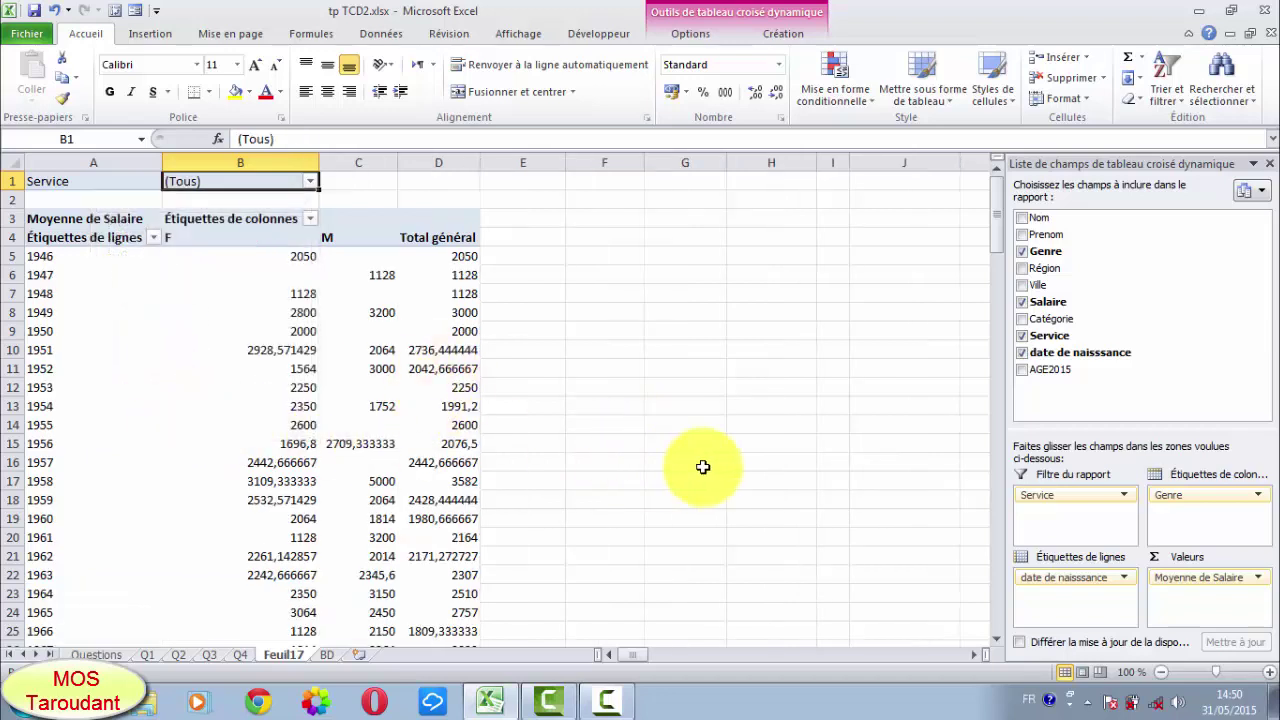
- Rename the Feuil17 sheet to Q5, check the Questions sheet, then return to the BD data
right_click(293, 654)
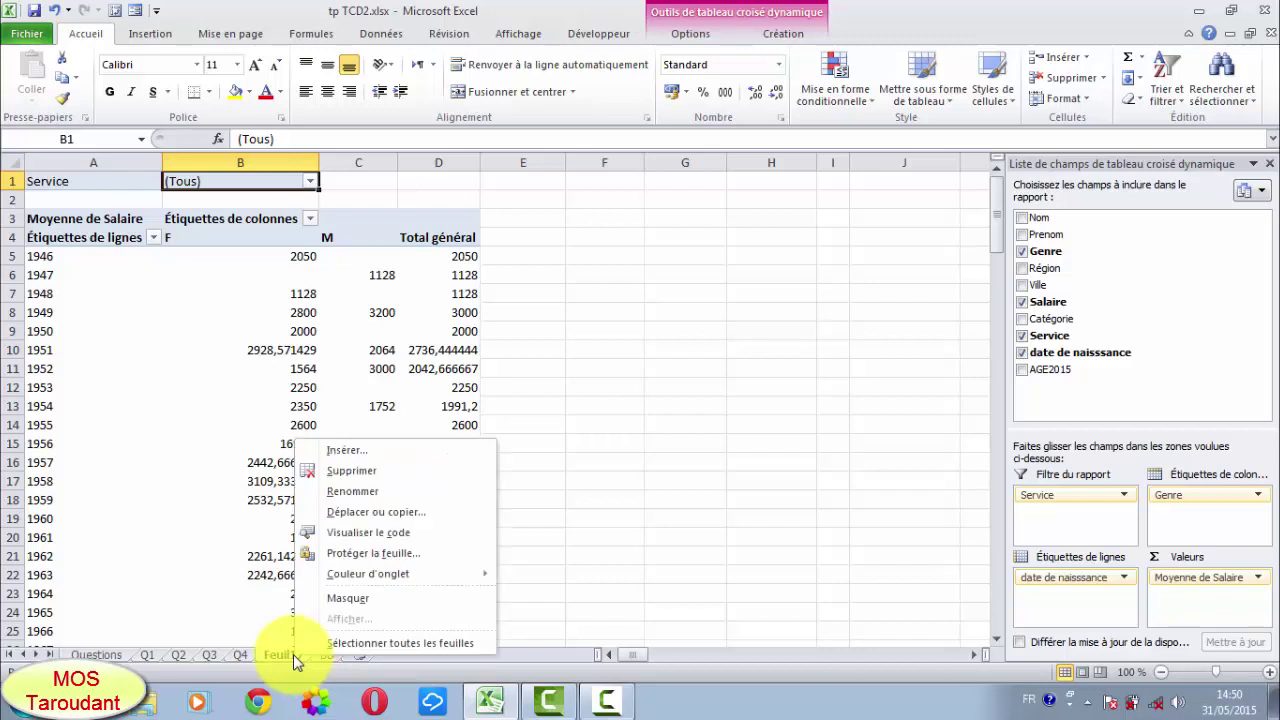
left_click(352, 492)
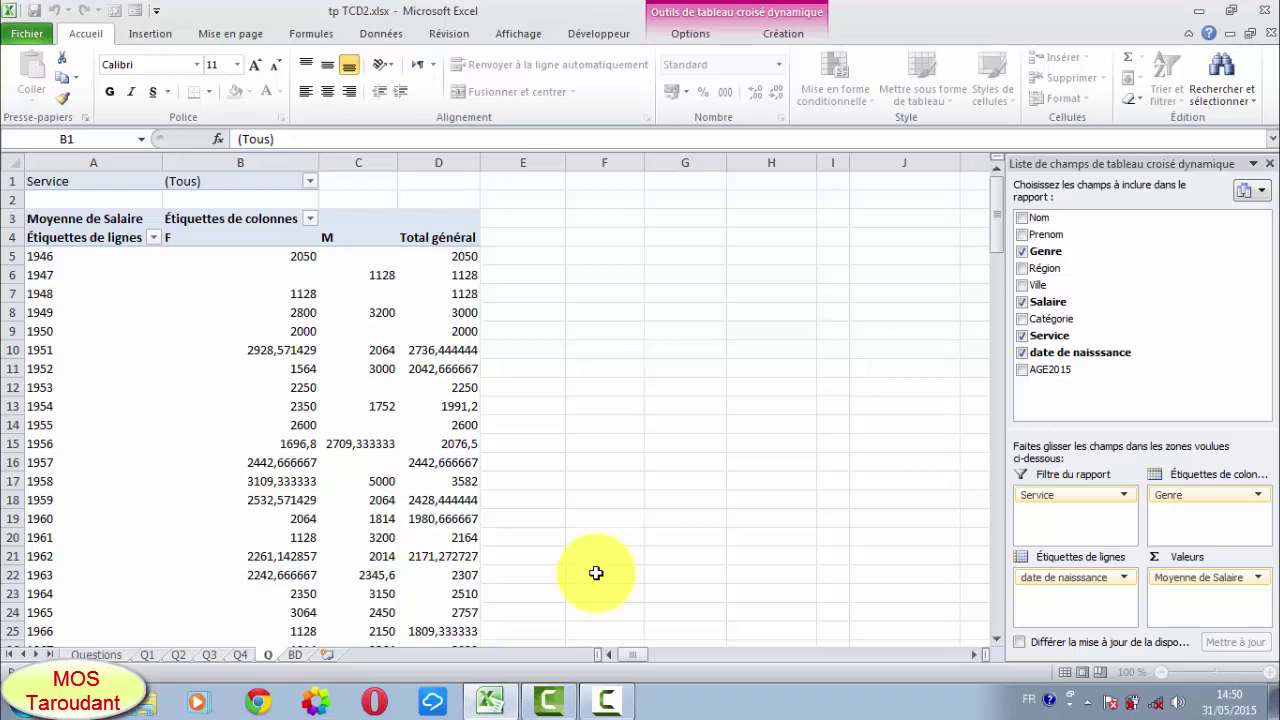
type("5")
left_click(596, 572)
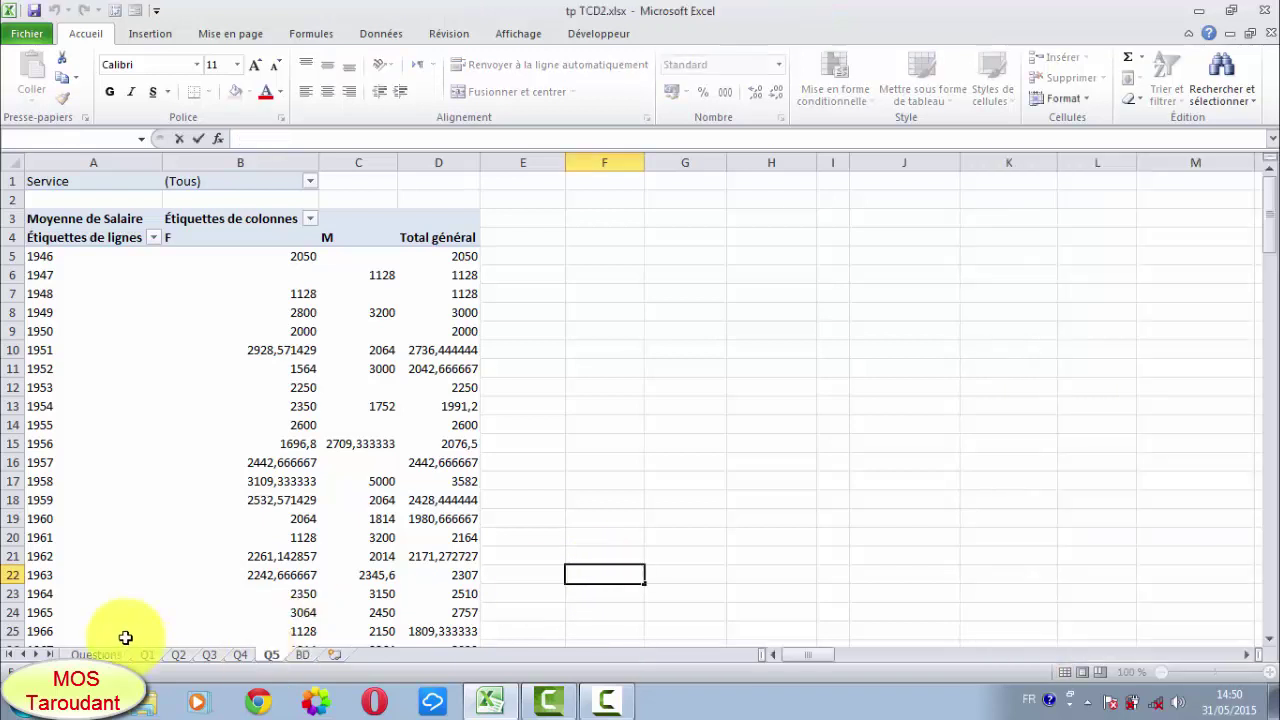
left_click(96, 654)
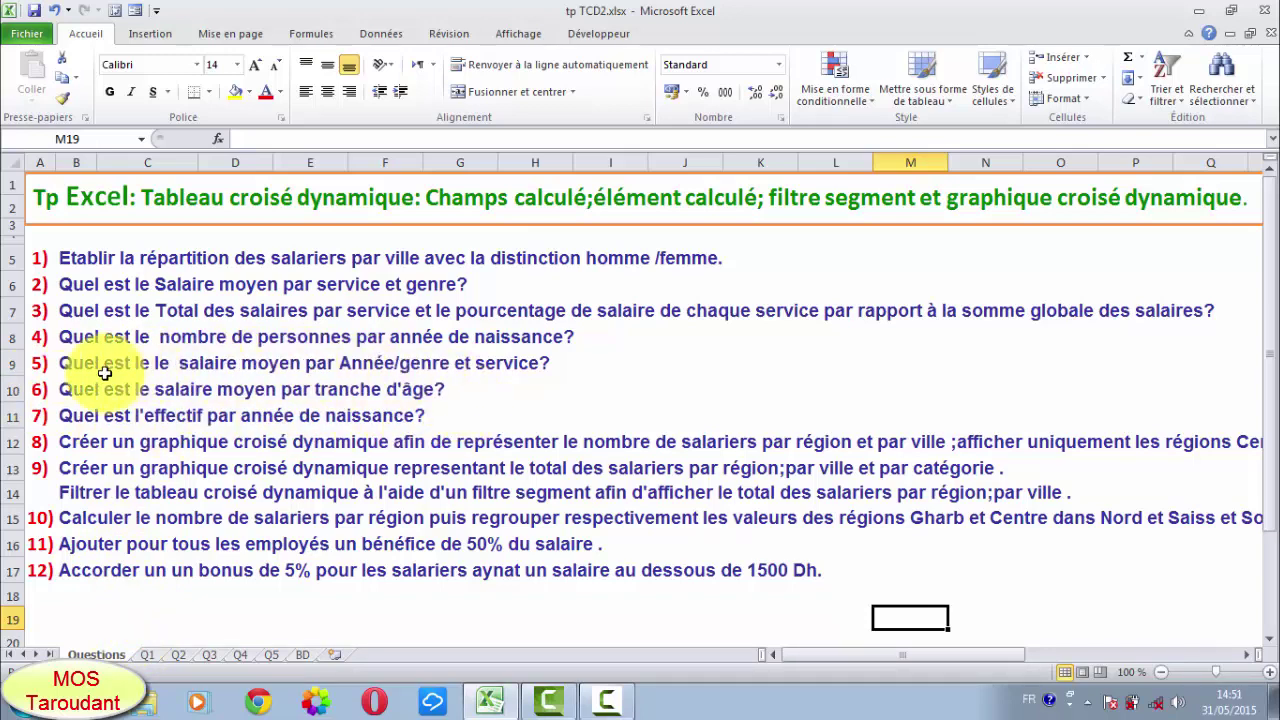
left_click(302, 654)
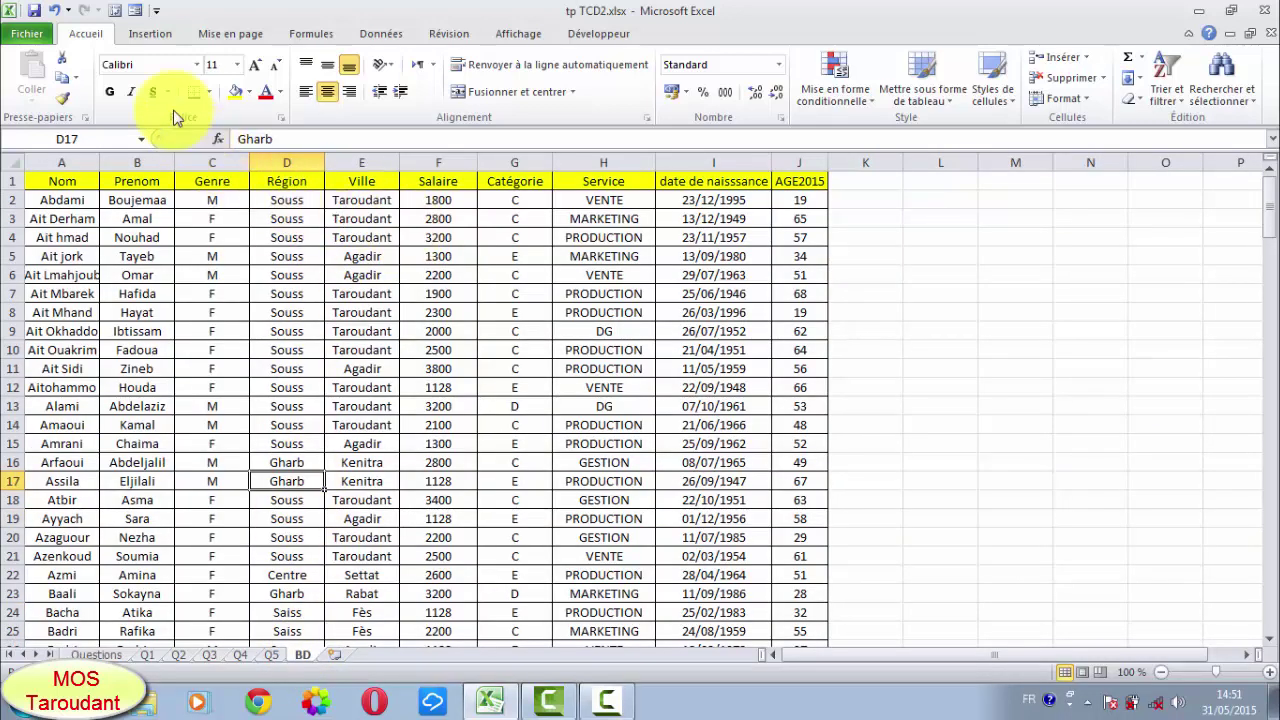
left_click(149, 33)
- Insert a new pivot table from the BD data on a new sheet
left_click(55, 89)
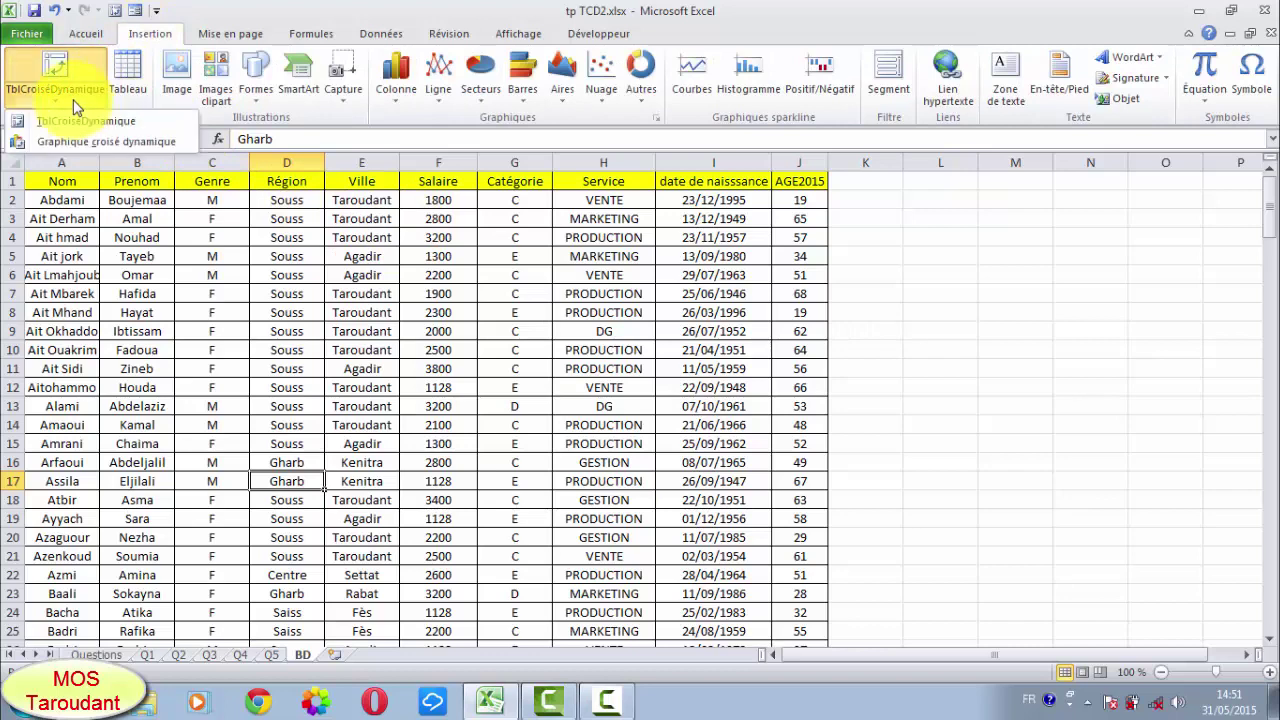
left_click(84, 124)
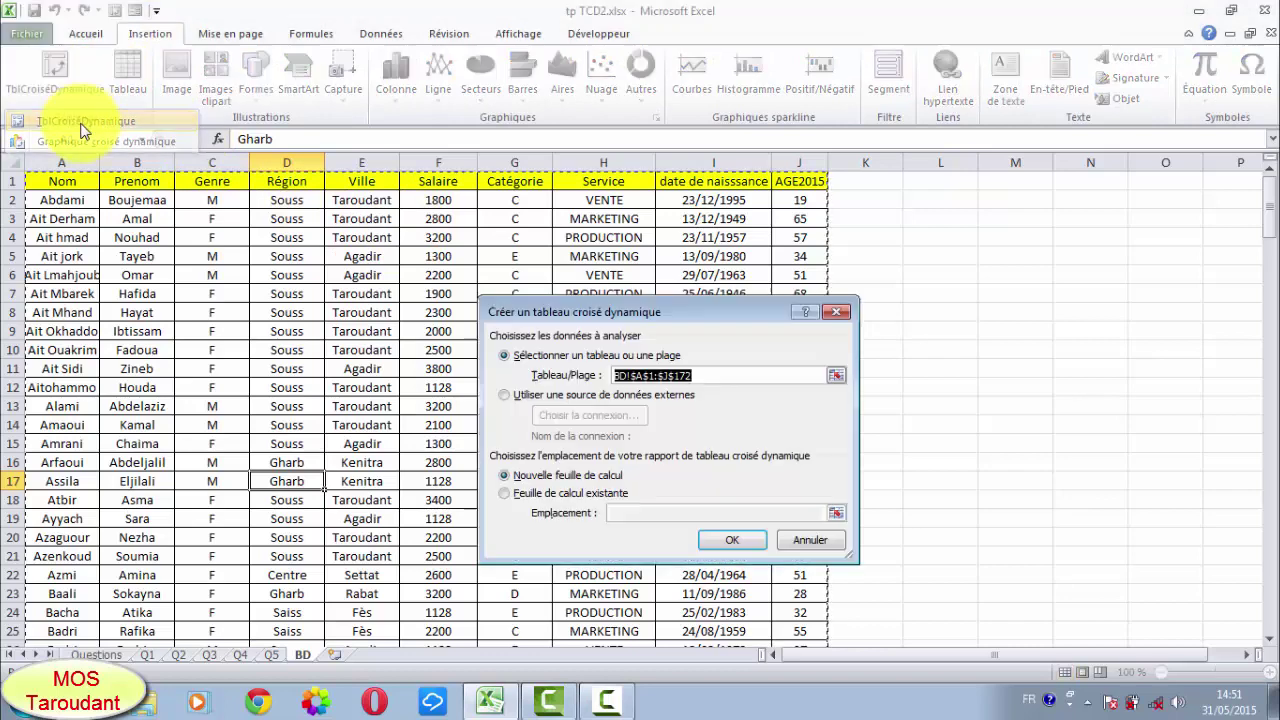
left_click(728, 539)
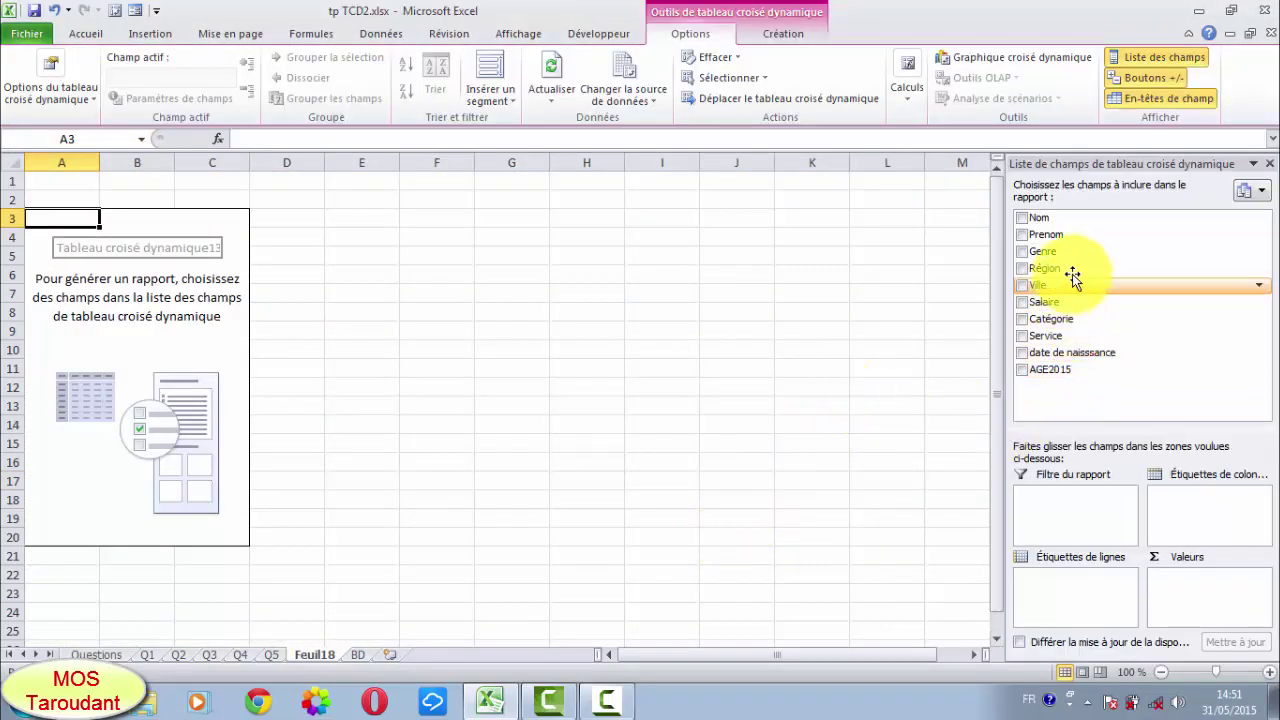
- Show the average Salaire (Moyenne) for each AGE2015 value in the pivot rows
mouse_move(1060, 302)
left_mouse_down()
mouse_move(1185, 580)
mouse_move(1175, 590)
left_mouse_up()
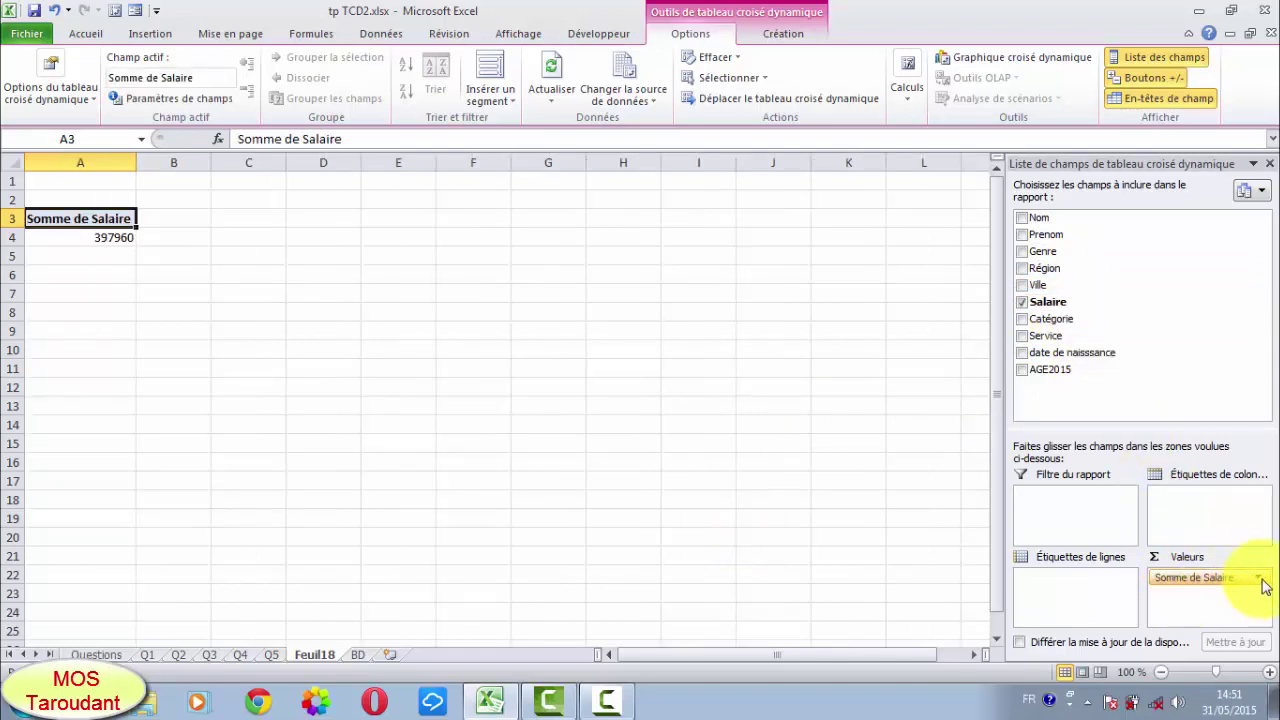
left_click(1262, 580)
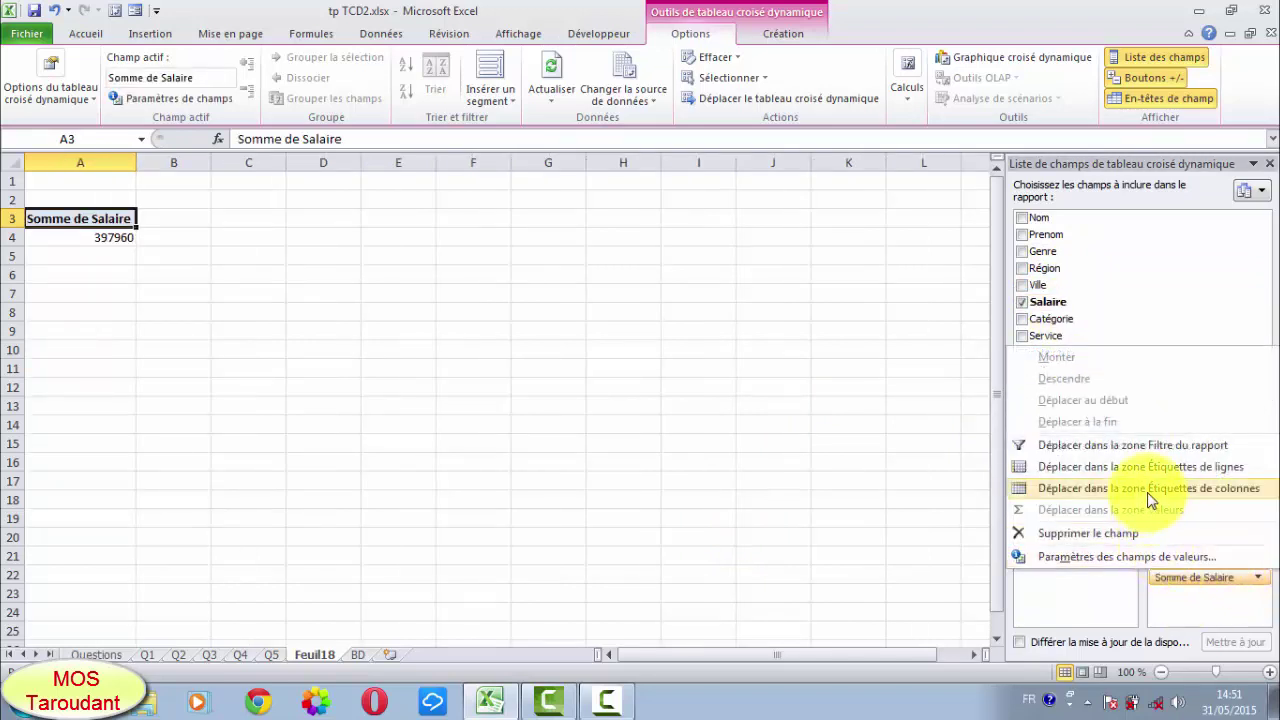
left_click(1131, 556)
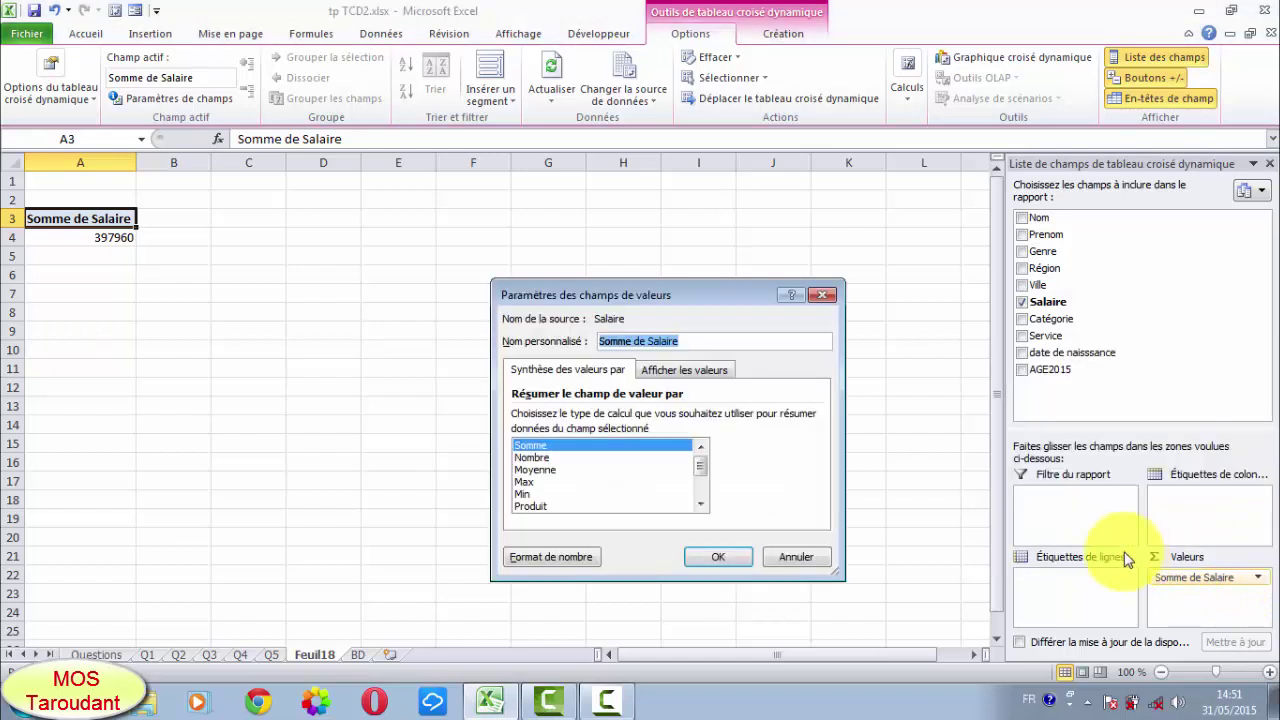
left_click(548, 469)
left_click(716, 557)
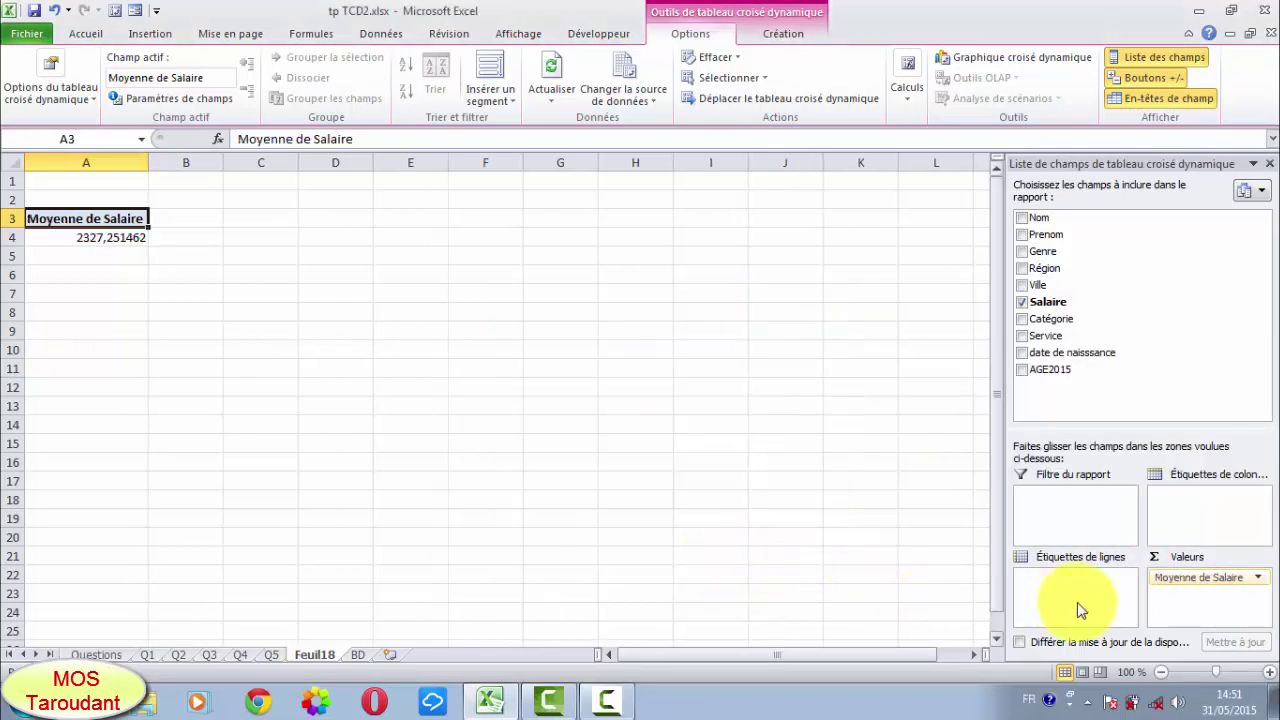
left_click_drag(1049, 369, 1045, 582)
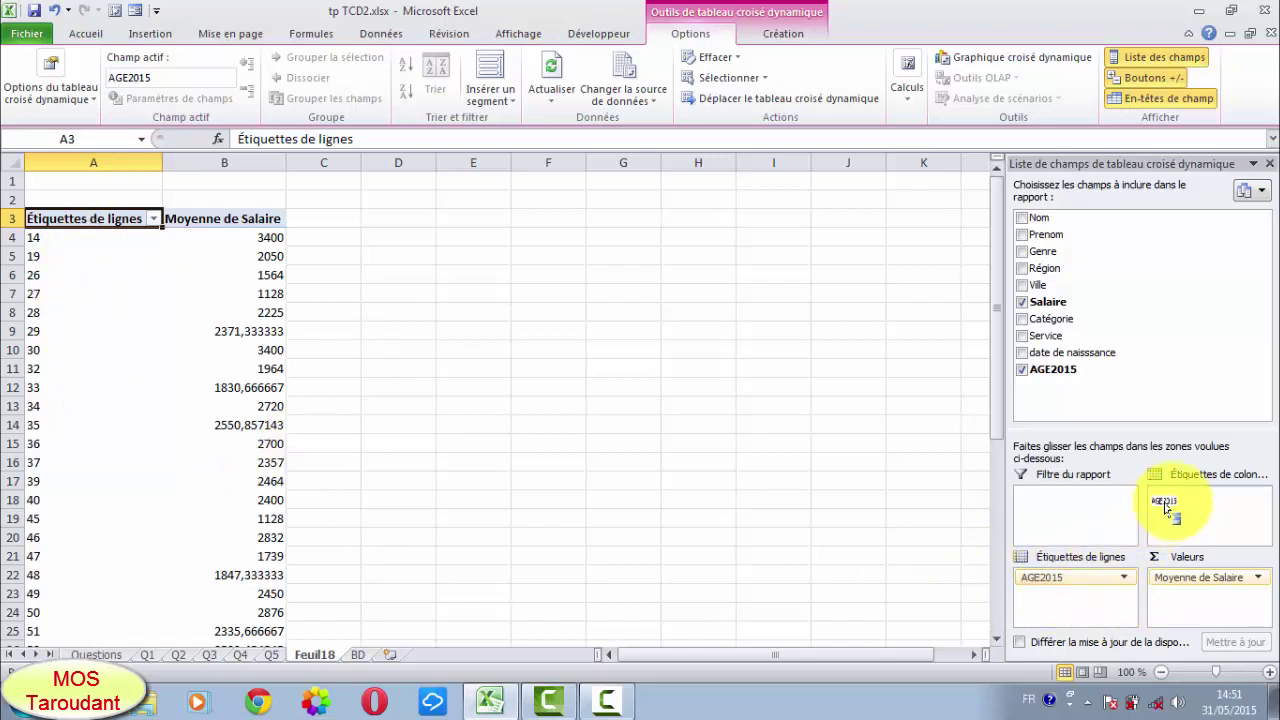
mouse_move(1058, 582)
left_mouse_down()
mouse_move(1165, 508)
mouse_move(1040, 583)
left_mouse_up()
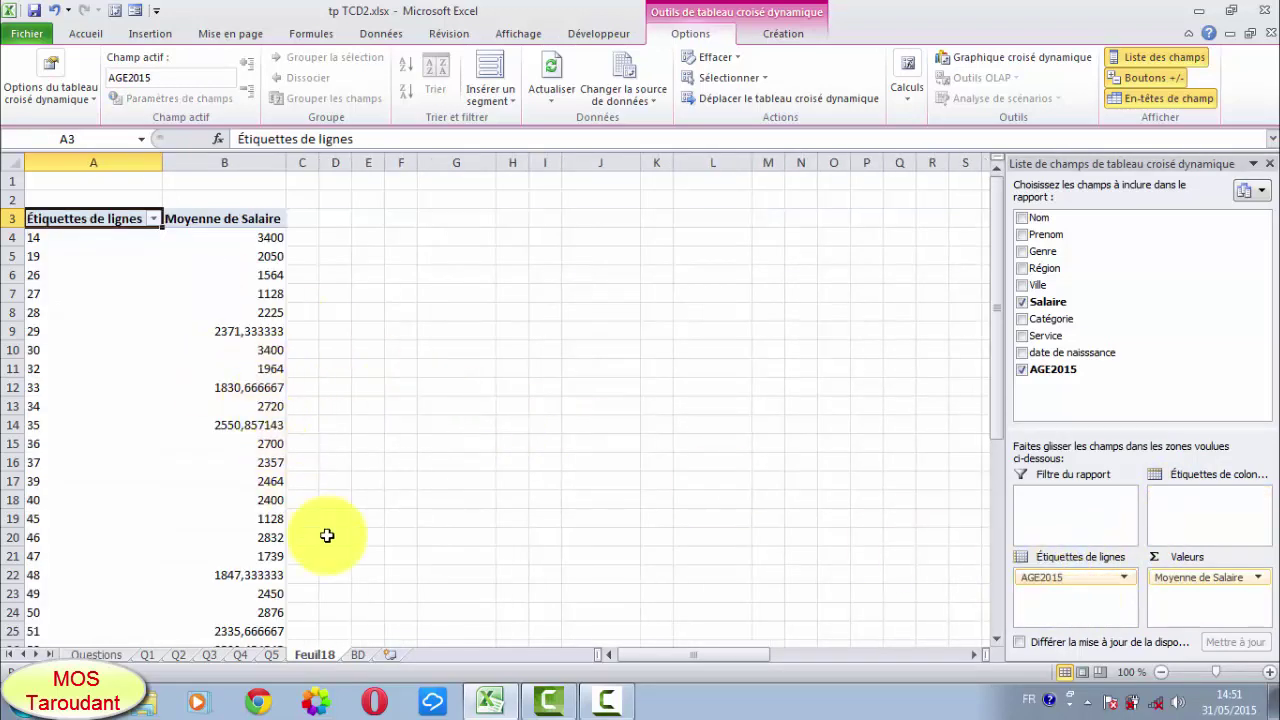
- Rename the Feuil18 sheet to Q6, check the Questions sheet, then select a cell in the BD data
right_click(324, 655)
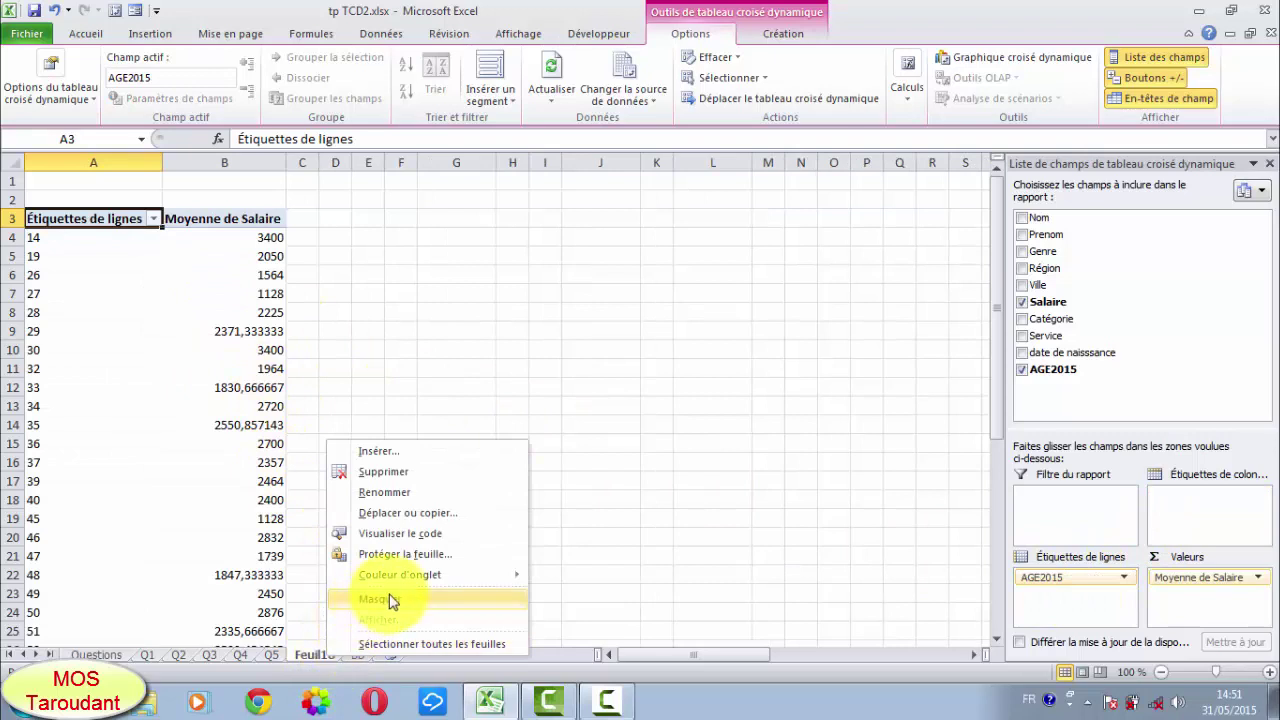
left_click(397, 511)
type("Q6")
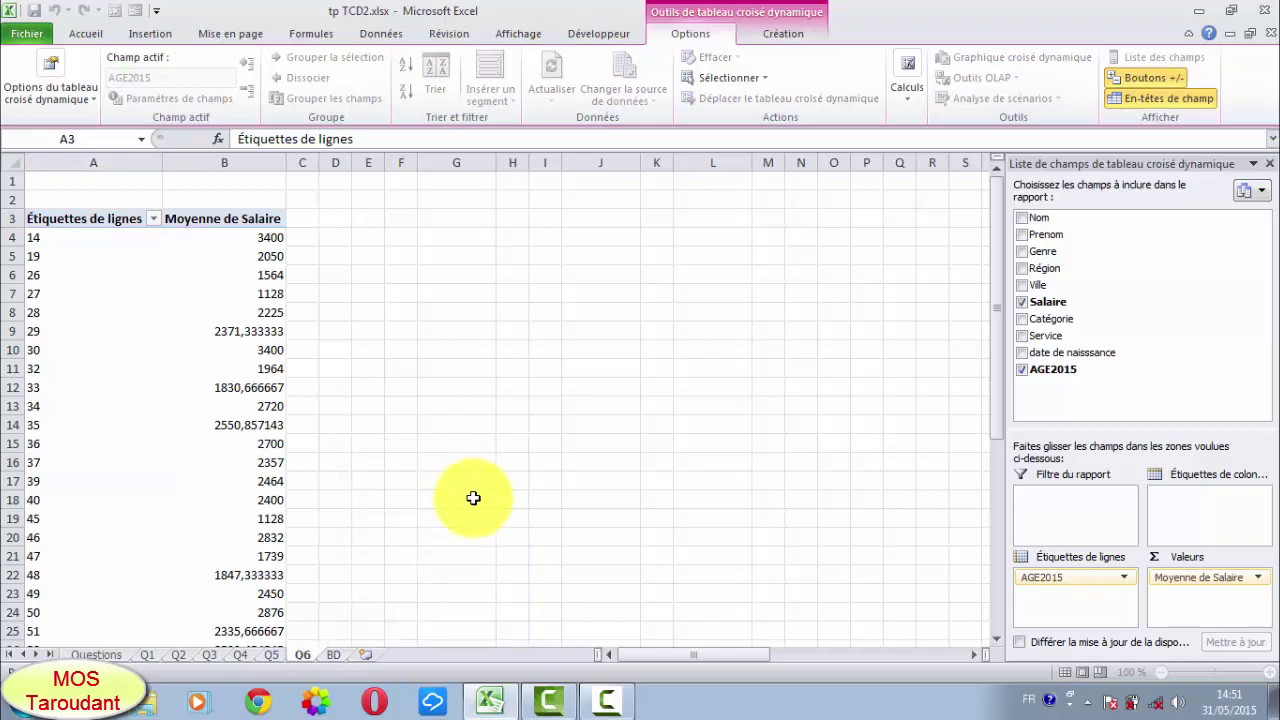
left_click(473, 497)
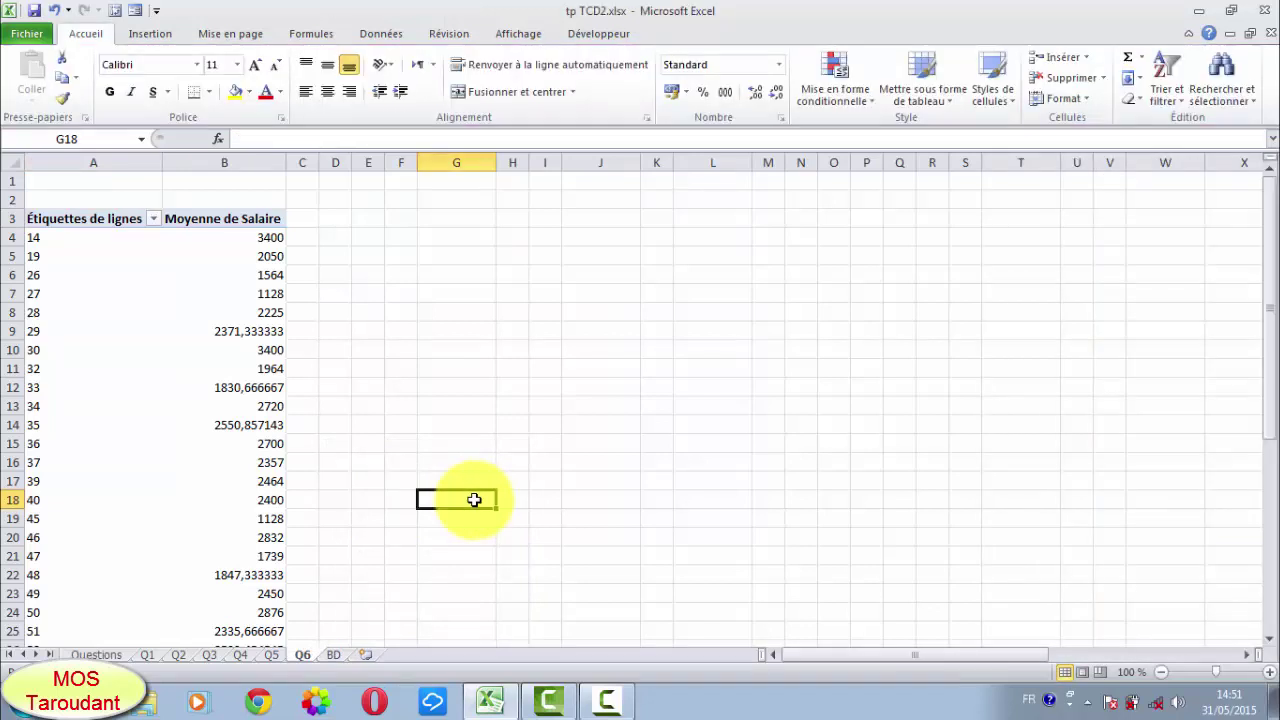
left_click(96, 654)
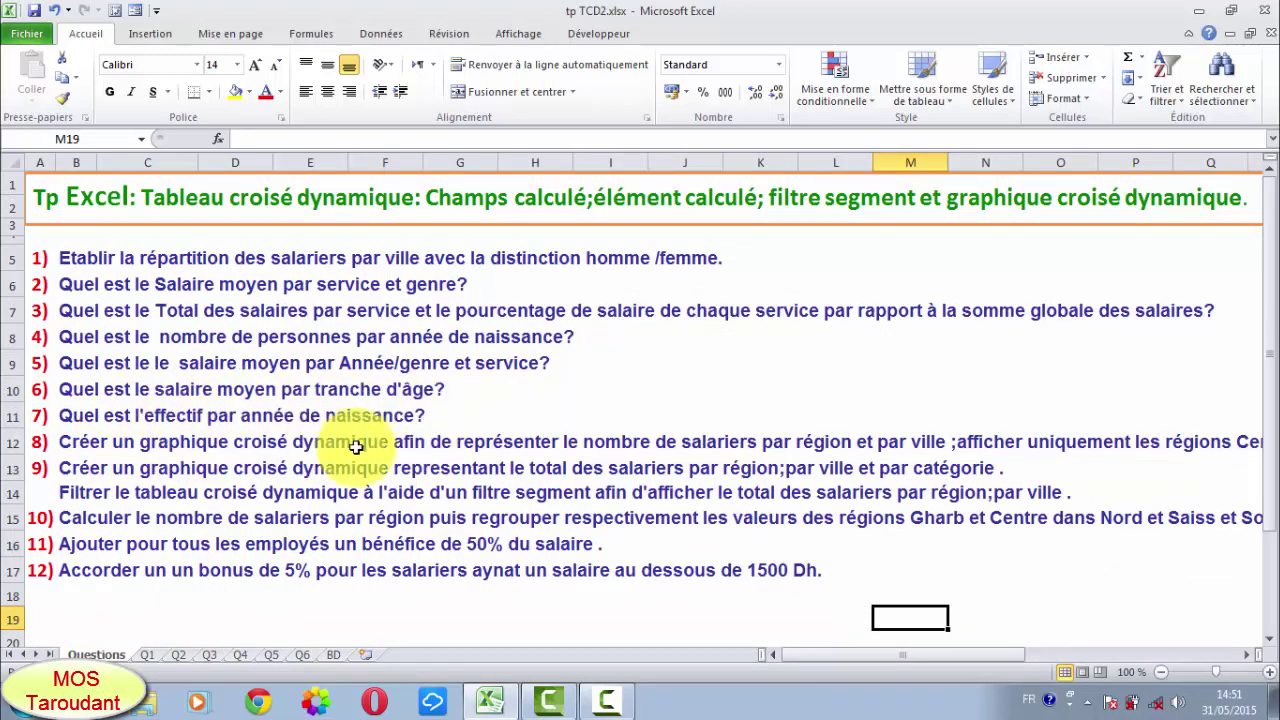
left_click(334, 654)
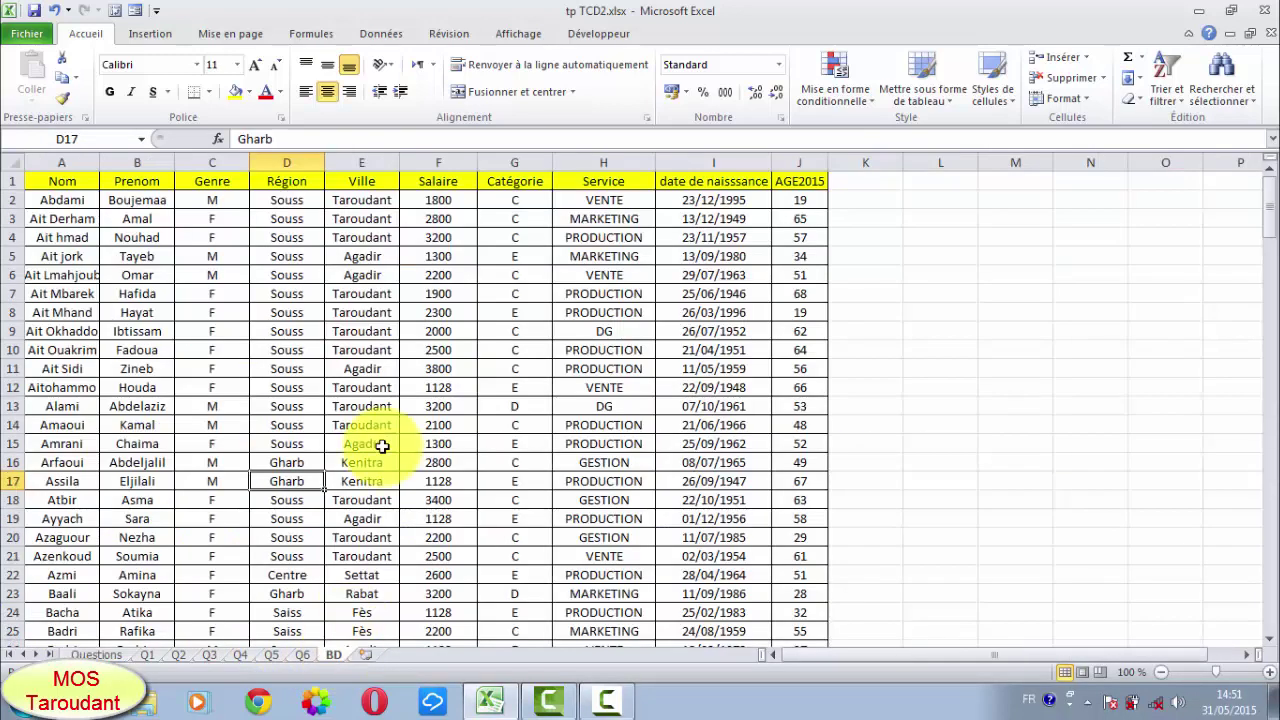
left_click(361, 443)
- Create a new pivot on a new sheet counting Nom by date de naissance
left_click(160, 36)
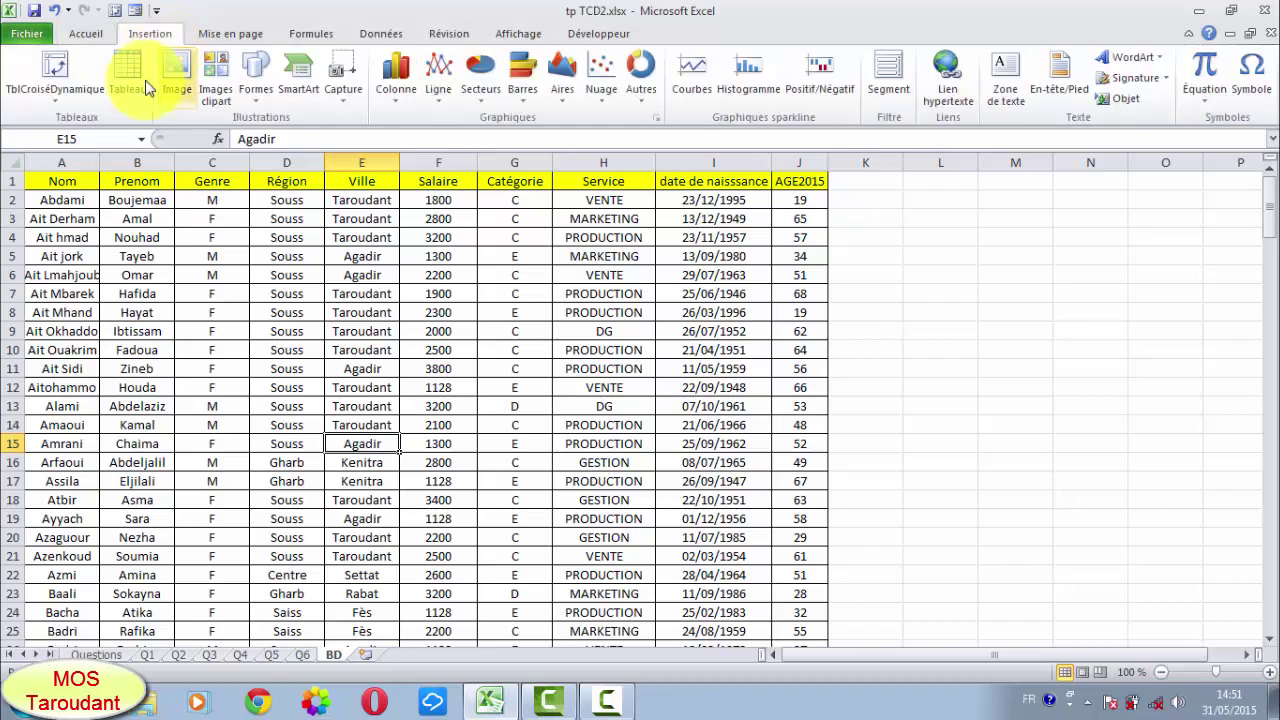
left_click(93, 102)
left_click(92, 121)
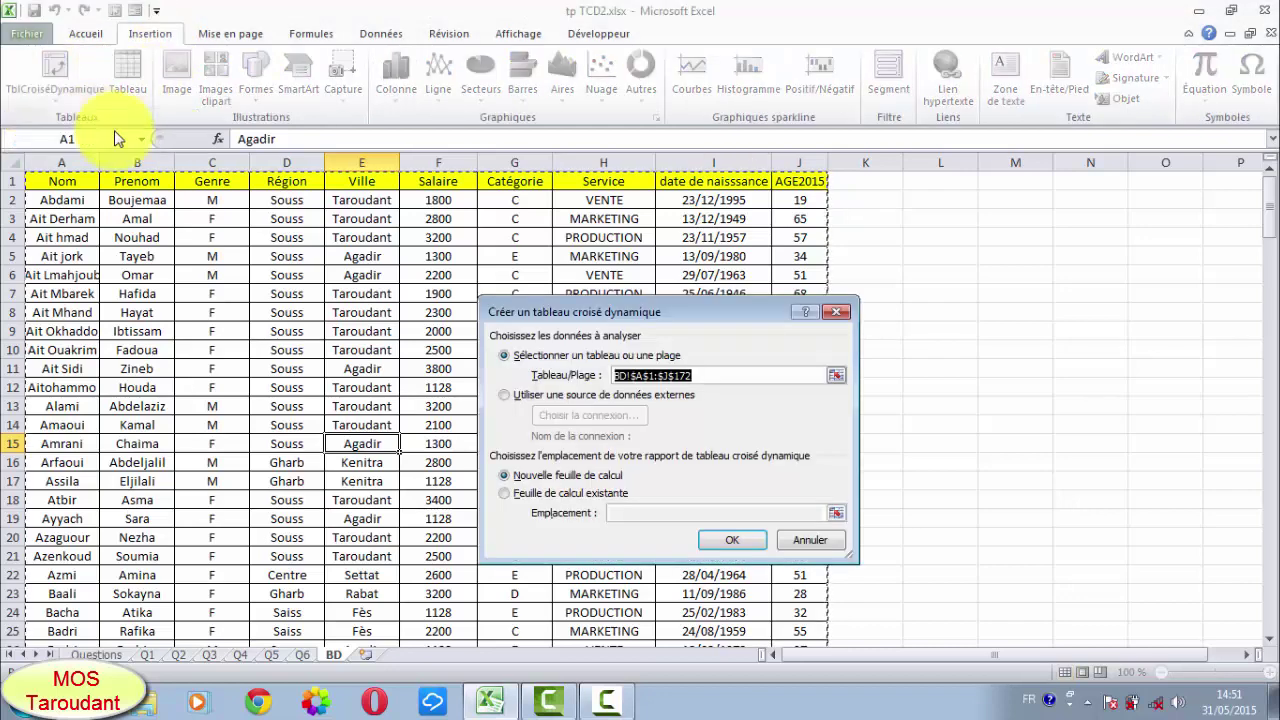
left_click(735, 541)
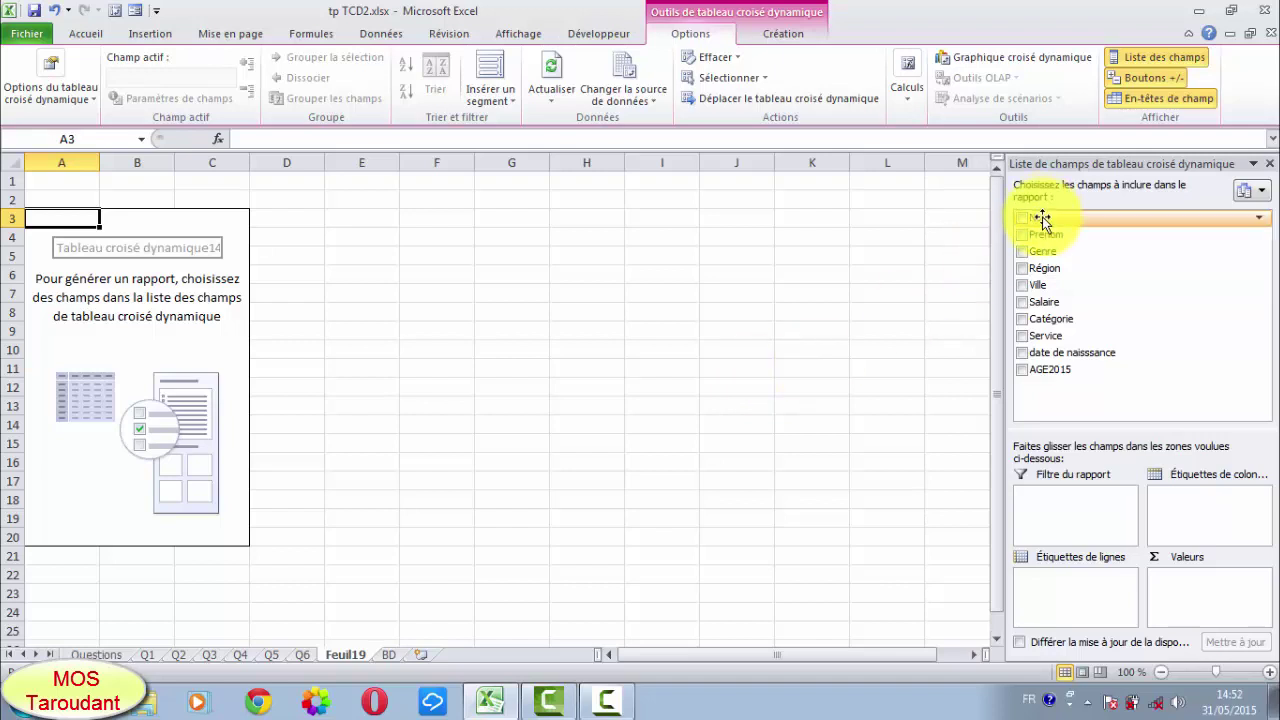
left_click_drag(1042, 219, 1168, 585)
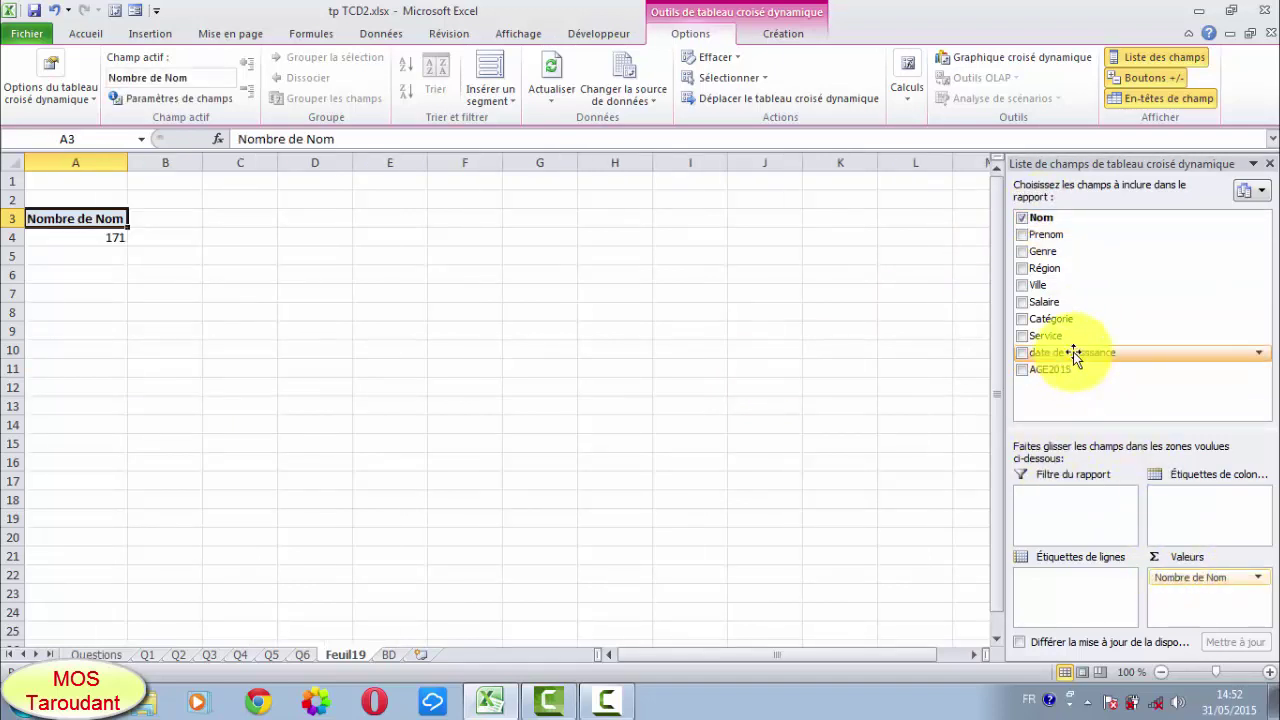
left_click_drag(1072, 353, 1030, 595)
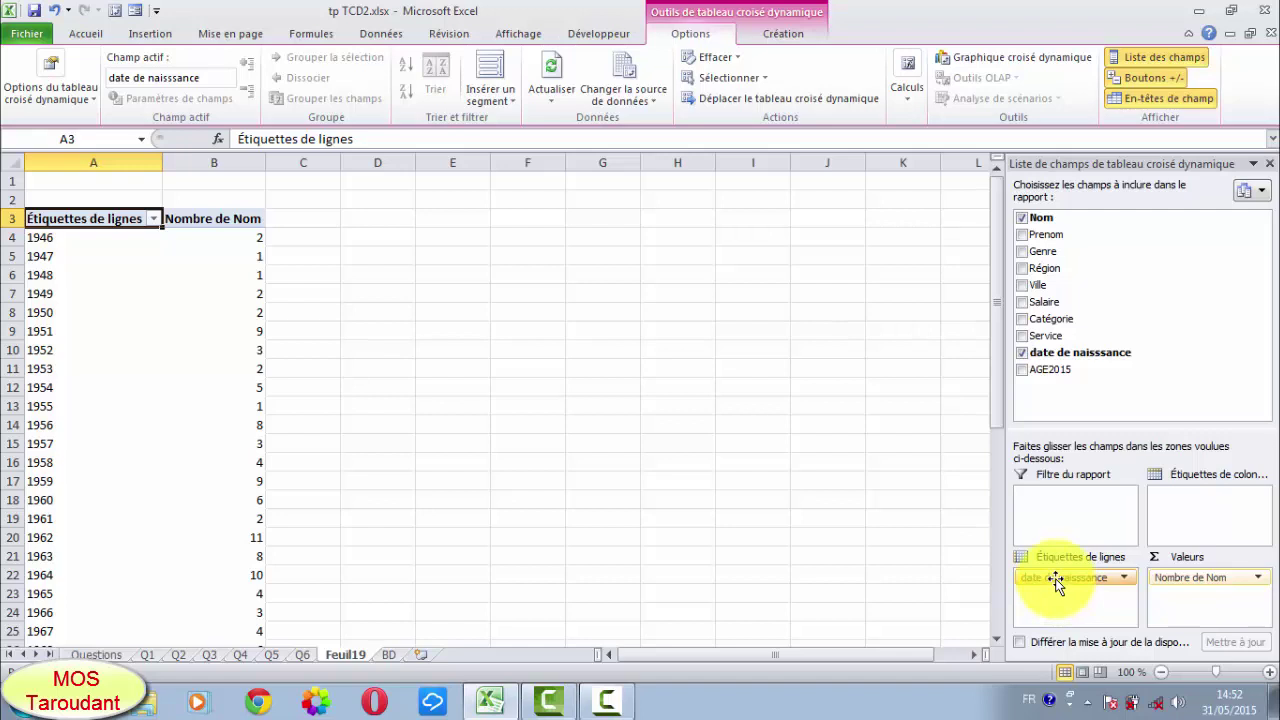
- Ungroup the birth dates, then regroup them by Années only
left_click(1057, 580)
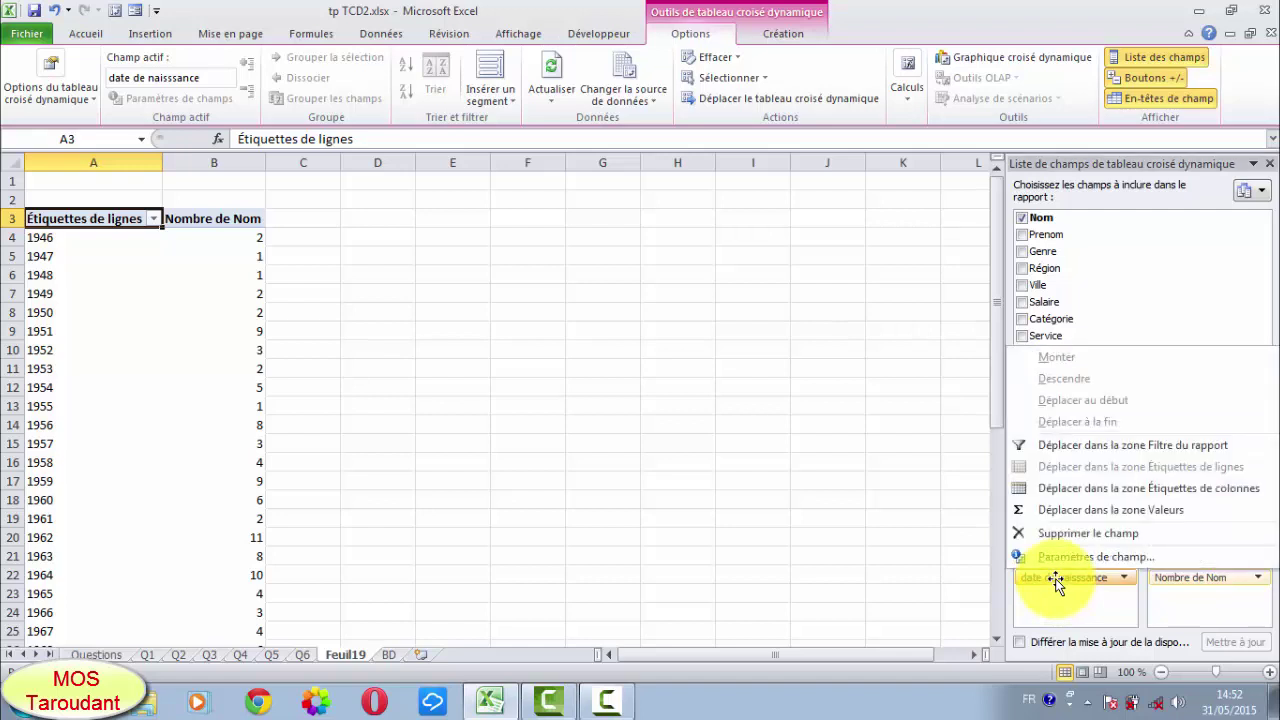
left_click(1063, 556)
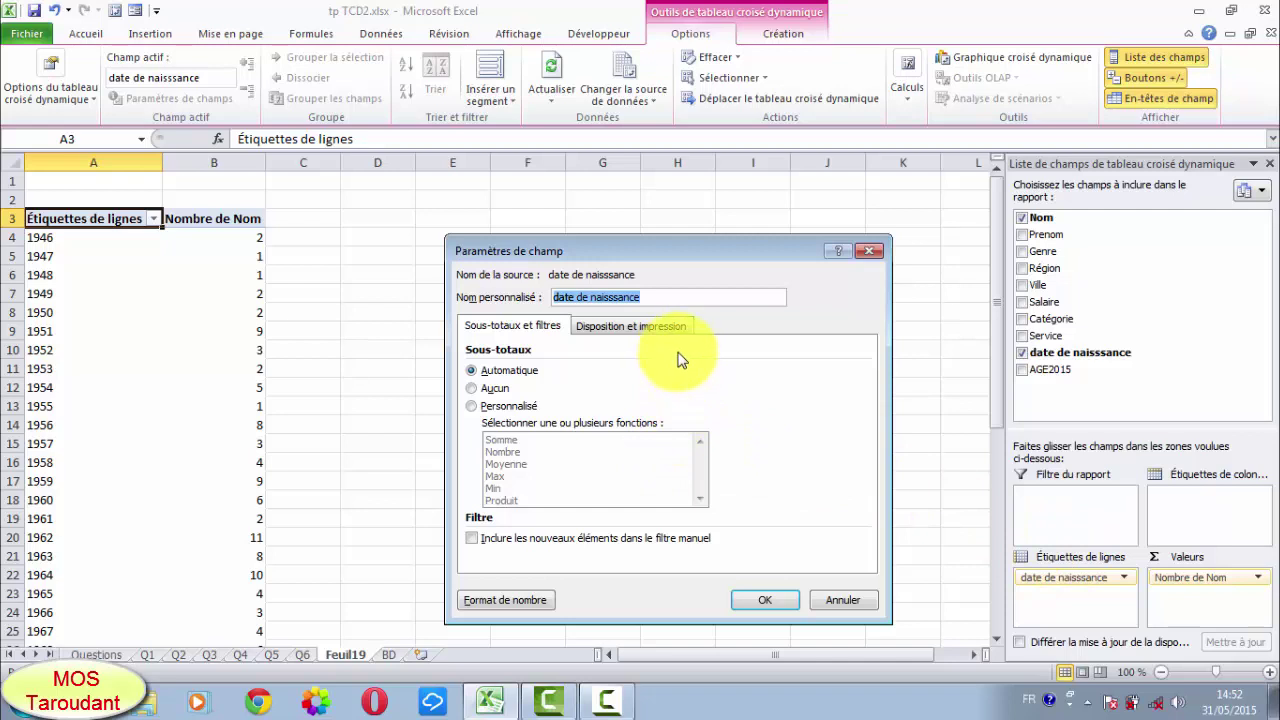
left_click(868, 251)
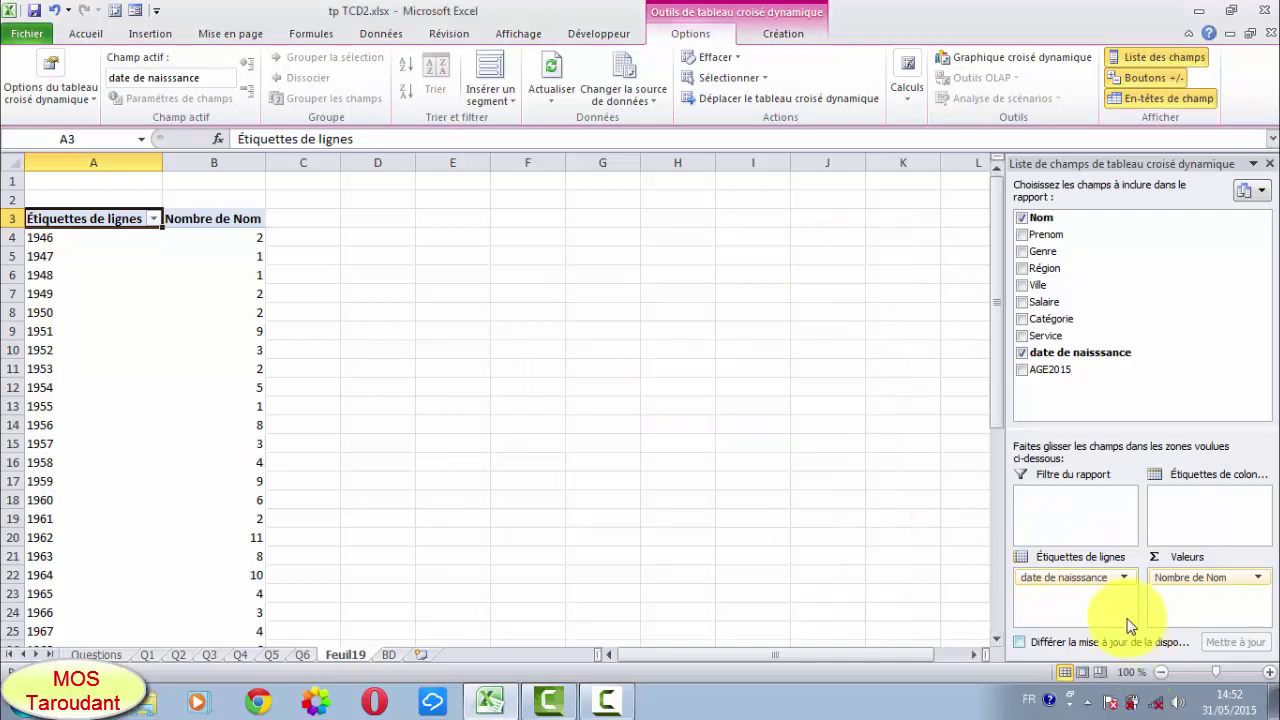
left_click(113, 238)
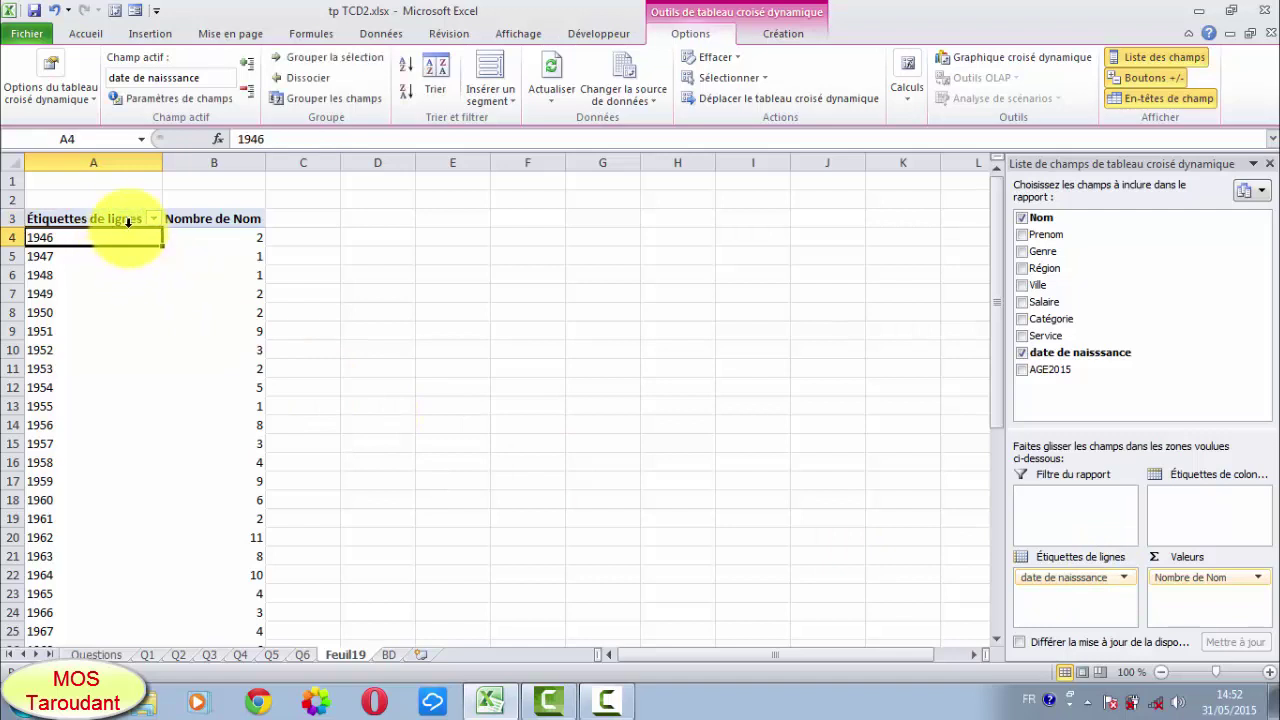
right_click(122, 241)
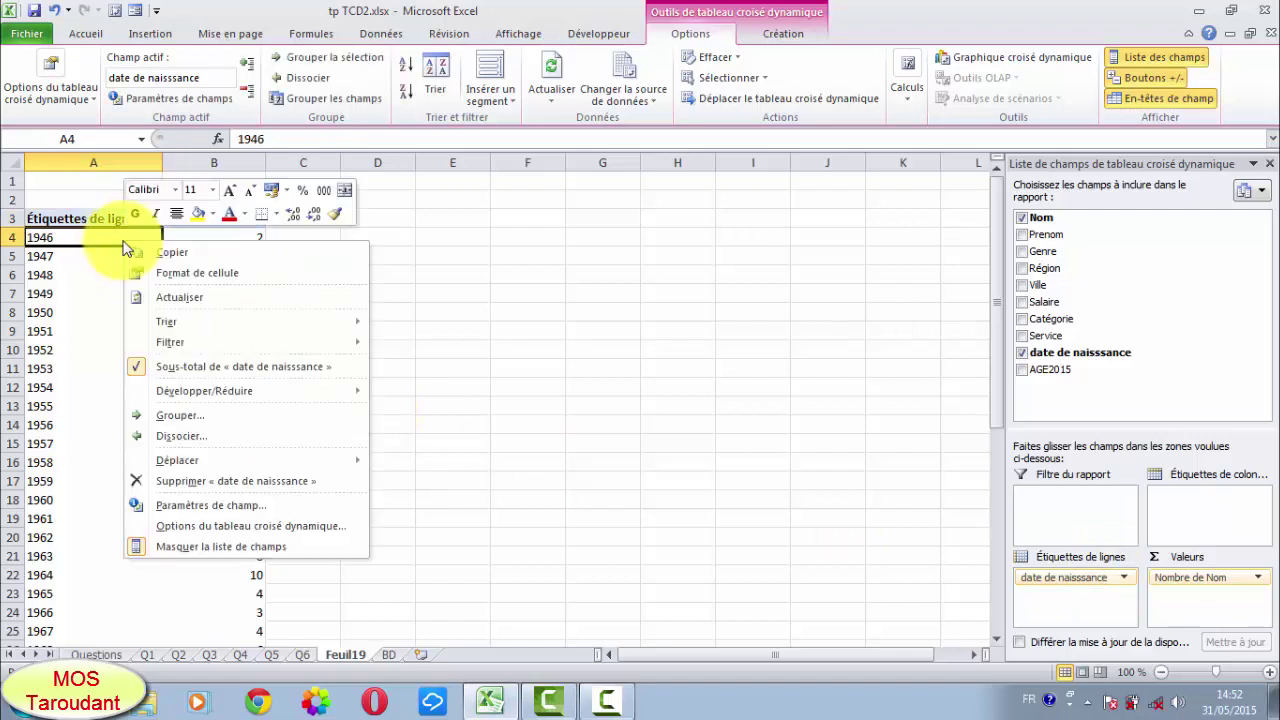
left_click(182, 438)
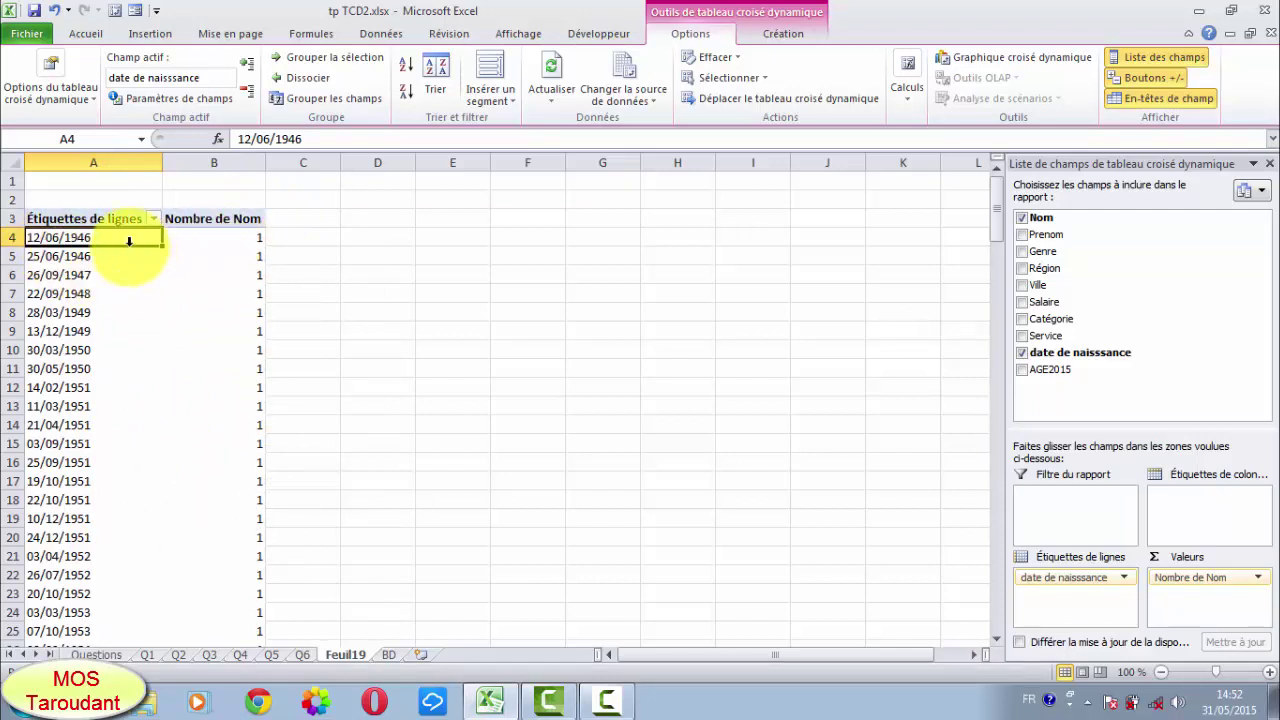
right_click(130, 237)
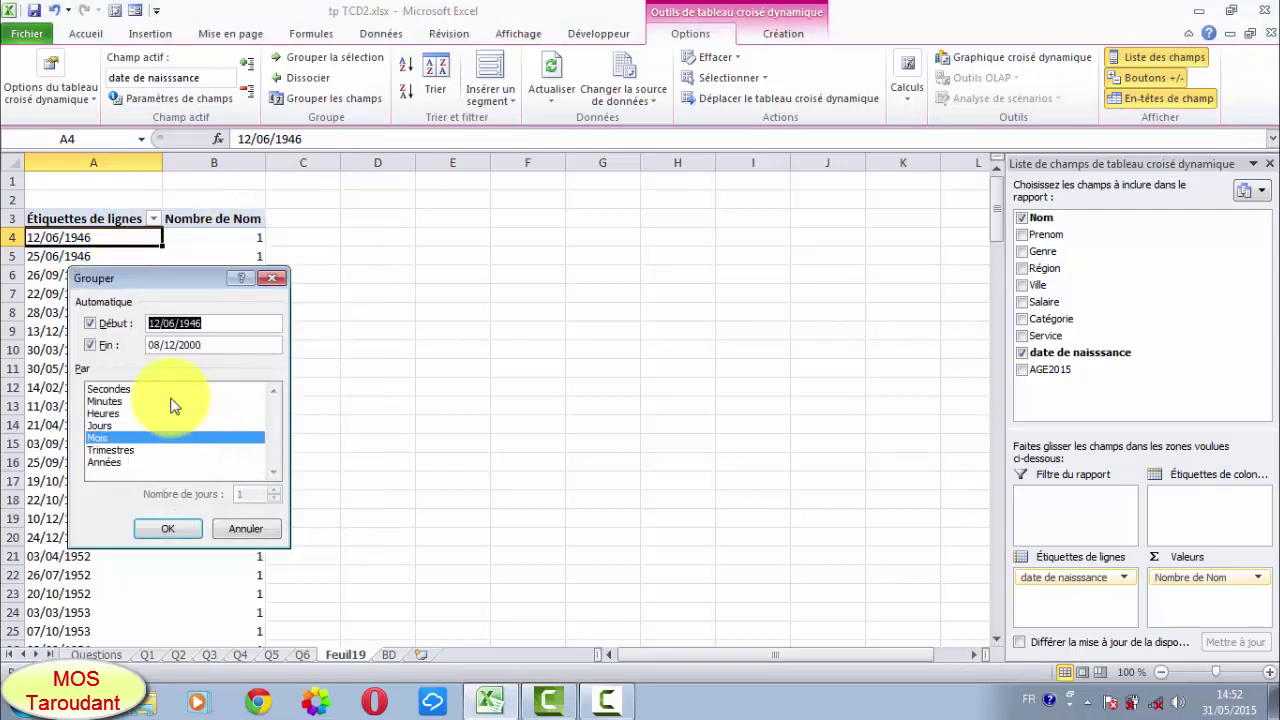
left_click(112, 462)
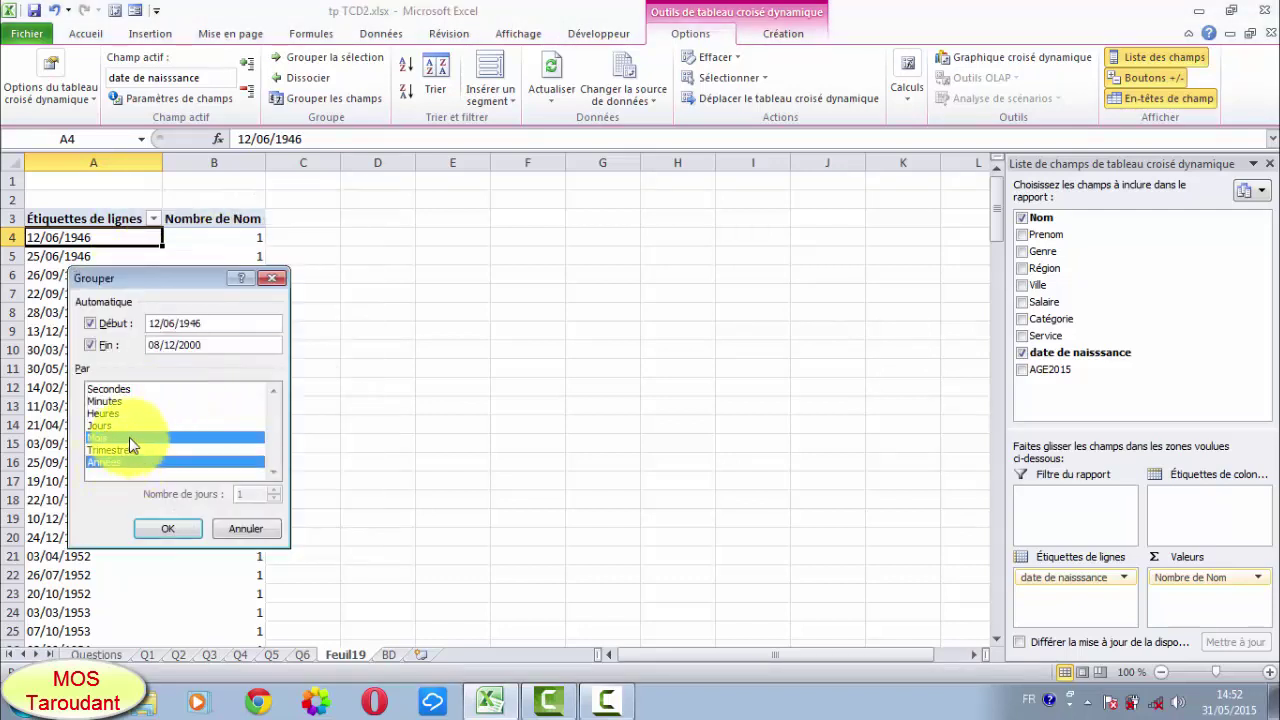
left_click(129, 437)
left_click(168, 532)
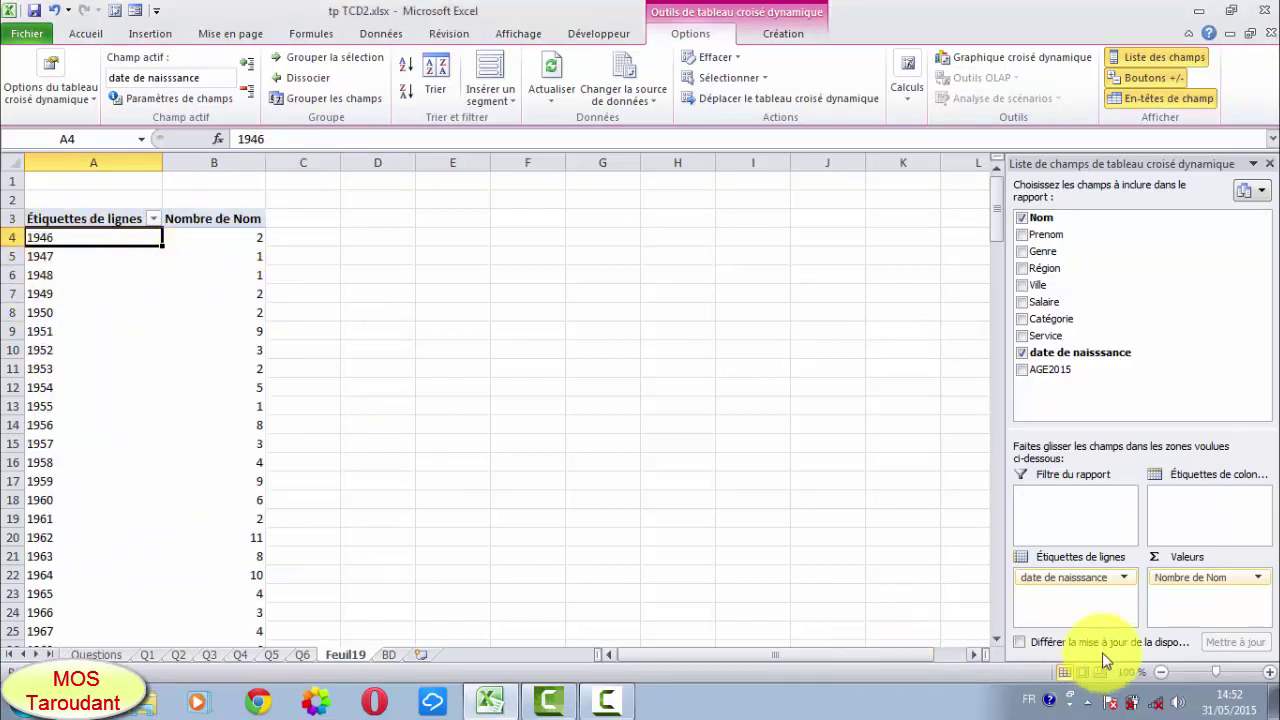
- Rename the Feuil19 sheet to Q7, review the Questions sheet, then return to the BD data
right_click(351, 661)
left_click(409, 494)
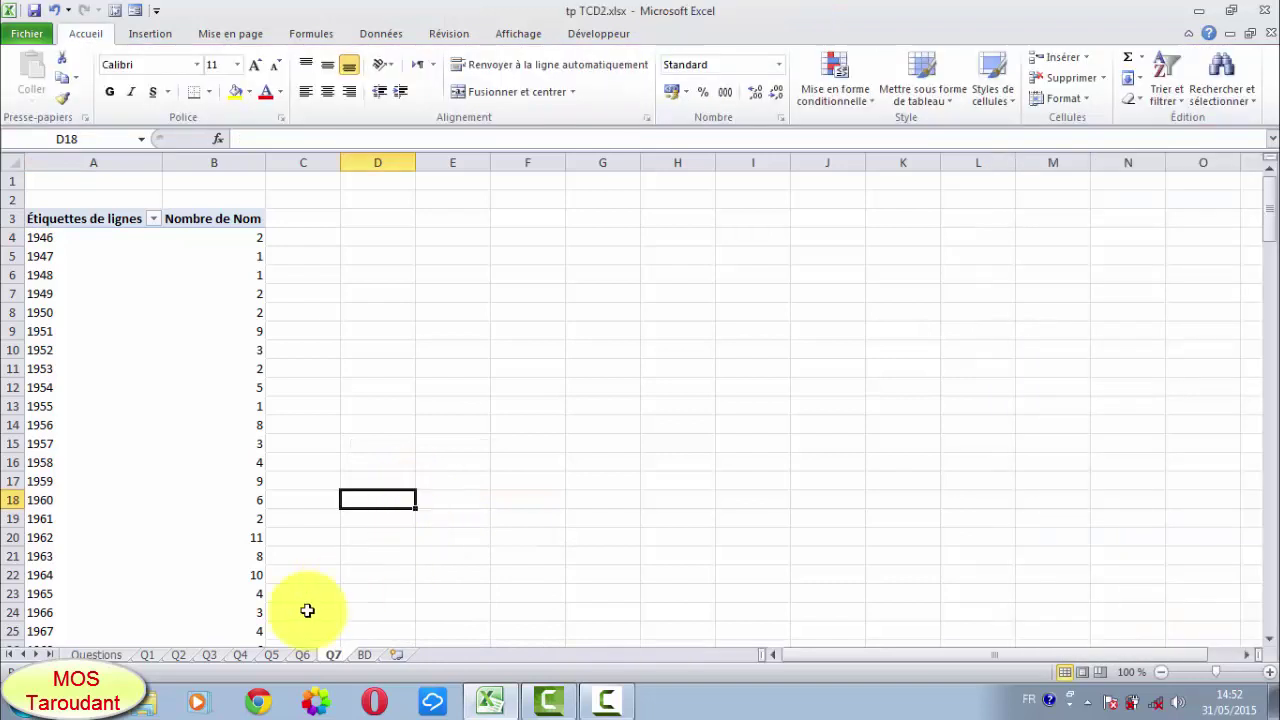
left_click(96, 654)
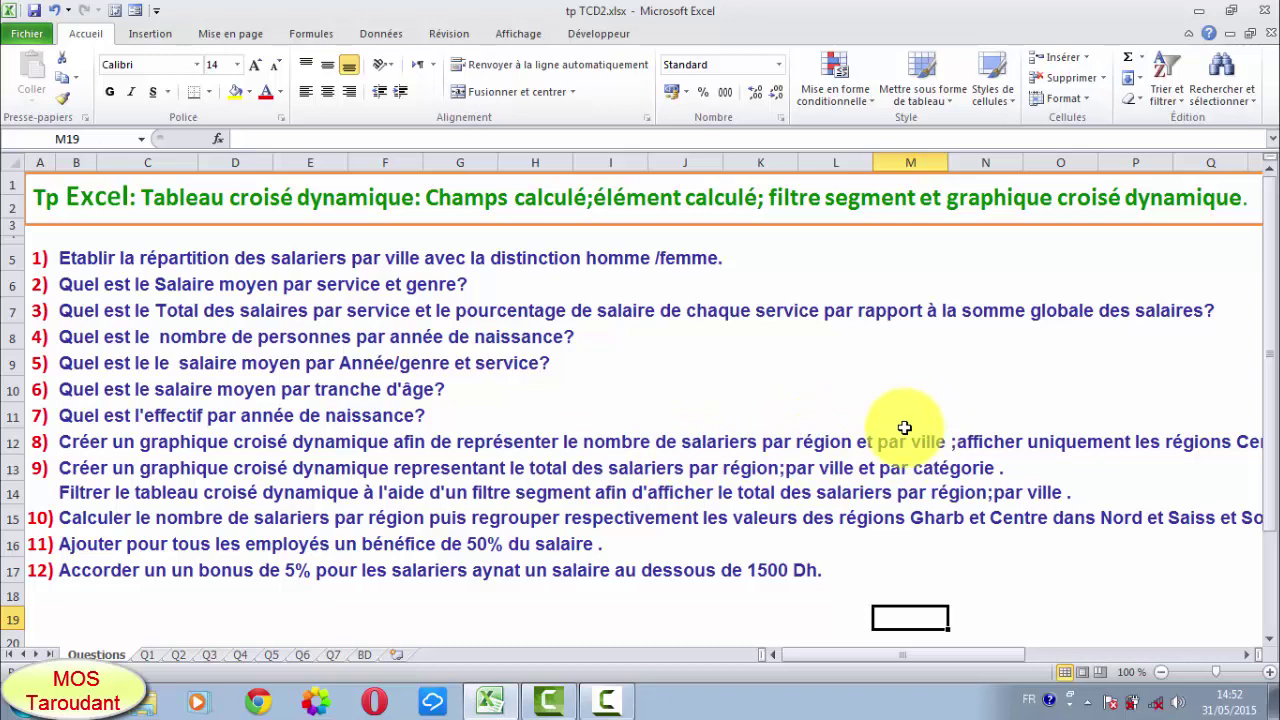
left_click_drag(1002, 655, 1052, 662)
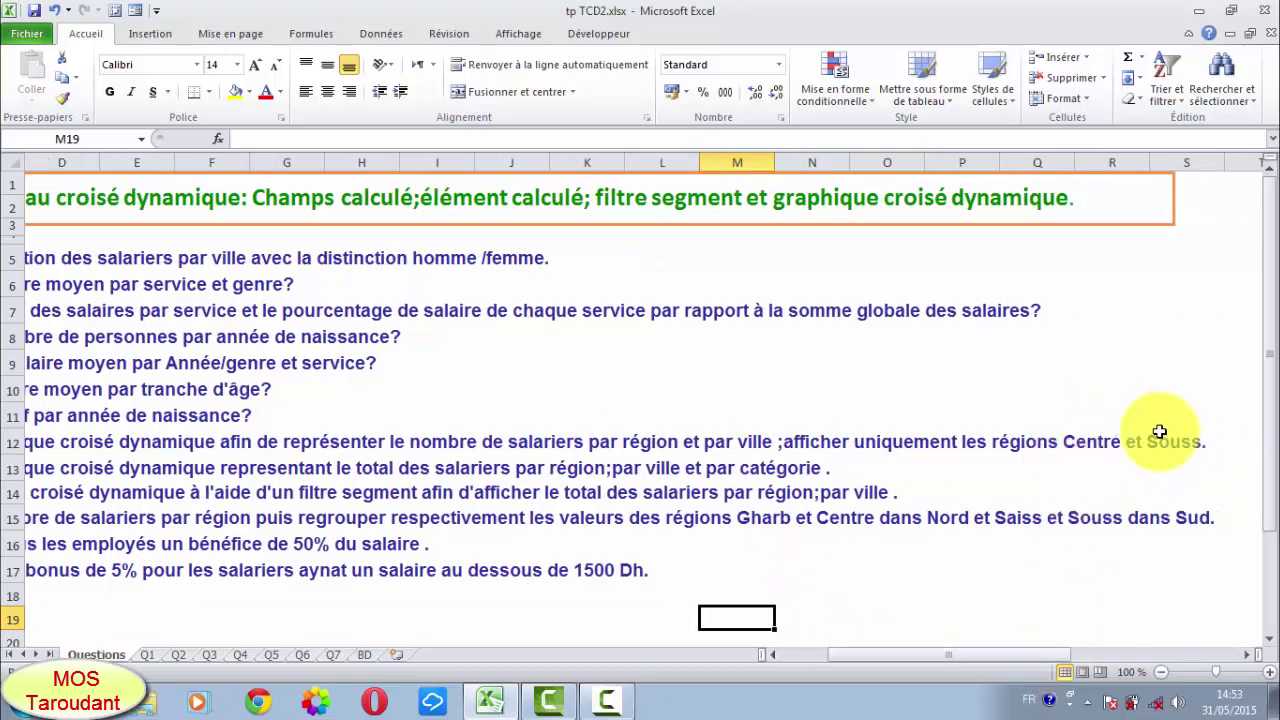
left_click_drag(966, 658, 938, 658)
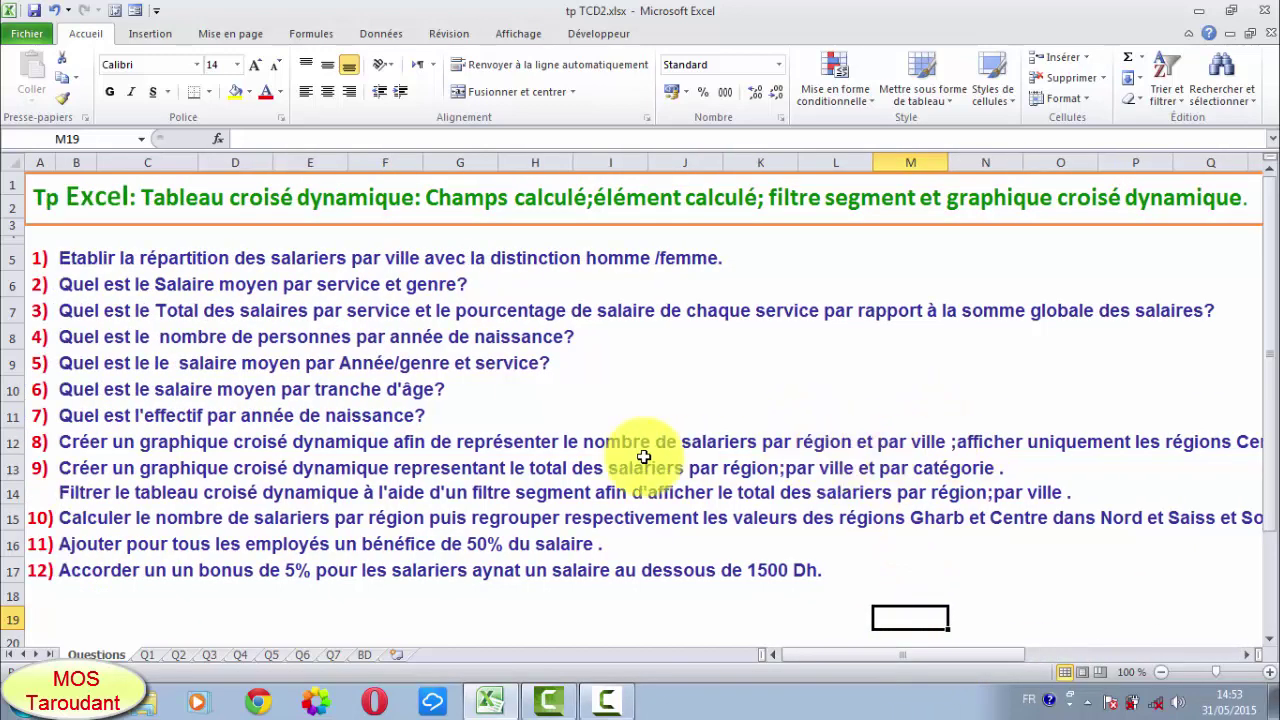
left_click(363, 655)
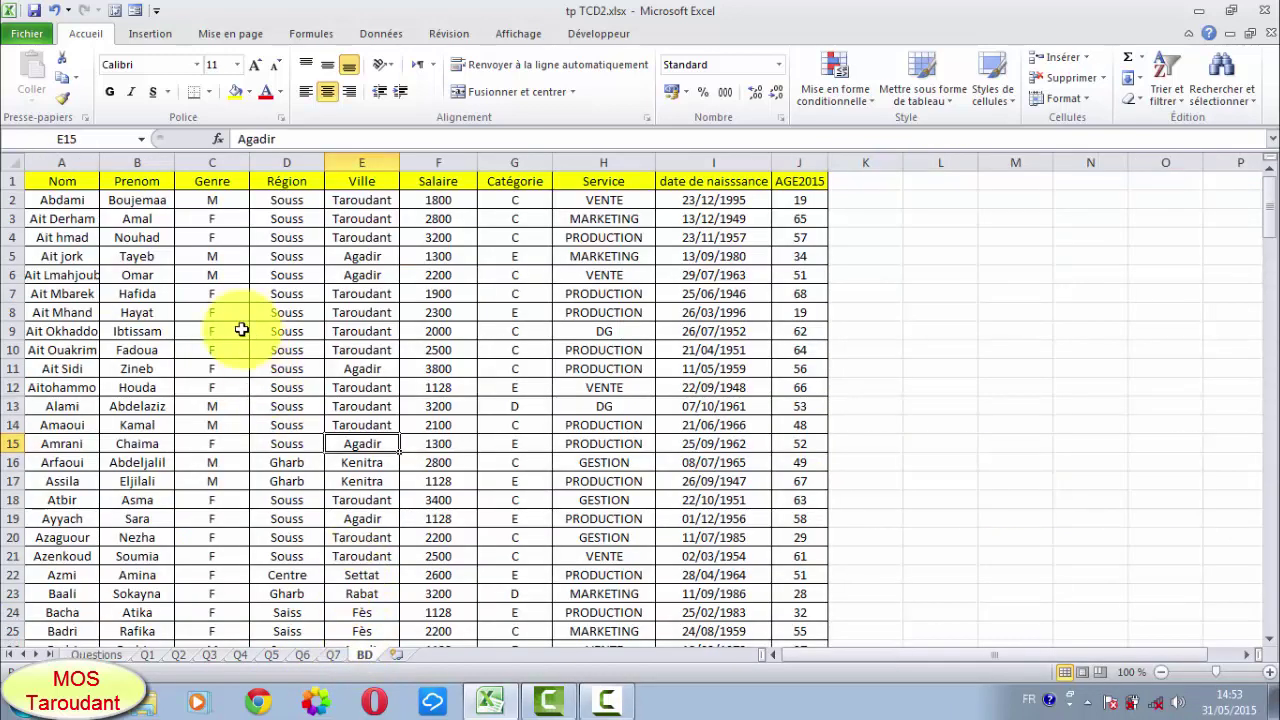
- Insert a pivot chart on a new sheet counting Nom per Ville, with Région as the series
left_click(148, 36)
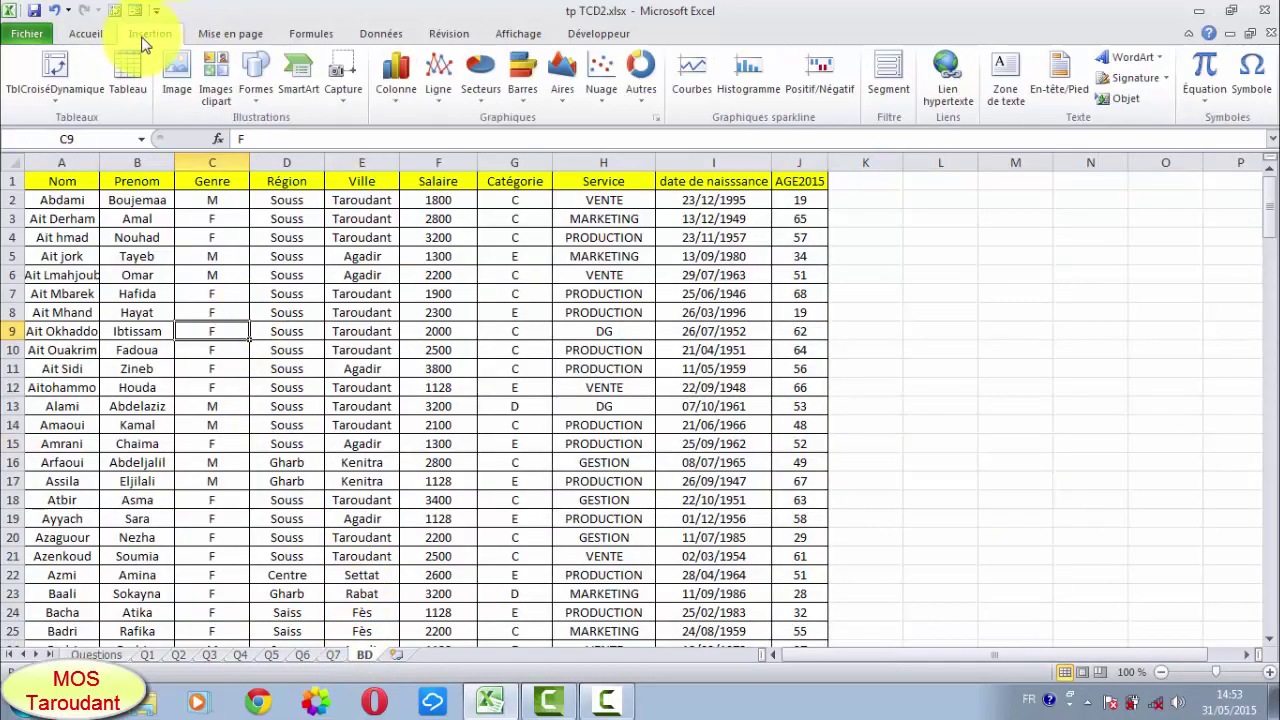
left_click(62, 103)
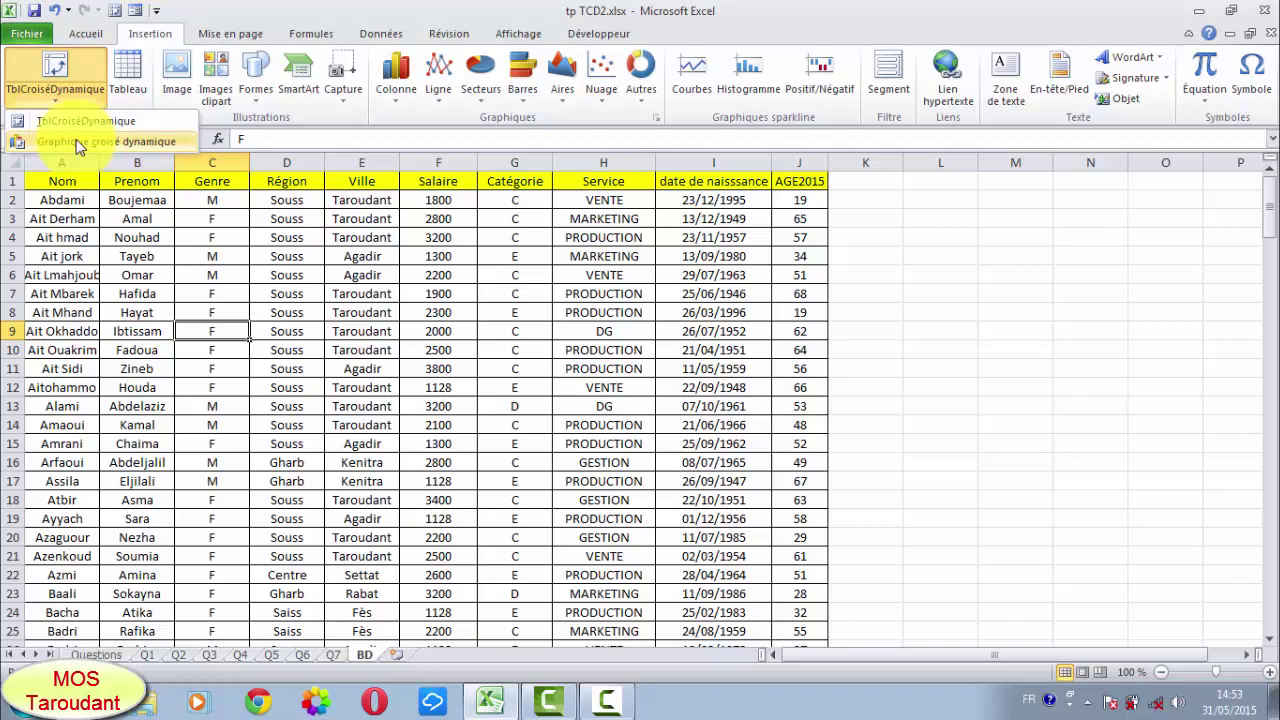
left_click(78, 146)
left_click(762, 537)
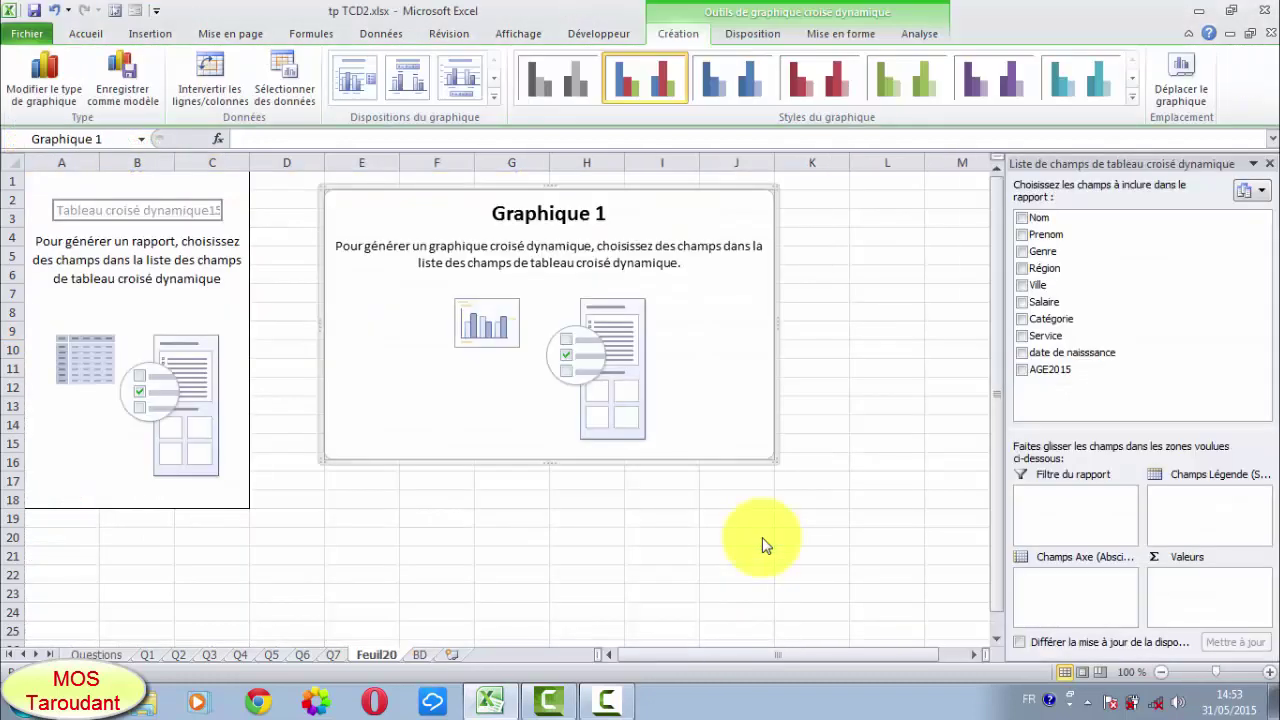
left_click_drag(1045, 217, 1183, 588)
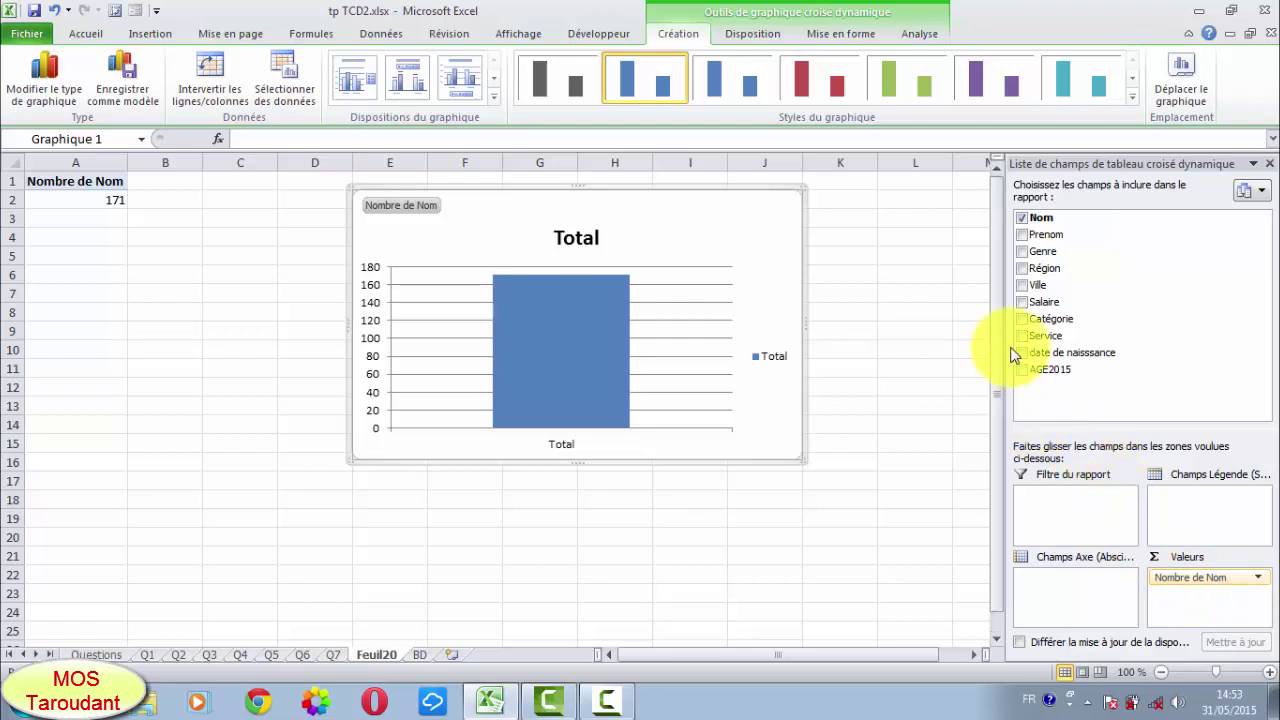
mouse_move(1044, 268)
left_mouse_down()
mouse_move(1045, 572)
mouse_move(1175, 507)
mouse_move(1035, 290)
mouse_move(1058, 585)
left_mouse_up()
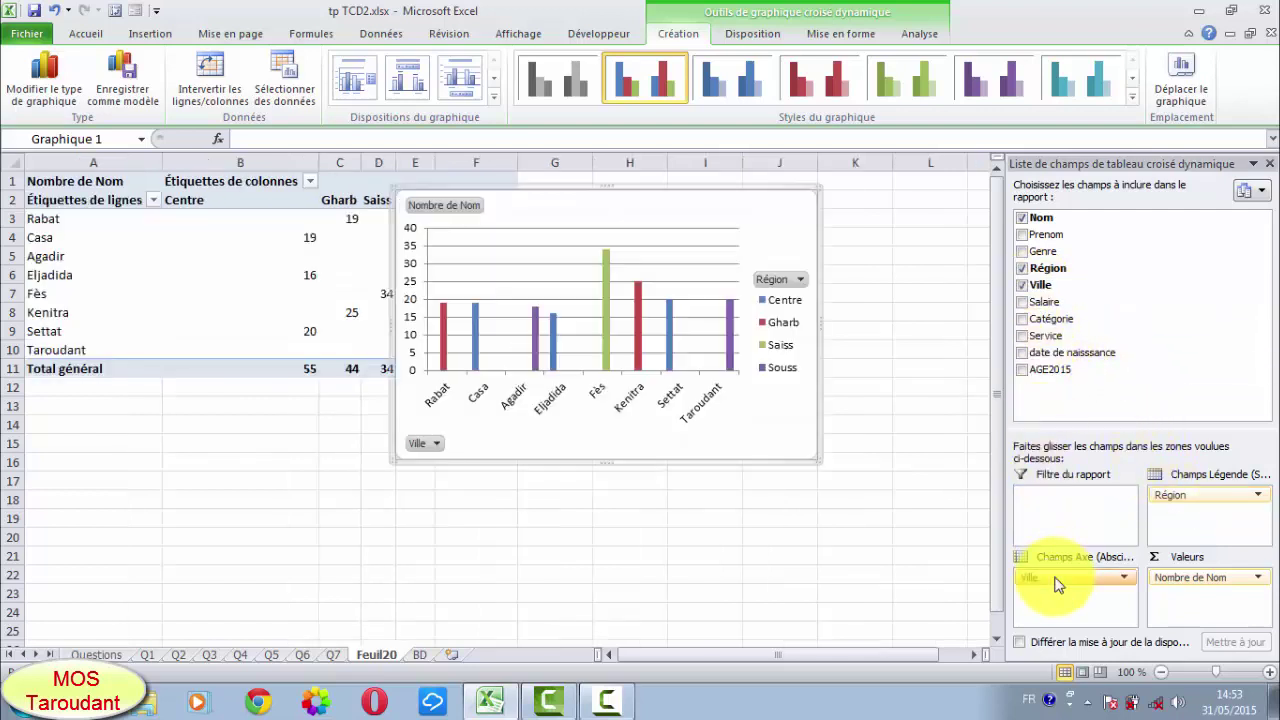
- Move and widen the pivot chart below the table, then view the Questions sheet
left_click_drag(616, 187, 740, 266)
double_click(850, 385)
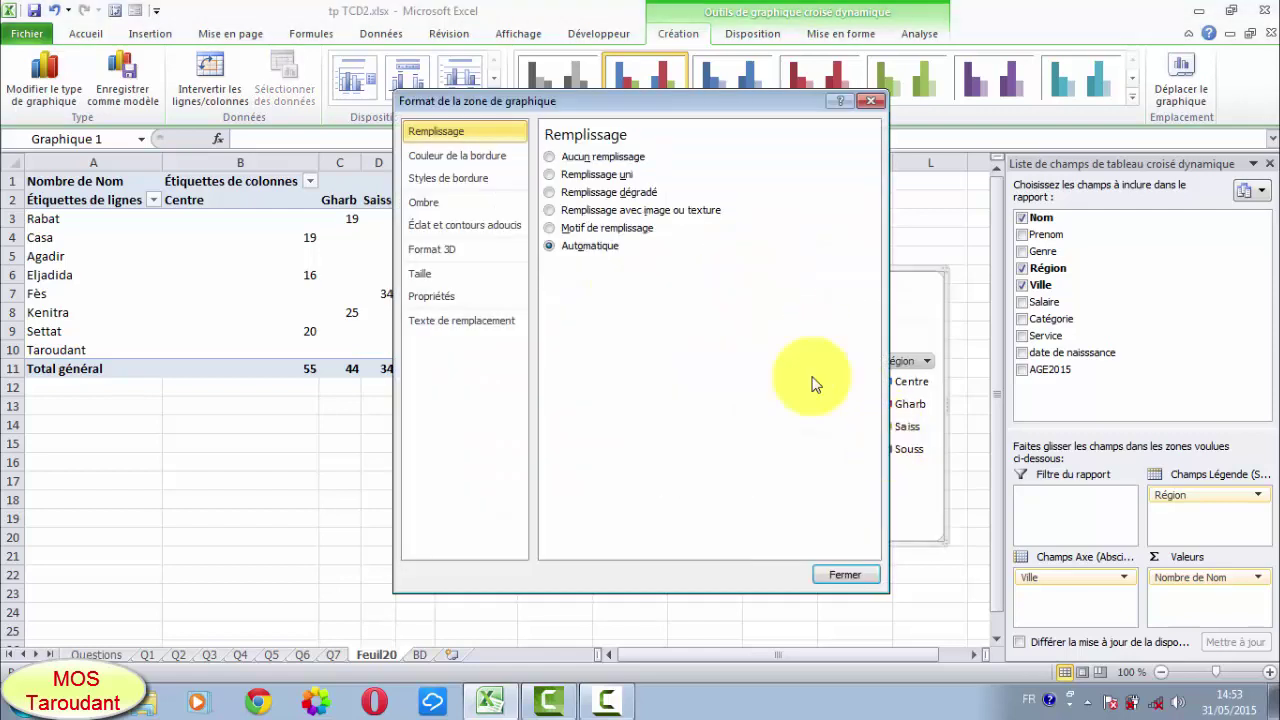
left_click(868, 102)
mouse_move(1045, 577)
left_mouse_down()
mouse_move(1181, 513)
mouse_move(1035, 577)
left_mouse_up()
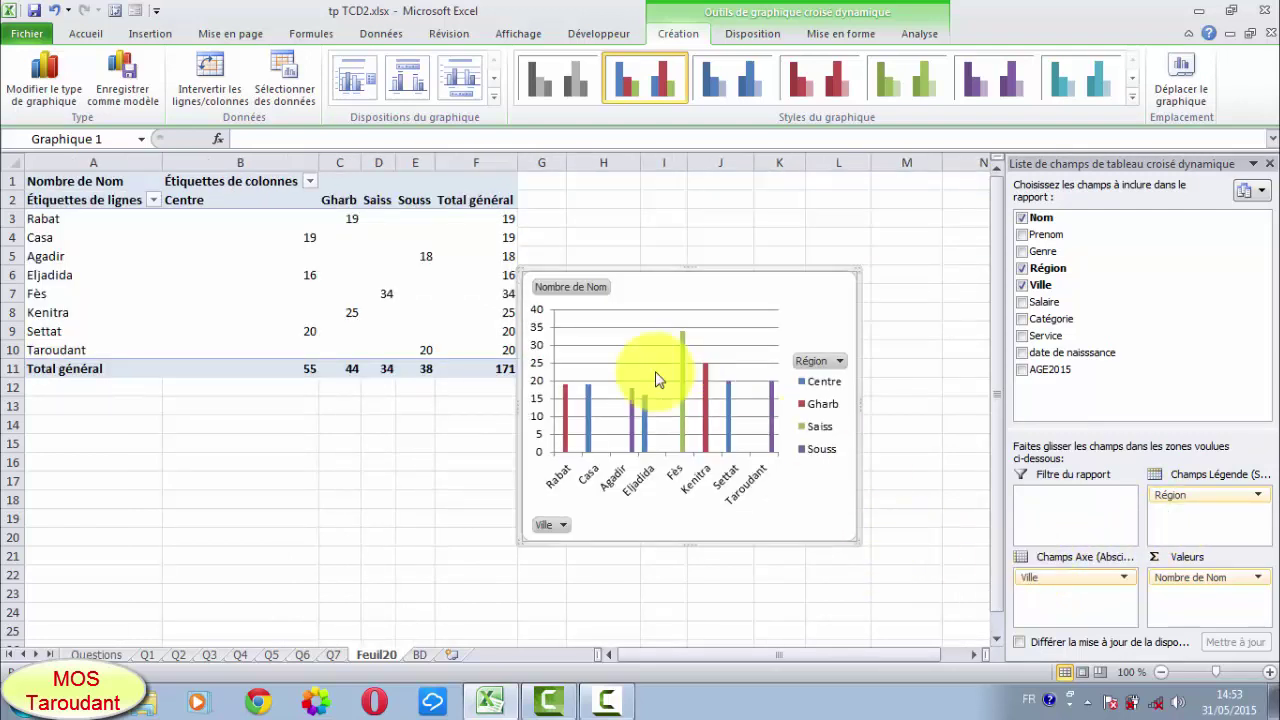
left_click_drag(704, 270, 757, 230)
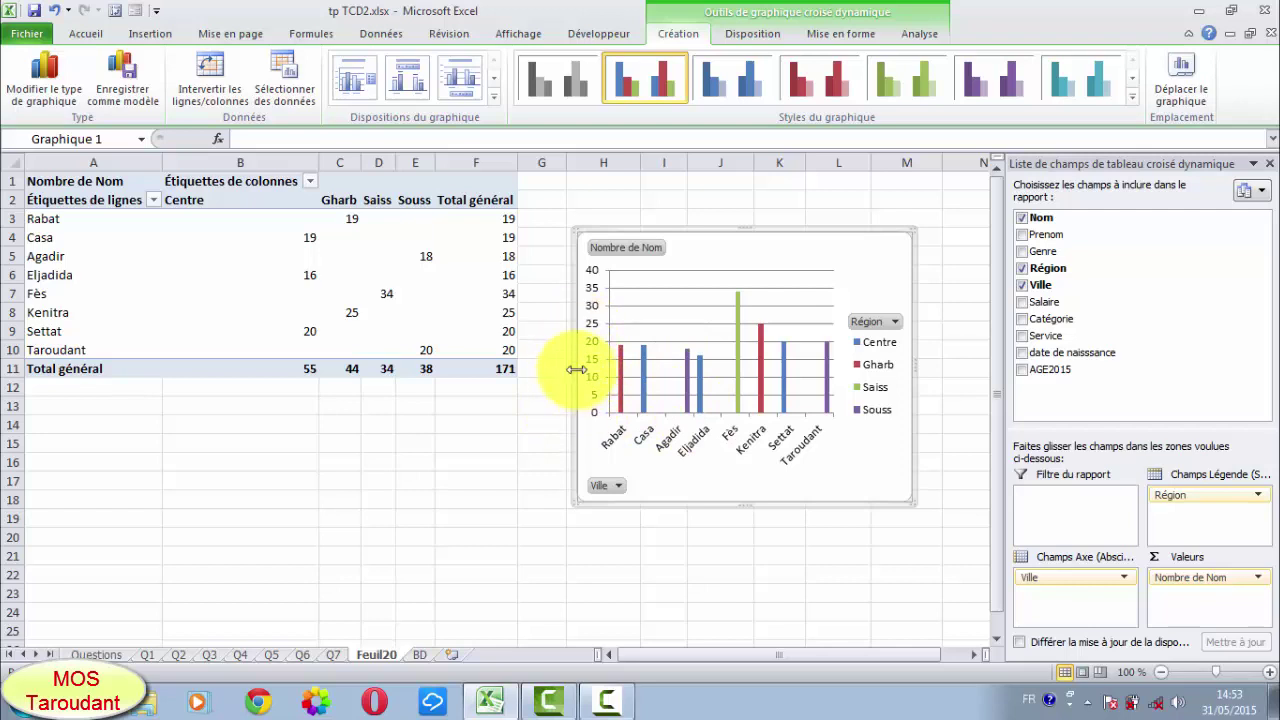
left_click_drag(576, 369, 270, 417)
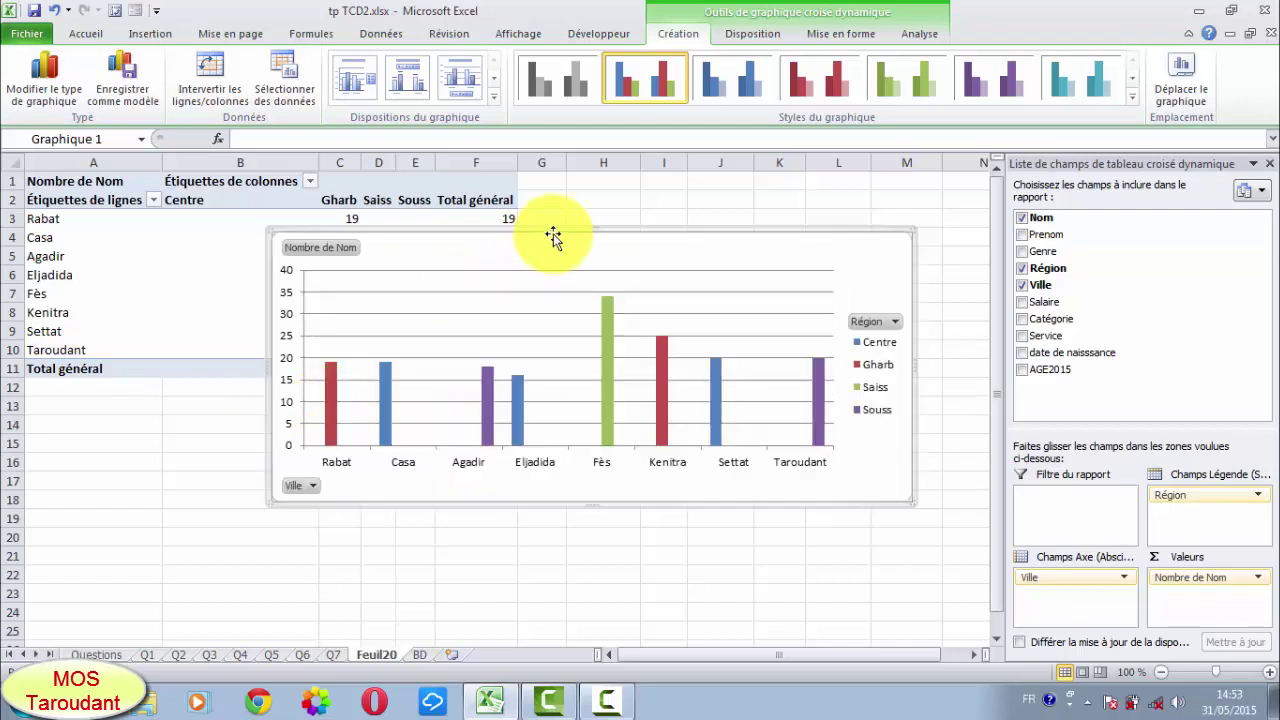
left_click_drag(553, 235, 597, 318)
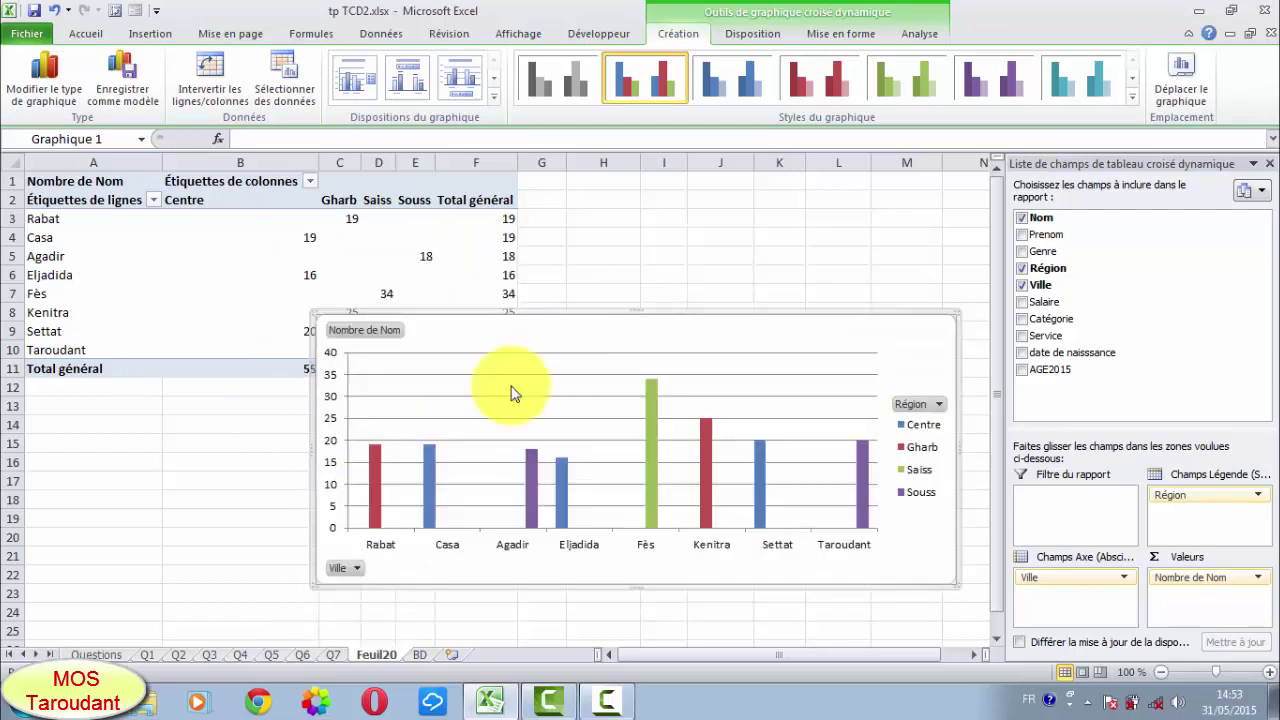
left_click_drag(312, 450, 251, 451)
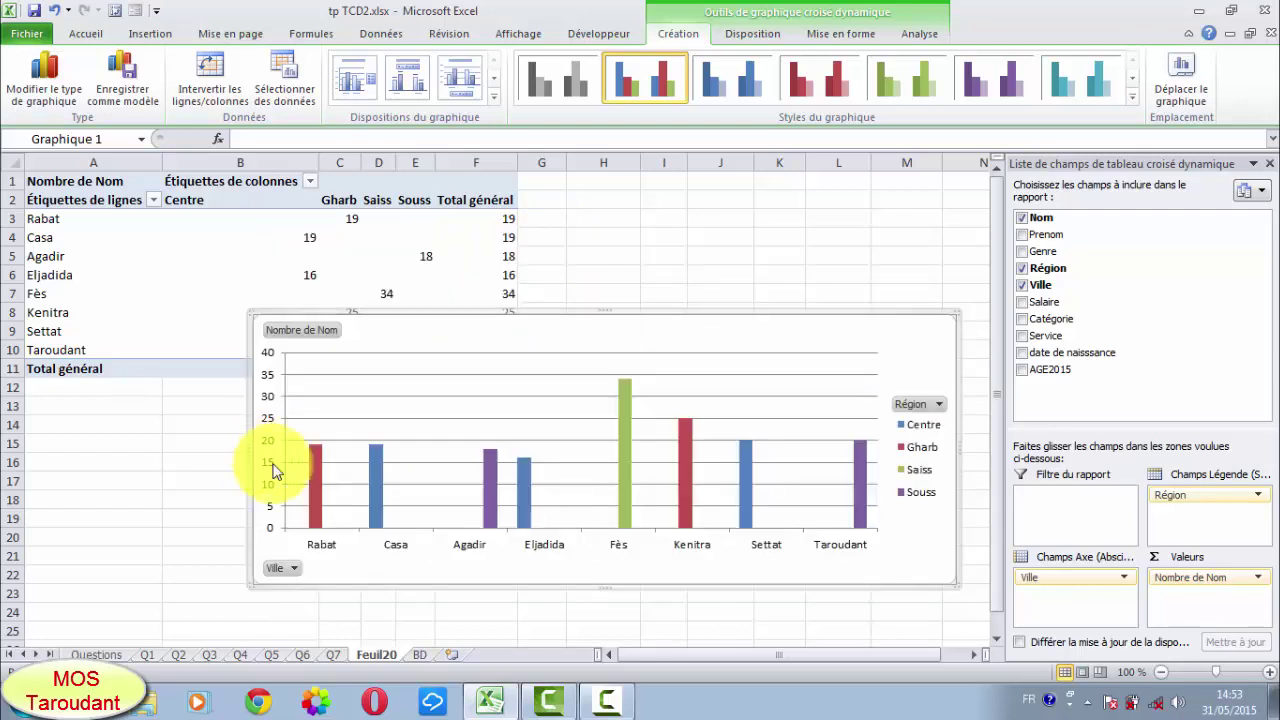
left_click(96, 655)
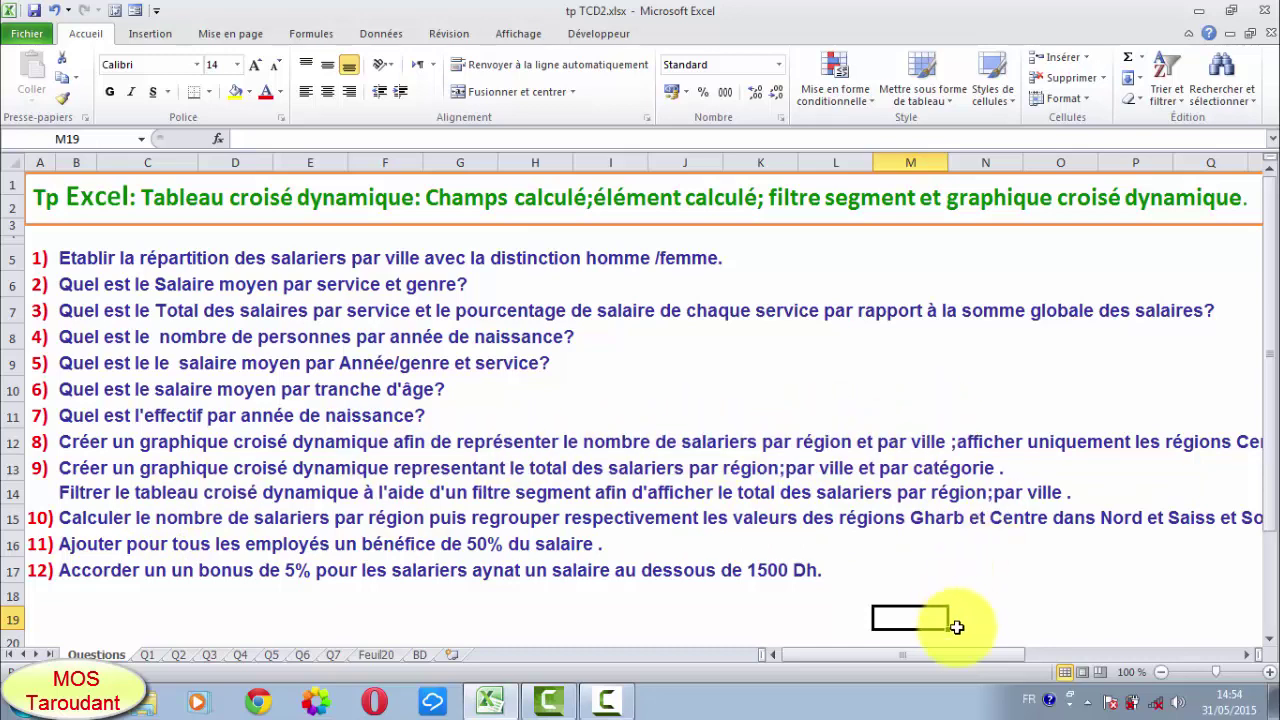
left_click_drag(967, 660, 998, 652)
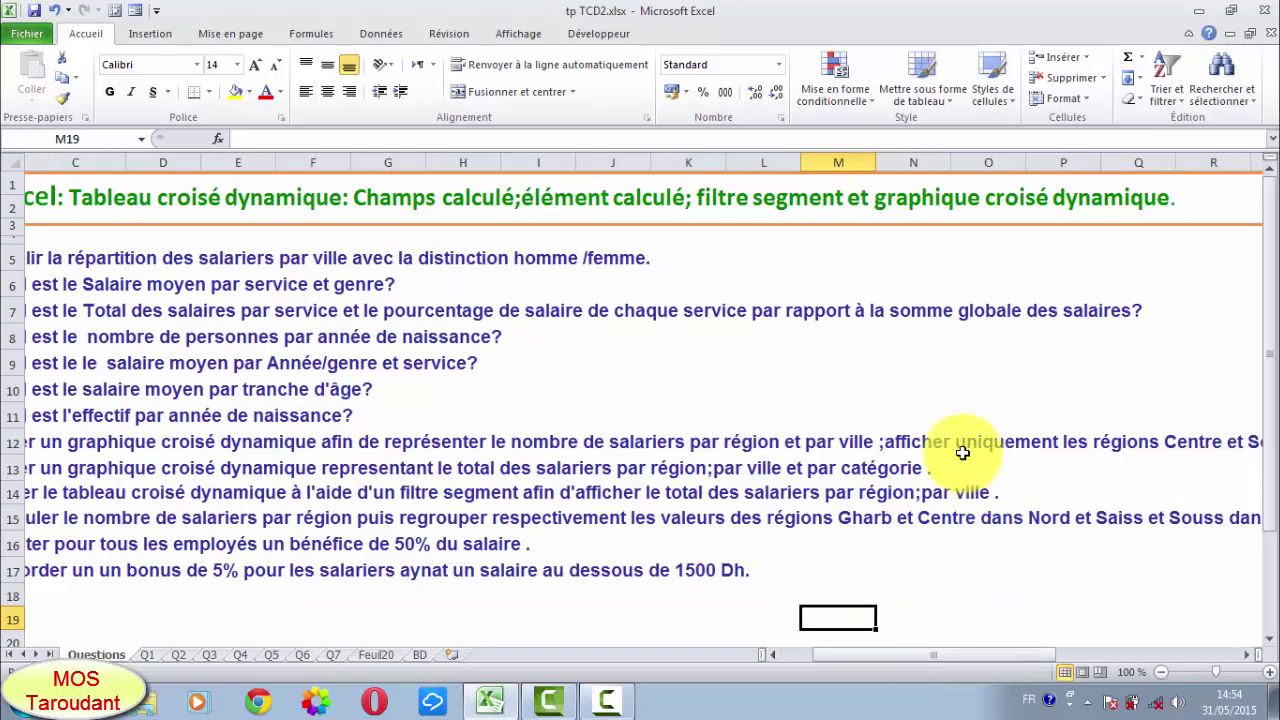
left_click_drag(1029, 660, 1071, 660)
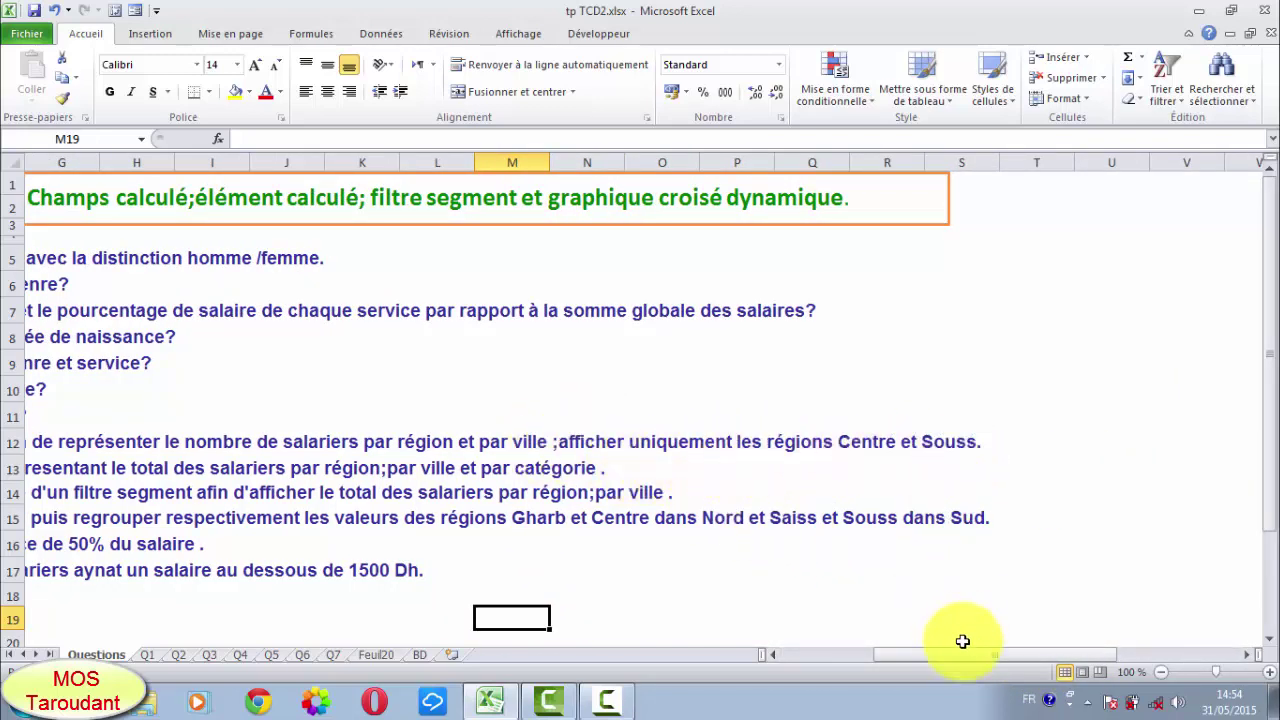
left_click_drag(966, 657, 869, 660)
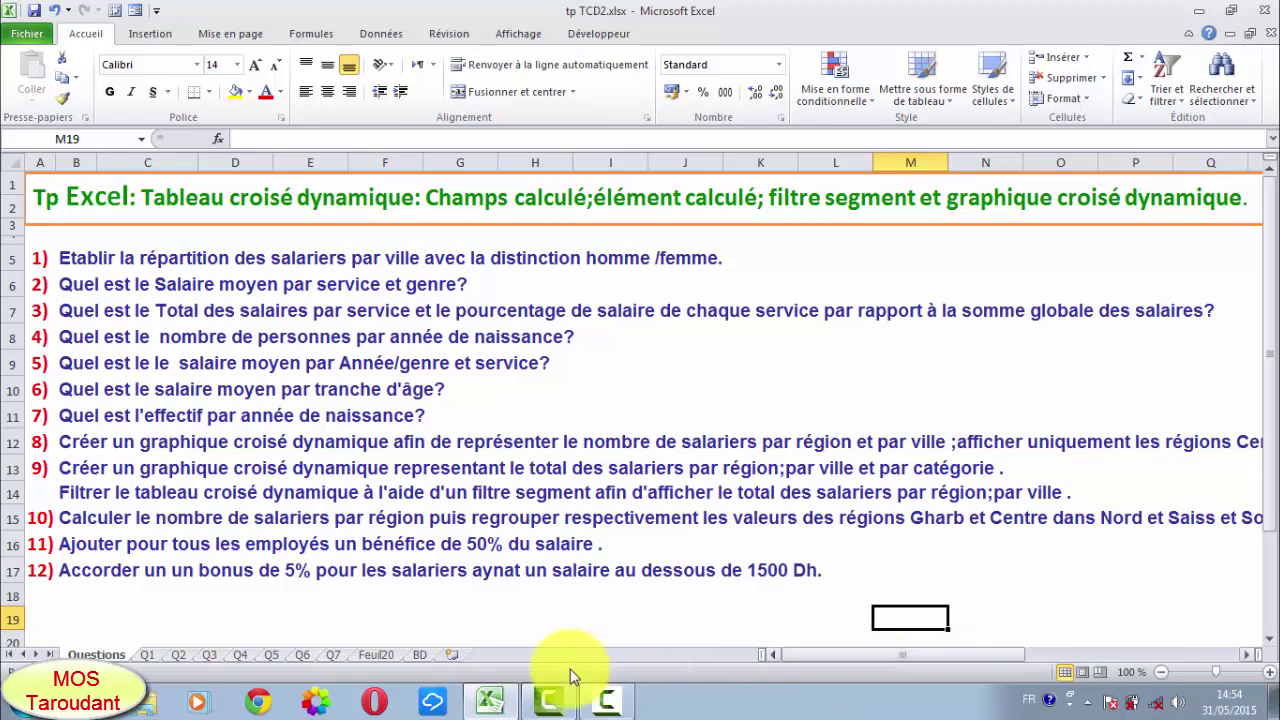
left_click(378, 655)
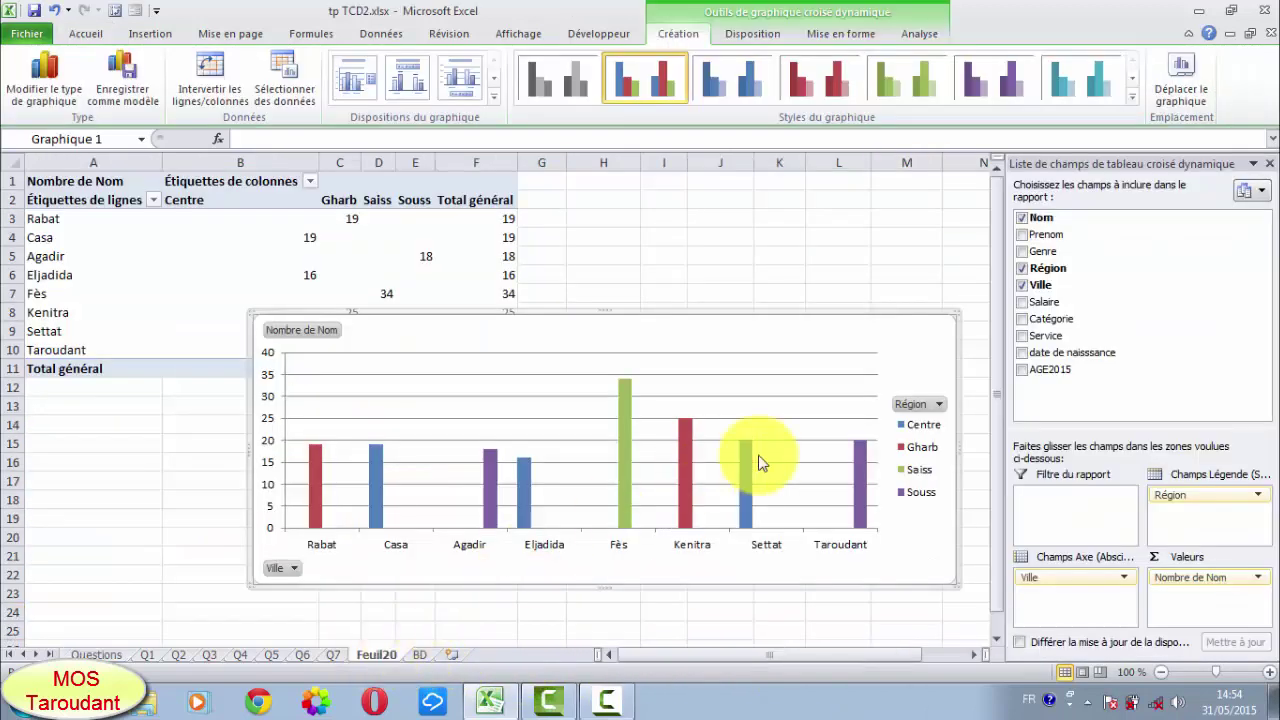
- Keep only Centre and Souss in the chart's Région filter (five cities, 93 names) and close the field list
left_click(939, 405)
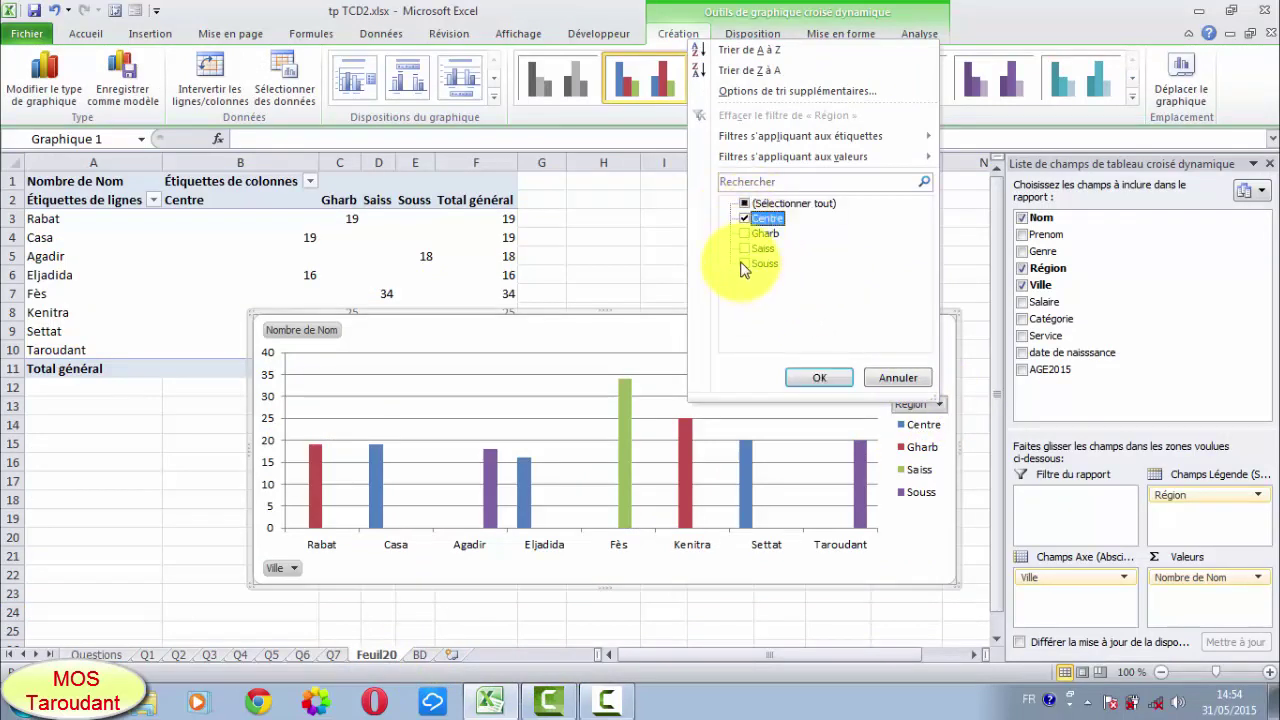
left_click(818, 379)
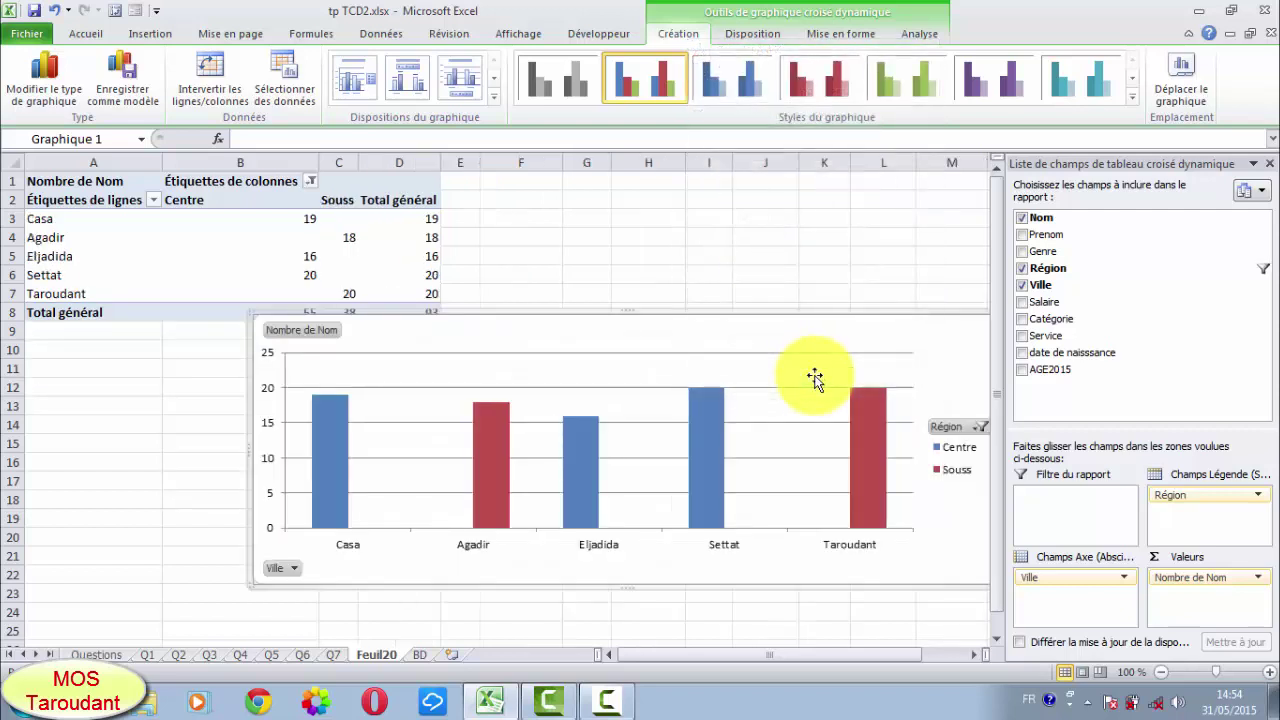
left_click(1270, 165)
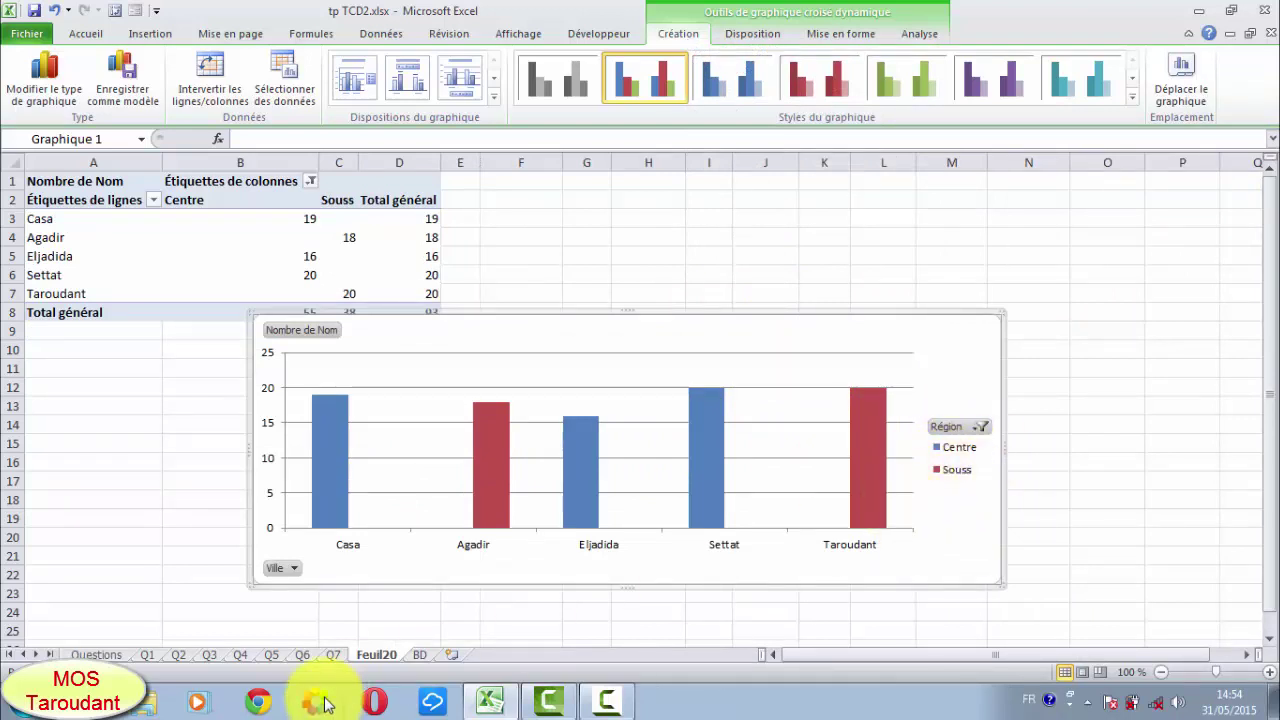
- Rename the Feuil20 sheet to Q8
right_click(378, 658)
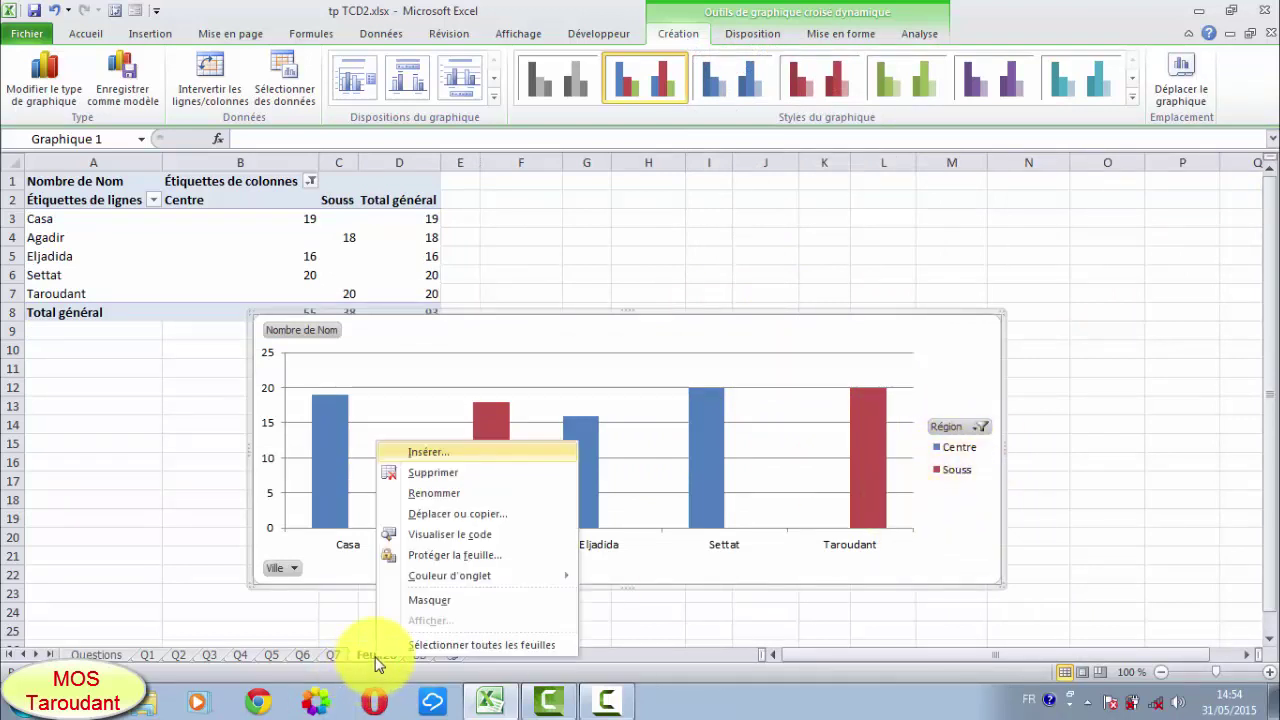
left_click(427, 494)
left_click(375, 656)
type("Q8")
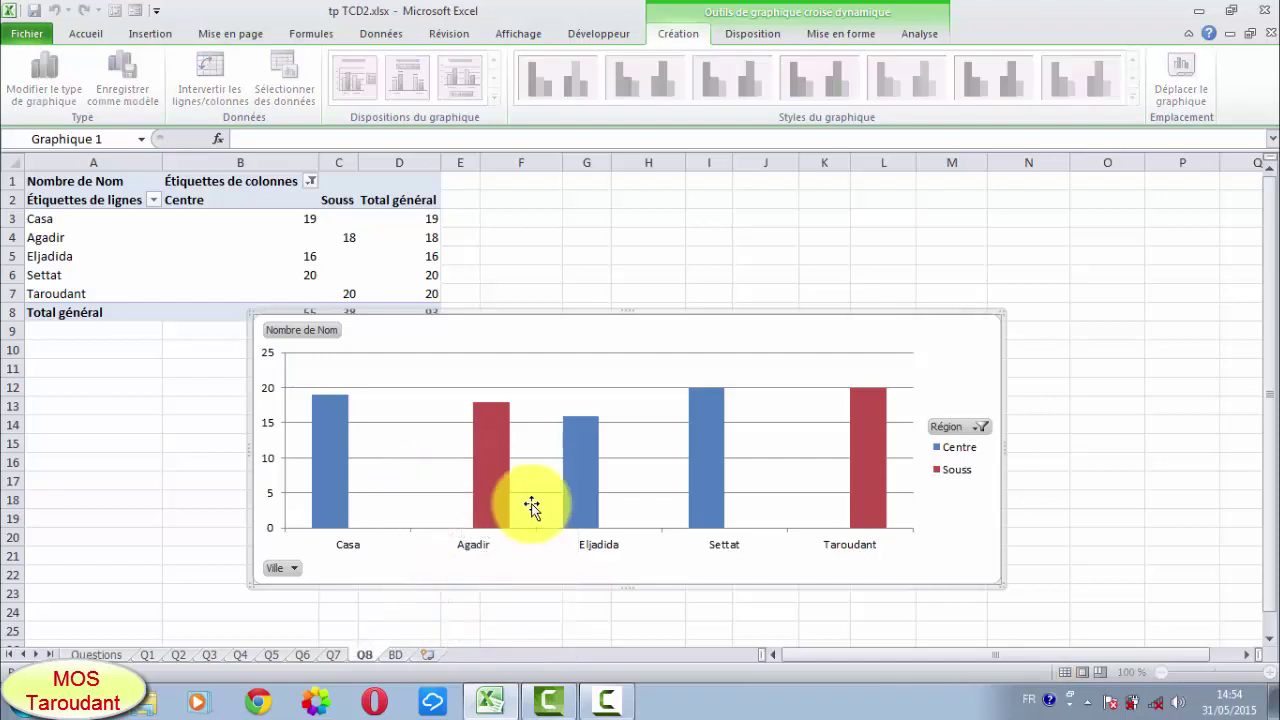
left_click(502, 628)
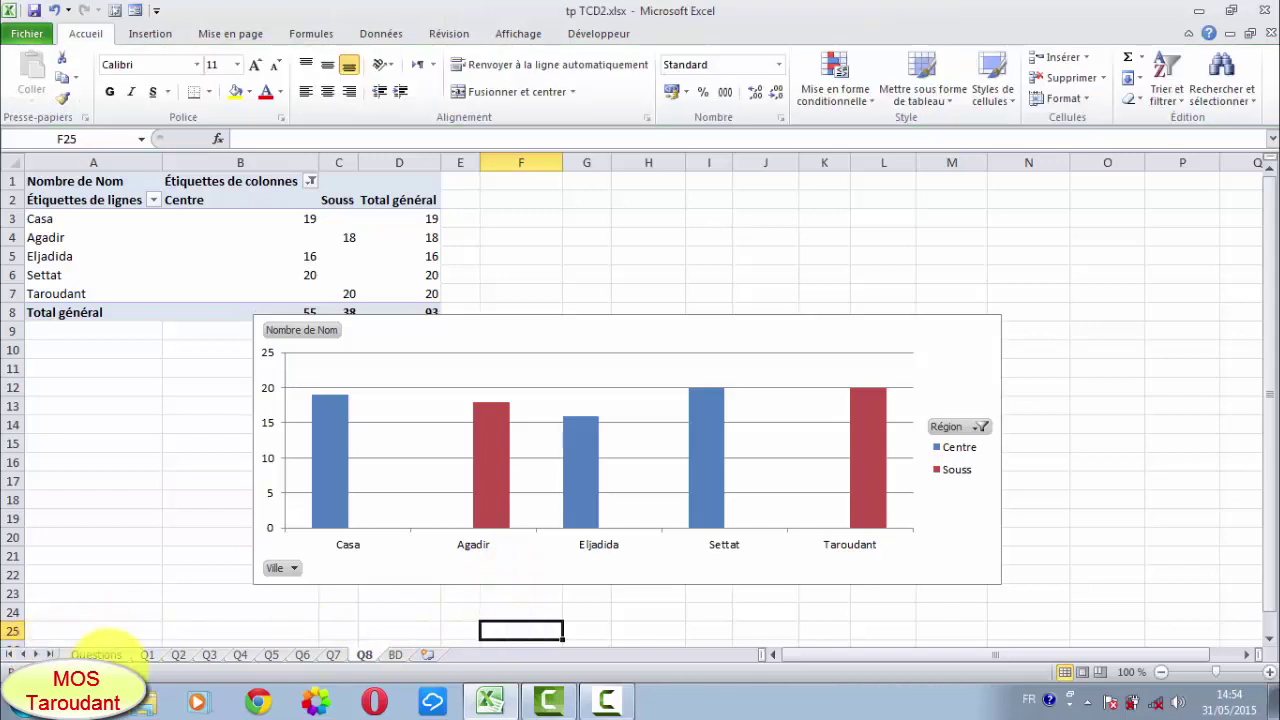
- Check the Questions sheet, then select a cell in the BD data sheet
left_click(96, 654)
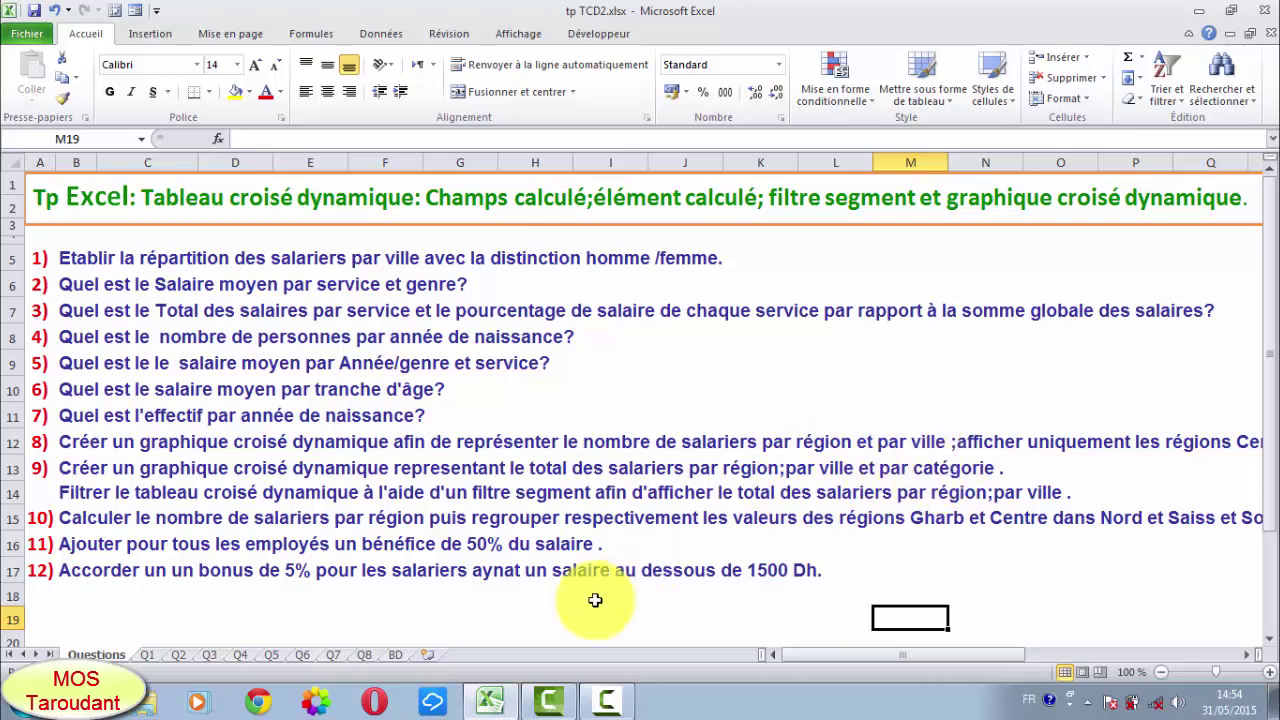
left_click(396, 655)
left_click(412, 519)
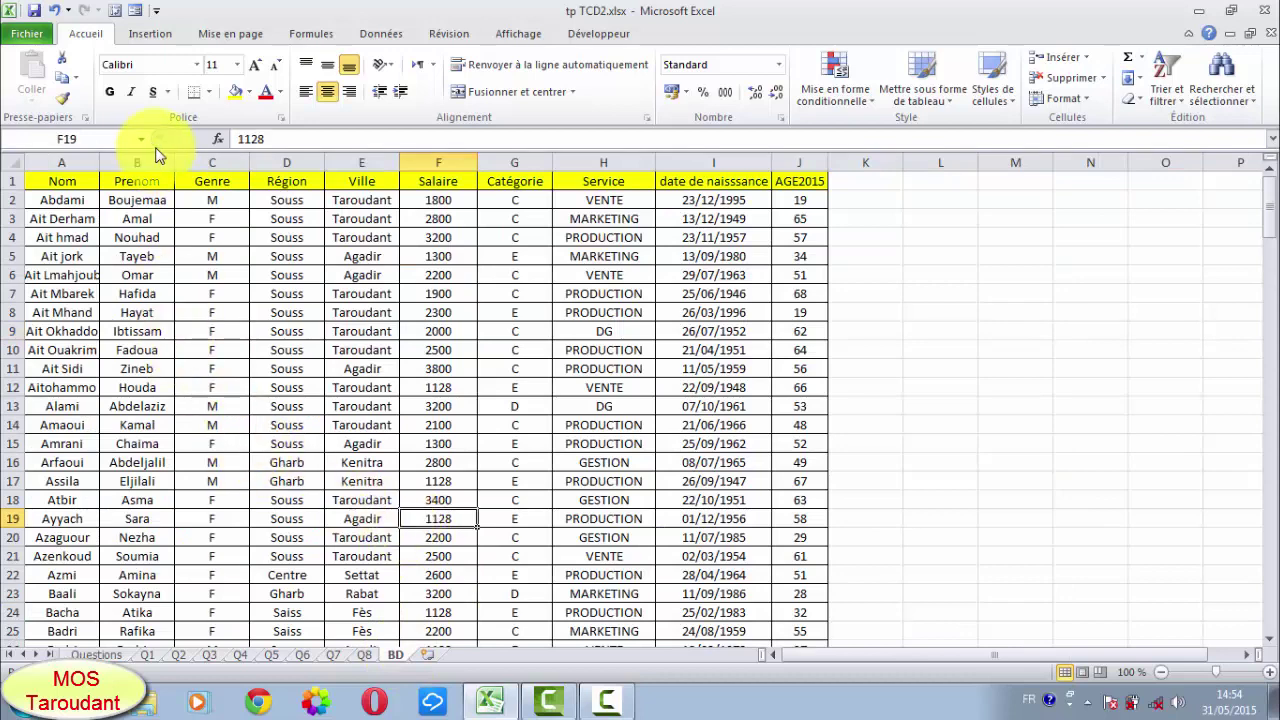
- Insert a pivot chart from the BD data on a new sheet, Feuil21
left_click(148, 33)
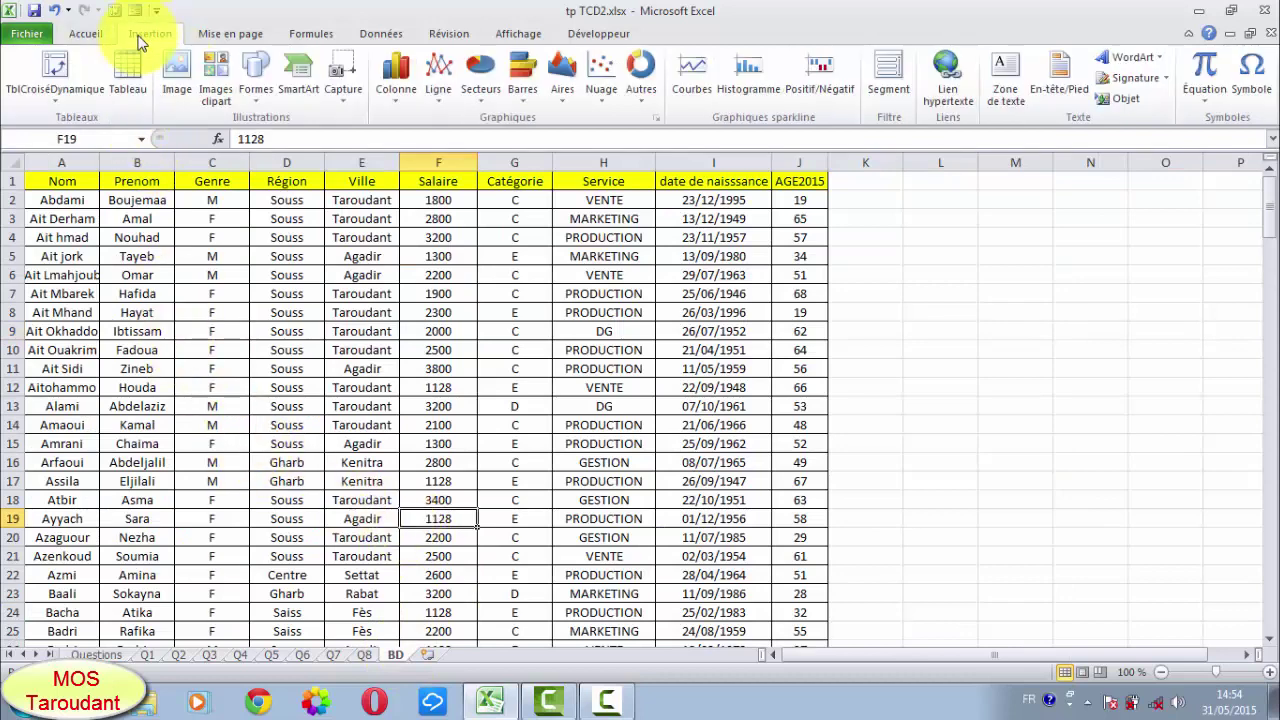
left_click(55, 92)
left_click(82, 147)
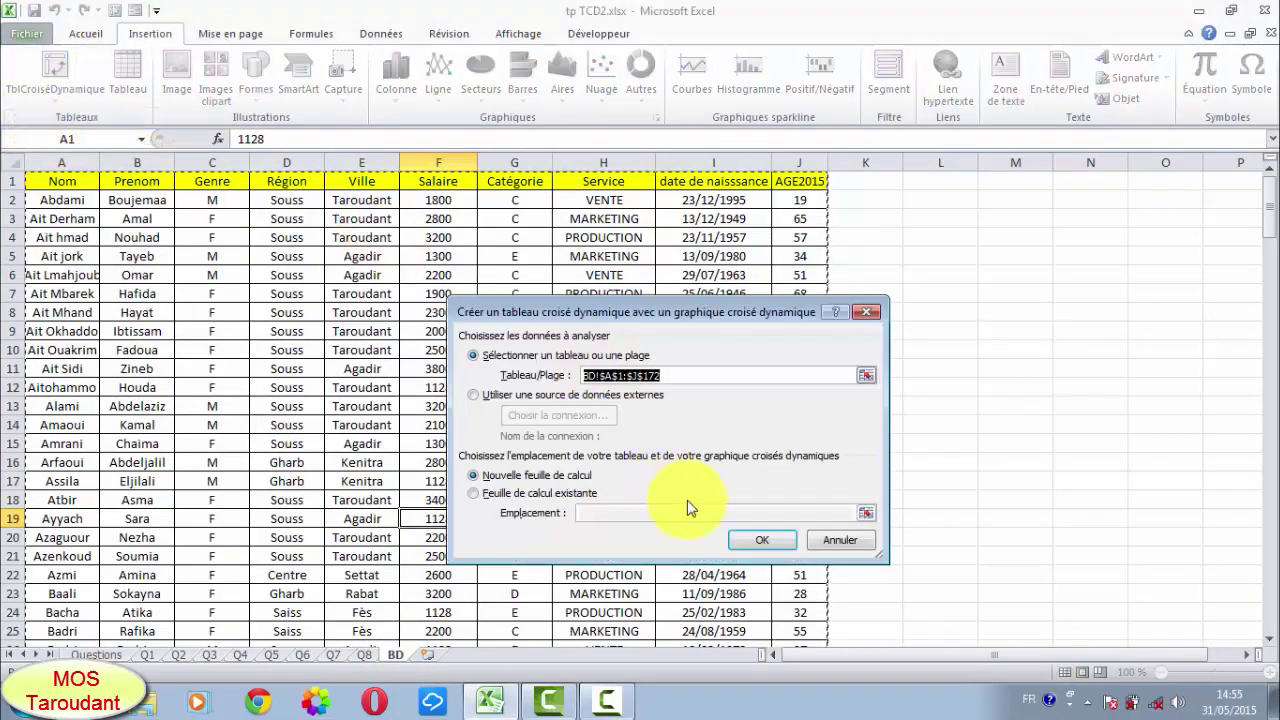
left_click(766, 541)
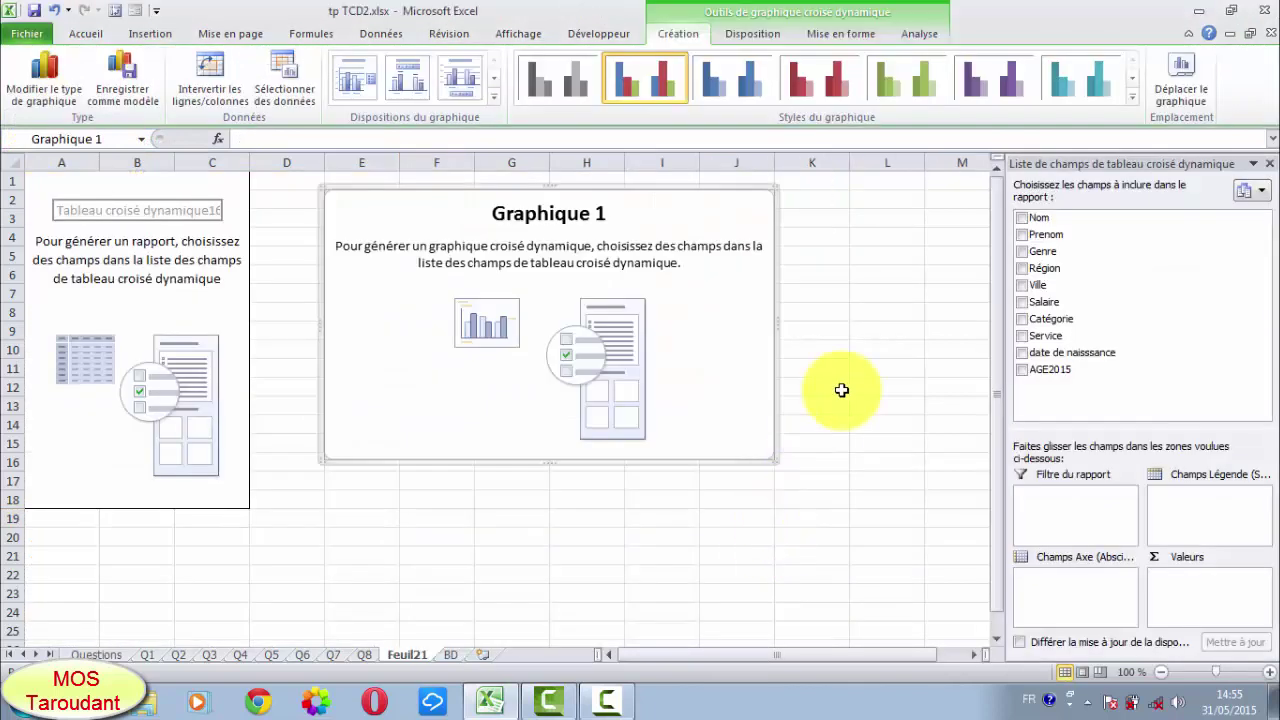
- Lay out Count of Nom by Ville and Catégorie with Région as series, moving the chart aside
left_click_drag(1047, 220, 1160, 590)
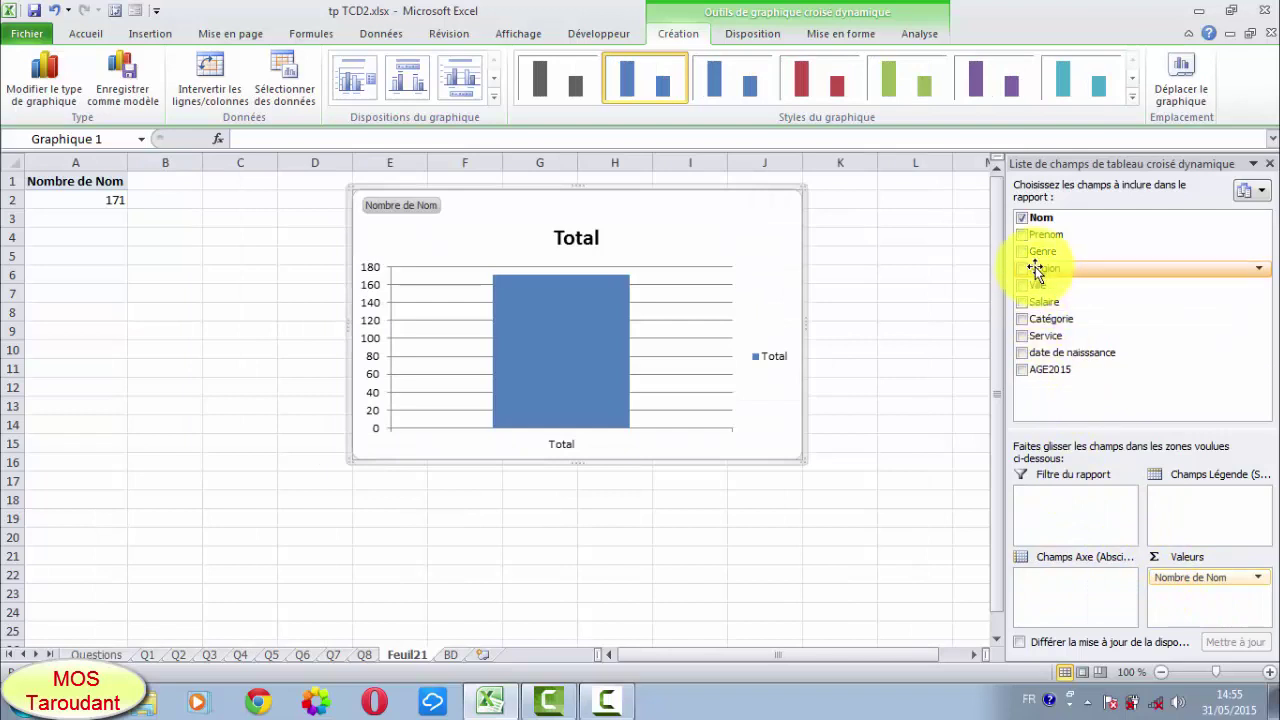
left_click_drag(1036, 272, 1105, 482)
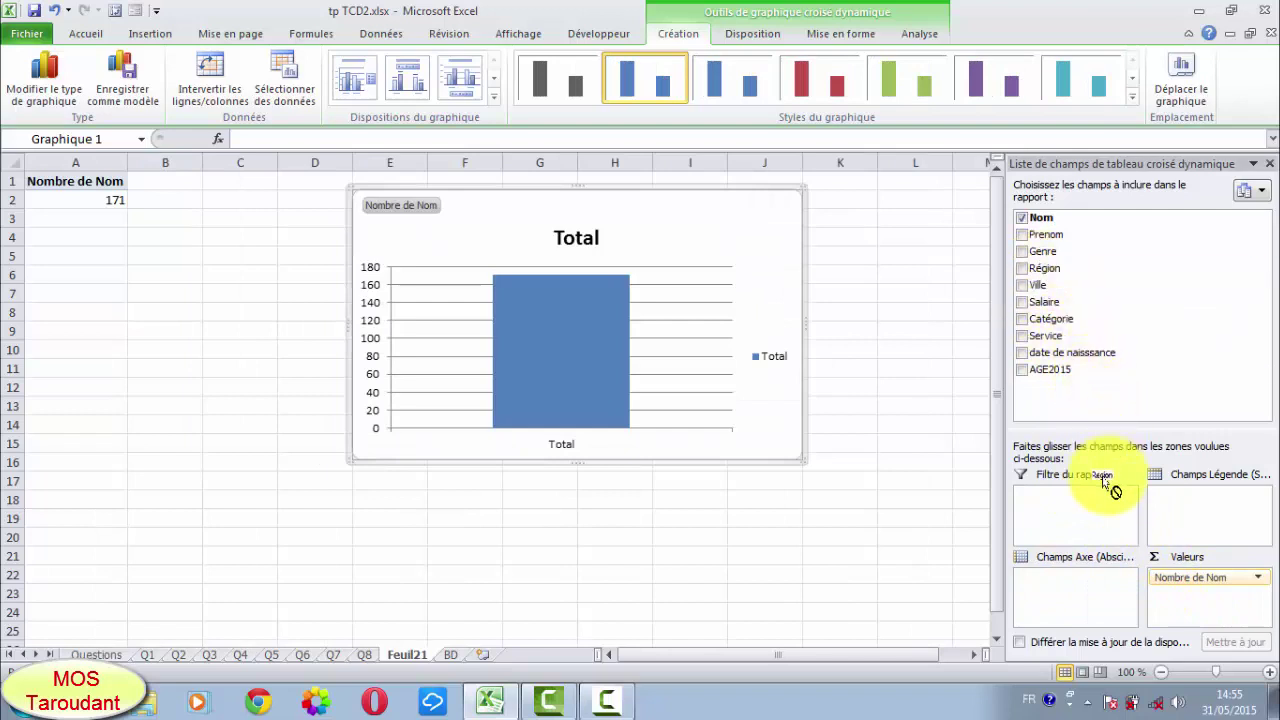
left_click_drag(1117, 530, 1171, 508)
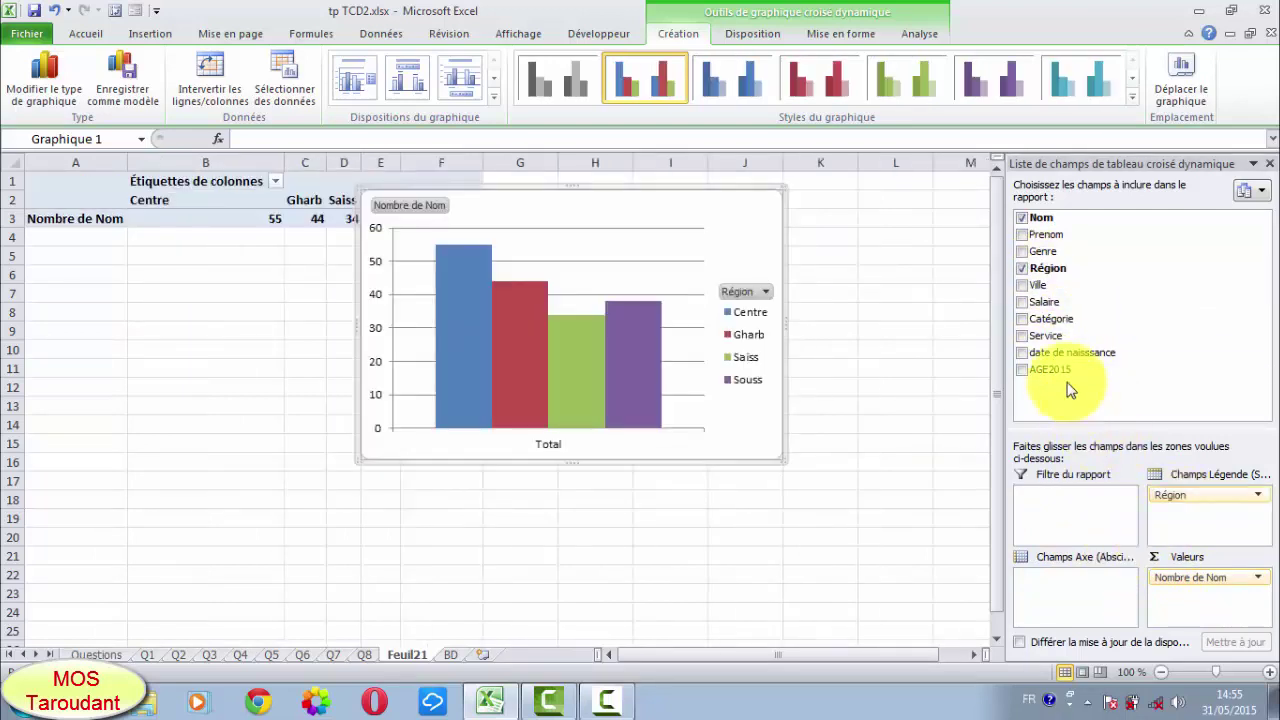
mouse_move(1048, 335)
left_mouse_down()
mouse_move(1046, 577)
mouse_move(1088, 328)
mouse_move(1040, 505)
left_mouse_up()
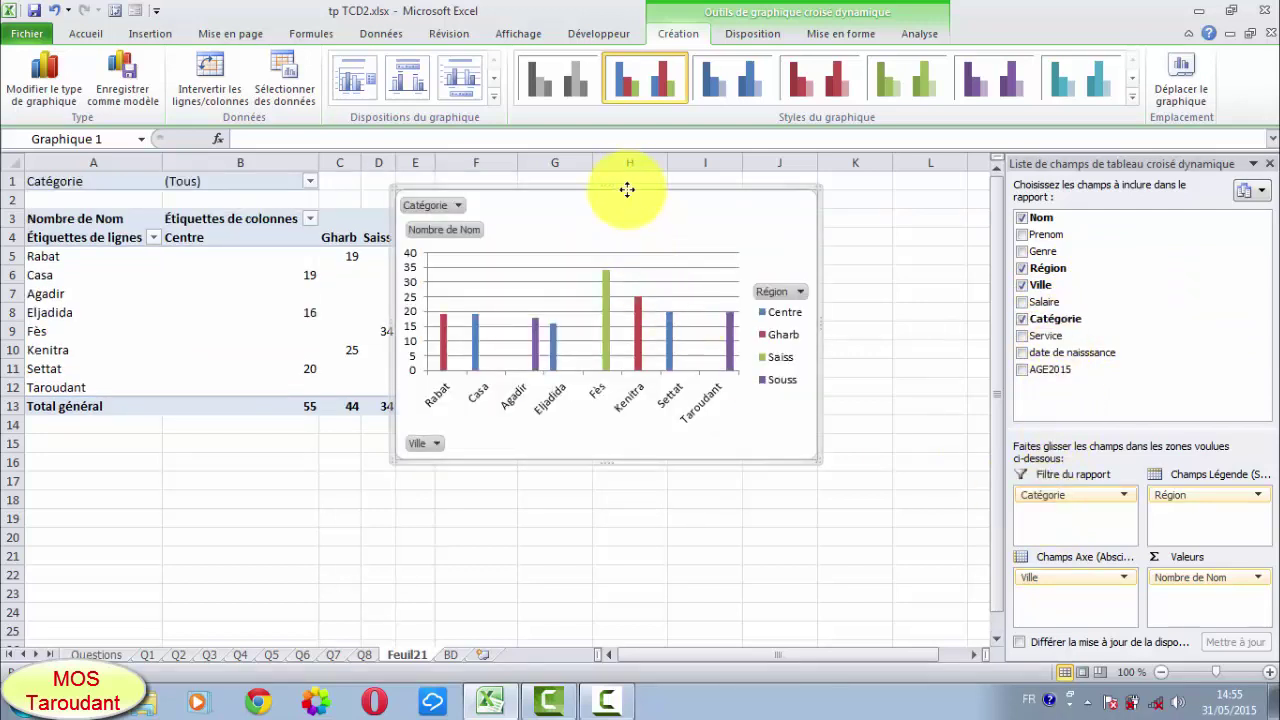
left_click_drag(623, 190, 707, 212)
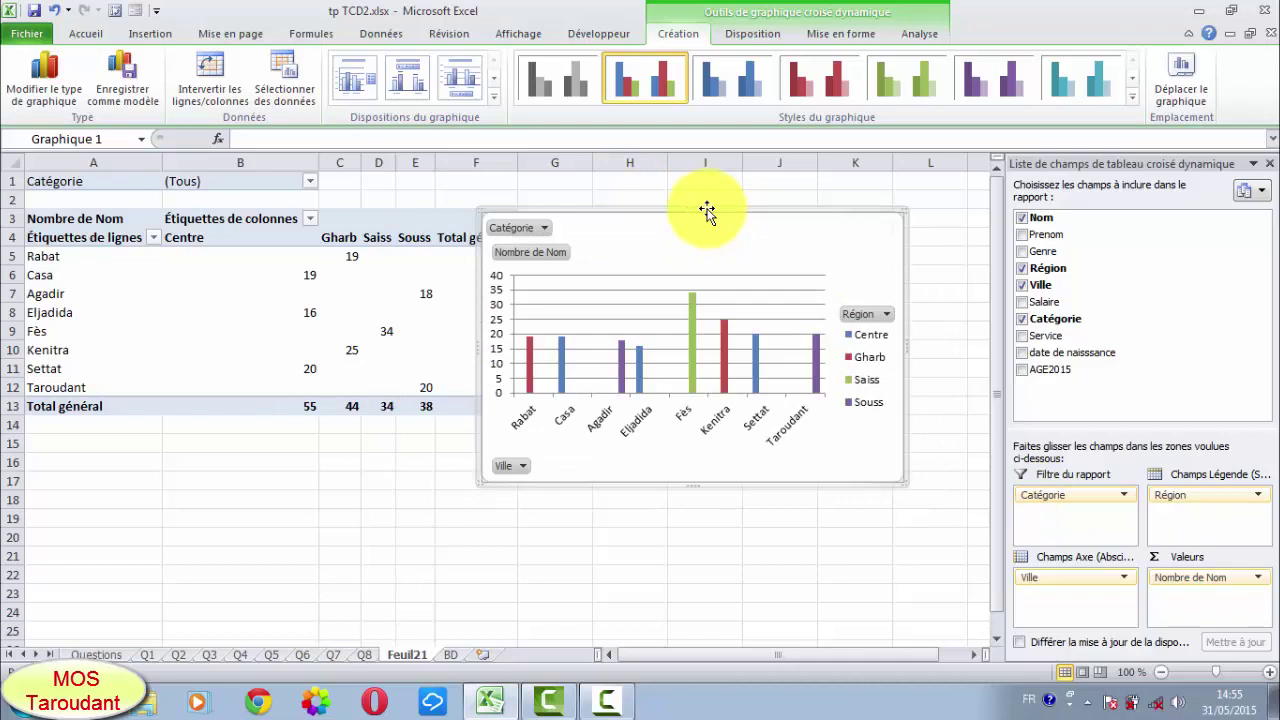
left_click_drag(1043, 495, 1030, 600)
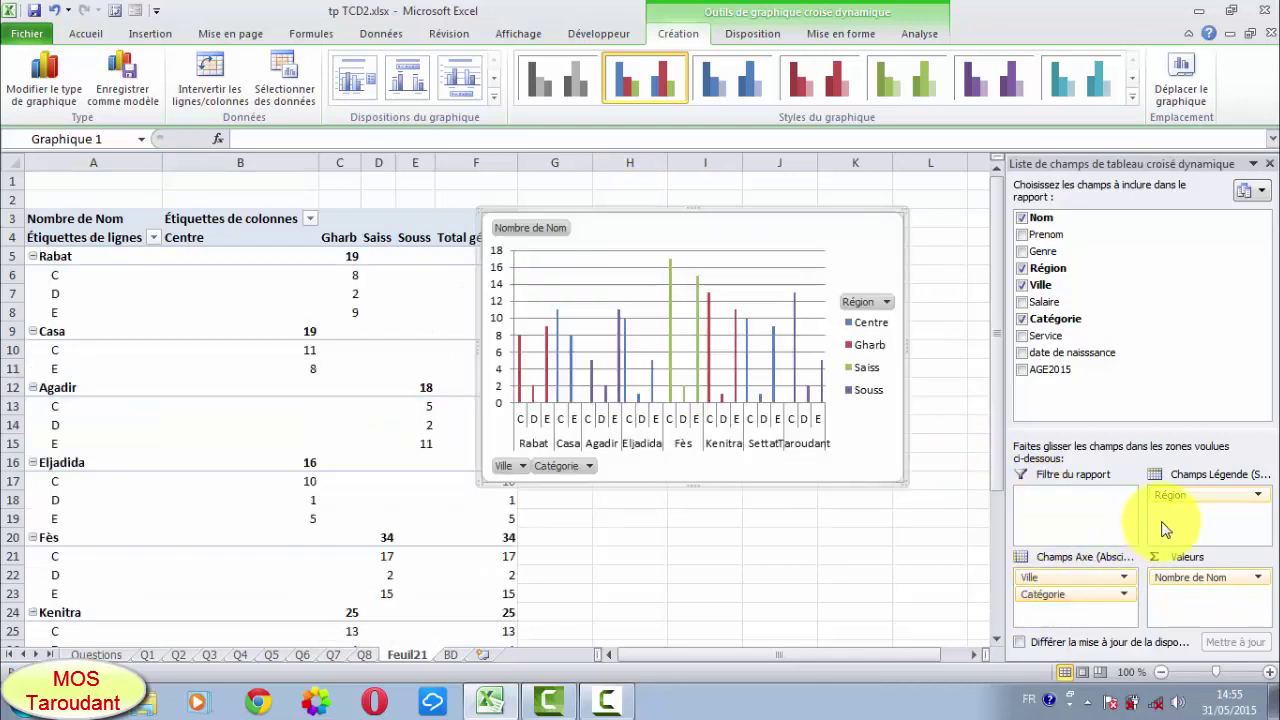
- Return Catégorie to the report filter, widen the chart beside the table, and close the field list
left_click_drag(1080, 594, 1173, 535)
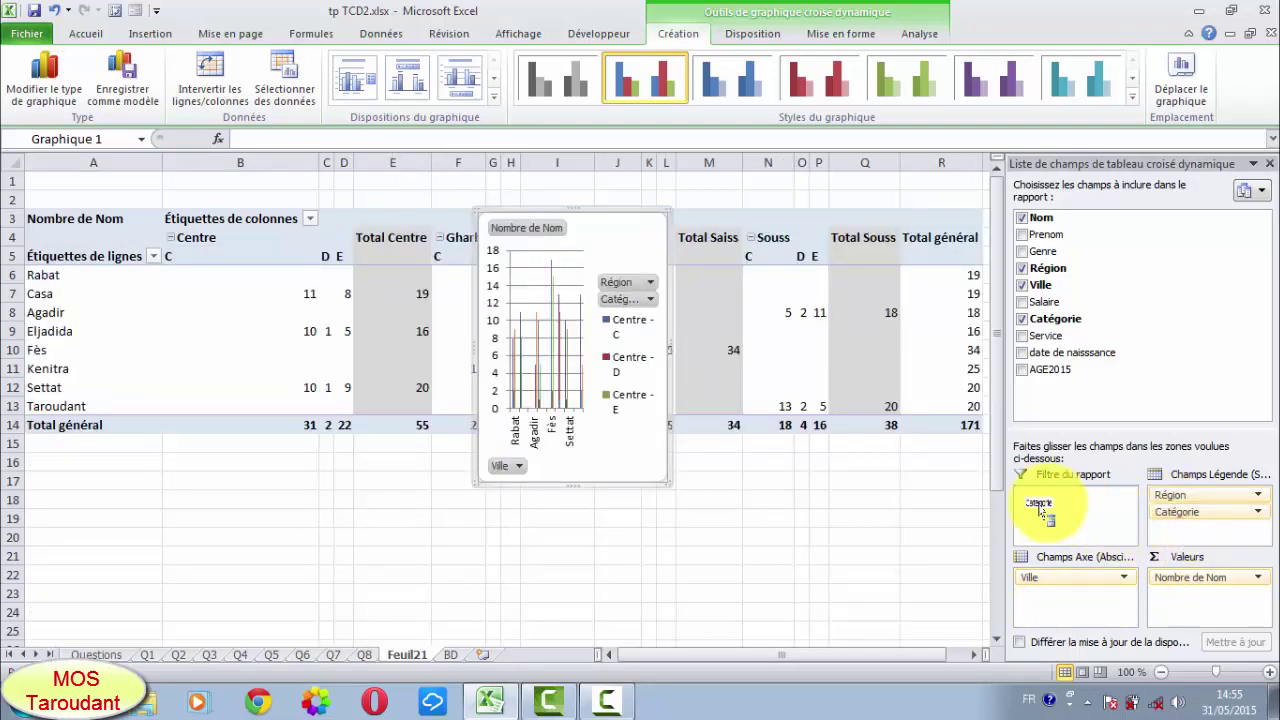
left_click_drag(1173, 511, 1035, 508)
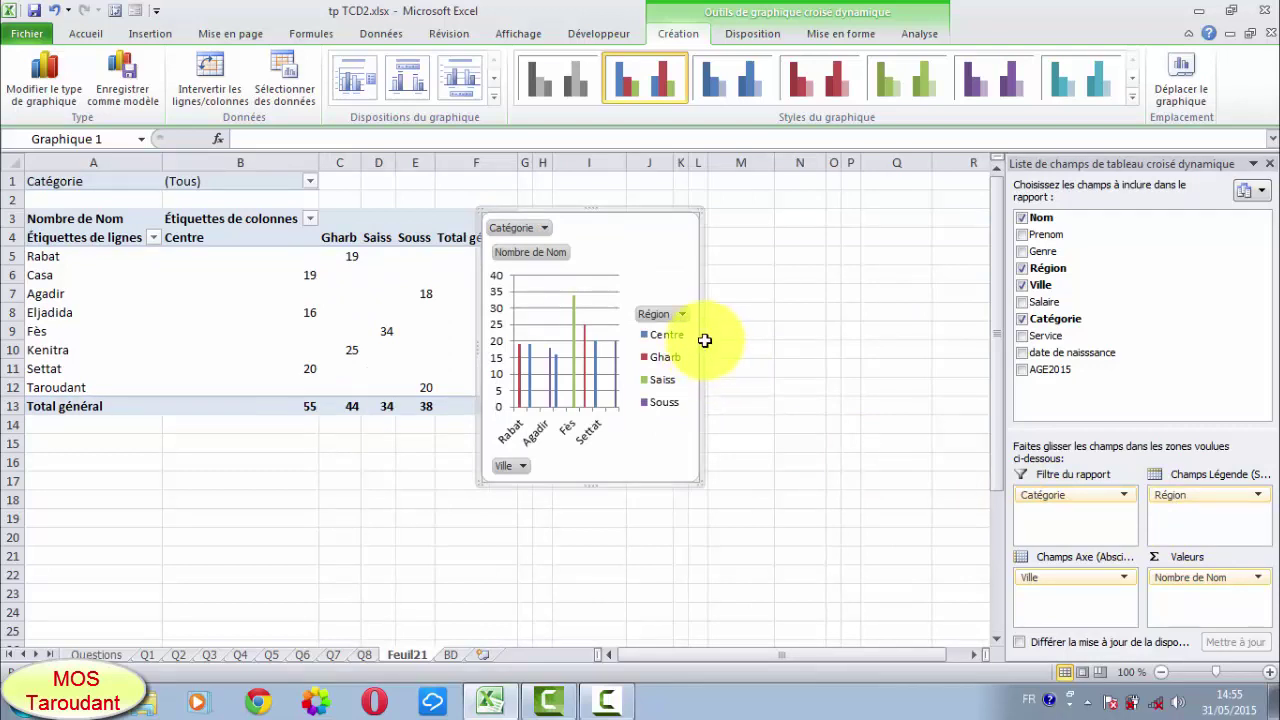
left_click_drag(699, 348, 956, 376)
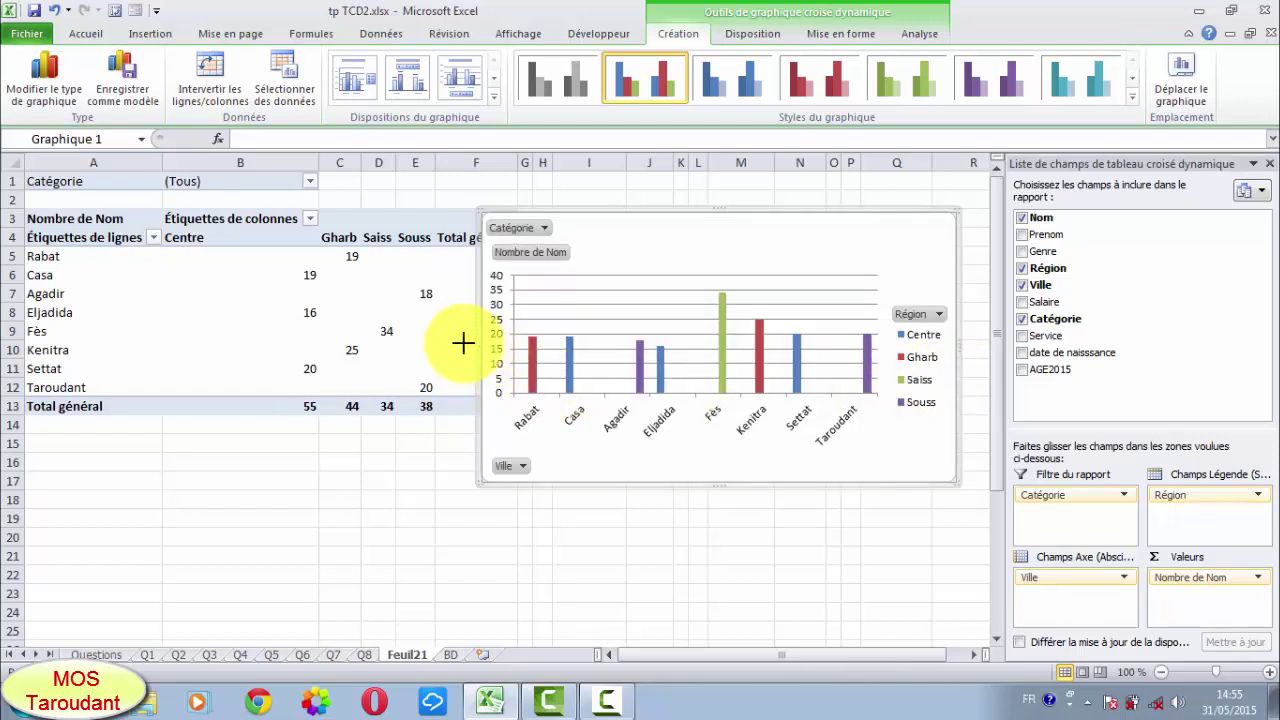
left_click_drag(463, 343, 287, 346)
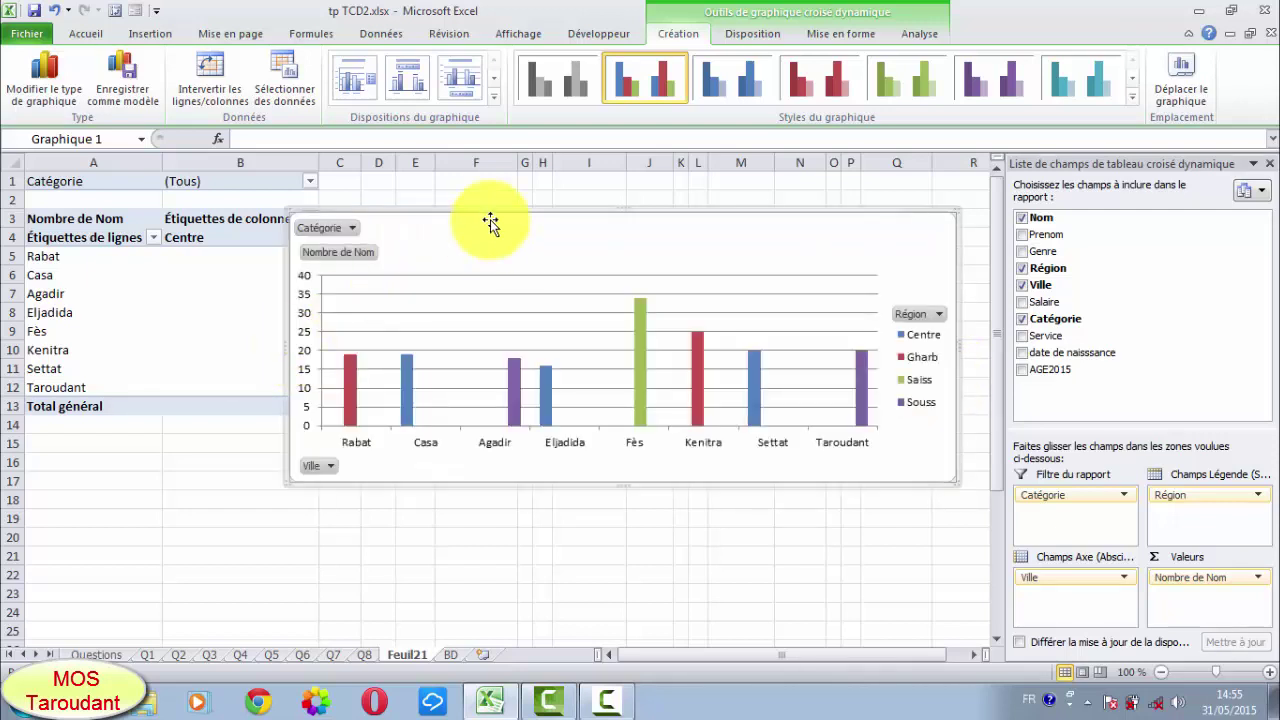
left_click_drag(491, 214, 530, 202)
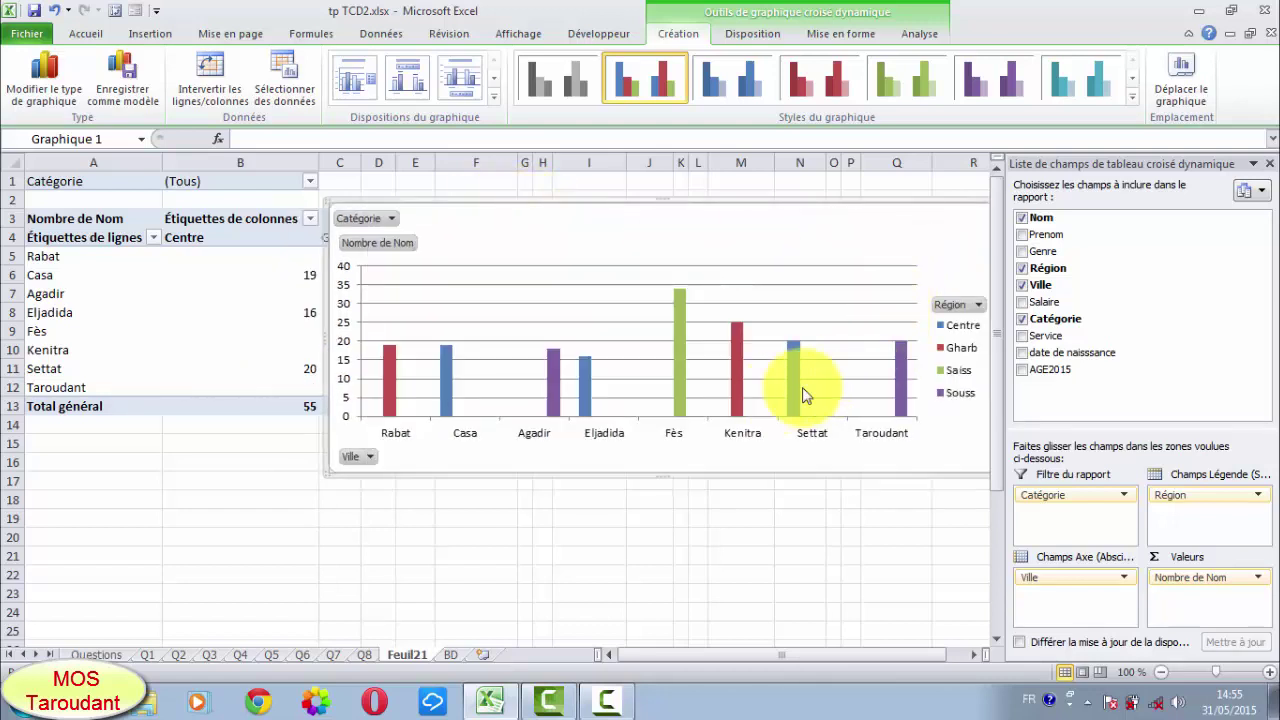
left_click(1268, 168)
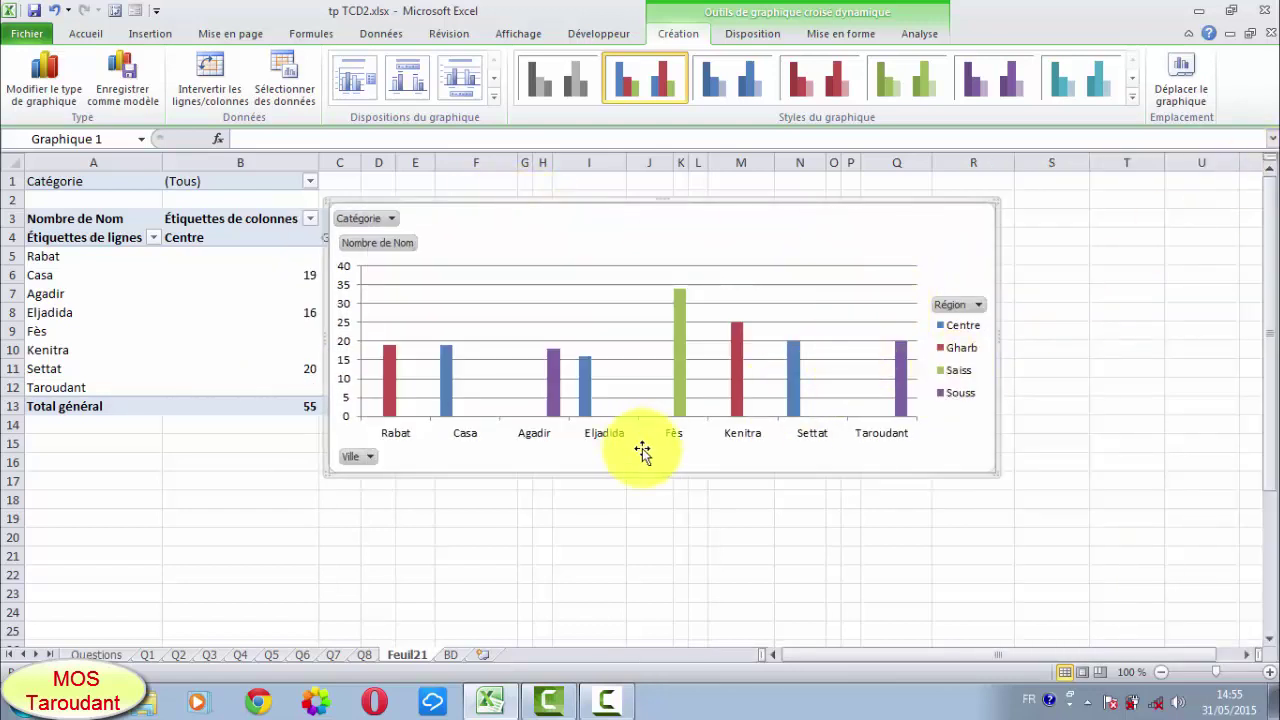
left_click(96, 654)
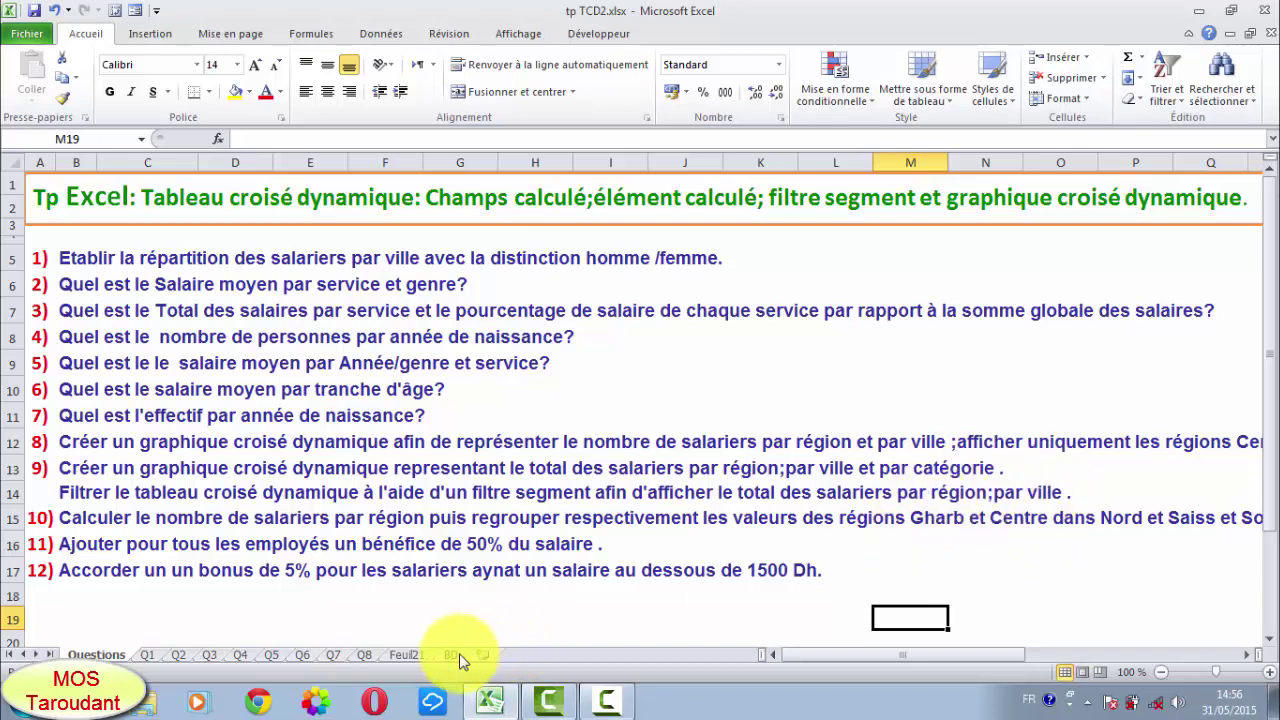
- Switch to Feuil21 with its Catégorie-filtered pivot chart of names per city
left_click(407, 655)
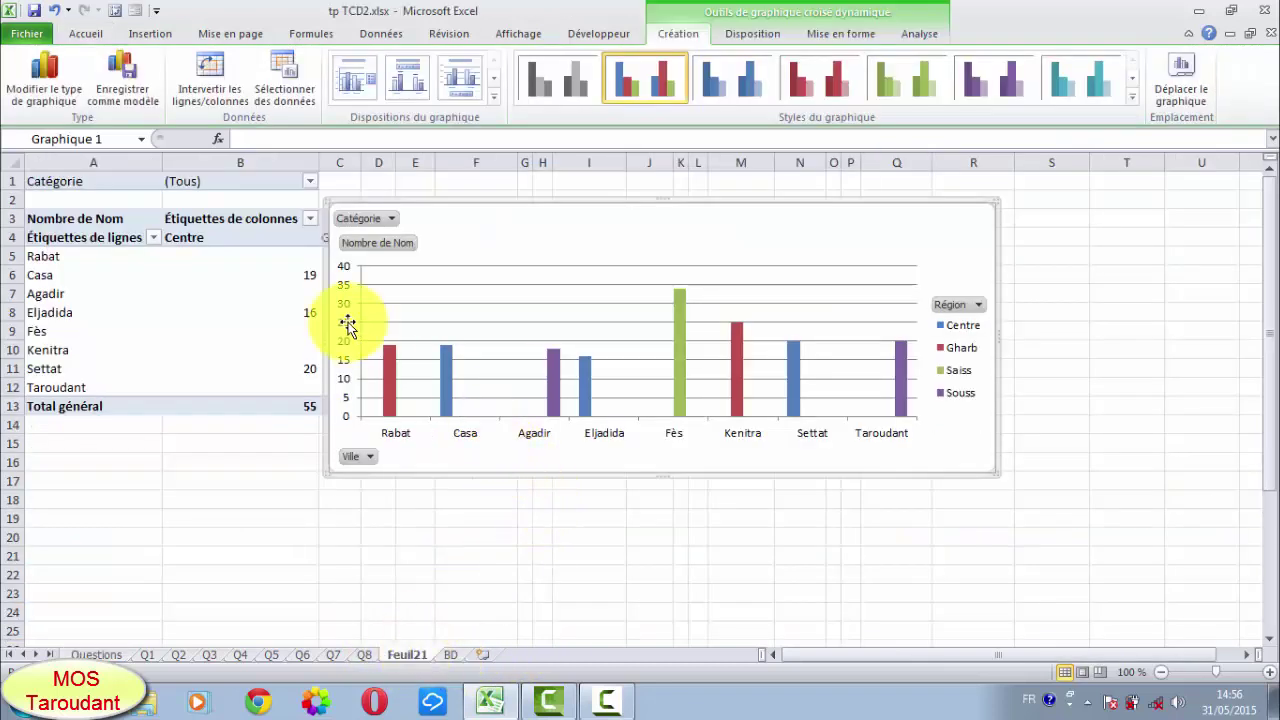
- Insert Région and Ville slicers for the Feuil21 pivot table
left_click(242, 280)
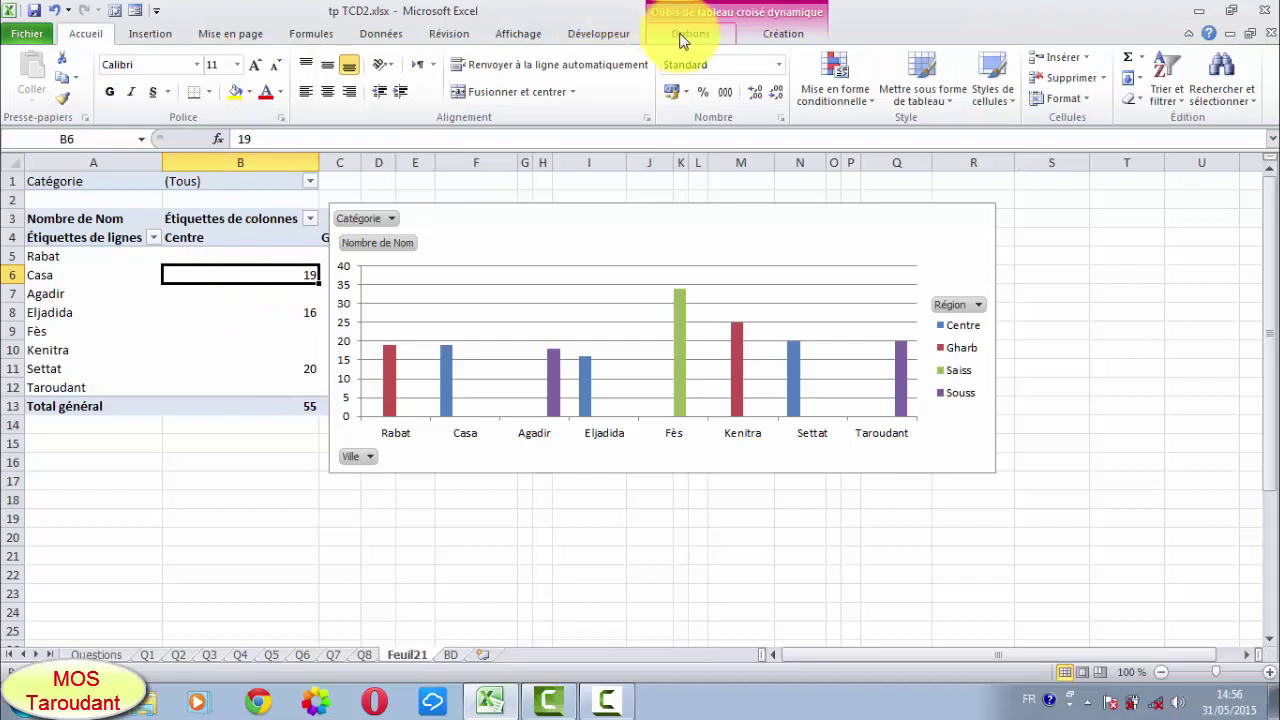
left_click(793, 33)
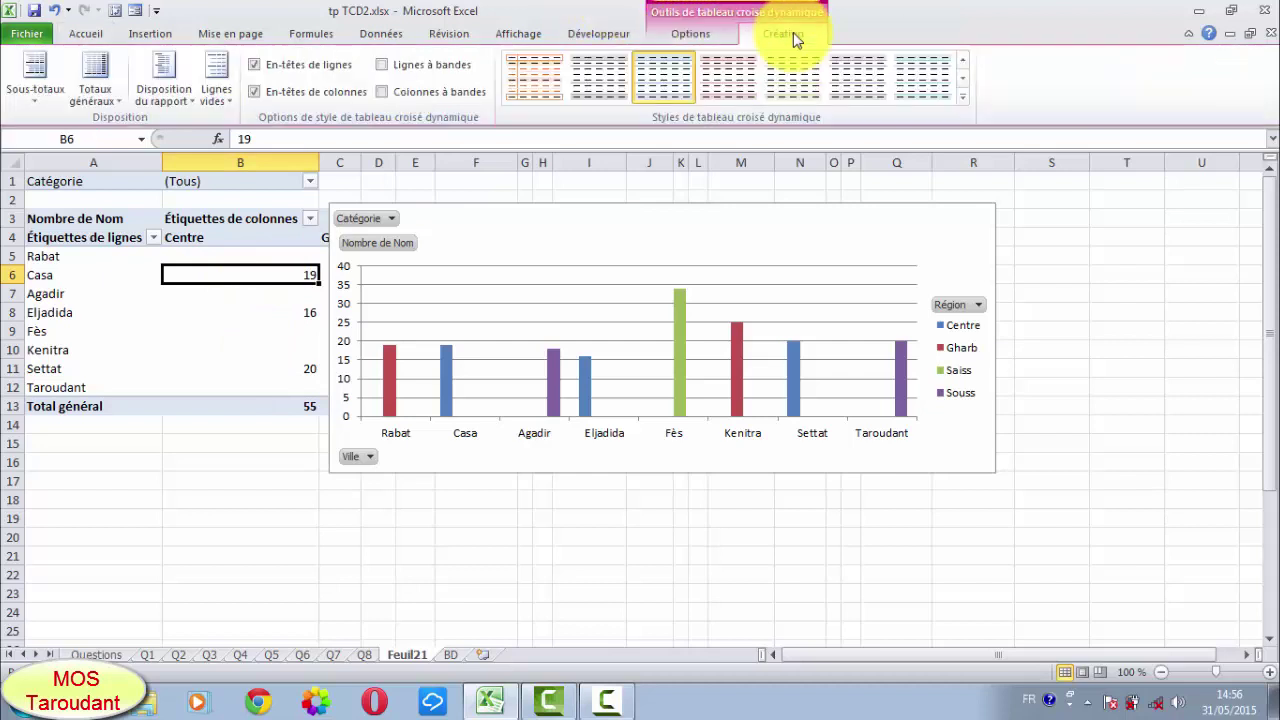
left_click(714, 40)
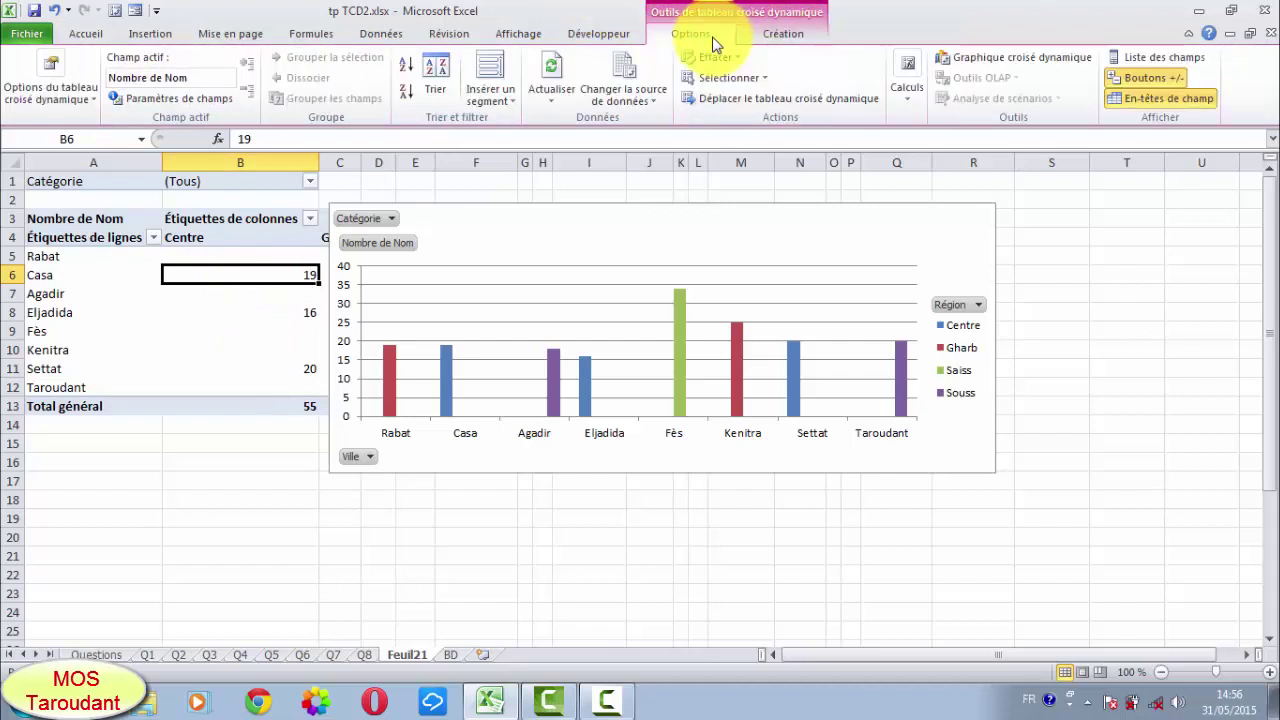
left_click(513, 102)
left_click(521, 123)
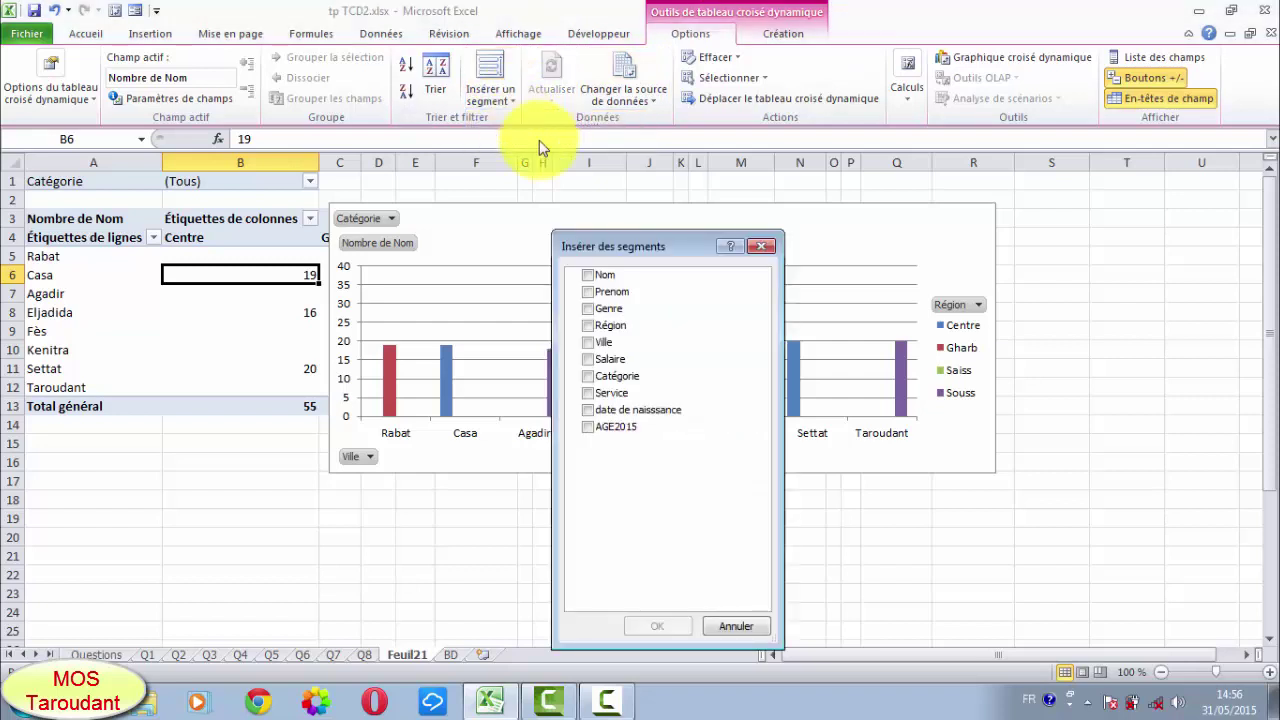
left_click(588, 325)
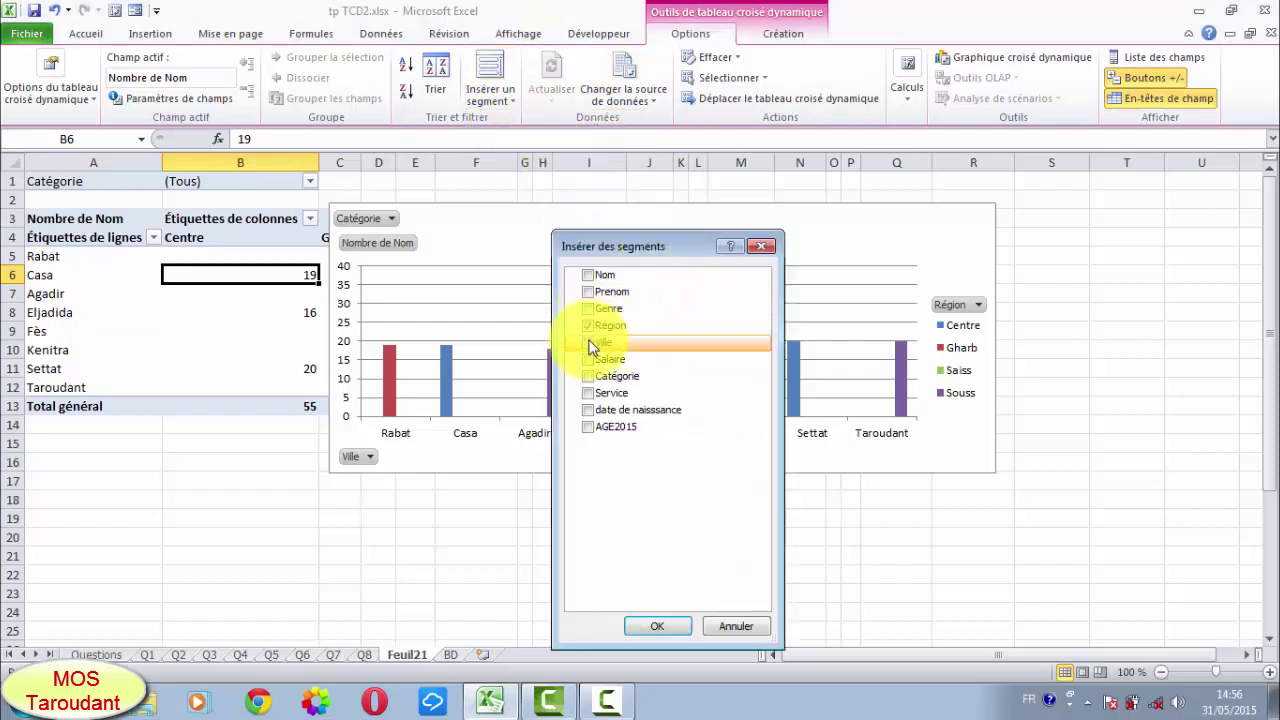
left_click(588, 343)
left_click(655, 626)
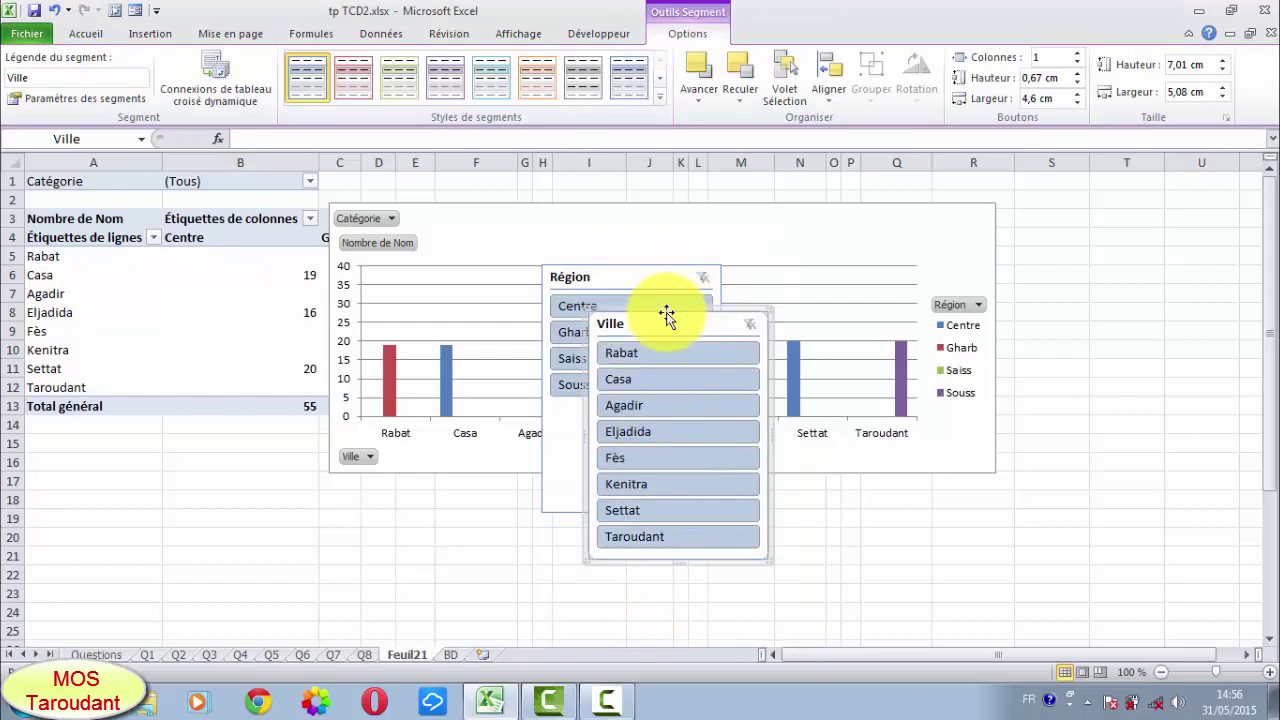
- Arrange the Région and Ville slicers side by side and shift the chart below the table
left_click_drag(666, 312, 1142, 277)
left_click_drag(606, 266, 145, 425)
left_click_drag(583, 210, 587, 390)
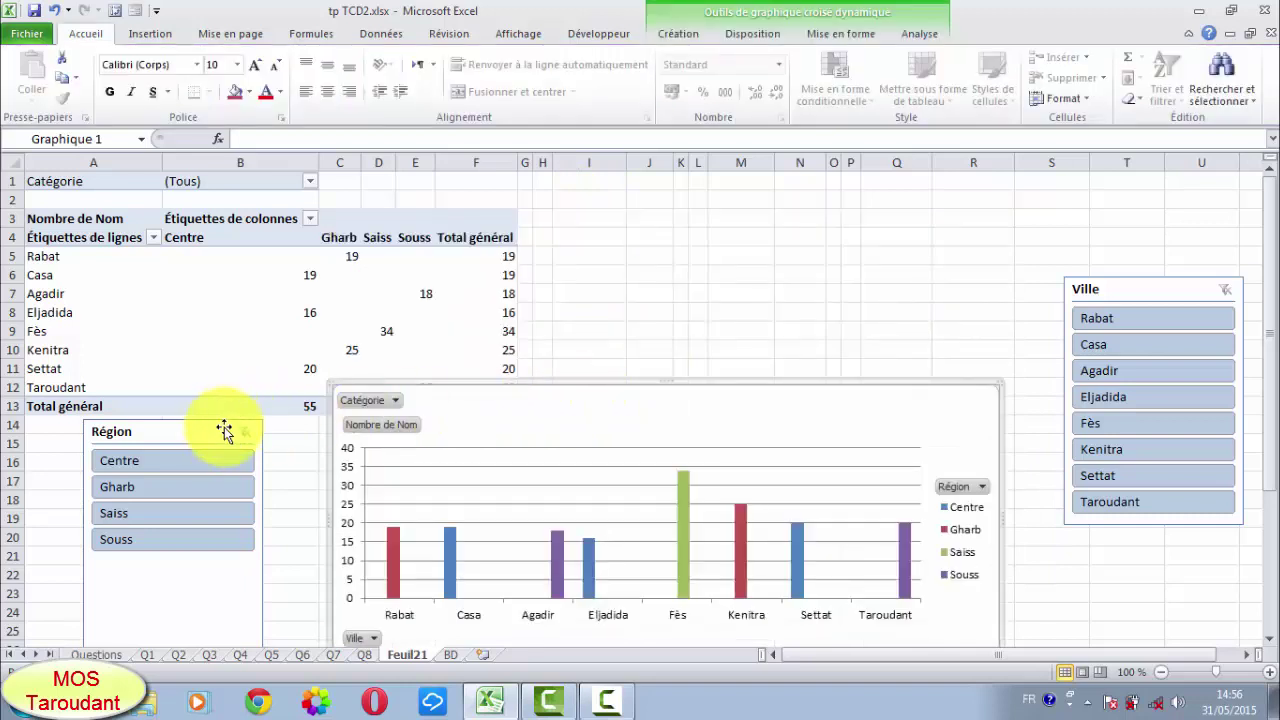
mouse_move(221, 431)
left_mouse_down()
mouse_move(665, 425)
mouse_move(661, 342)
left_mouse_up()
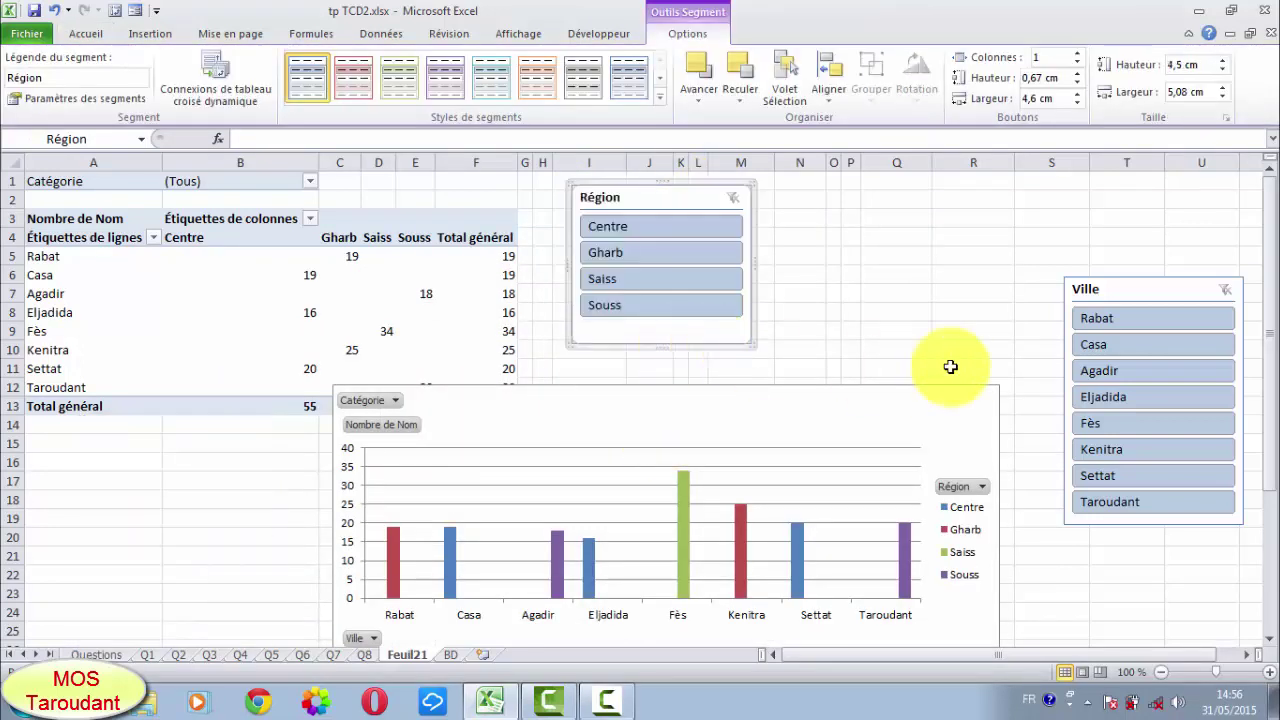
left_click(1105, 265)
left_click_drag(1105, 265, 863, 183)
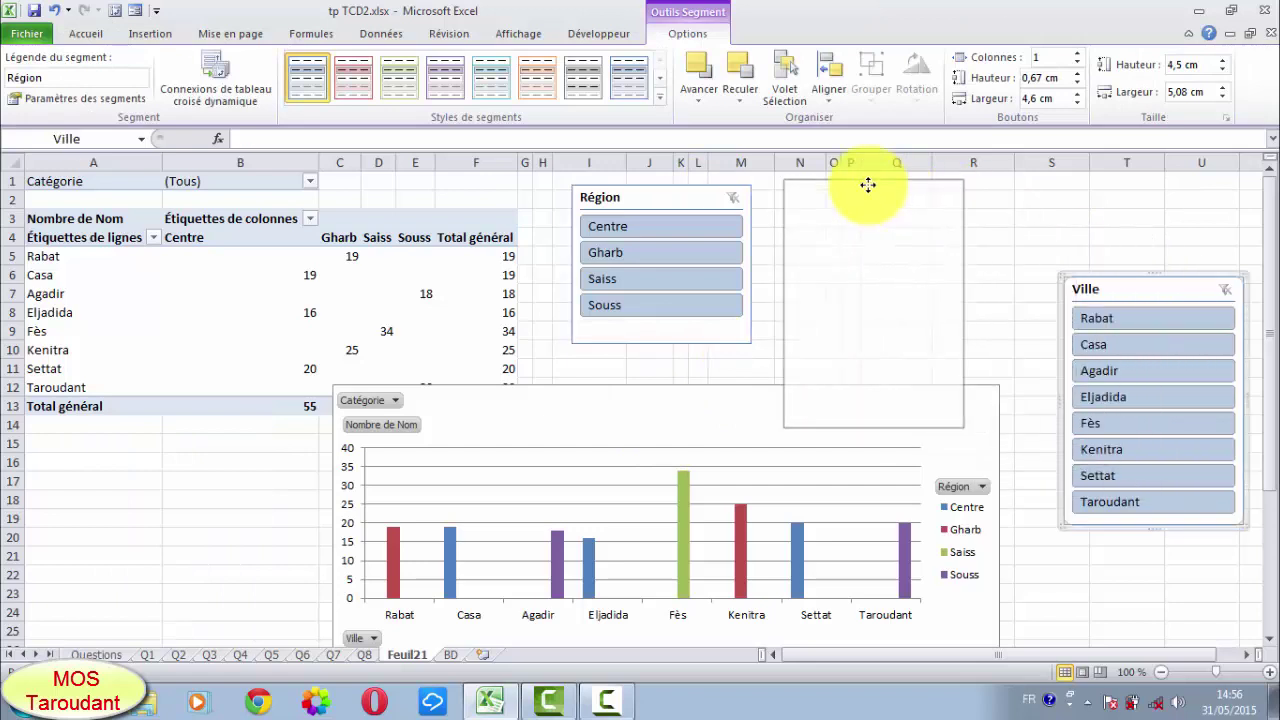
left_click_drag(873, 416, 871, 355)
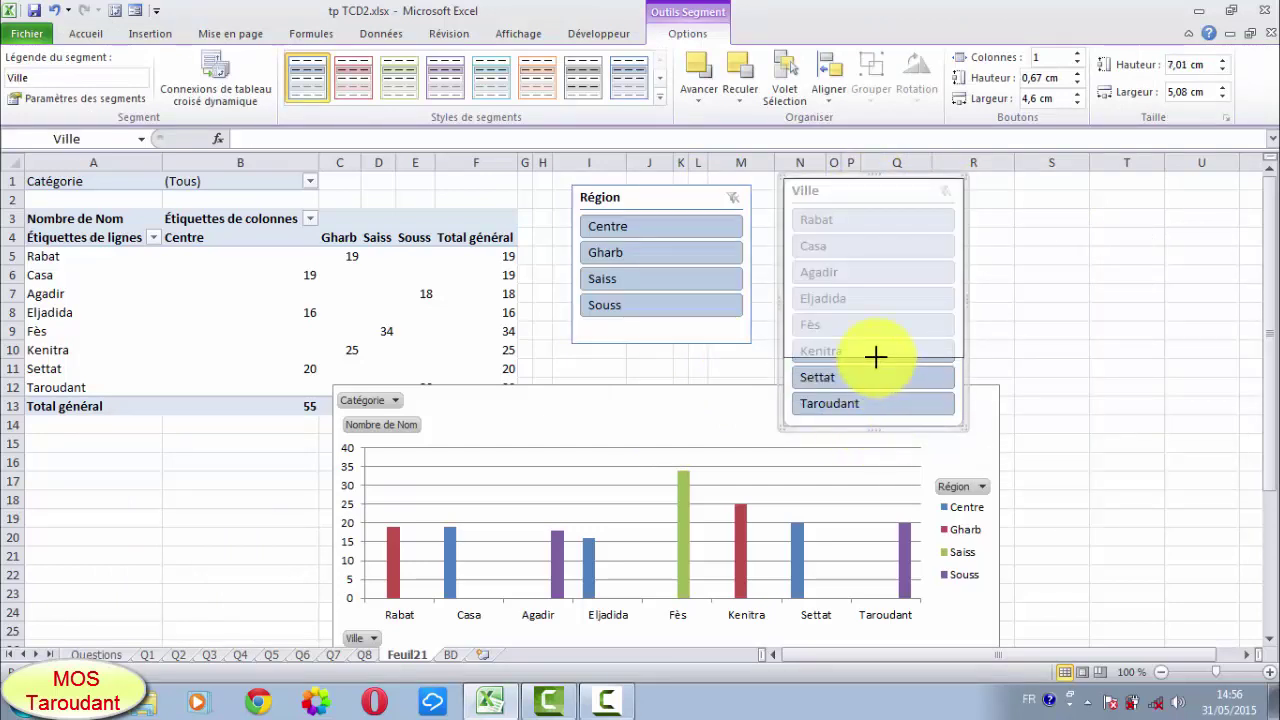
left_click_drag(712, 387, 880, 410)
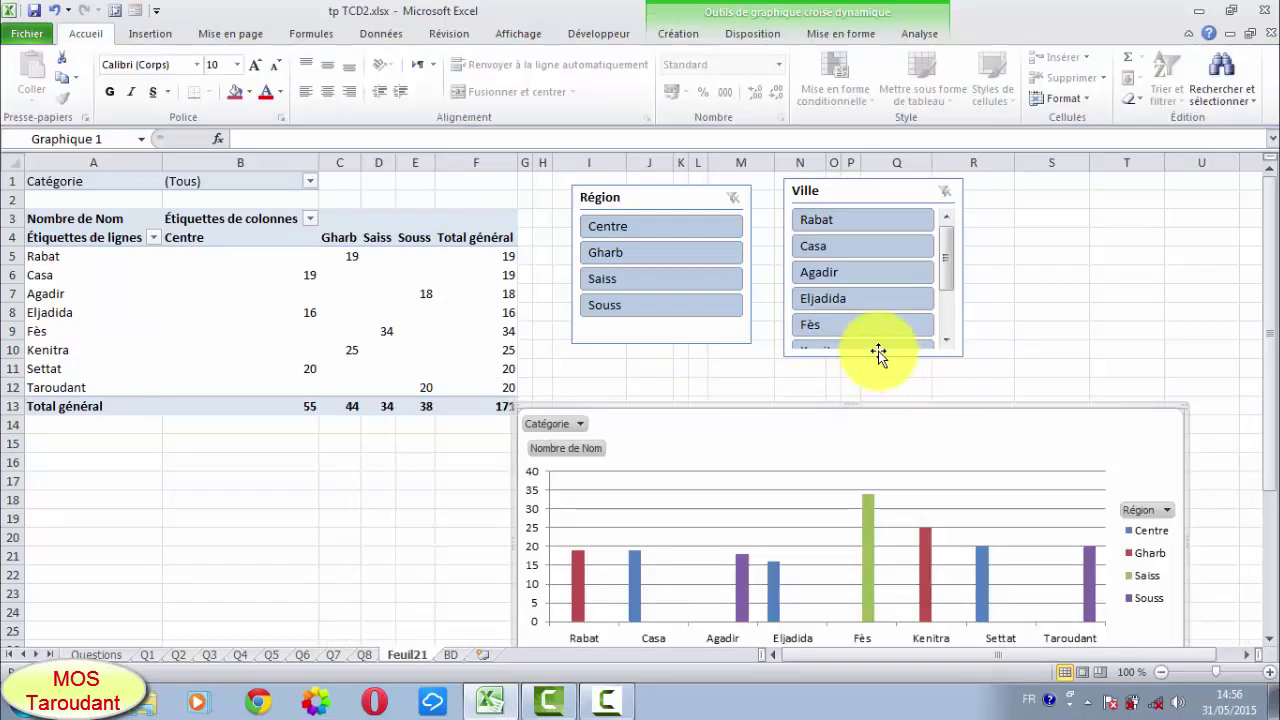
- Make the Ville slicer taller, then filter by Souss in the Région slicer: Agadir 18, Taroudant 20
left_click(878, 353)
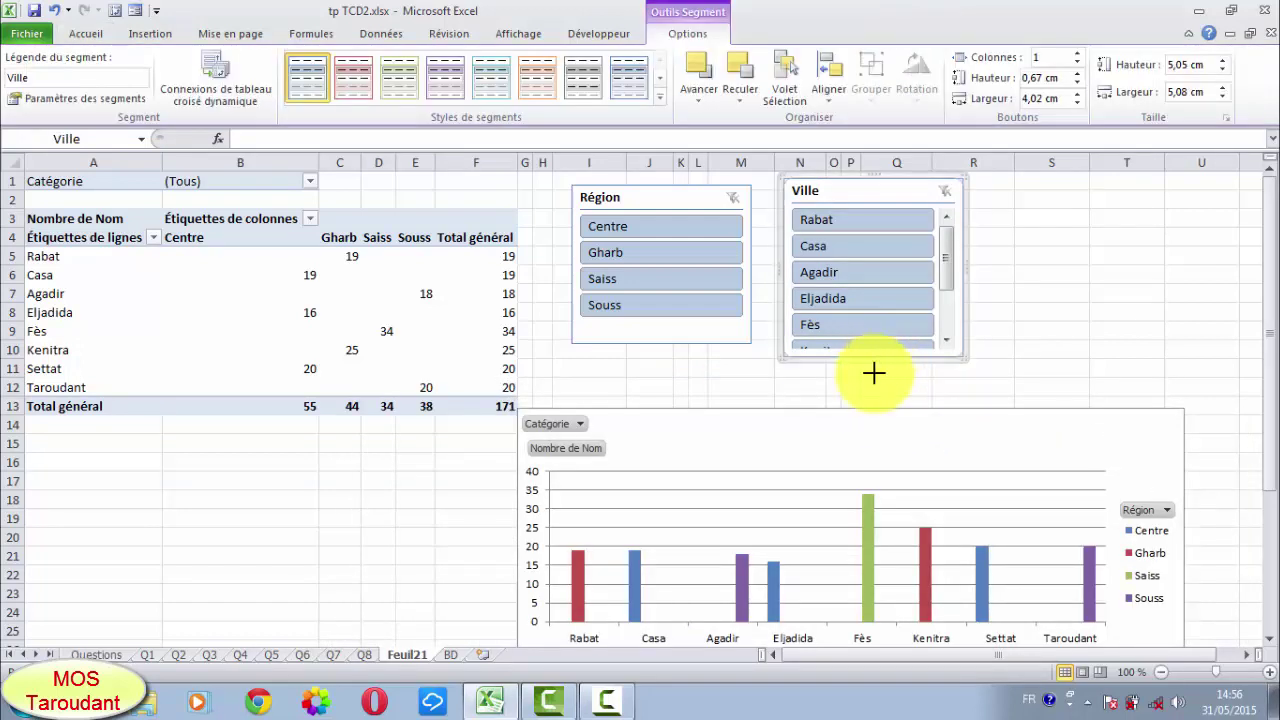
left_click_drag(873, 358, 871, 393)
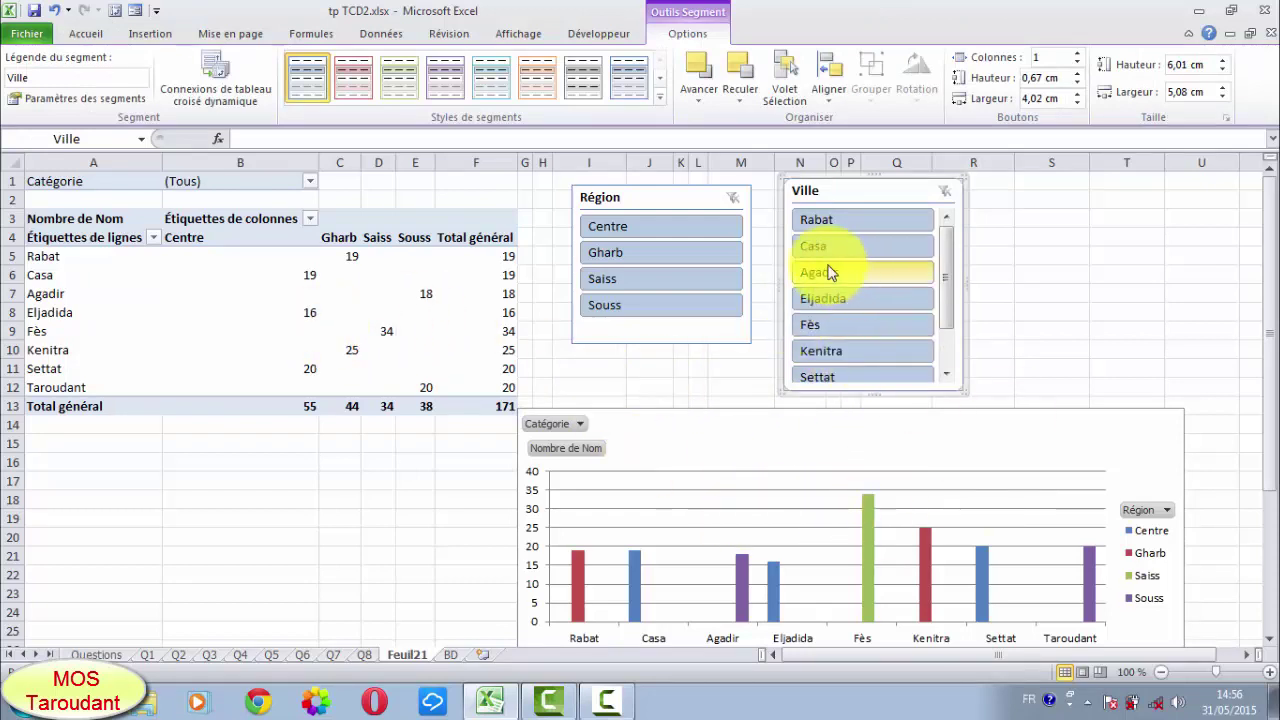
left_click(642, 228)
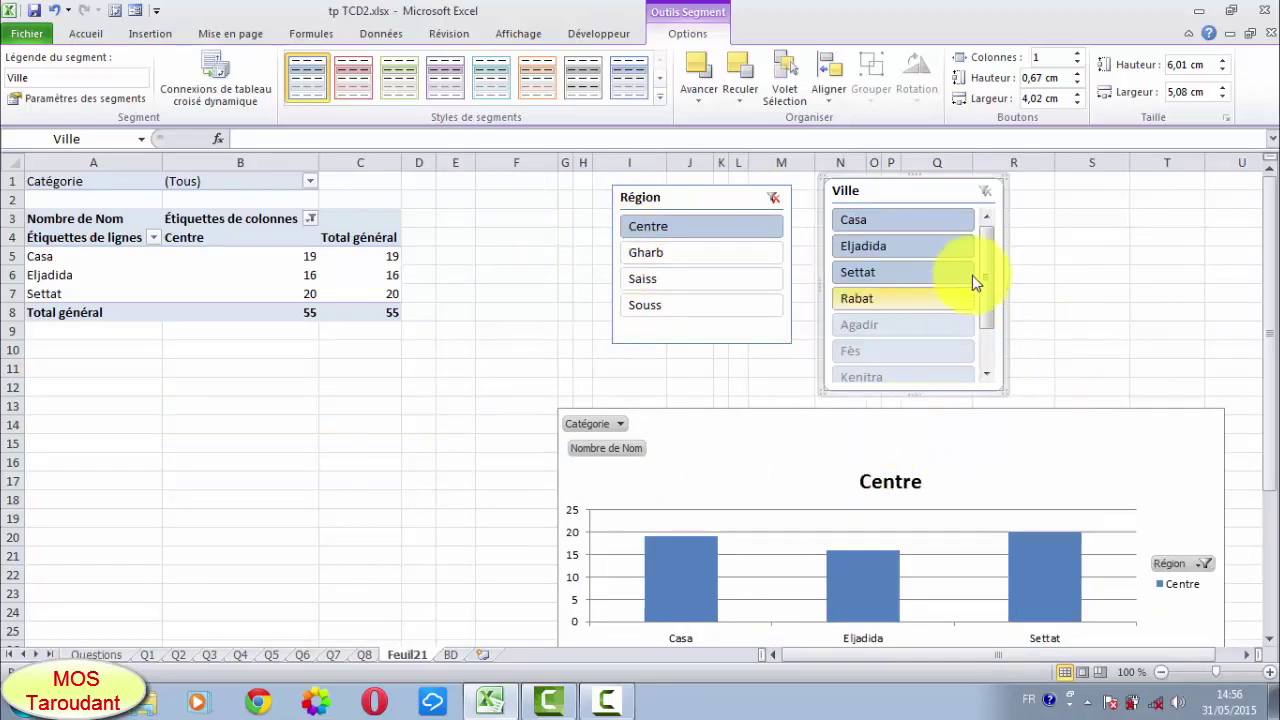
left_click(774, 199)
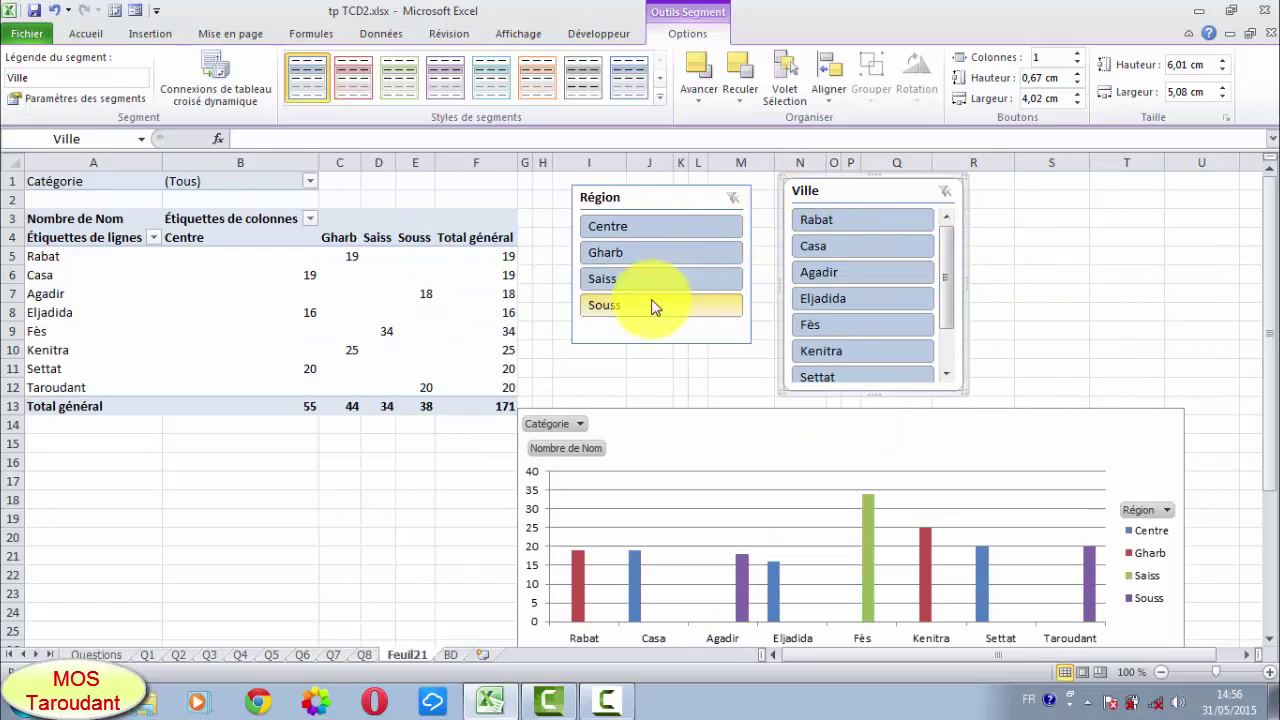
left_click(617, 310)
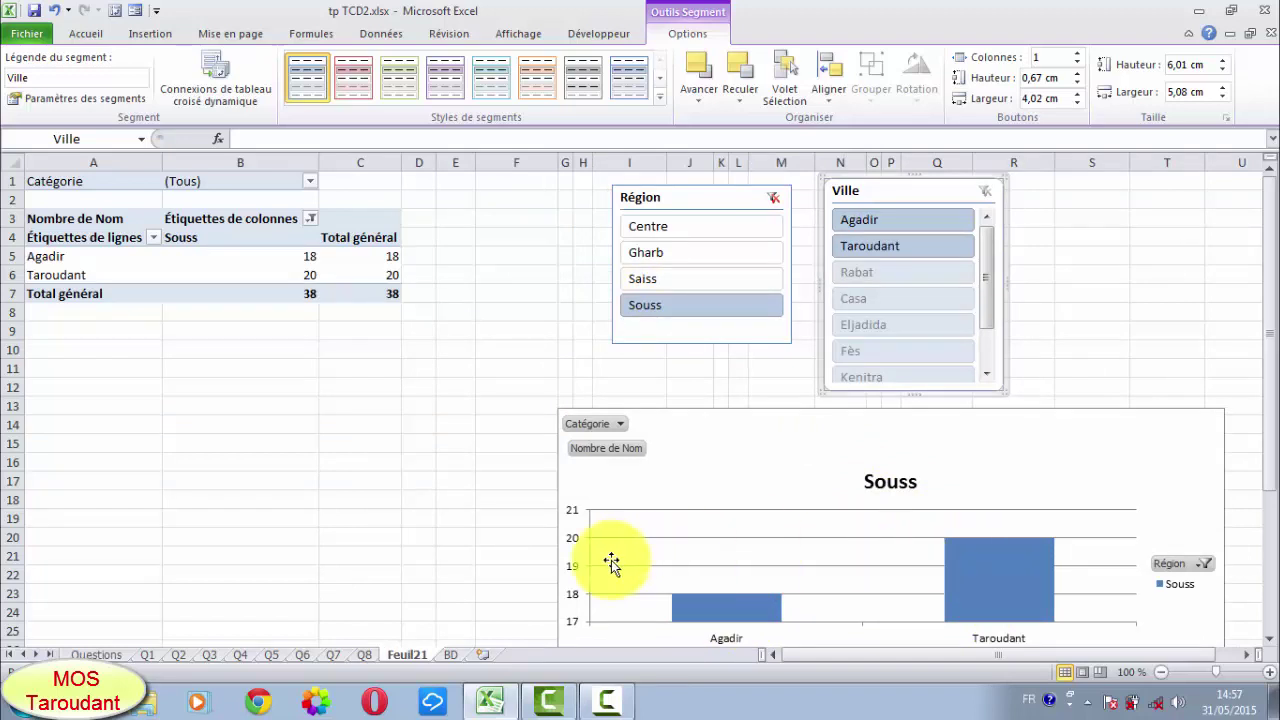
- Rename the Feuil21 sheet to Q9
right_click(422, 660)
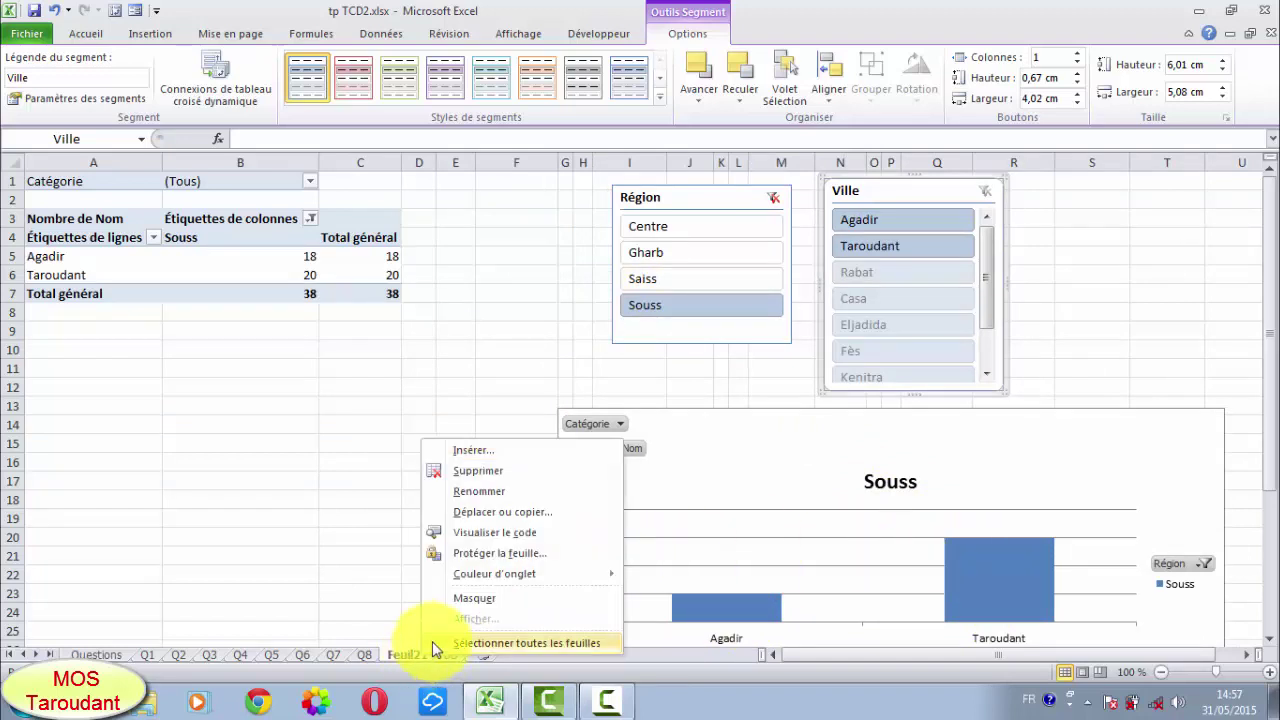
left_click(481, 494)
left_click(432, 650)
type("Q9")
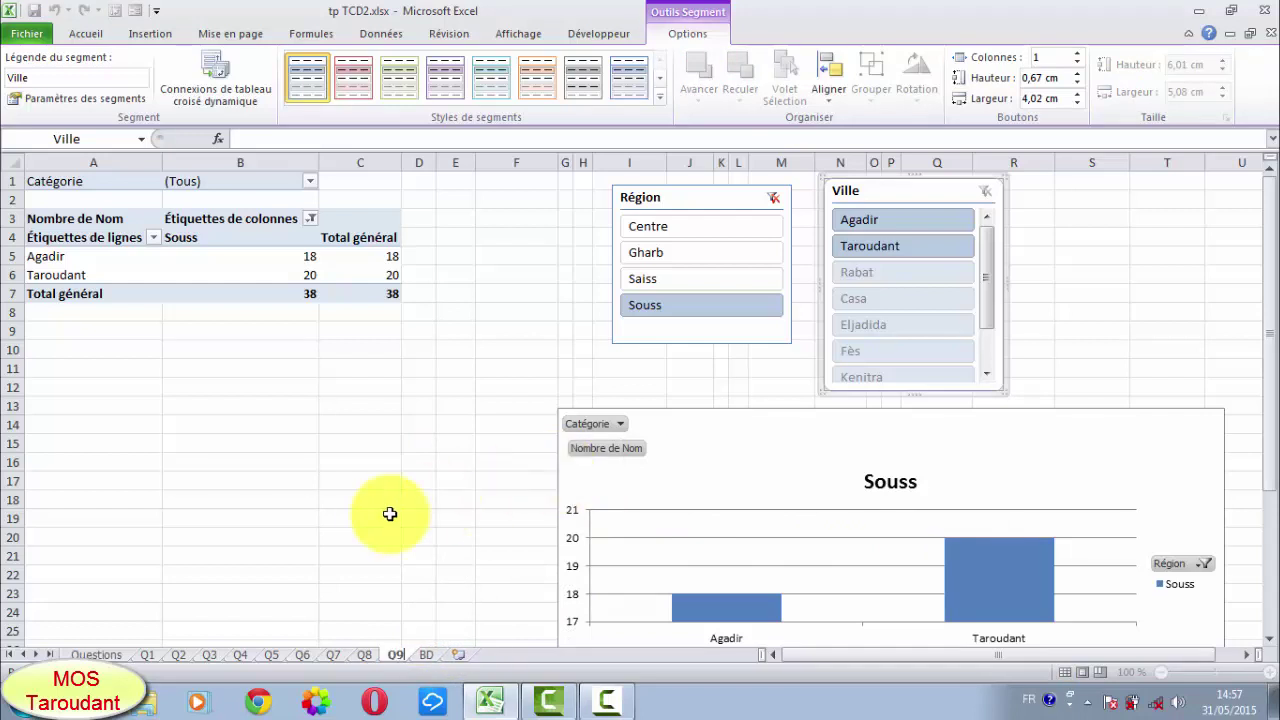
left_click(388, 516)
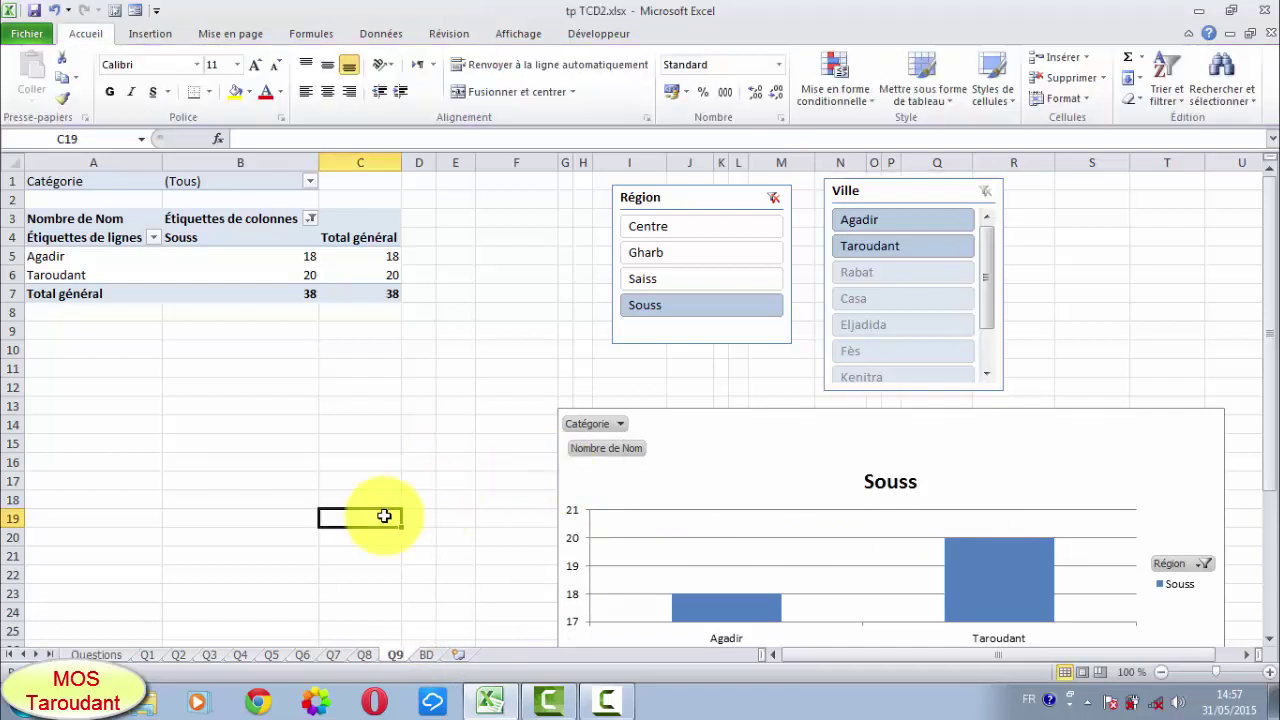
- Review question 10 on the Questions sheet about grouping regions into Nord and Sud
left_click(100, 655)
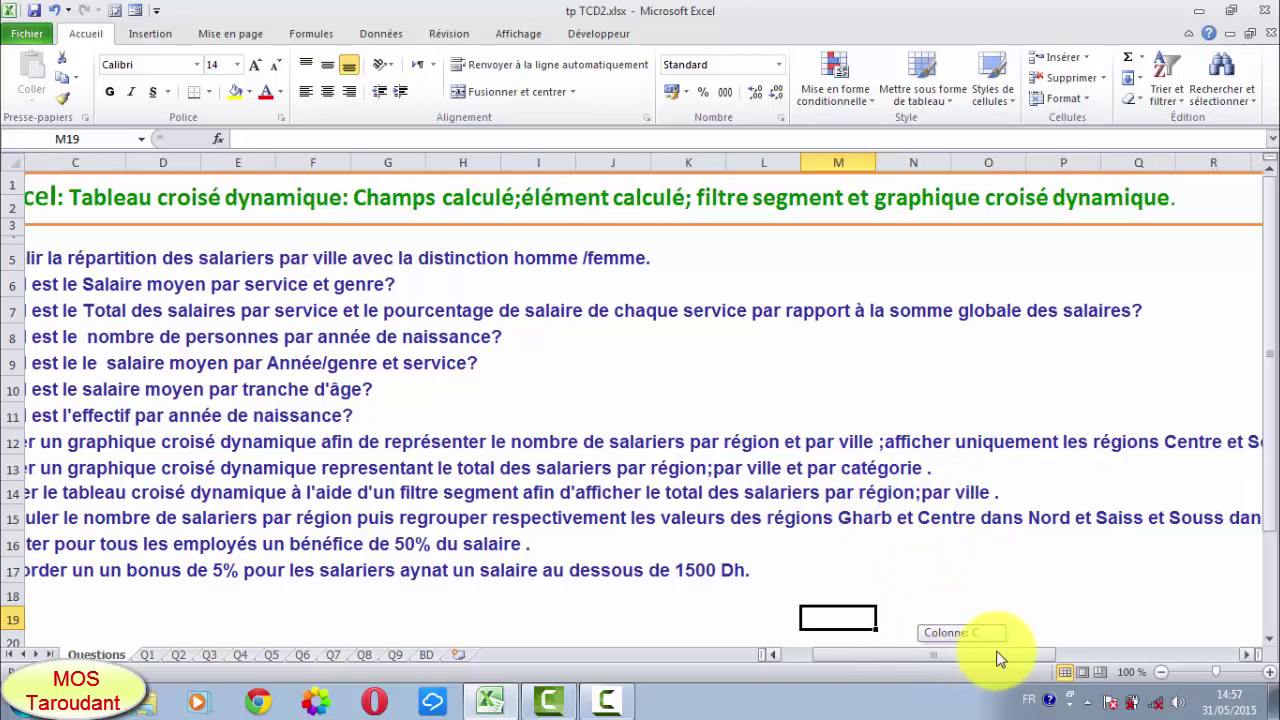
left_click_drag(965, 658, 1023, 662)
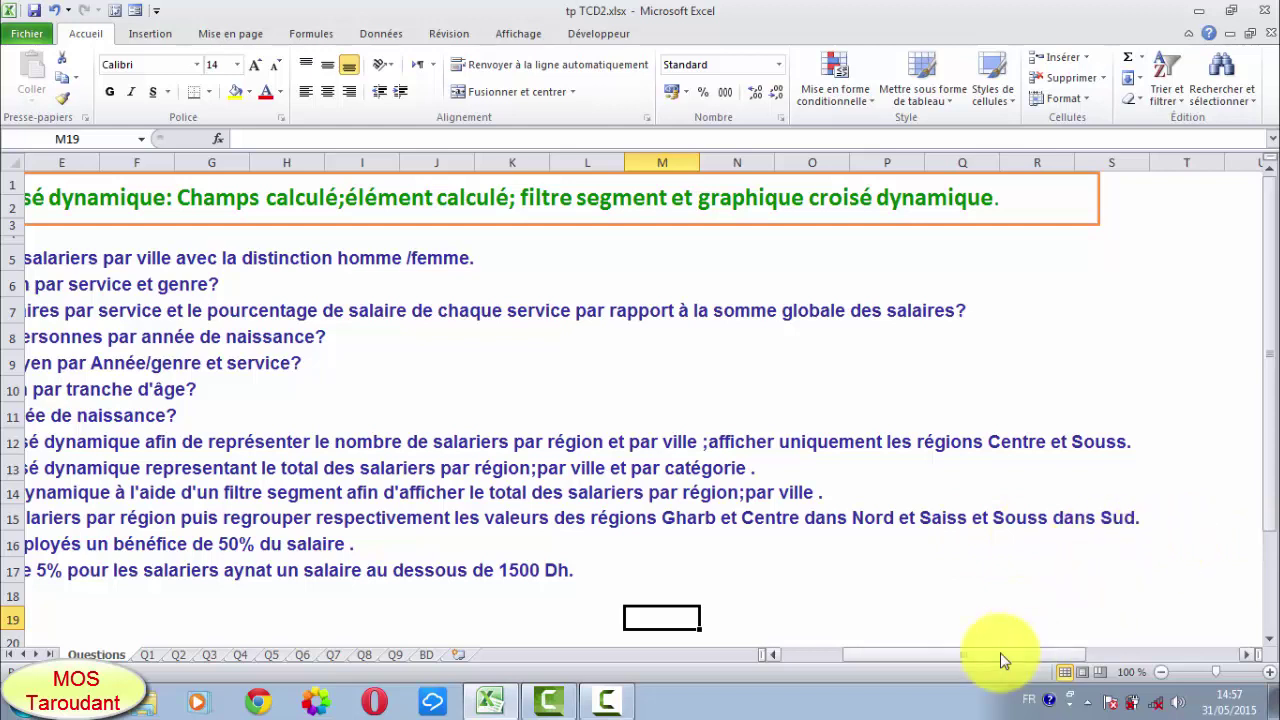
left_click_drag(1003, 660, 925, 665)
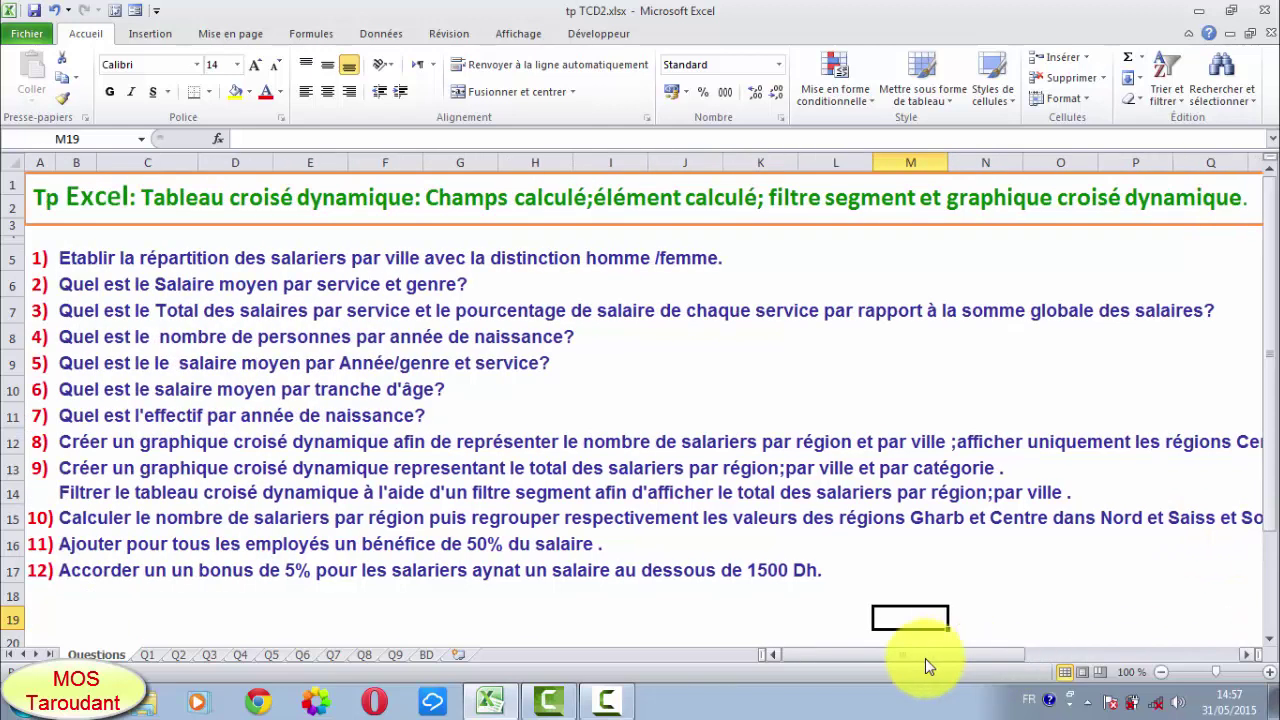
- Create a new pivot table on a new sheet from the BD employee data
left_click(425, 655)
left_click(340, 443)
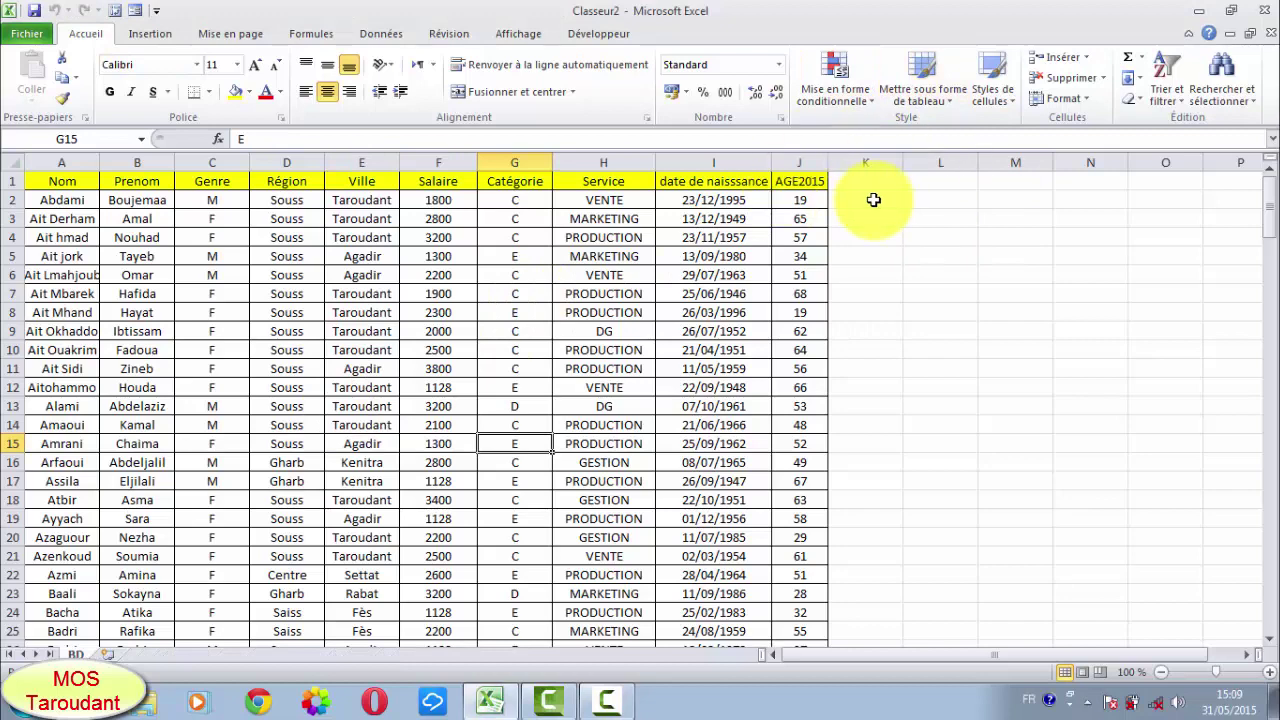
left_click(155, 35)
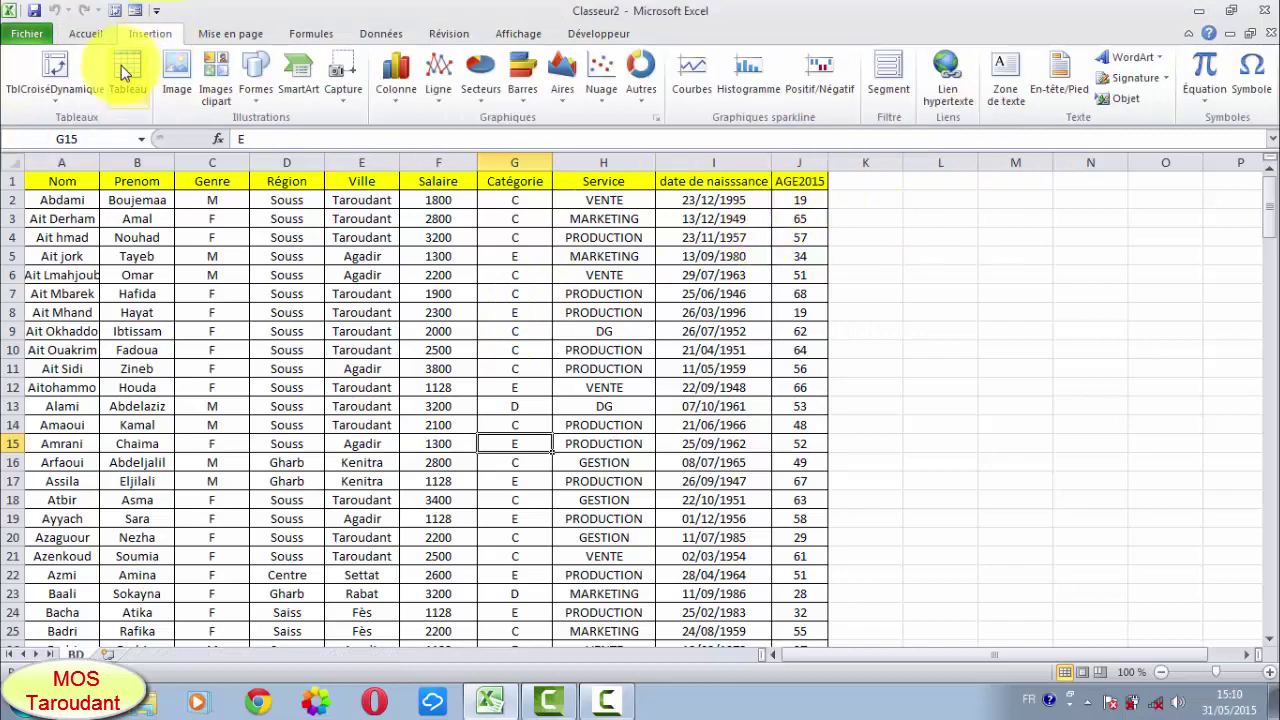
left_click(70, 96)
left_click(85, 121)
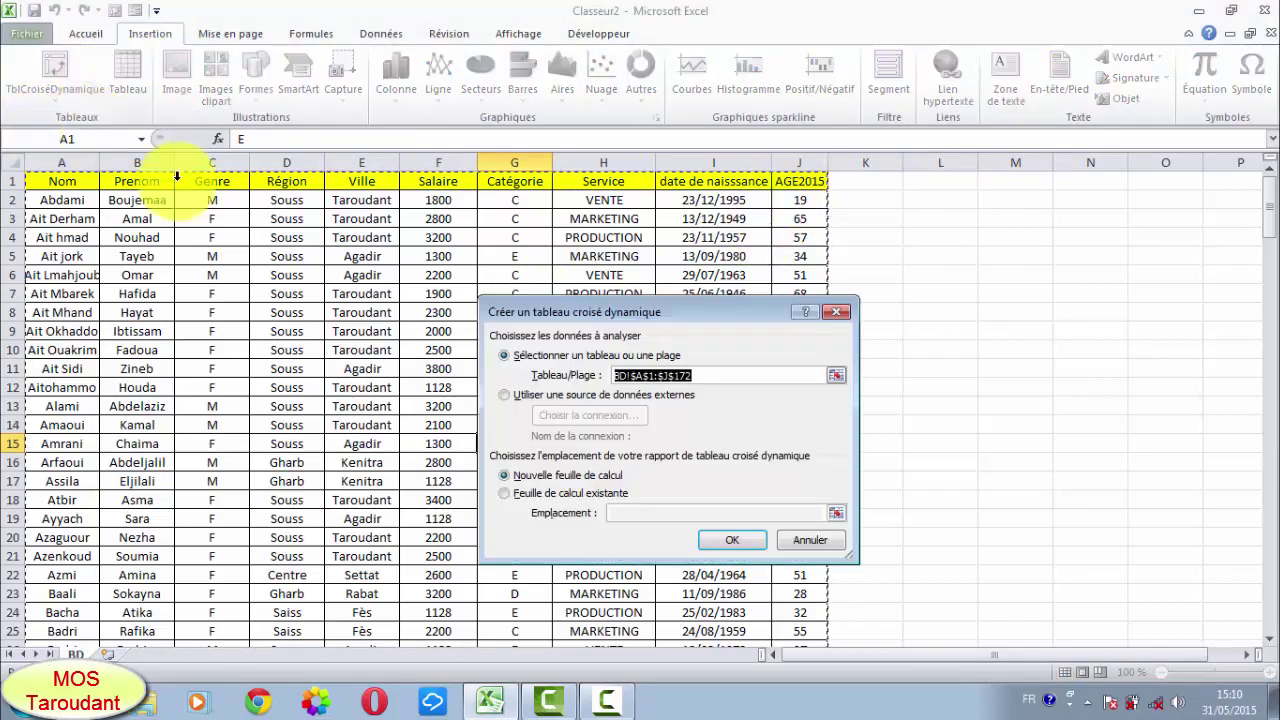
left_click(748, 532)
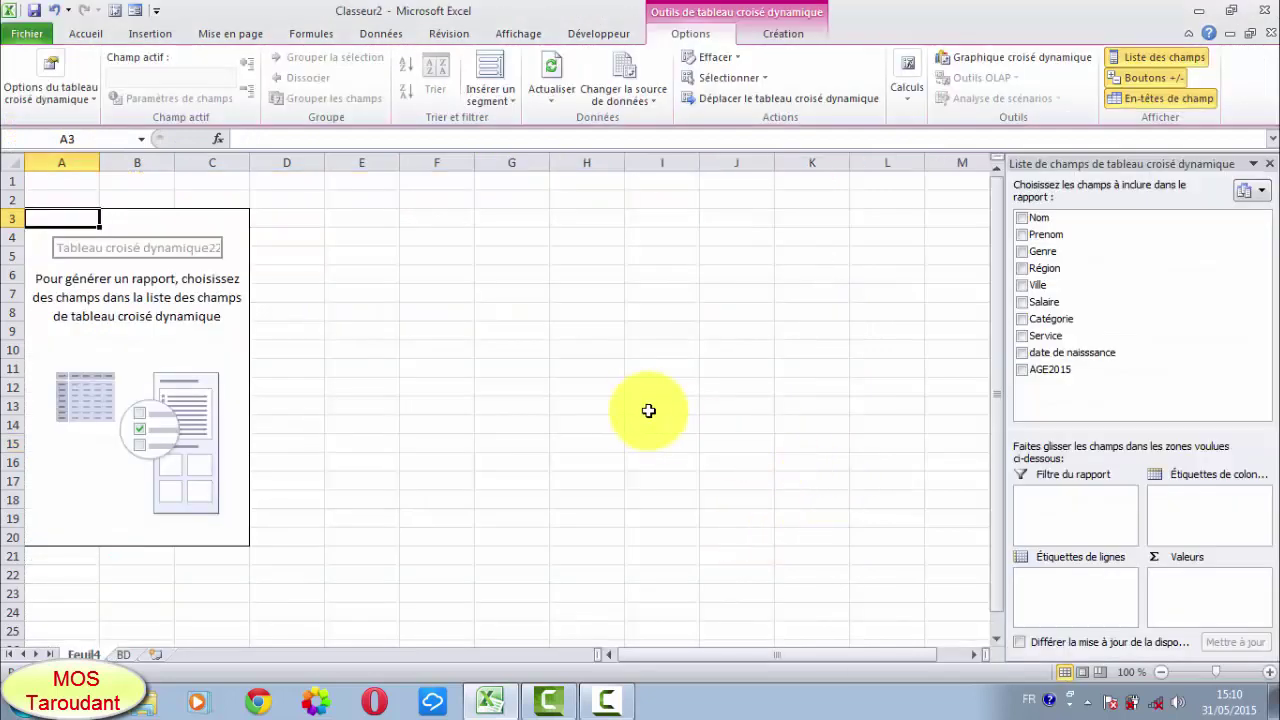
- Count Nom per Région: Centre 55, Gharb 44, Saiss 34, Souss 38, total 171
mouse_move(1048, 268)
left_click_drag(1057, 270, 1062, 578)
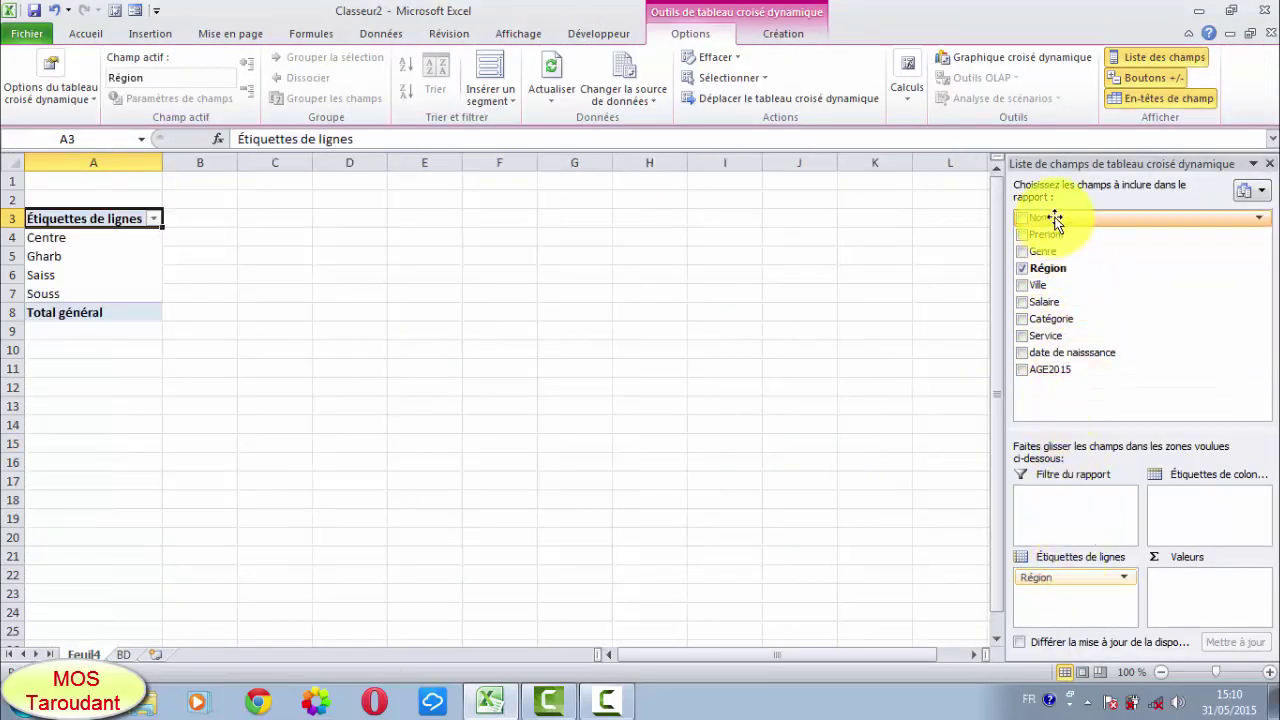
left_click_drag(1040, 217, 1168, 588)
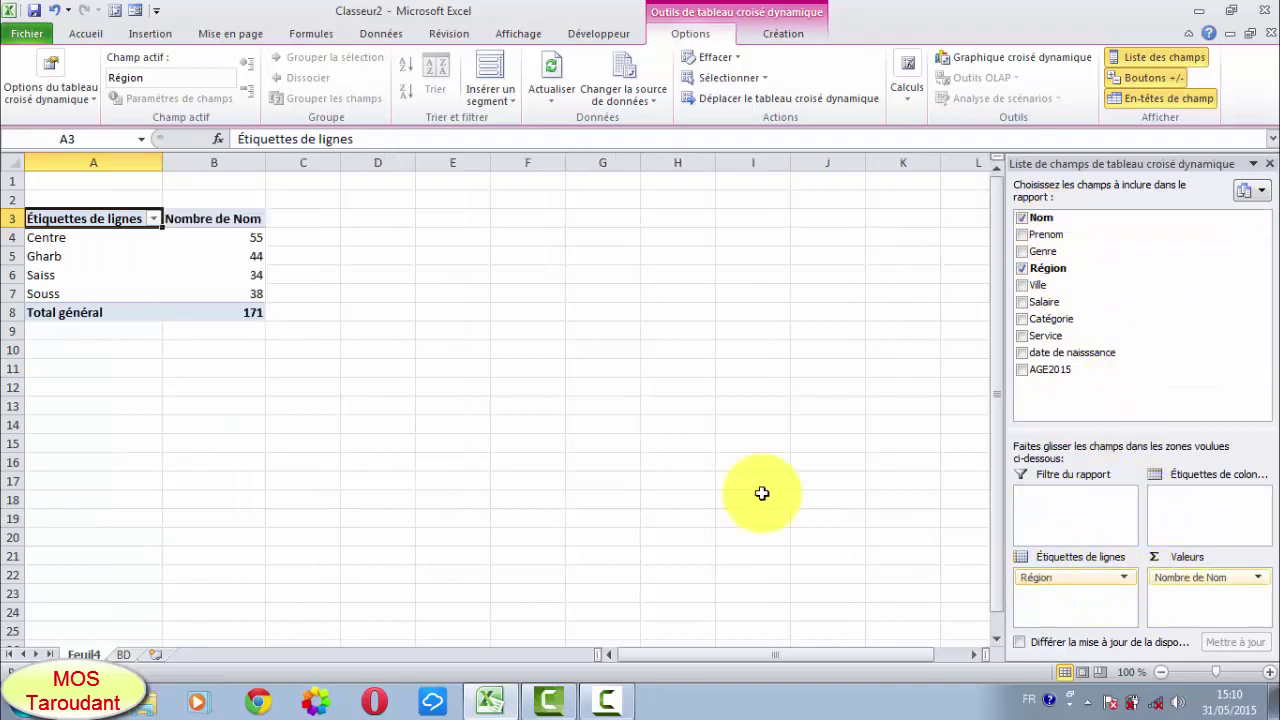
left_click(908, 92)
left_click(1080, 180)
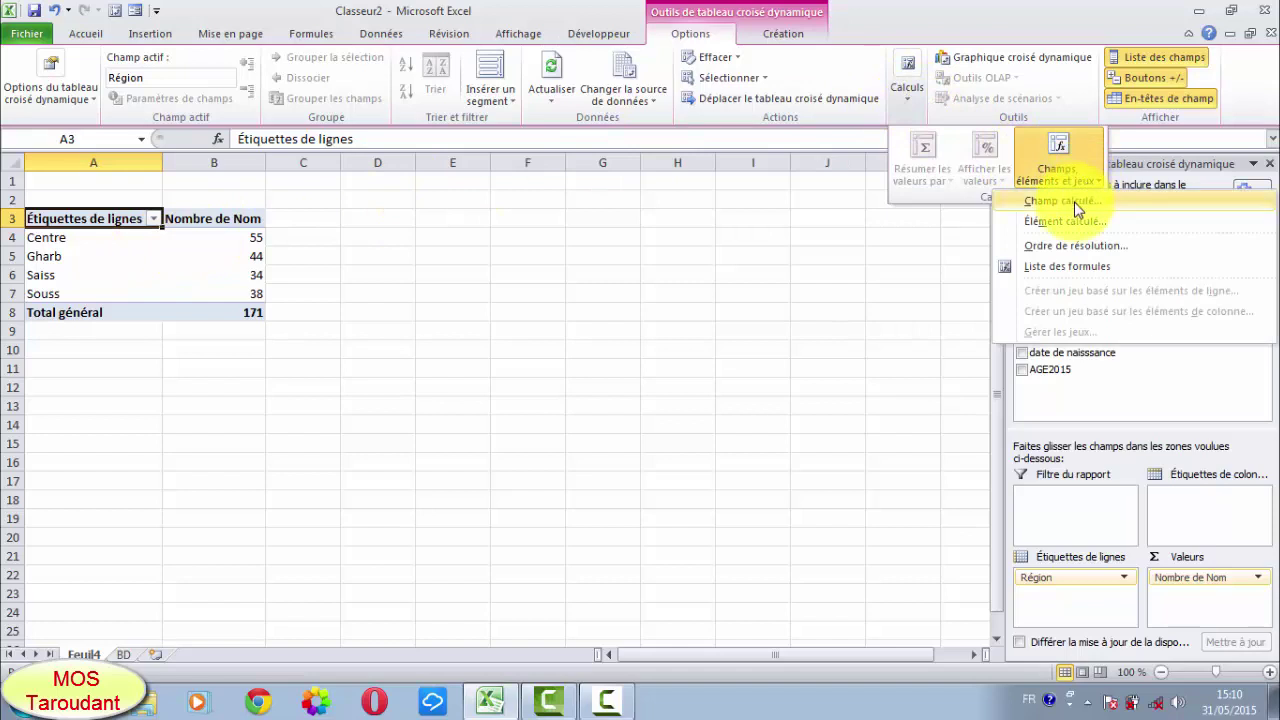
- Add a calculated Région item Nord with formula =Centre+Gharb, so the pivot shows 99
left_click(1060, 221)
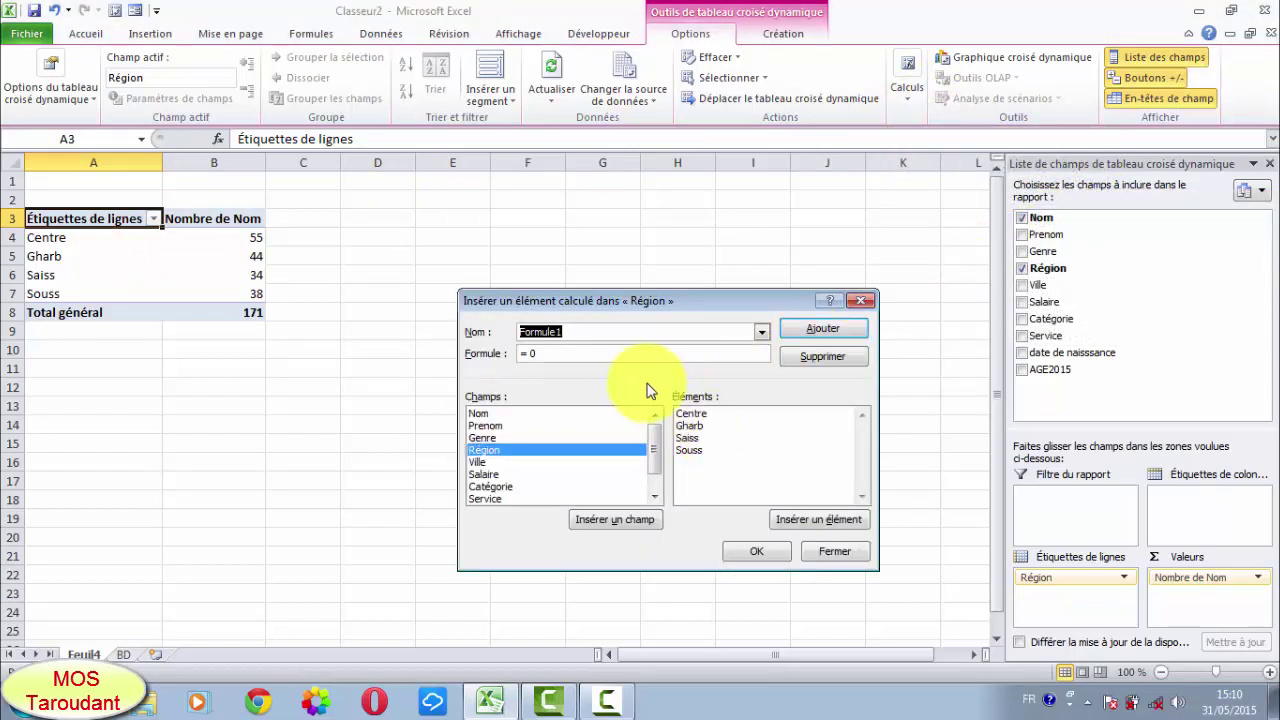
type("Nord")
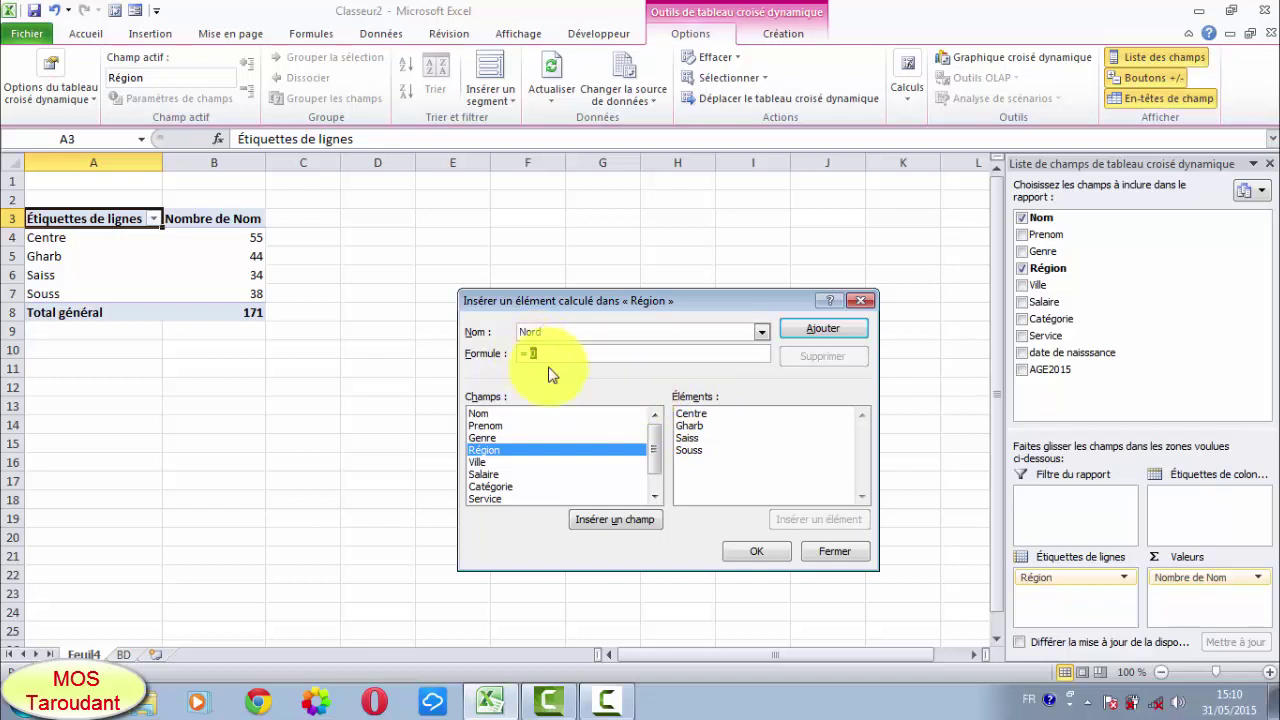
double_click(697, 413)
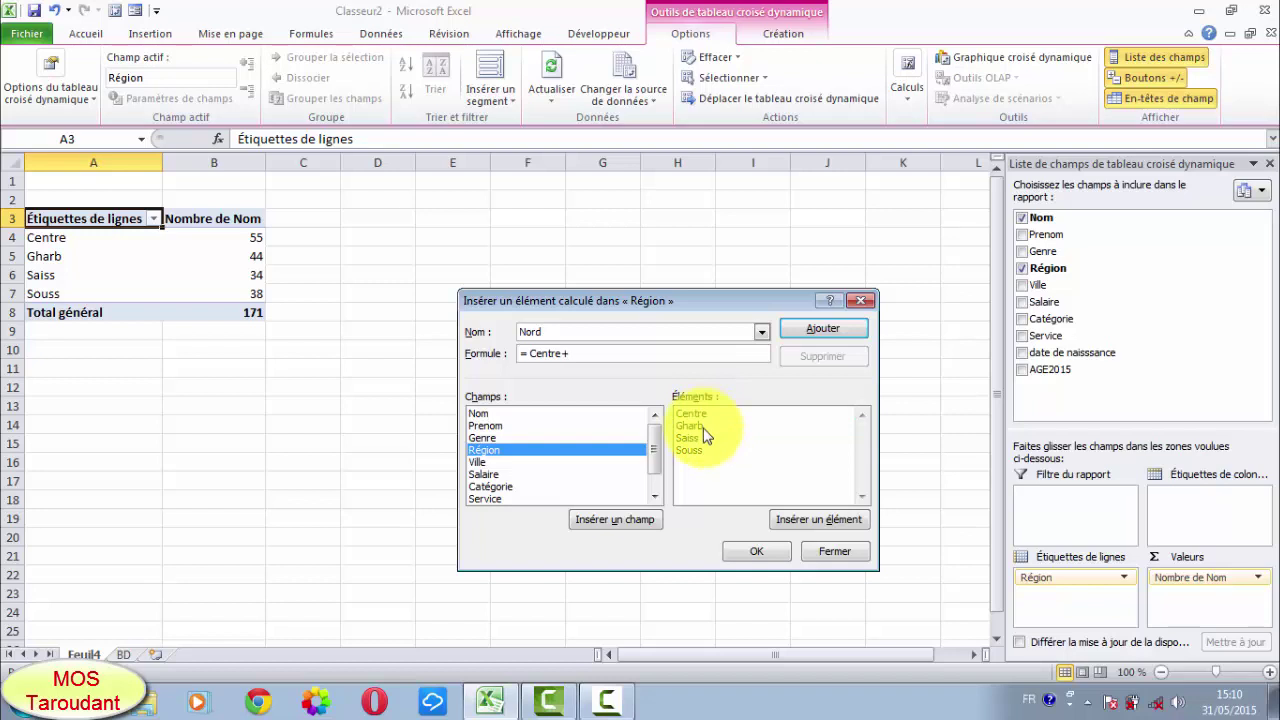
left_click(692, 425)
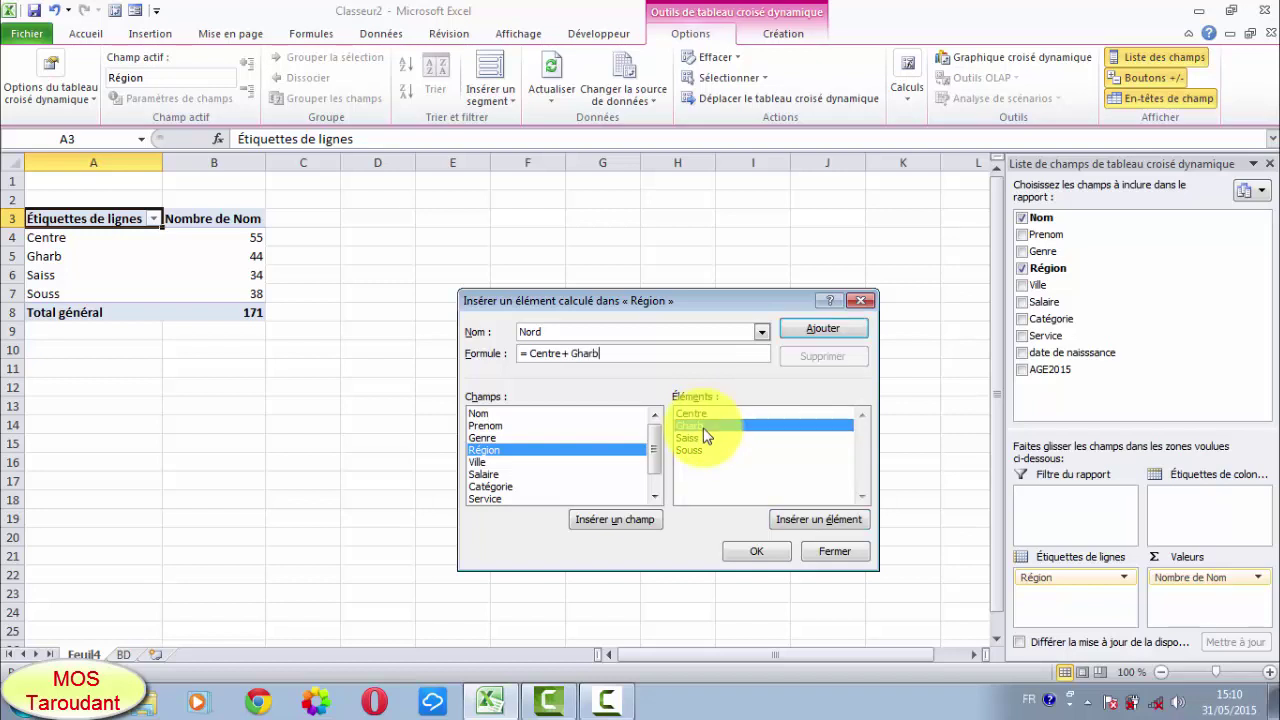
left_click(822, 329)
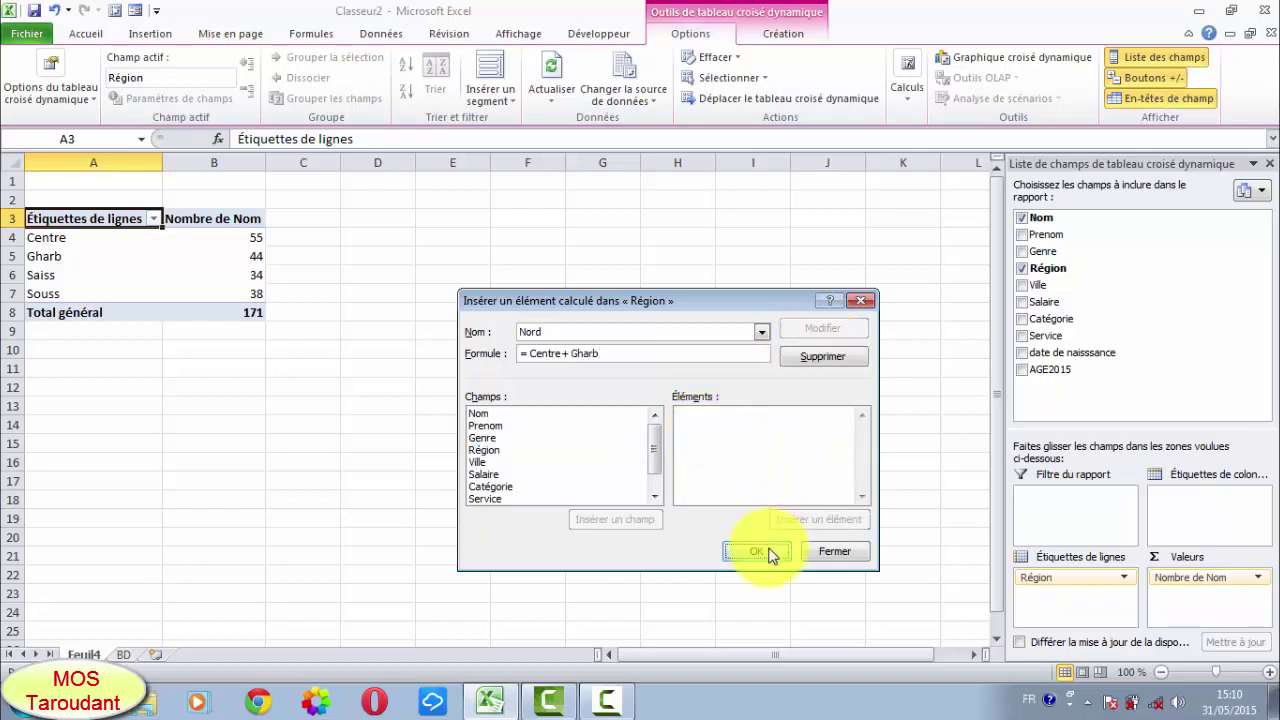
left_click(768, 554)
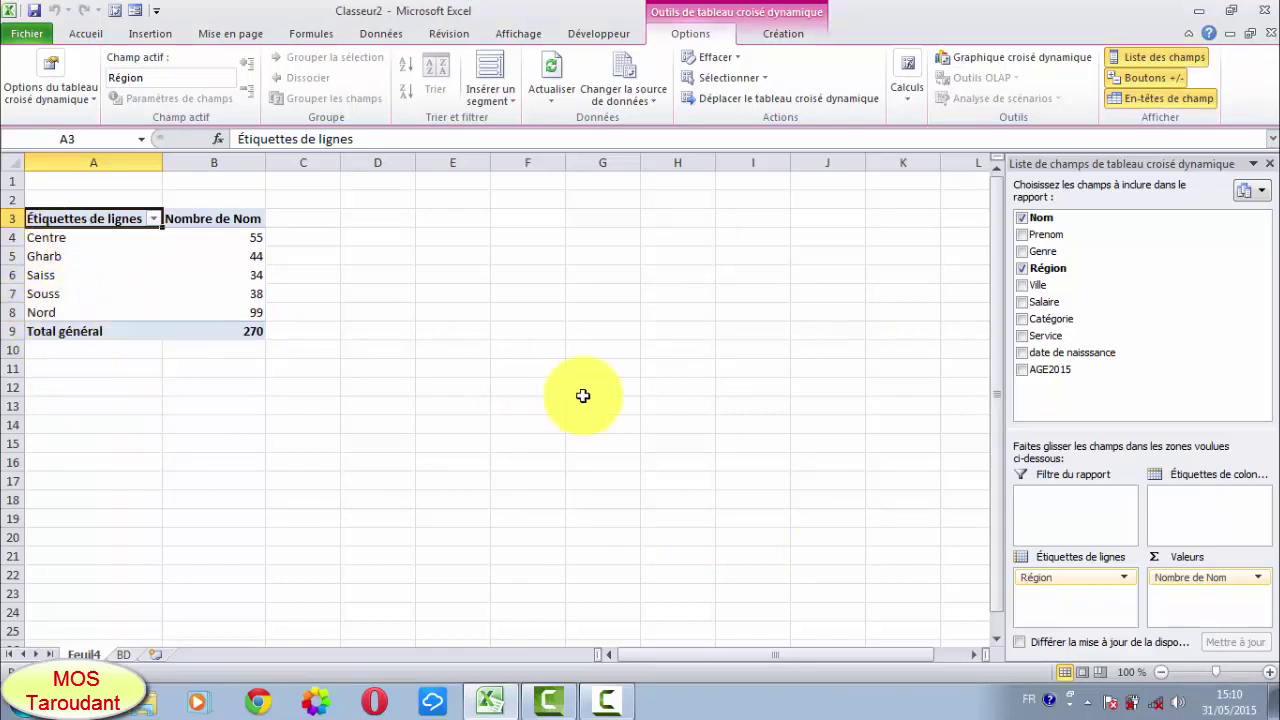
left_click(914, 100)
- Add a second calculated Région item, Sud, including Souss, then check the Nord formula and Sud group
left_click(1062, 165)
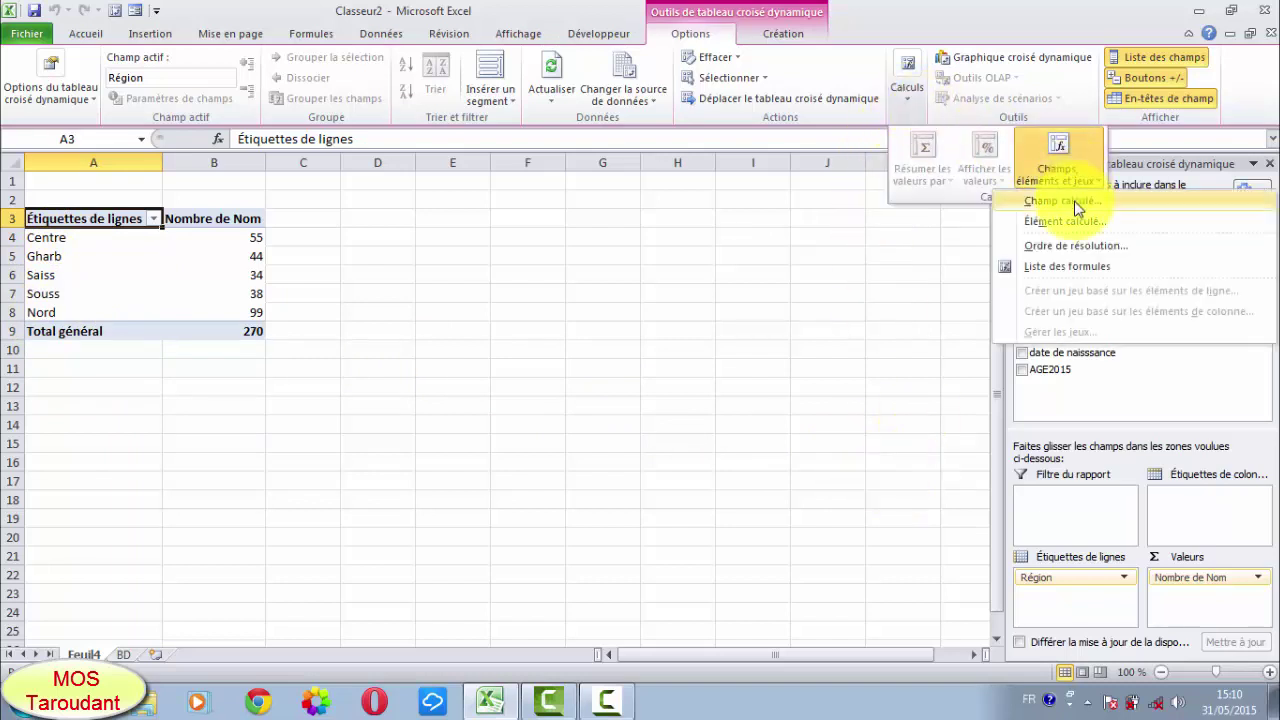
left_click(1064, 221)
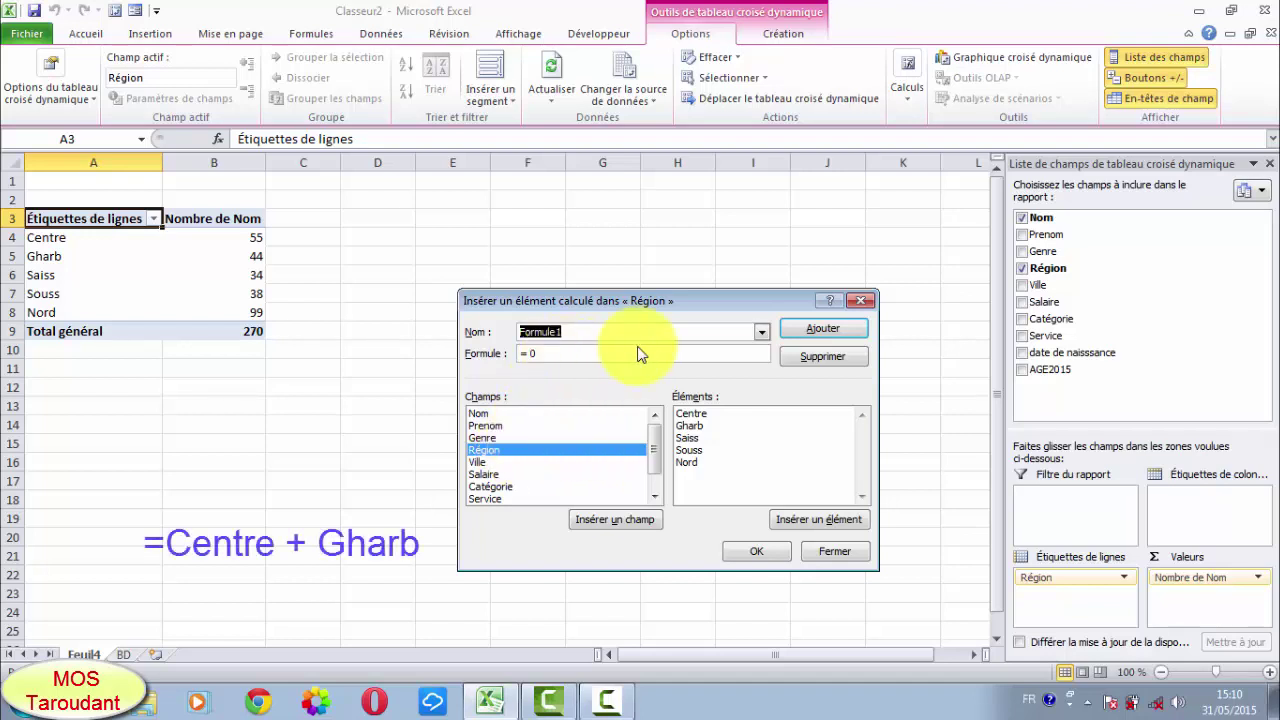
type("Sud")
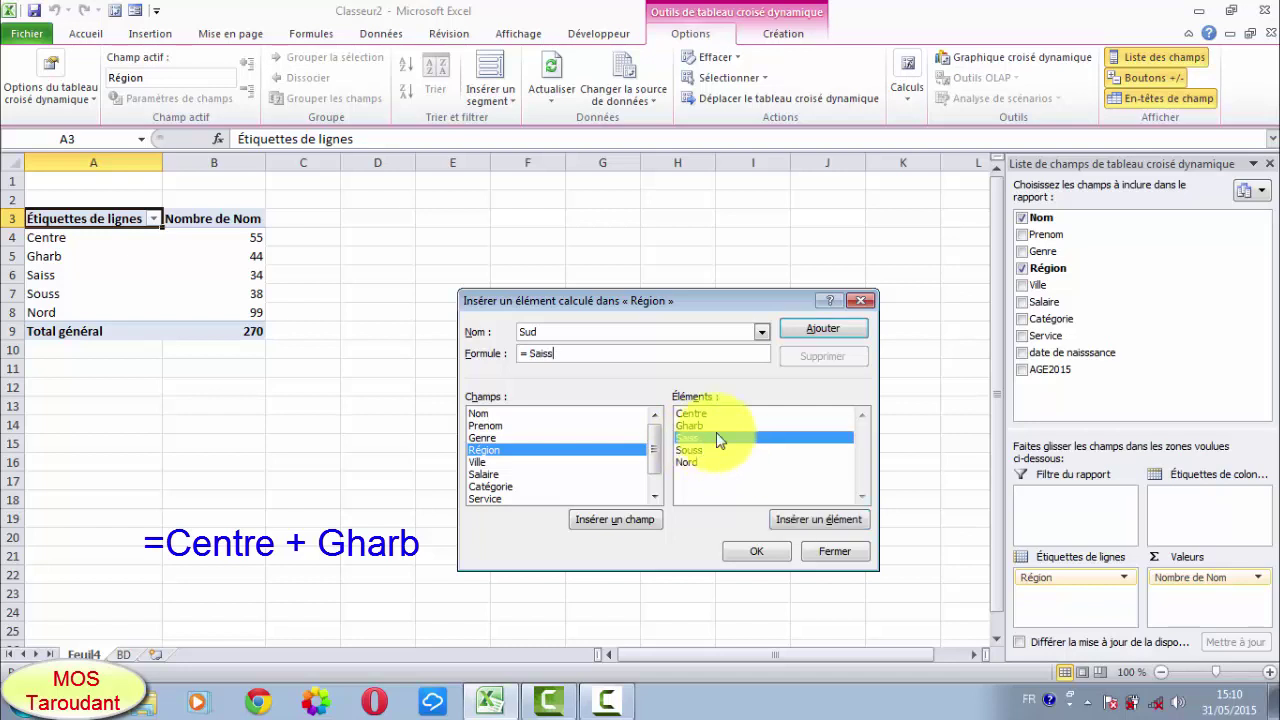
type("+")
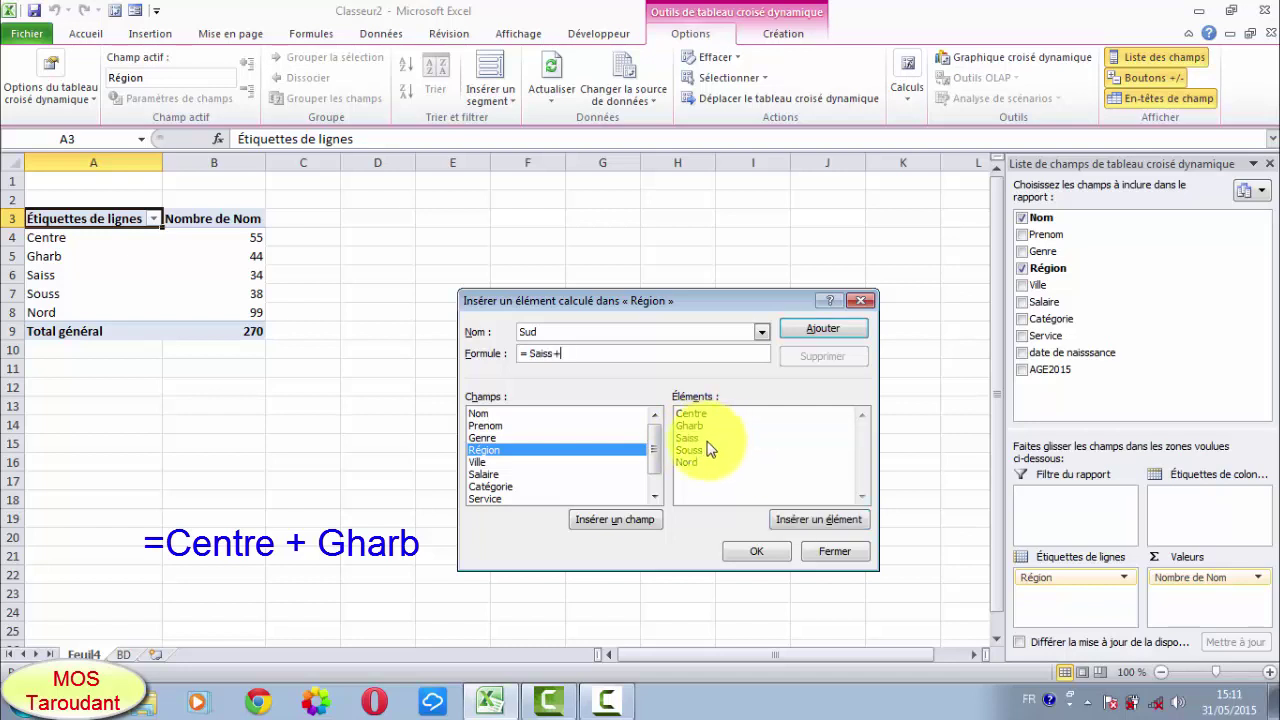
double_click(686, 451)
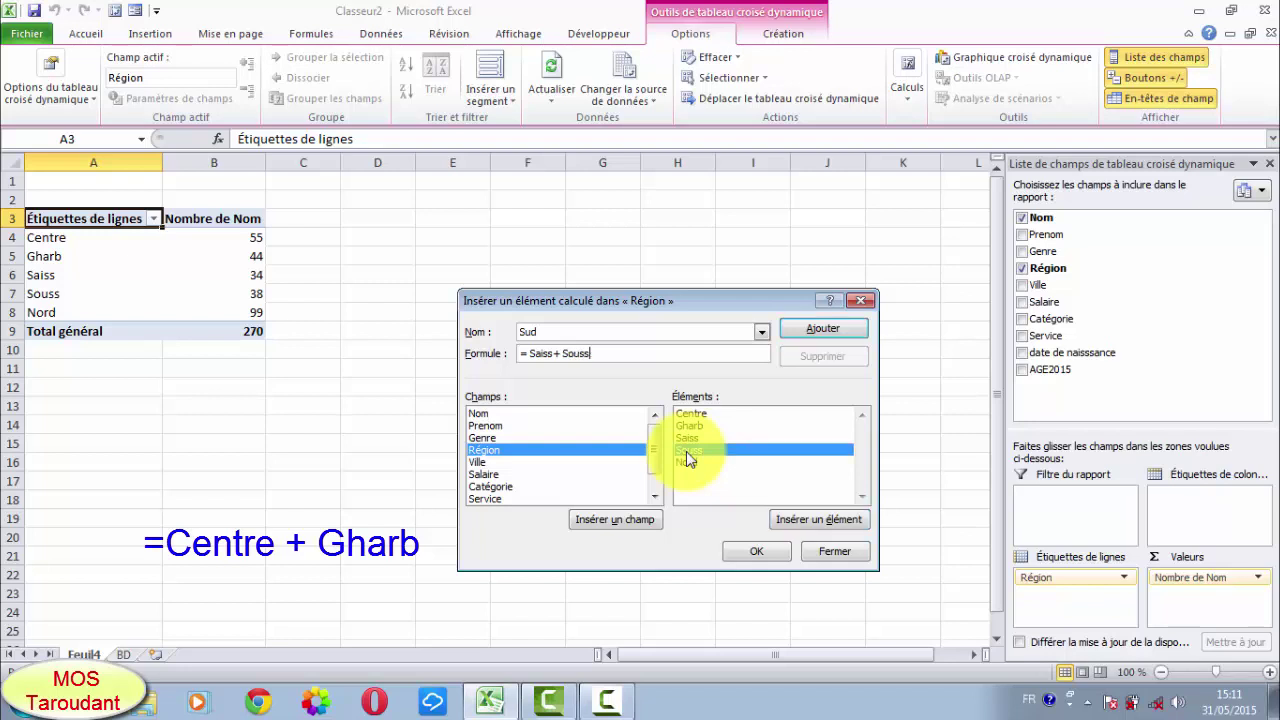
left_click(812, 333)
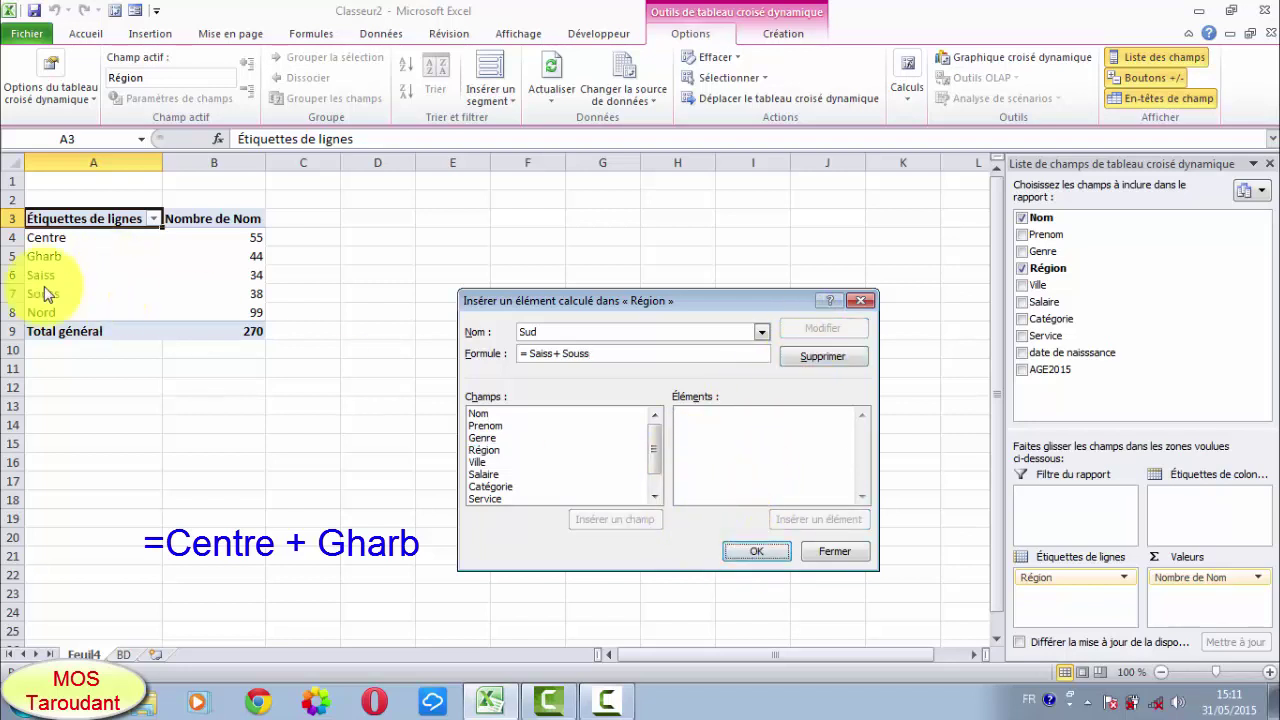
left_click(752, 552)
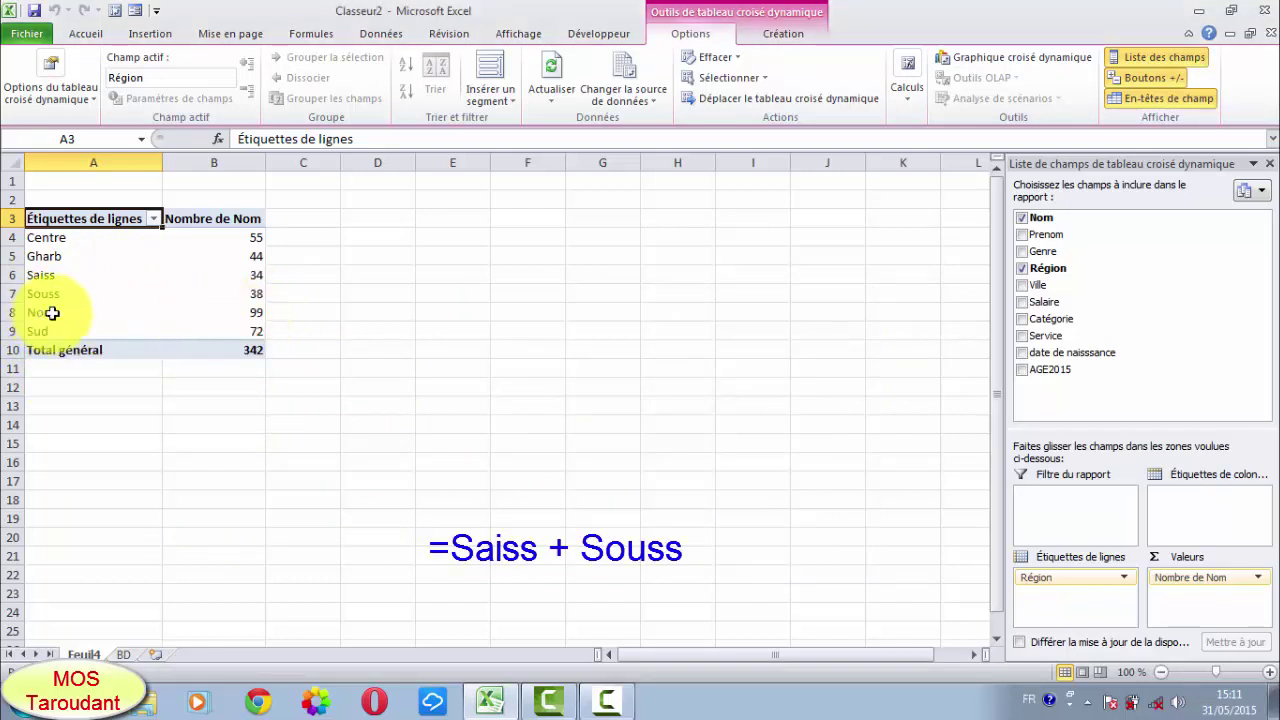
left_click(253, 313)
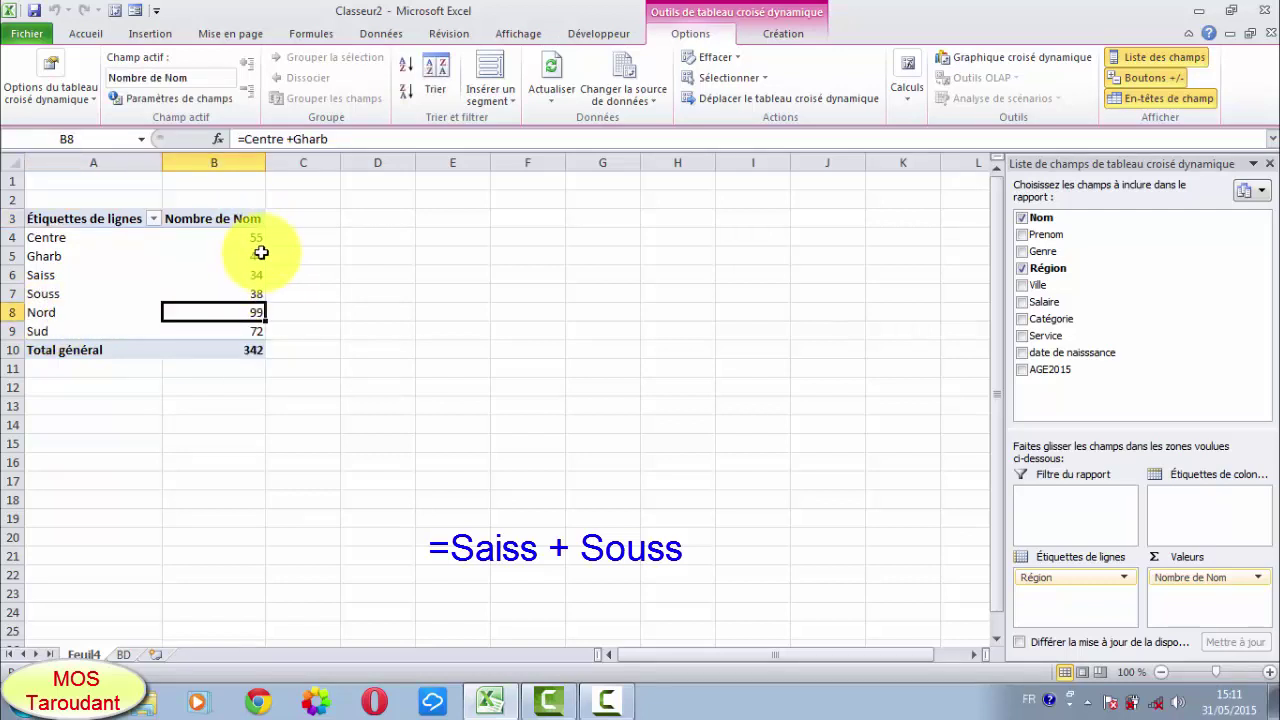
left_click(52, 330)
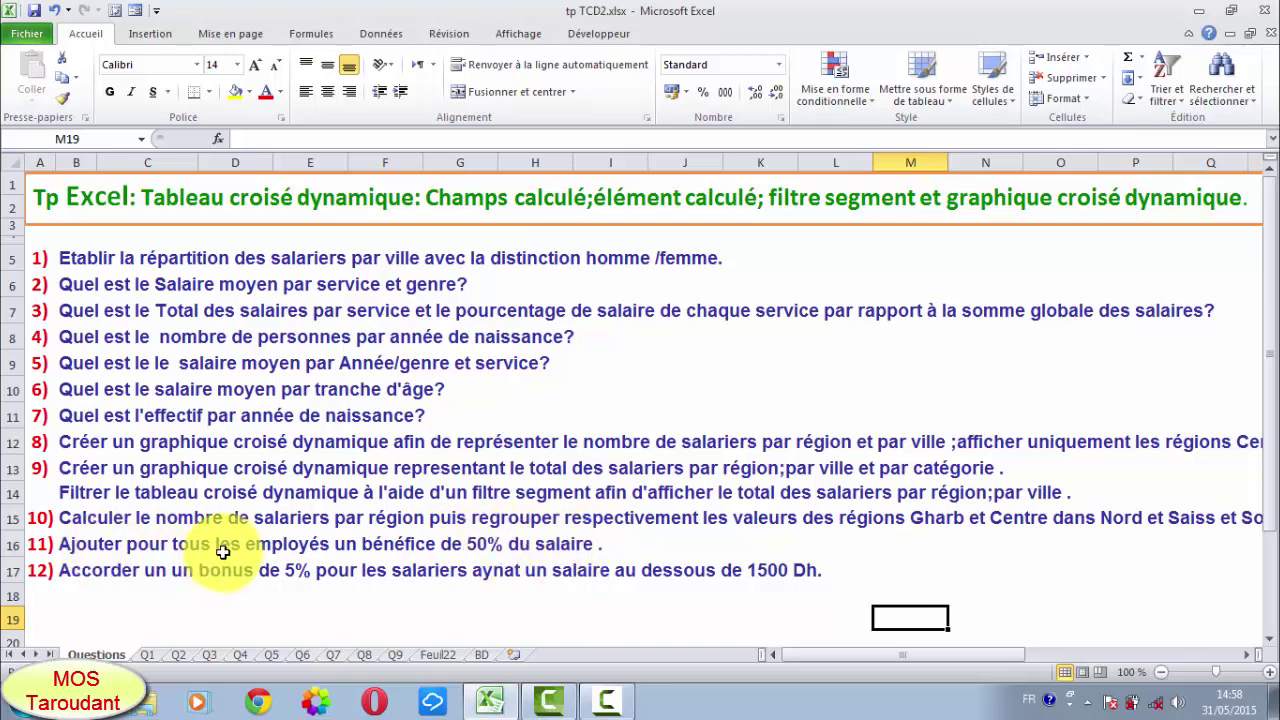
- Insert a pivot table from the BD data on a new sheet, with Nom as rows and sum of Salaire as values
left_click(480, 655)
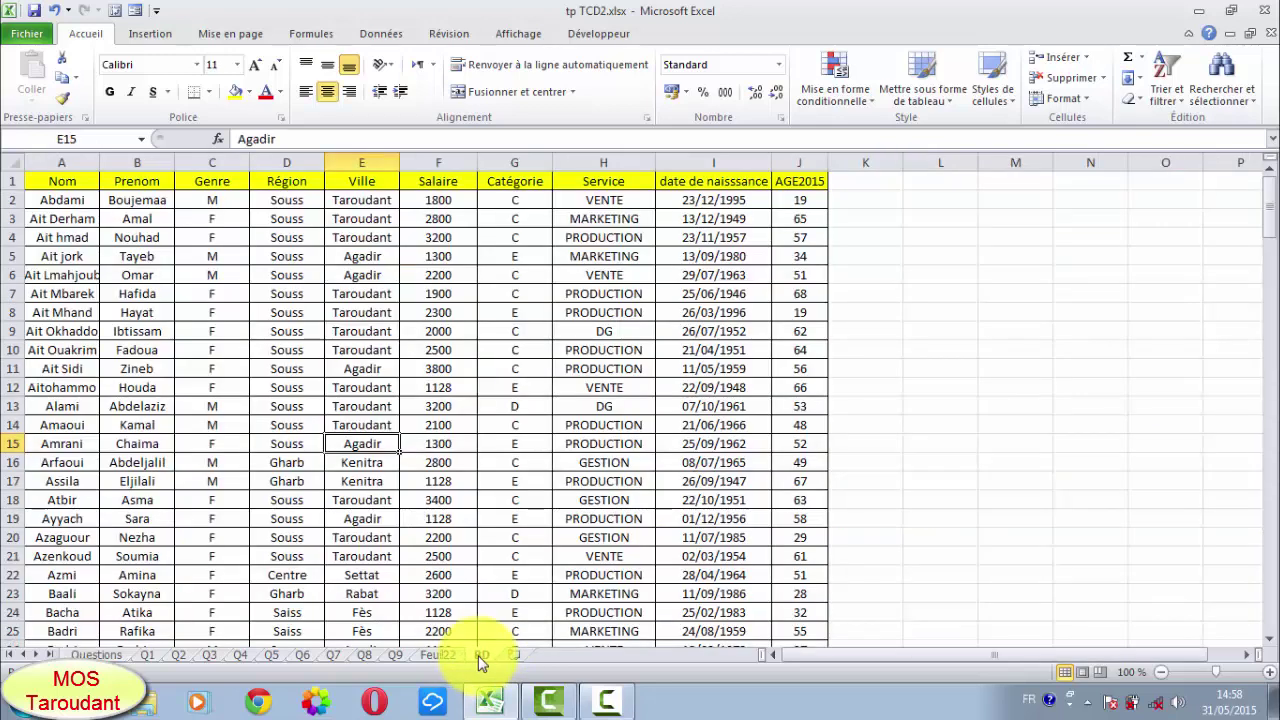
left_click(342, 426)
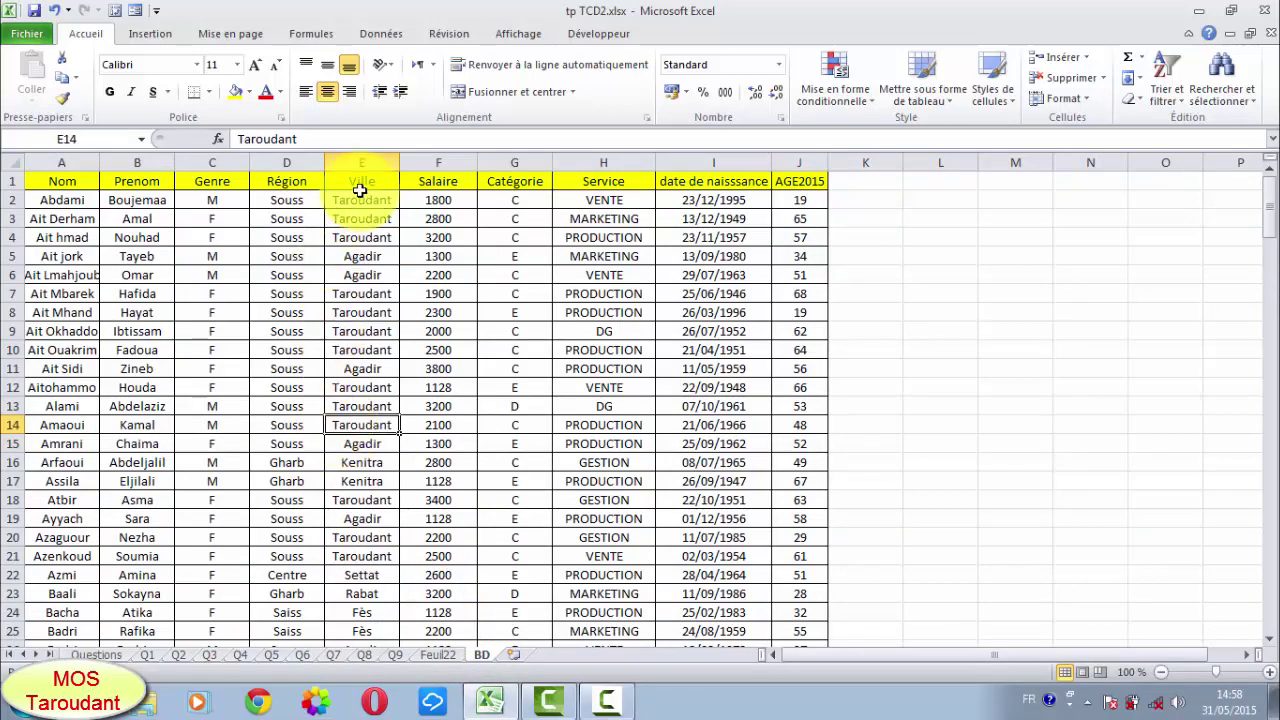
left_click(148, 36)
left_click(80, 90)
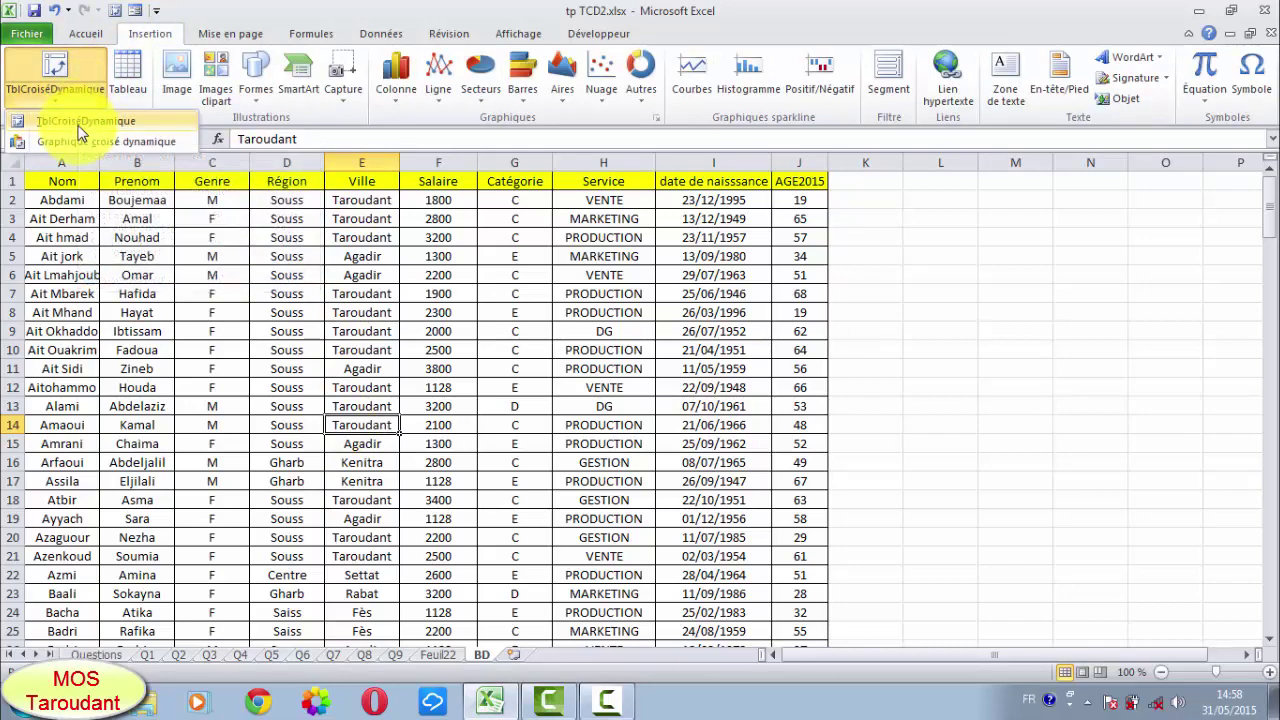
left_click(84, 122)
left_click(720, 541)
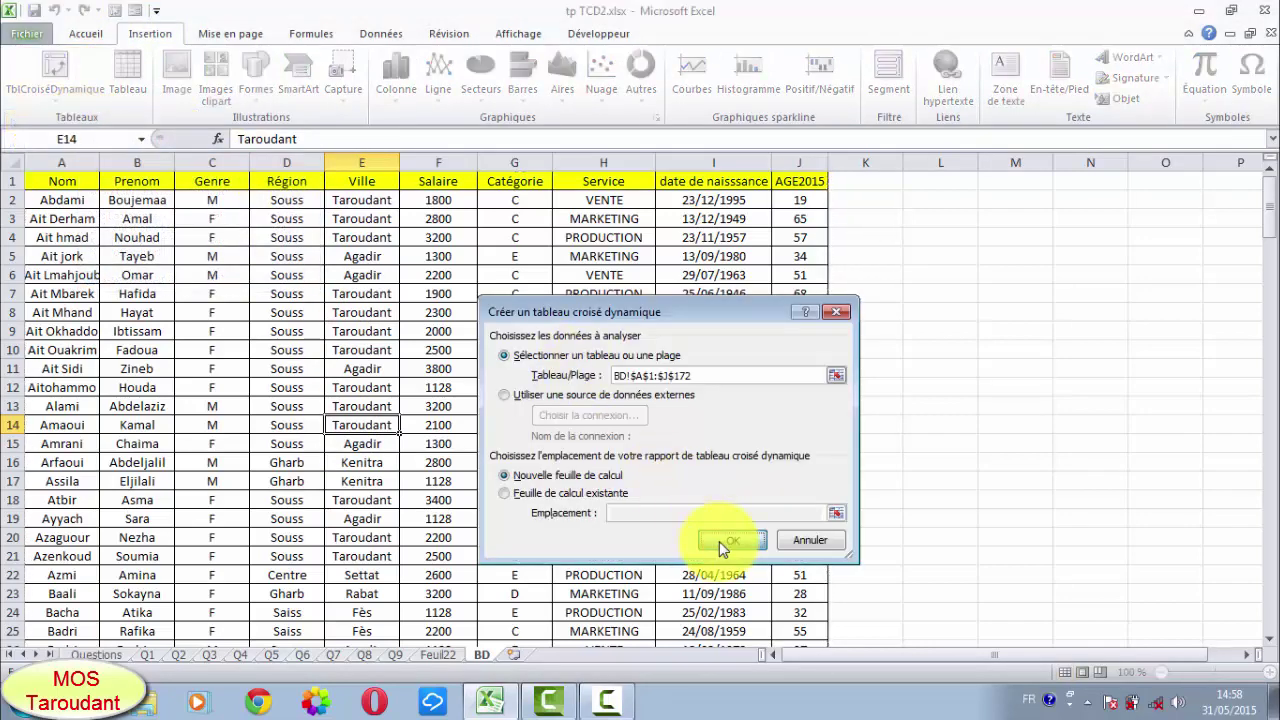
left_click_drag(1038, 218, 1034, 586)
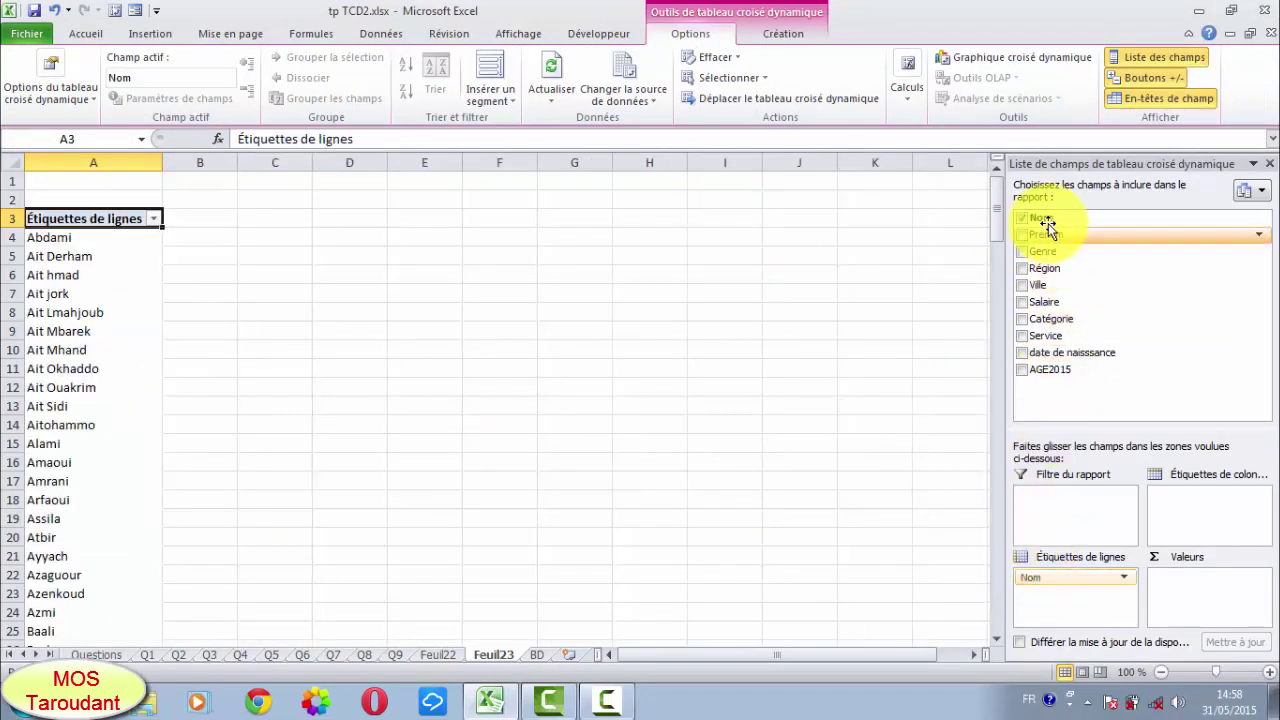
left_click_drag(1062, 302, 1174, 589)
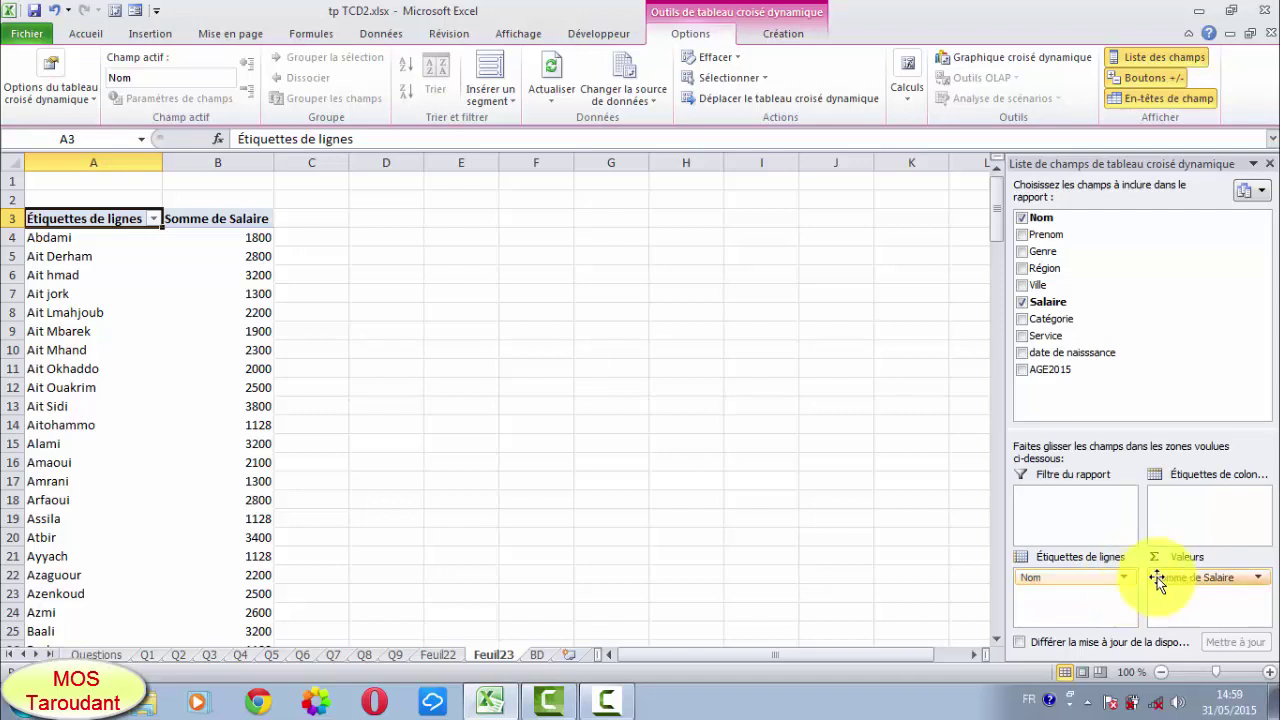
- Add calculated field Benéfice with formula =Salaire*0,5 to the pivot, then view the Questions sheet
left_click(916, 100)
left_click(1058, 160)
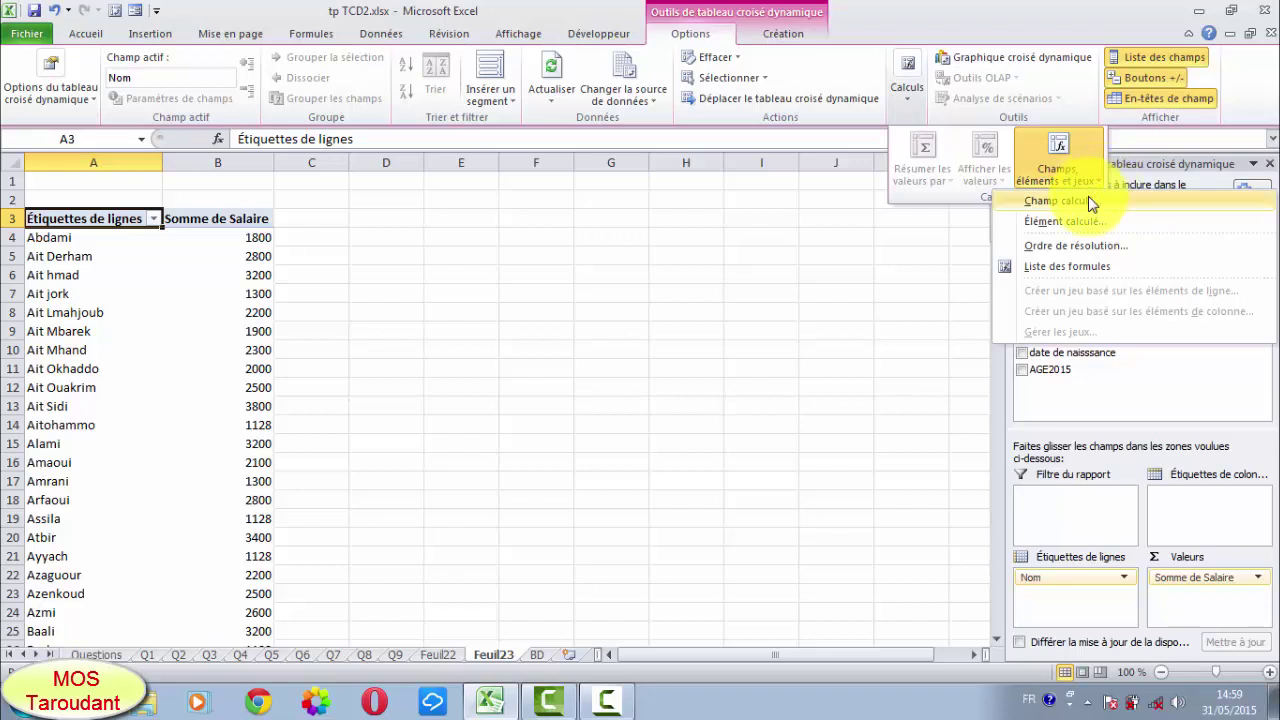
left_click(1088, 198)
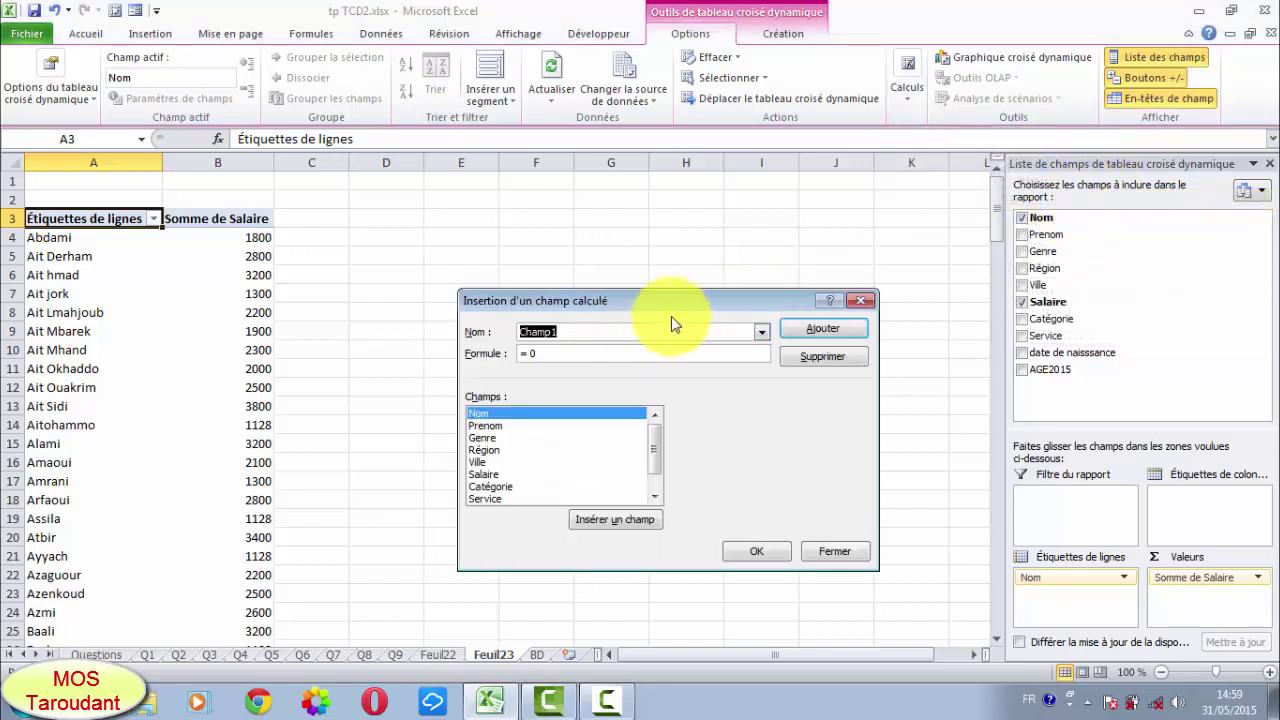
type("B")
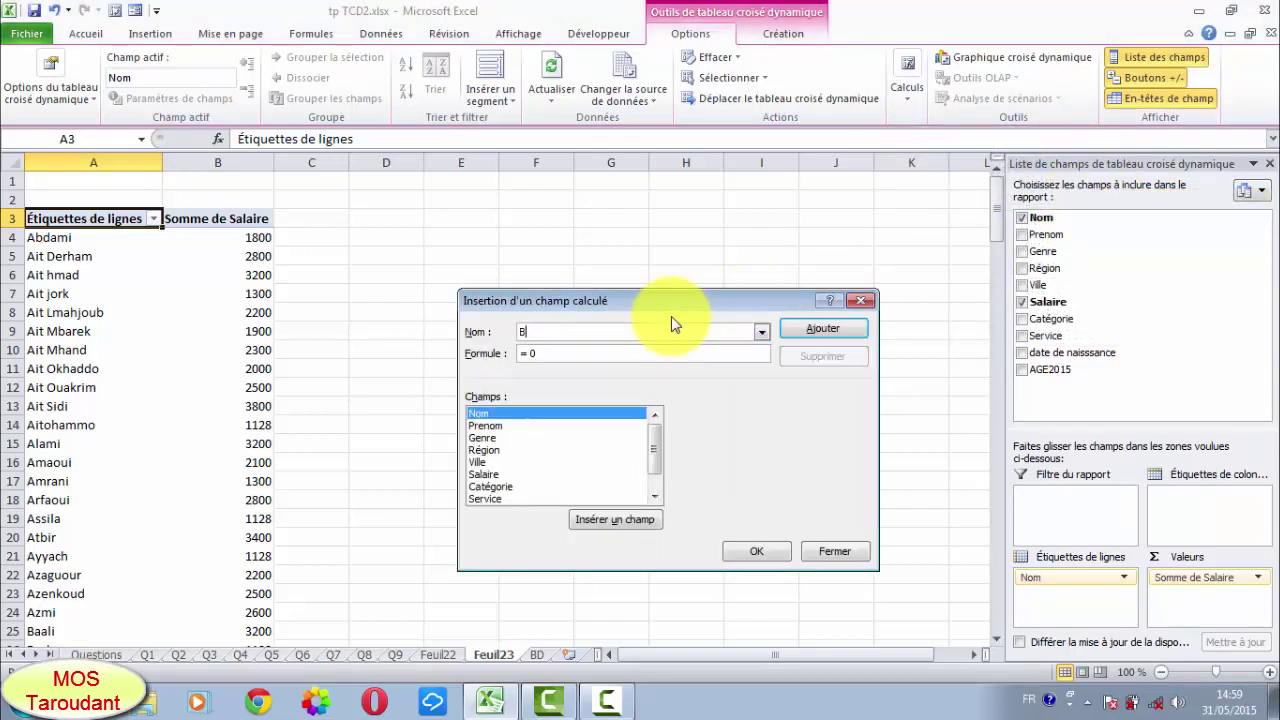
type("én")
key("BackSpace")
key("BackSpace")
type("e")
type("néf")
type("ice")
left_click(527, 353)
left_click_drag(527, 353, 610, 360)
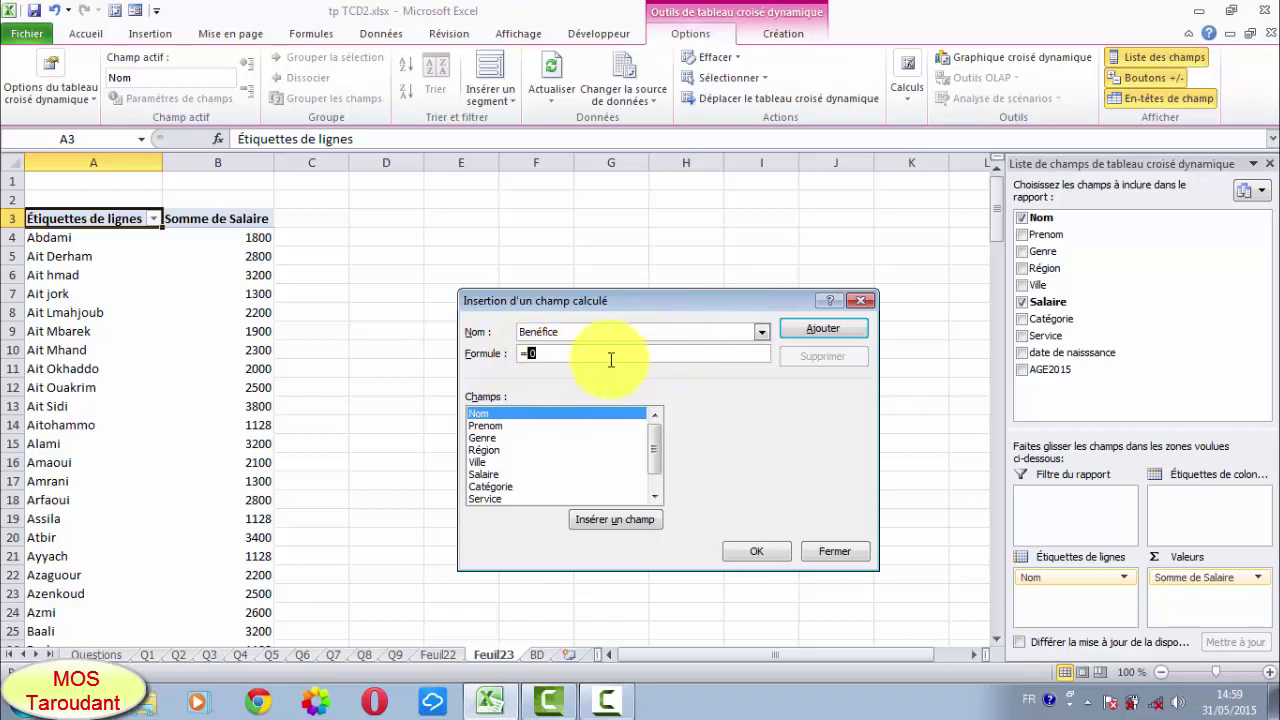
double_click(498, 476)
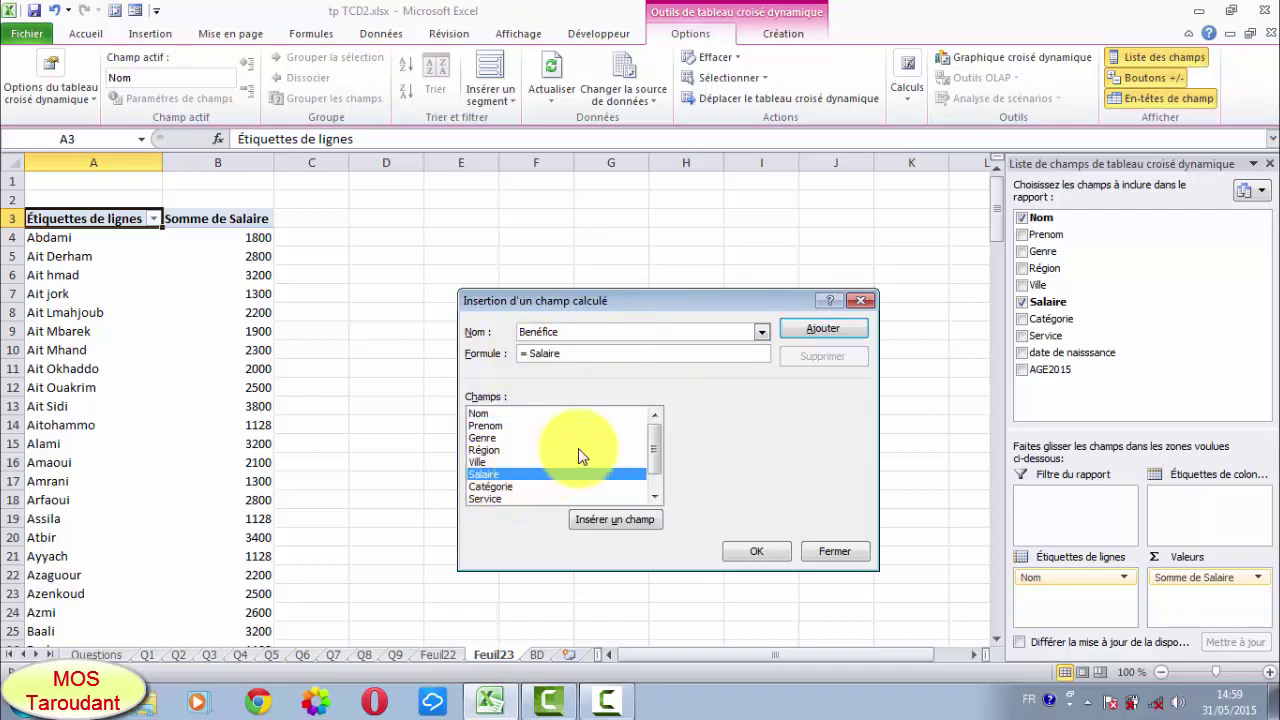
type("*")
type("0")
type(",")
type("5")
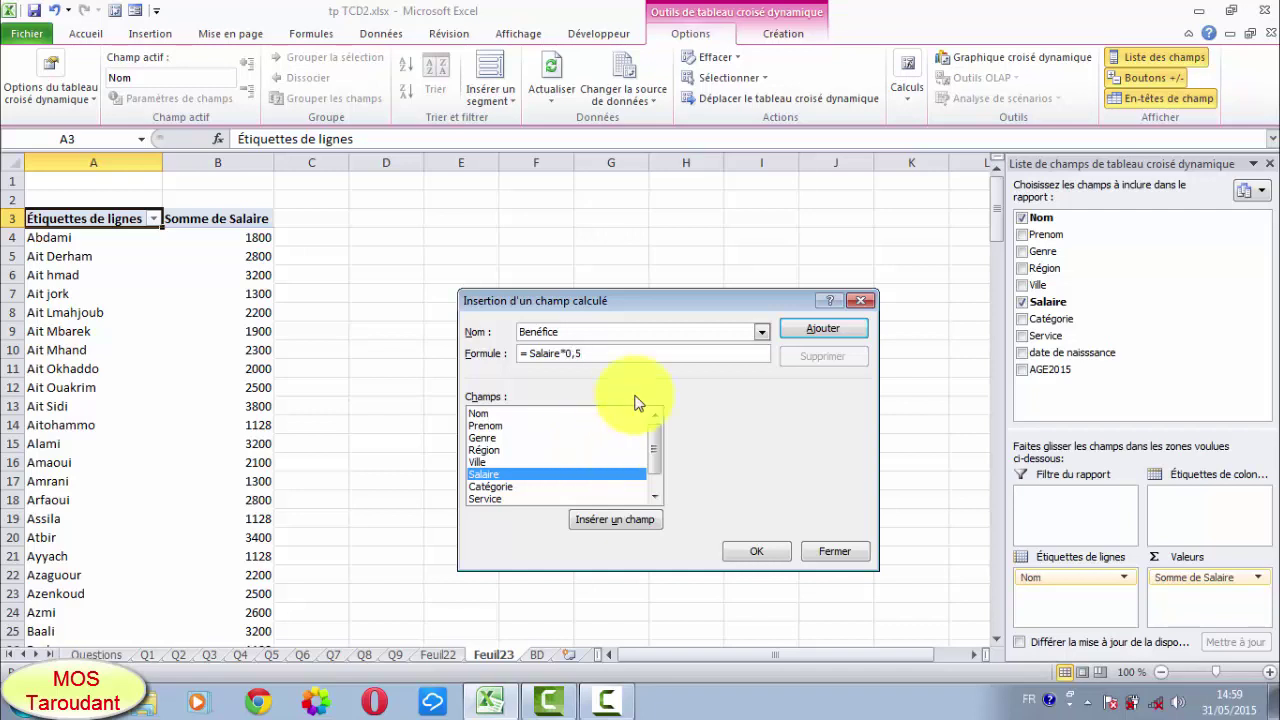
left_click(805, 330)
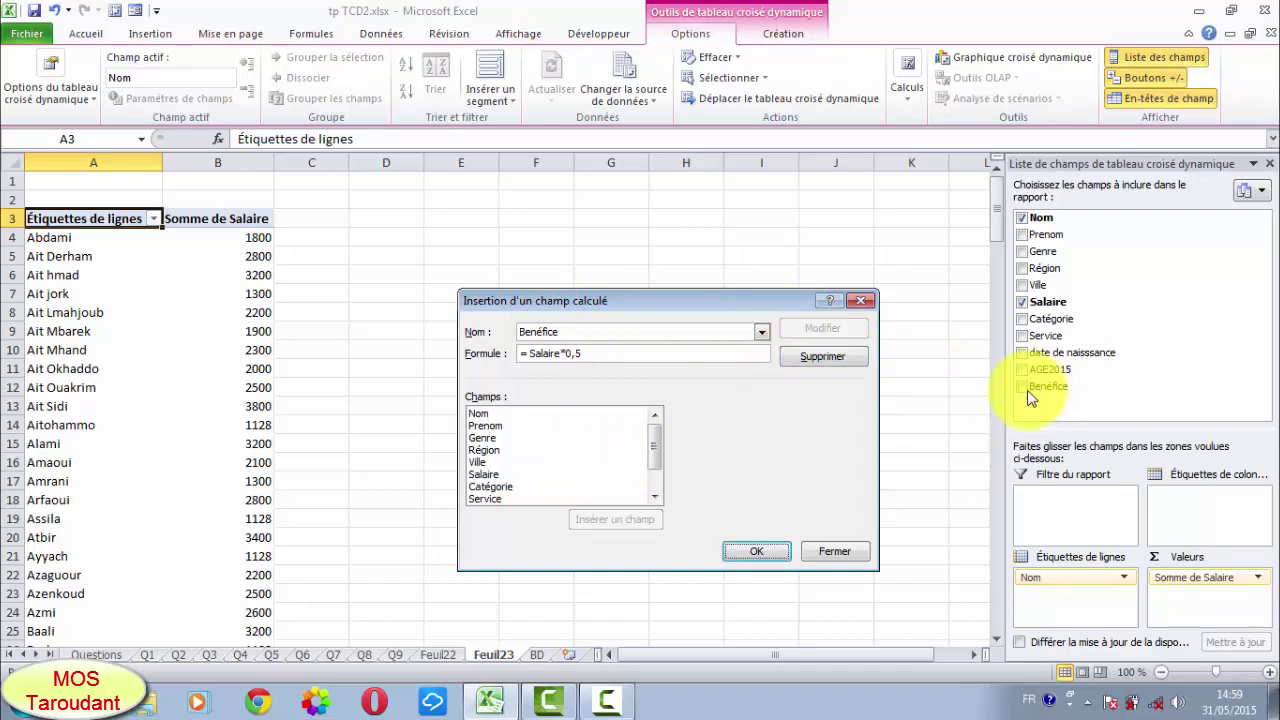
left_click(766, 553)
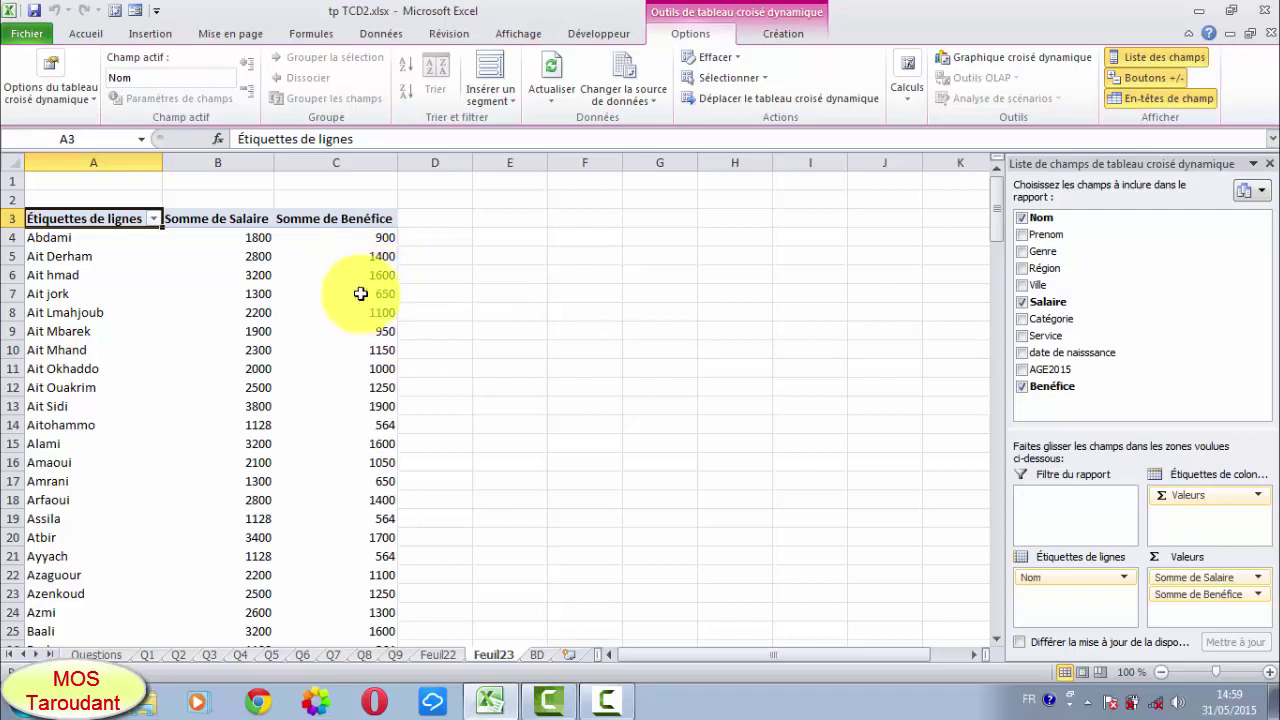
left_click(100, 654)
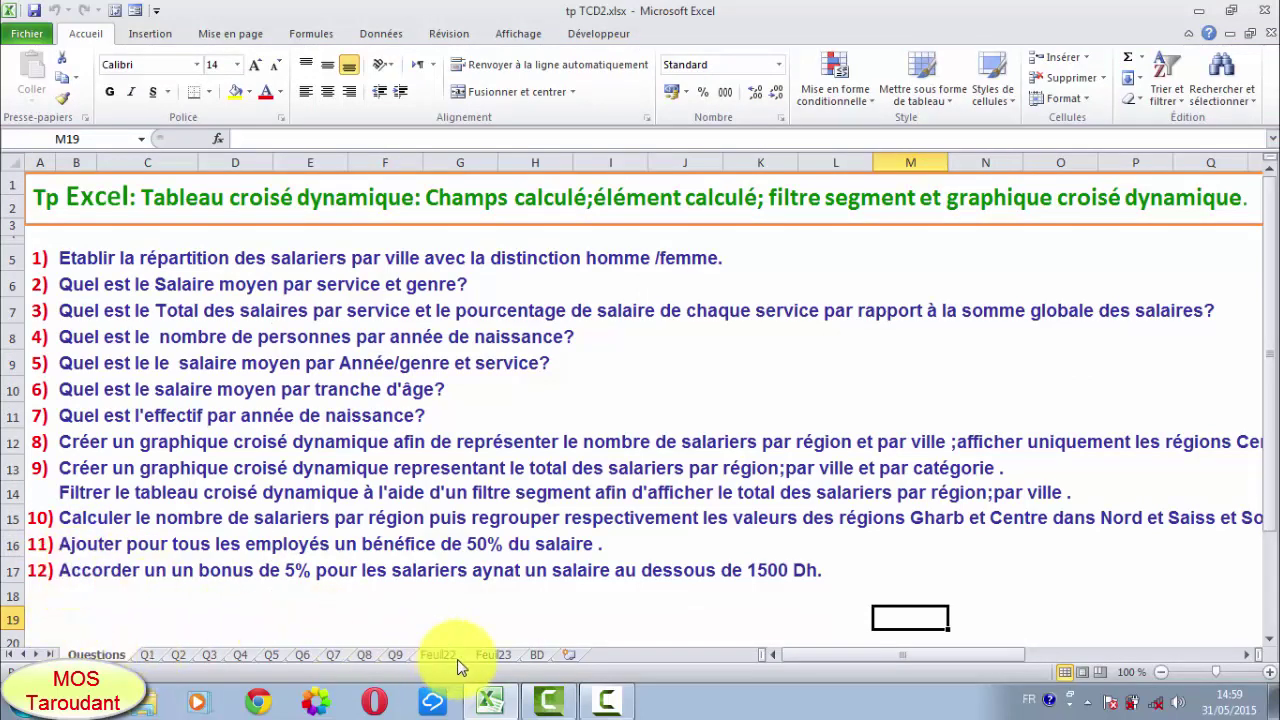
- Rename sheet Feuil23 to Q11, then switch back to the Questions sheet
left_click(490, 655)
right_click(490, 655)
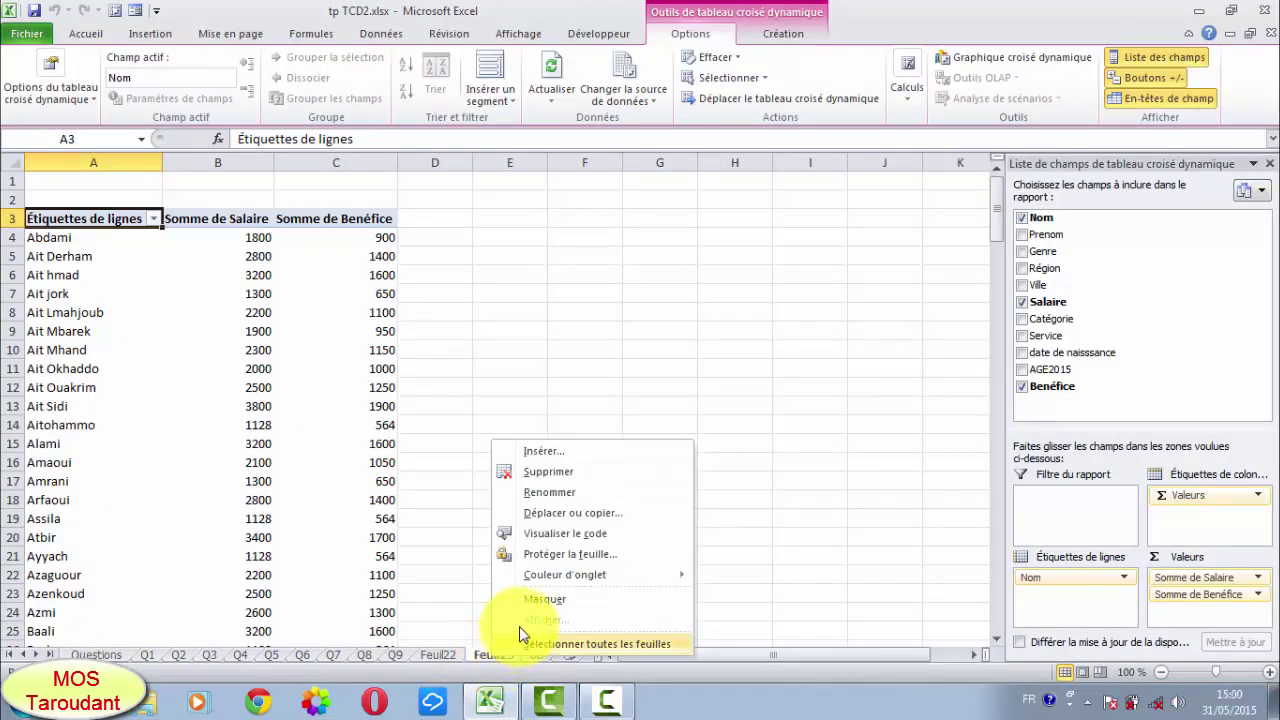
left_click(547, 503)
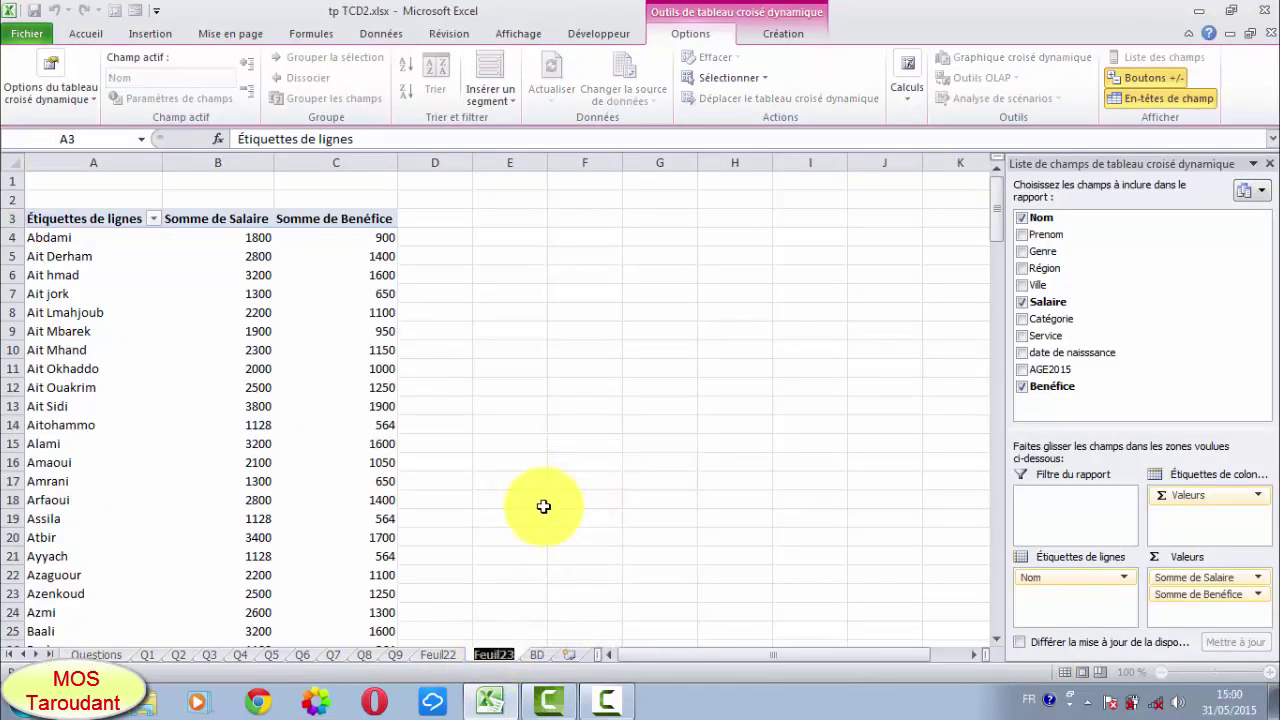
type("Q")
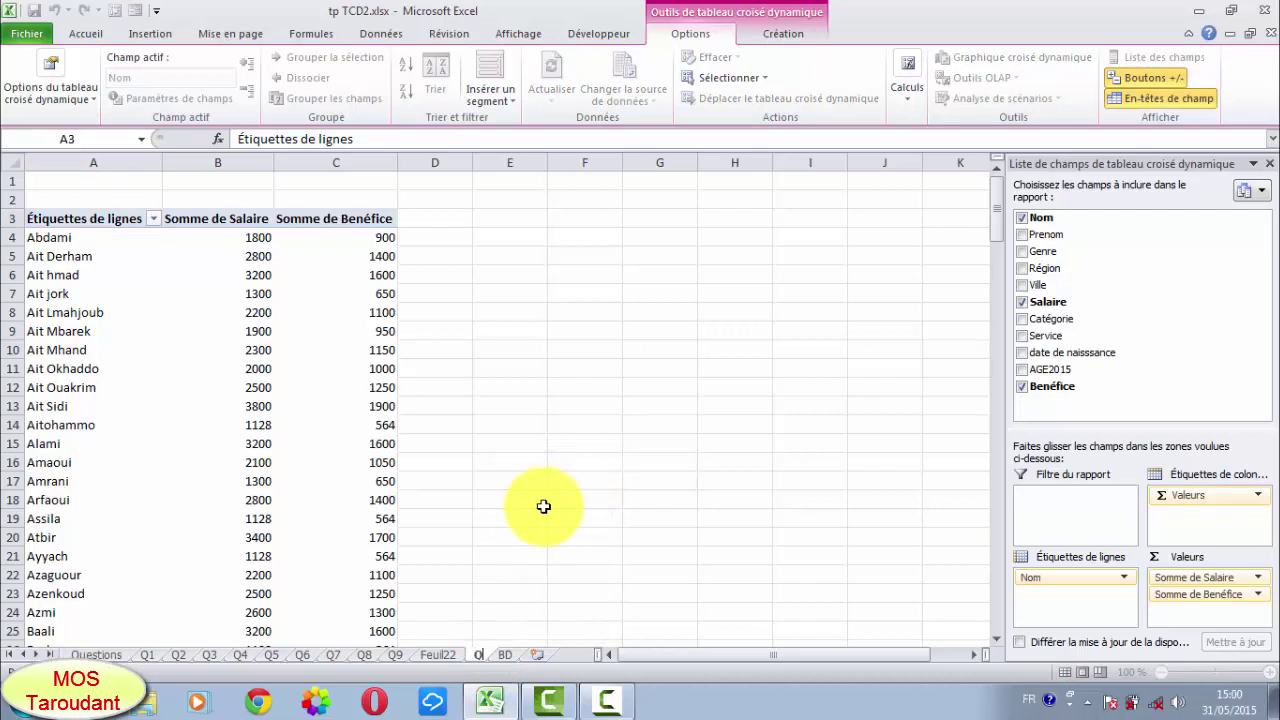
type("11")
left_click(565, 573)
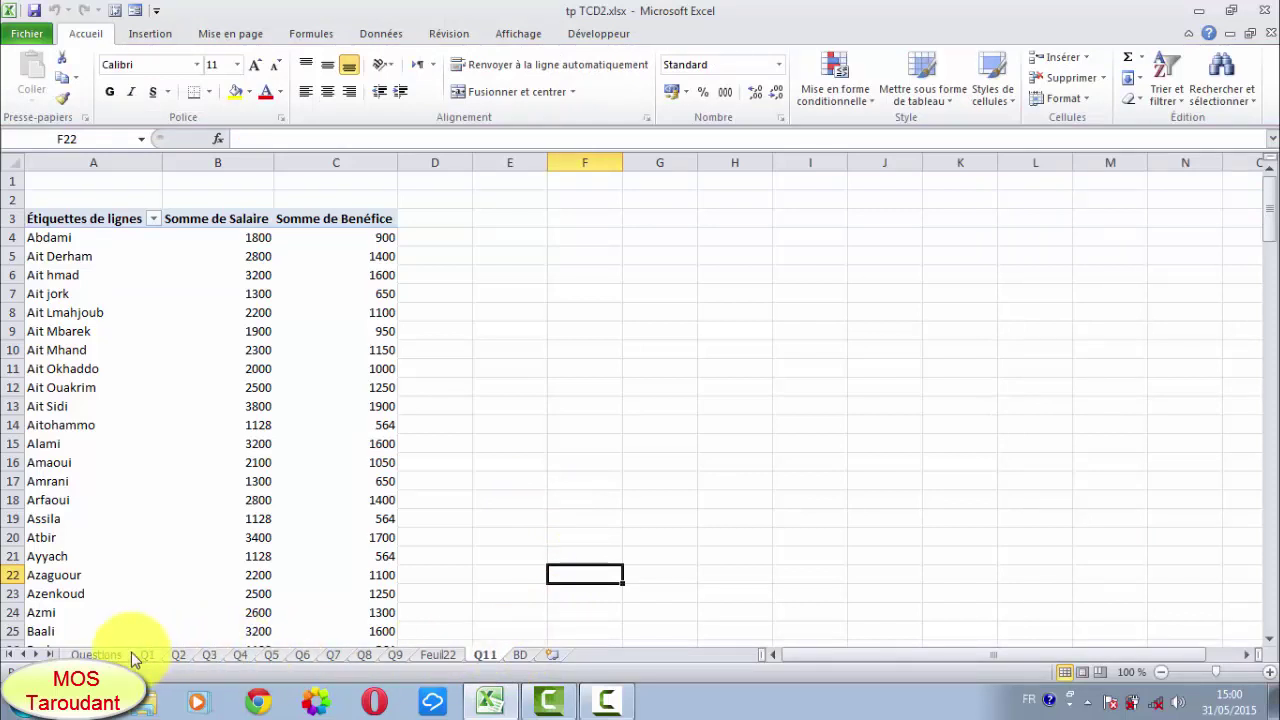
left_click(97, 654)
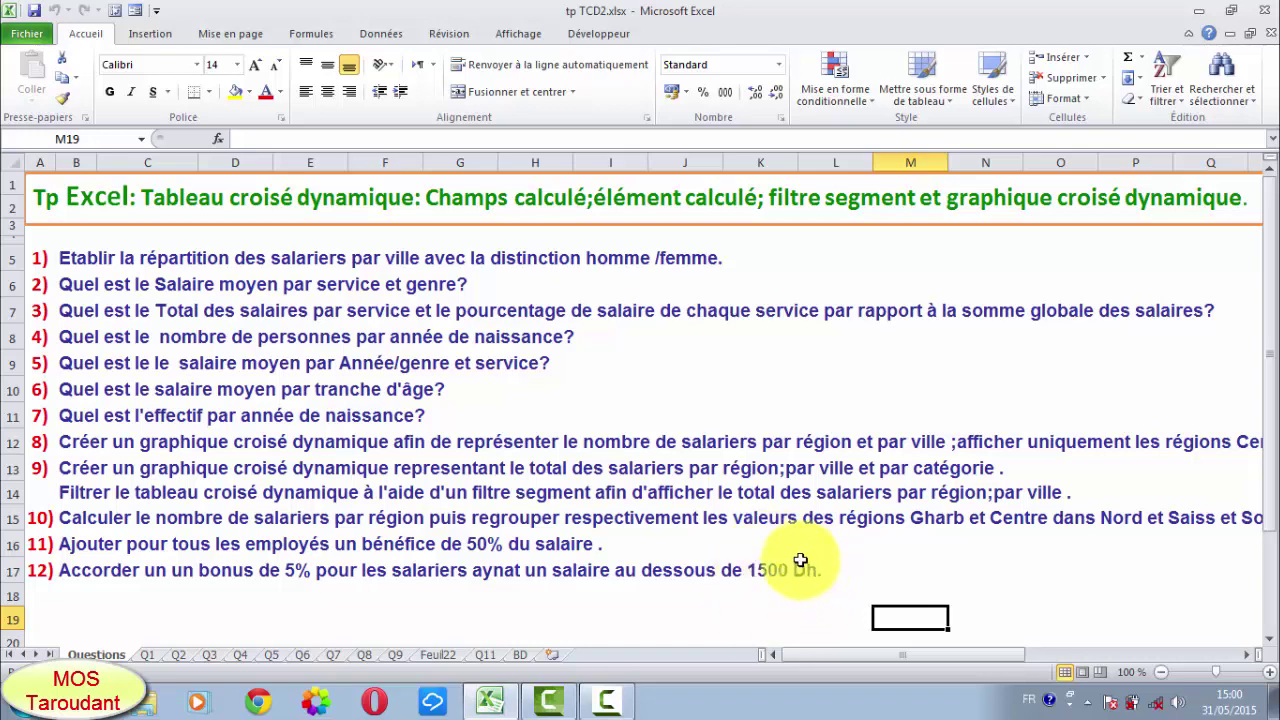
- Build a pivot from BD on a new sheet with Nom rows and Somme de Salaire values
left_click(519, 655)
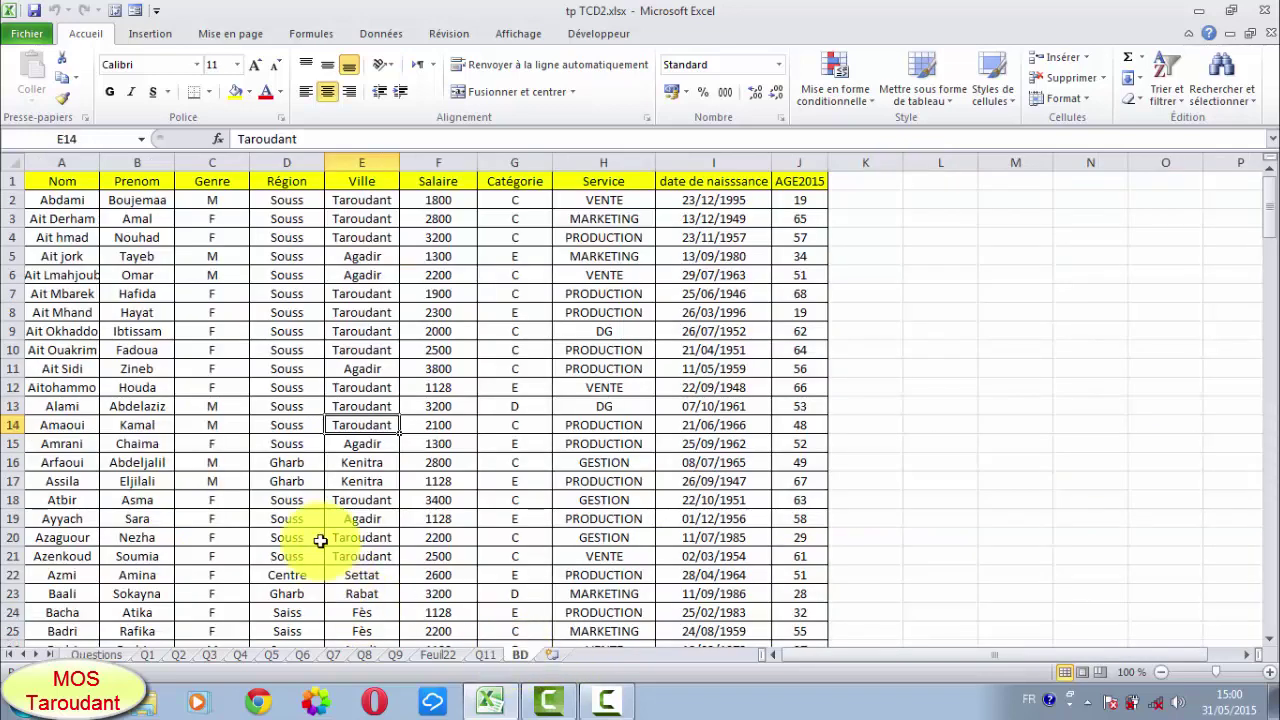
left_click(287, 518)
left_click(150, 34)
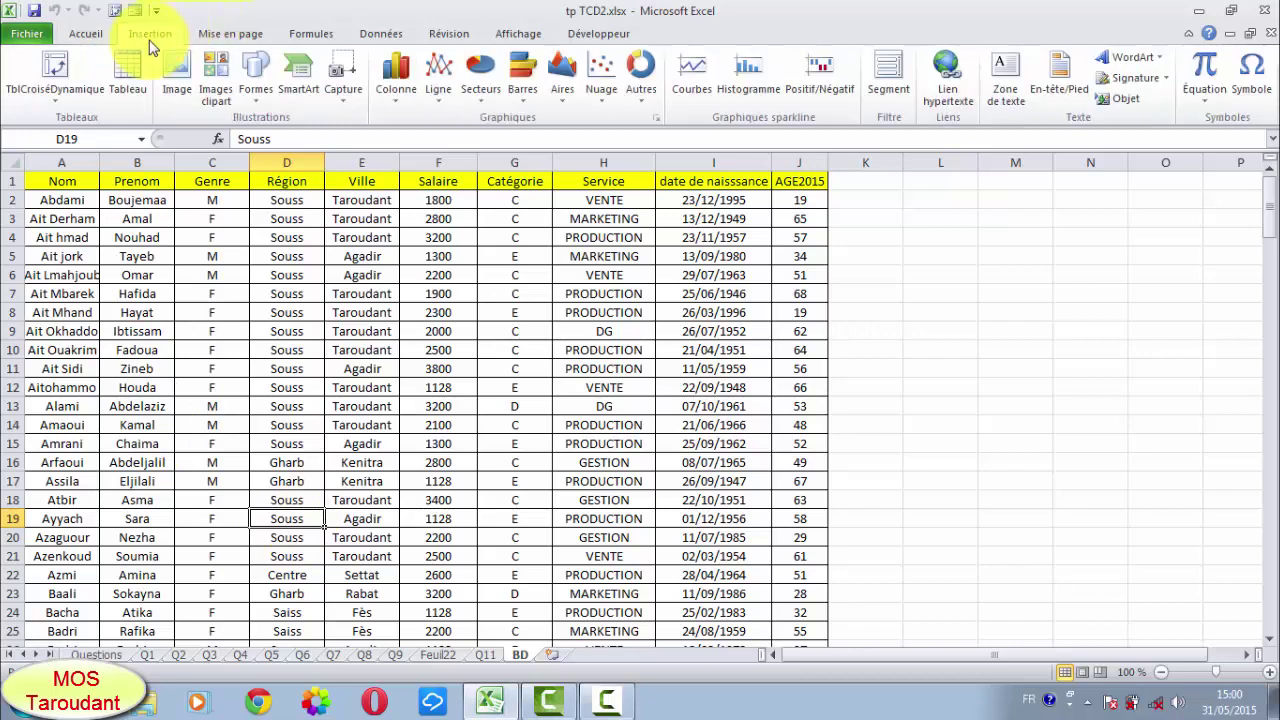
left_click(83, 101)
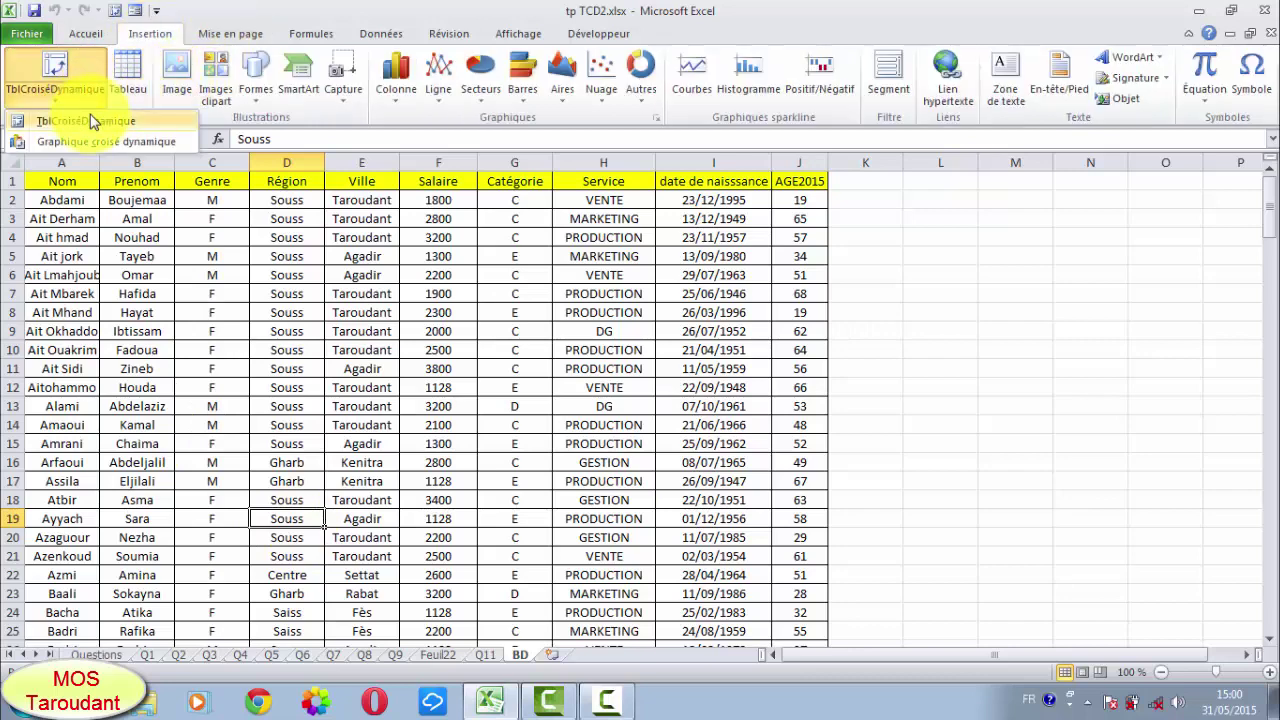
left_click(92, 123)
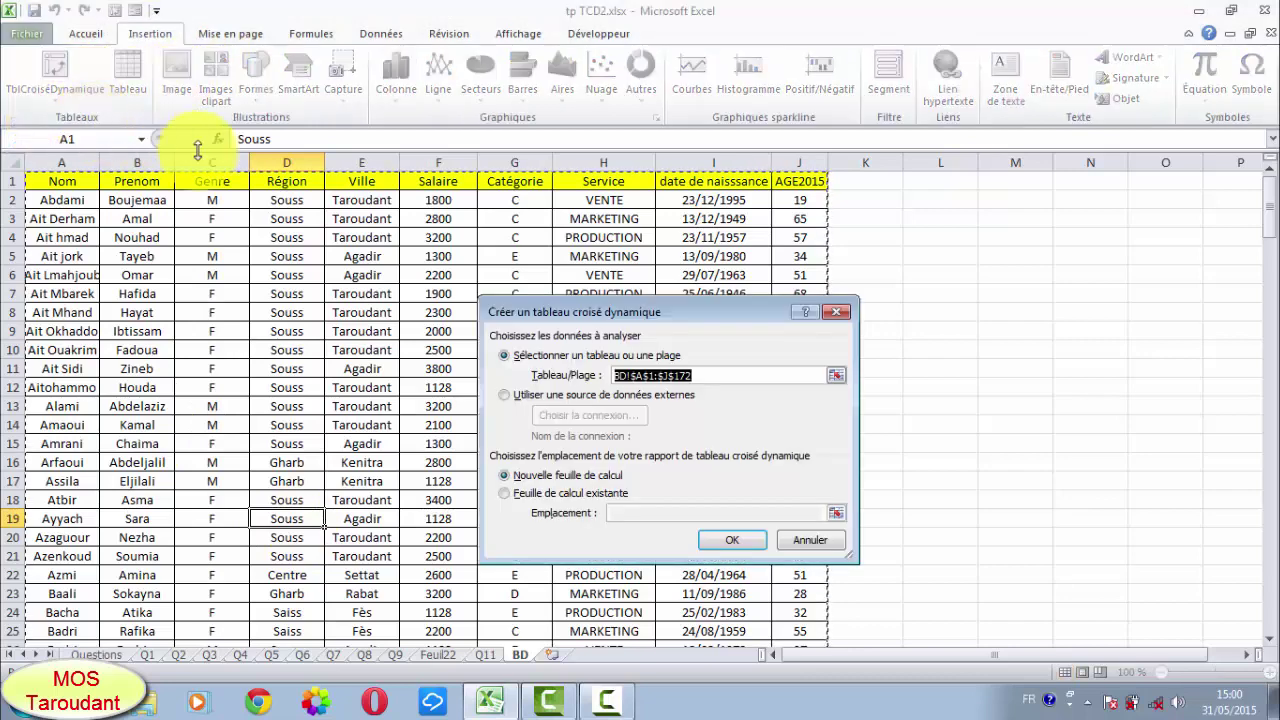
left_click(735, 540)
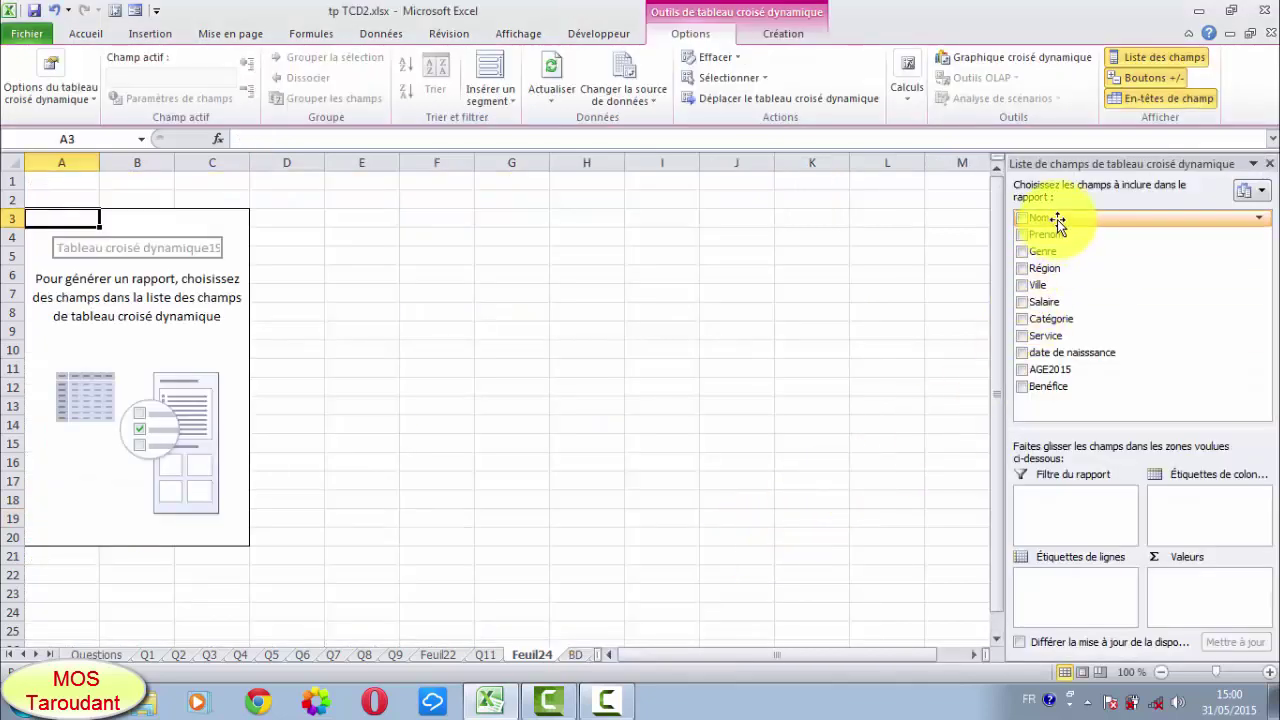
left_click_drag(1055, 221, 1050, 580)
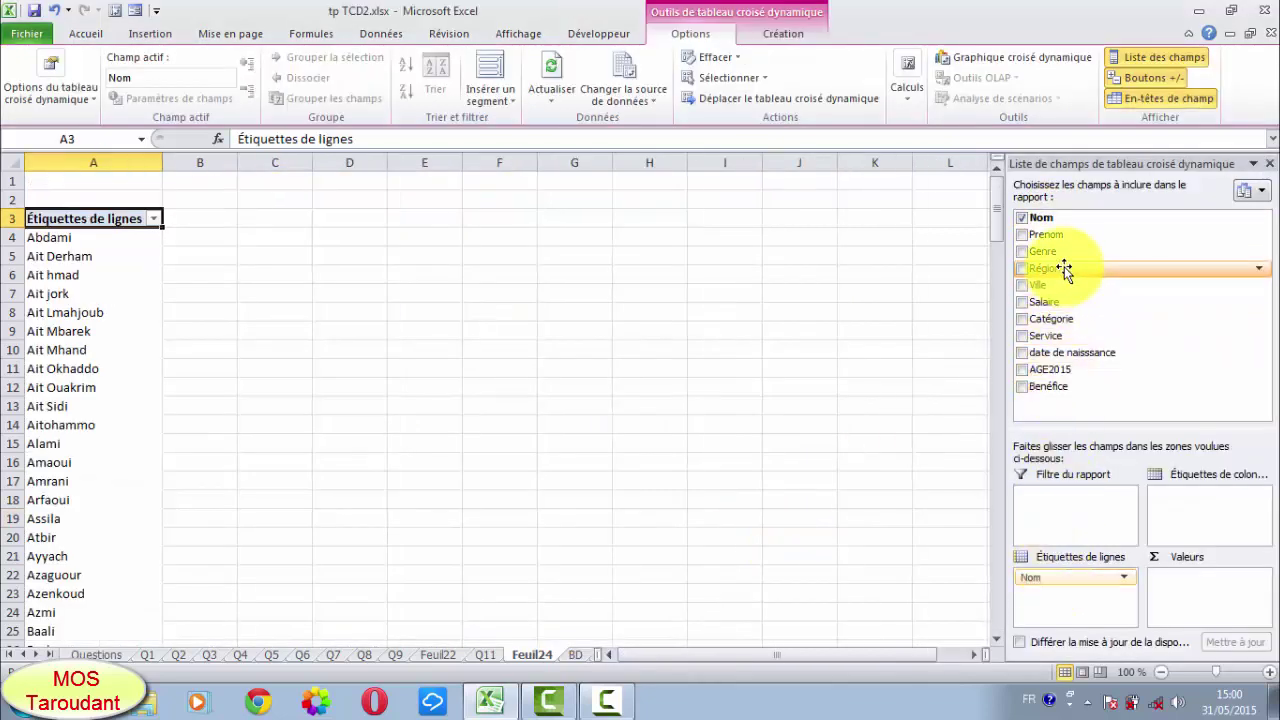
left_click_drag(1068, 302, 1178, 590)
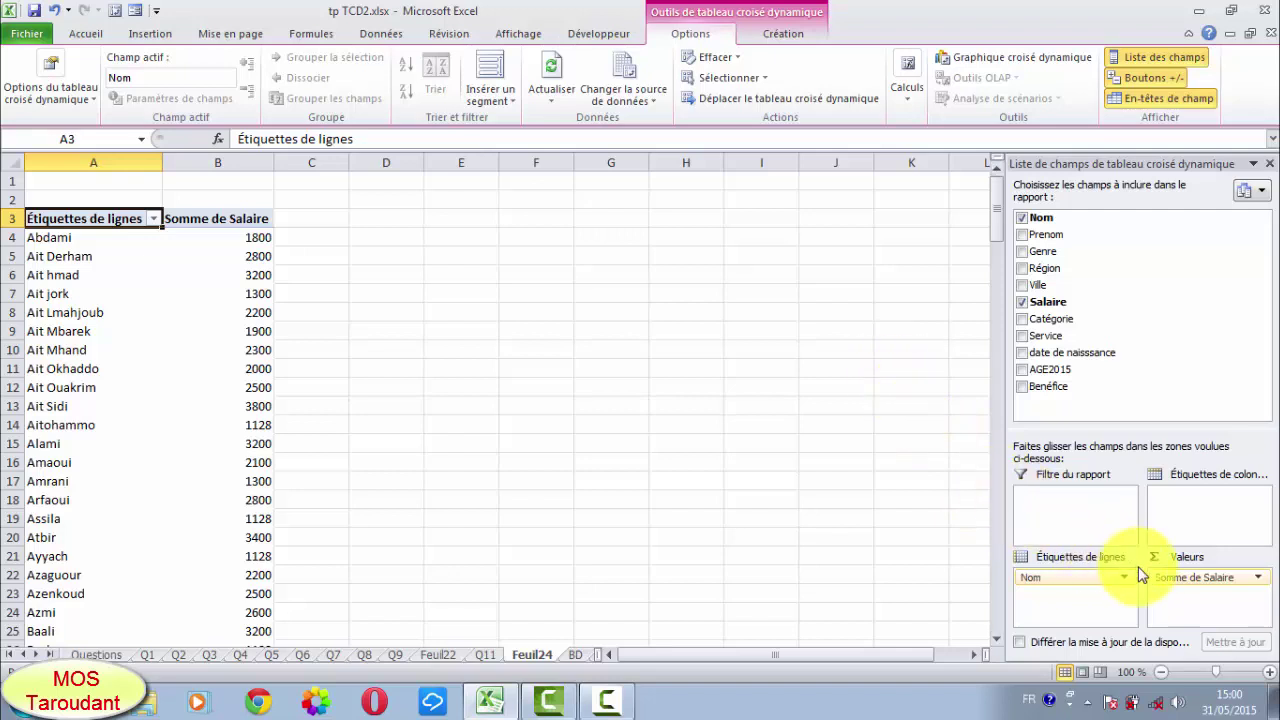
left_click(912, 98)
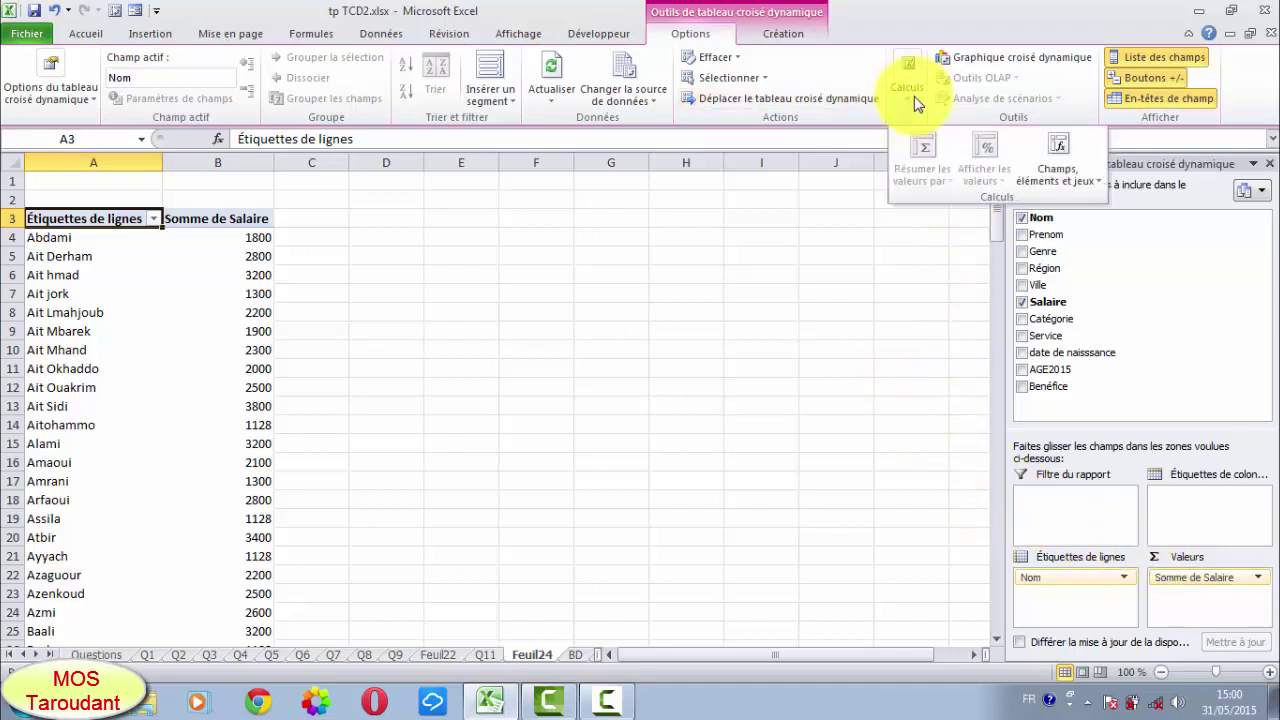
left_click(1097, 187)
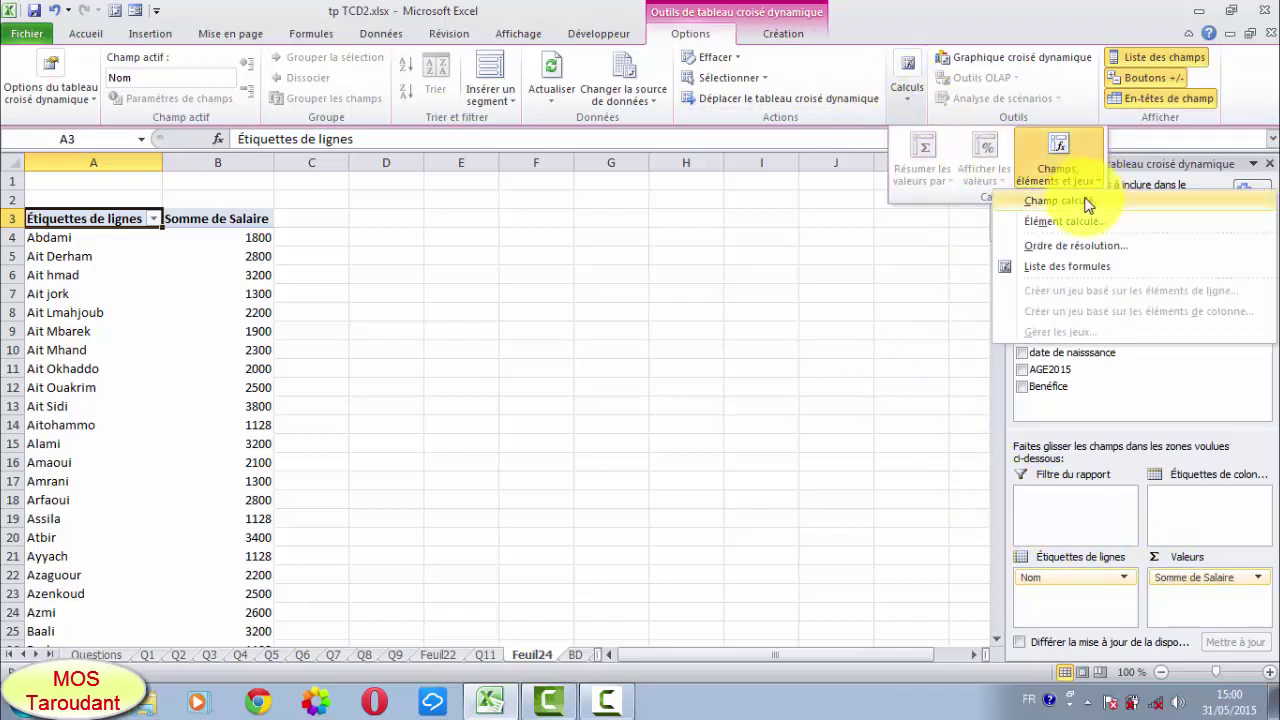
- Add calculated field Bonus =SI(Salaire<=1500;Salaire*0,05;"") to the pivot as Somme de Bonus
left_click(1050, 200)
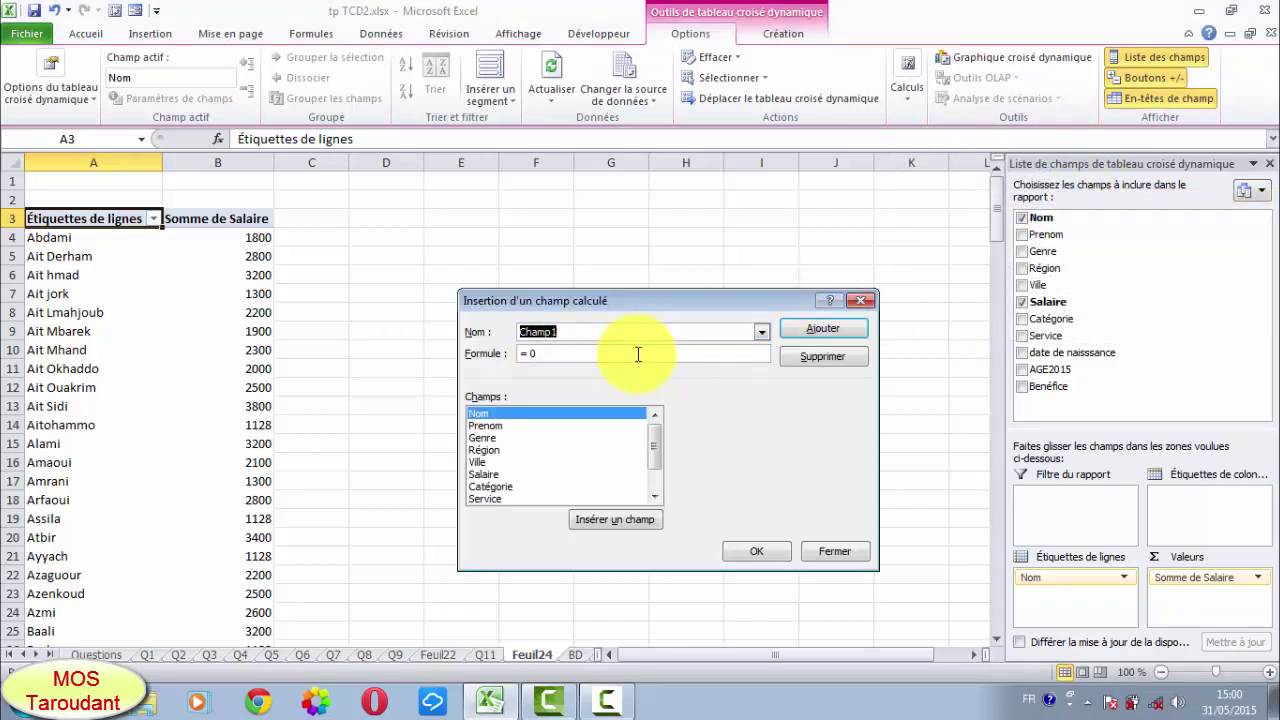
type("Bonus")
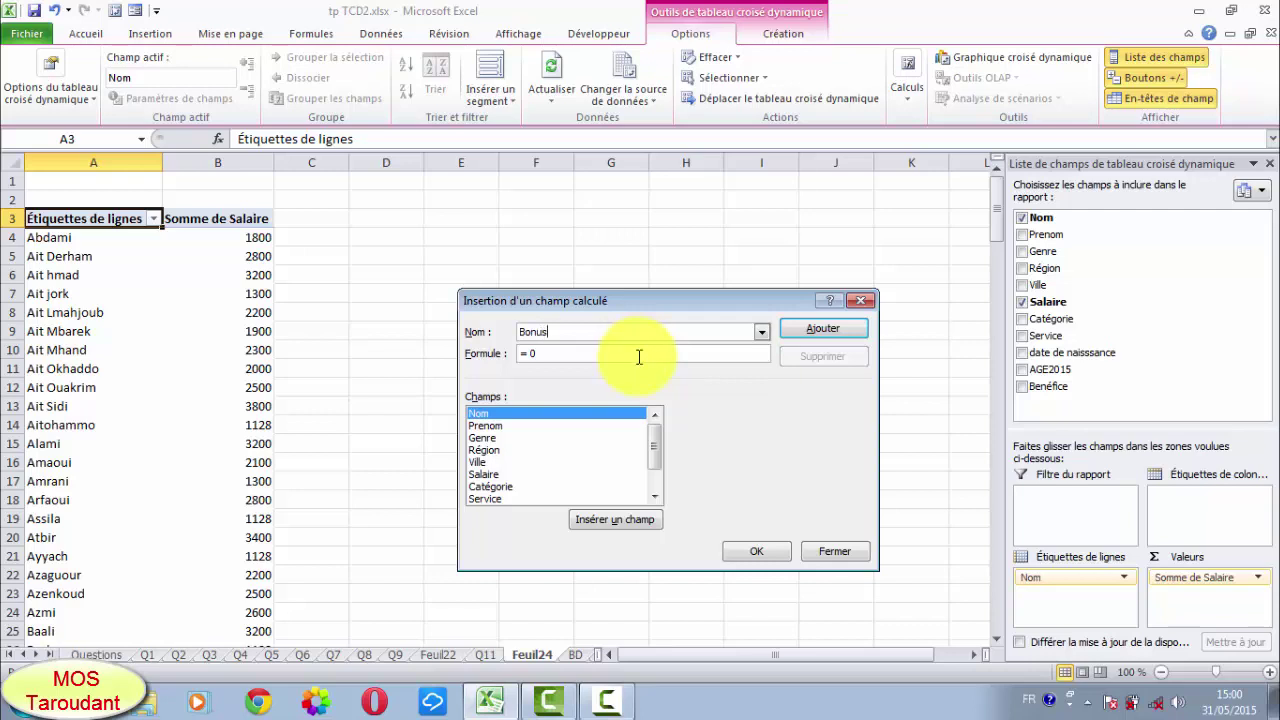
left_click(532, 353)
type("si(")
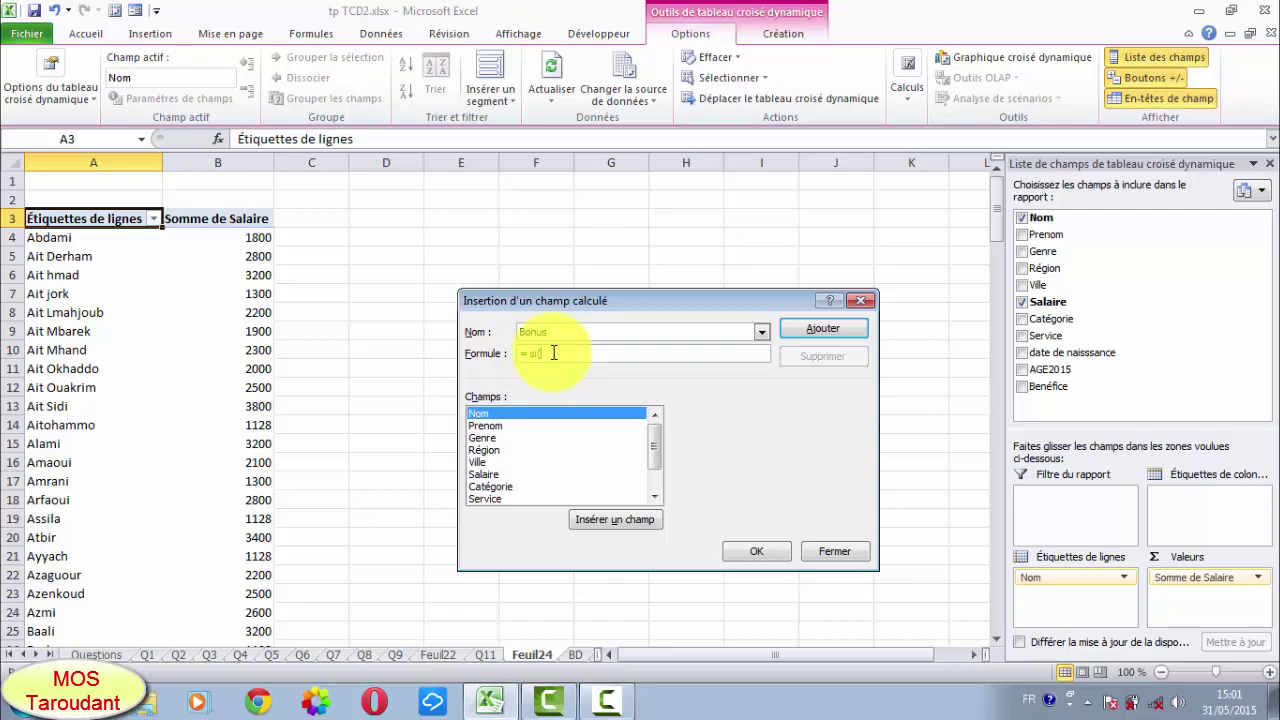
double_click(495, 476)
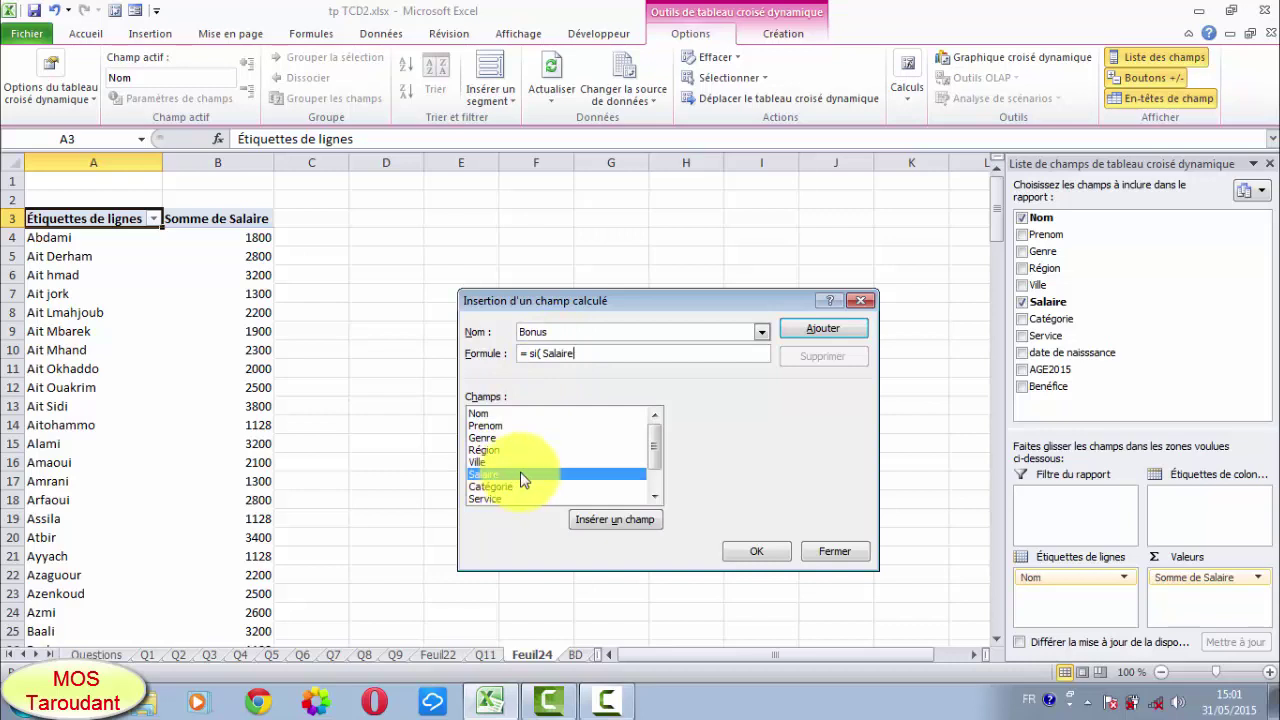
type("<=1500;")
double_click(520, 478)
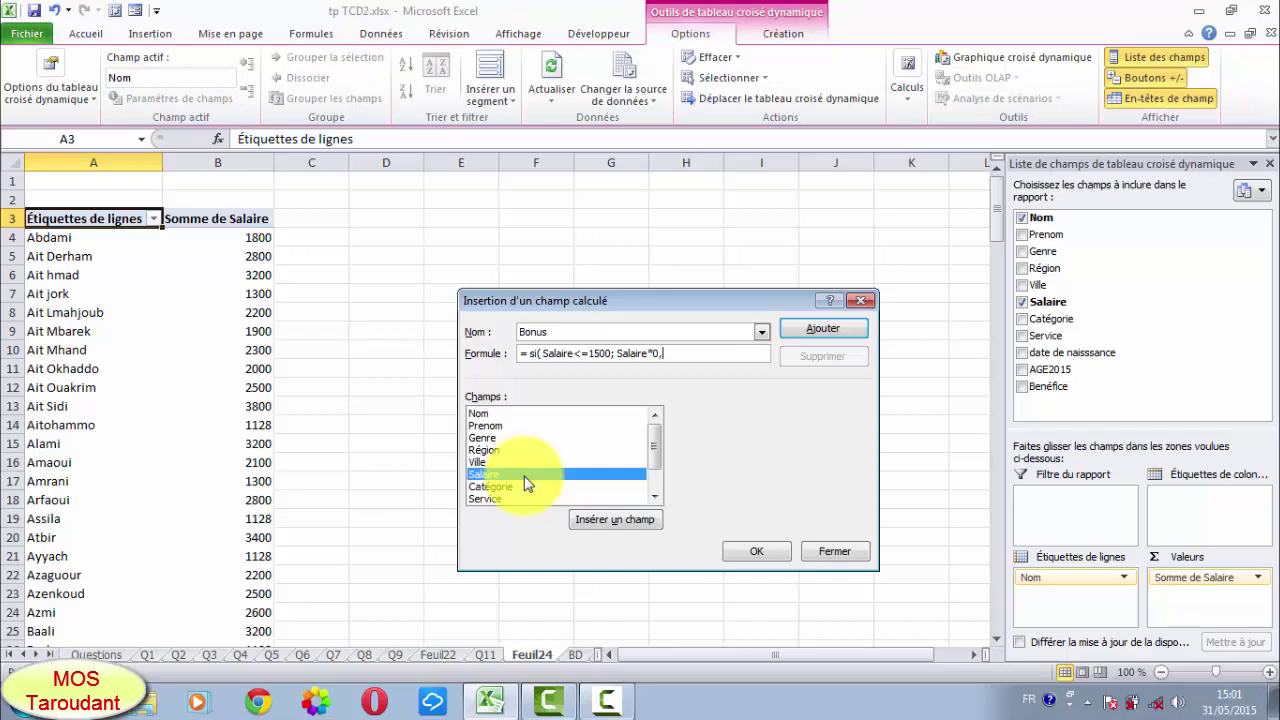
type("05;\"")
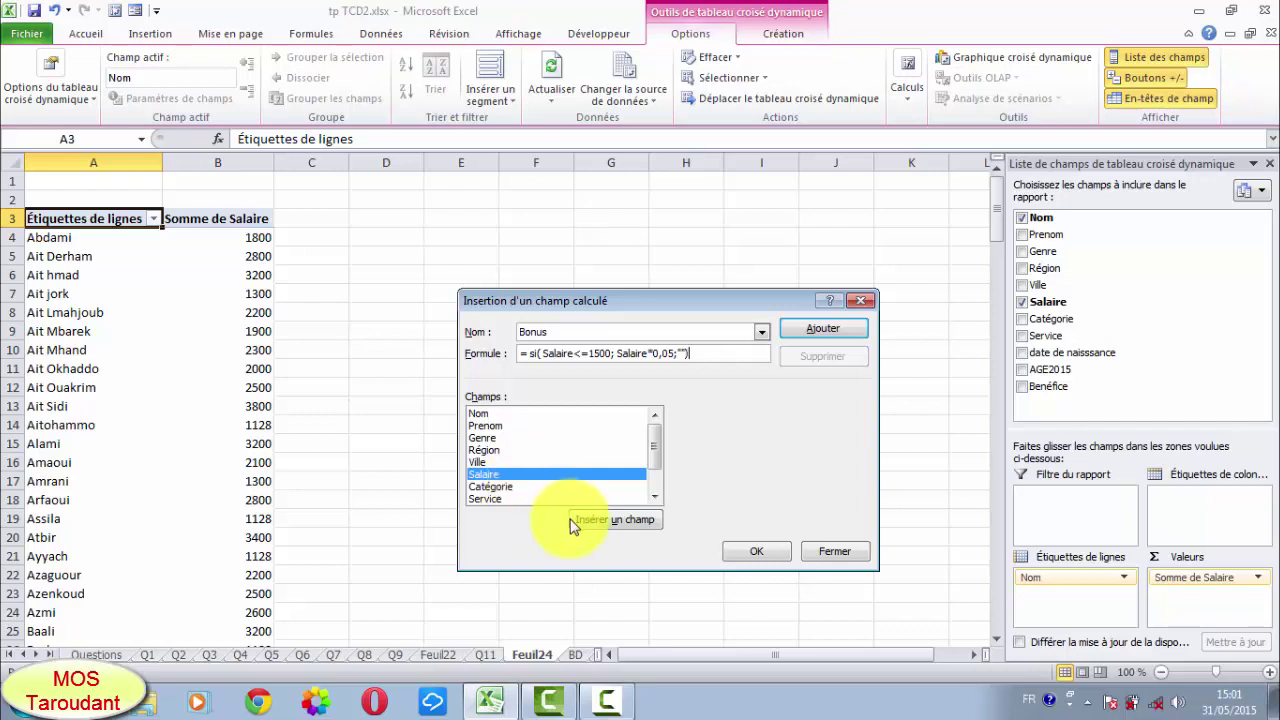
left_click(821, 334)
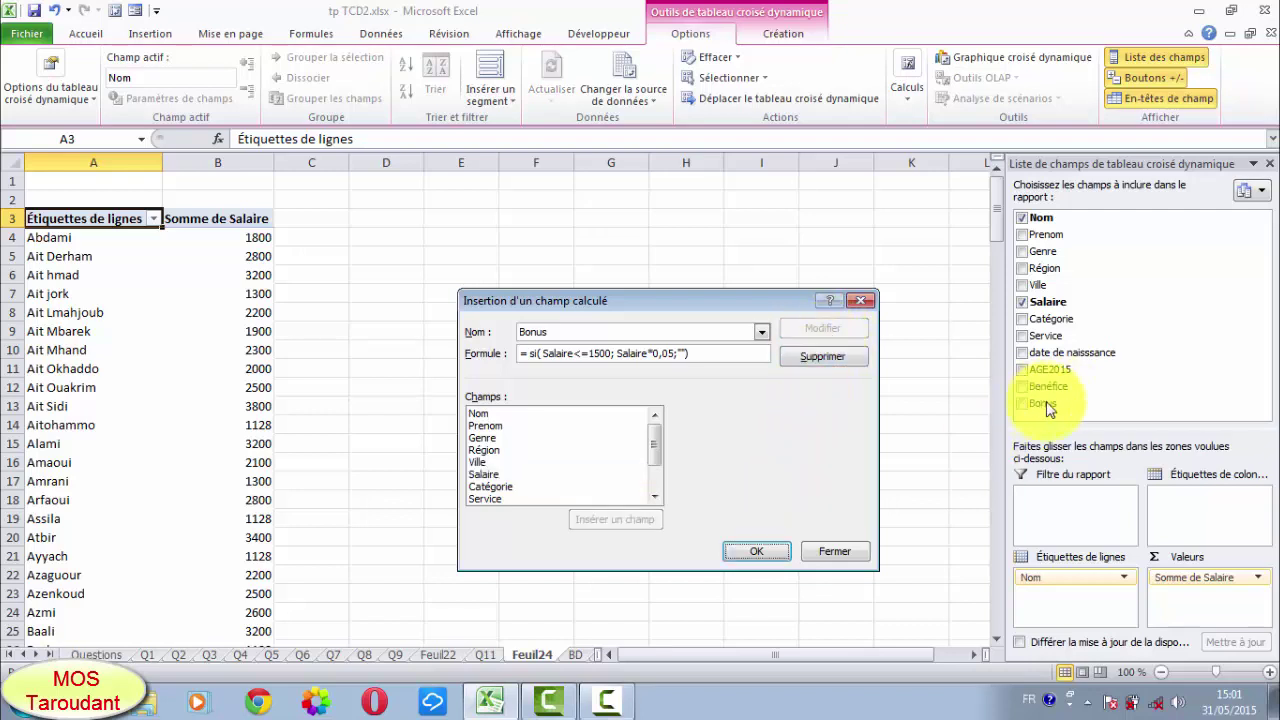
left_click(762, 553)
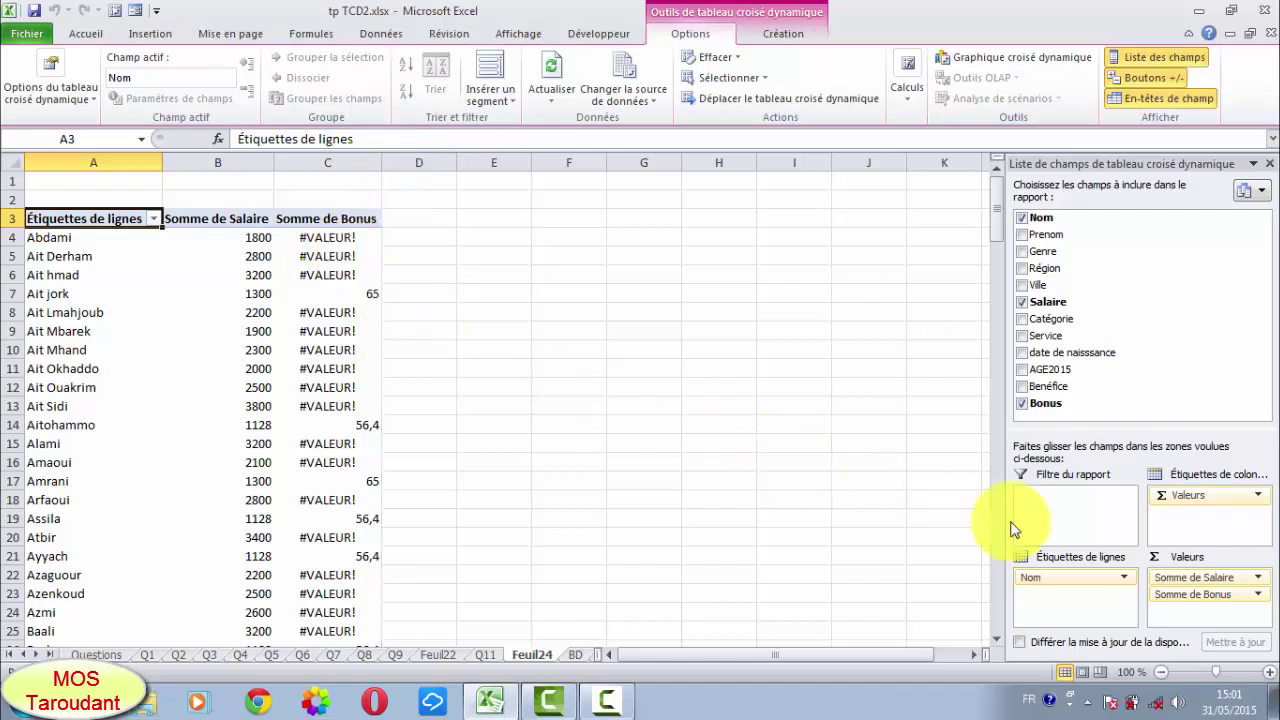
- Check the Somme de Bonus value field settings, closing them without changes
left_click(1191, 596)
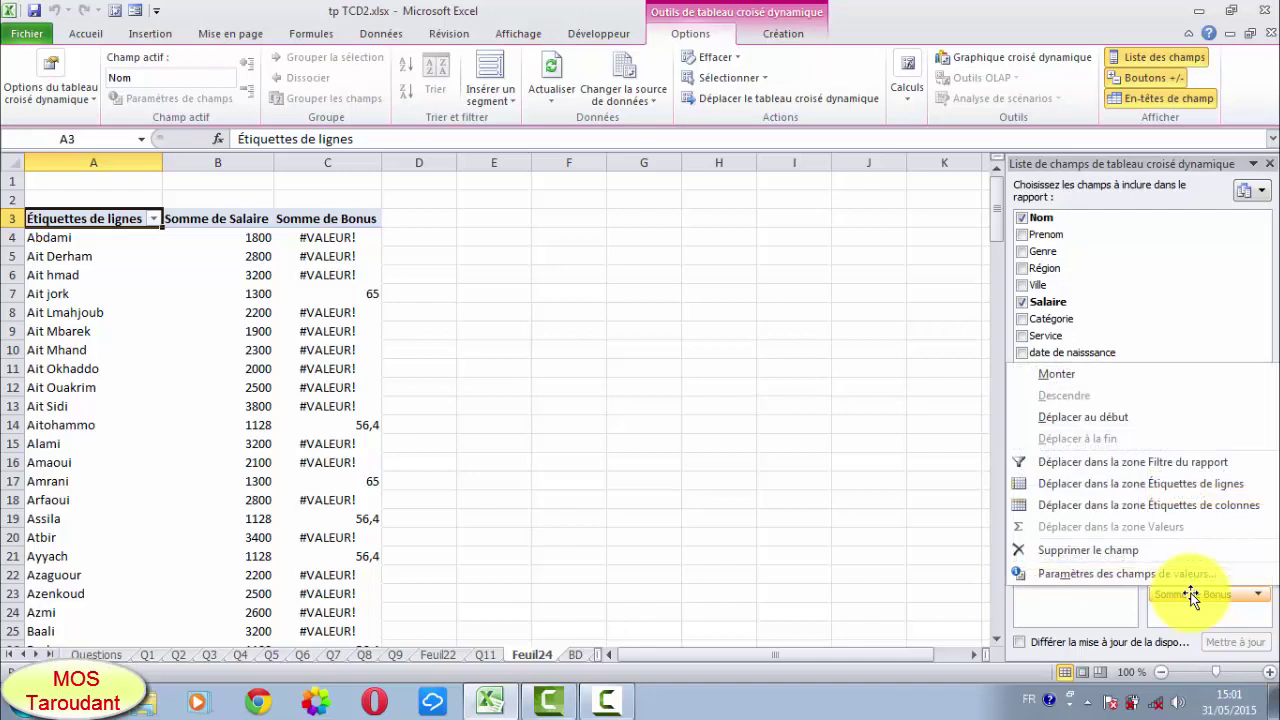
left_click(1108, 574)
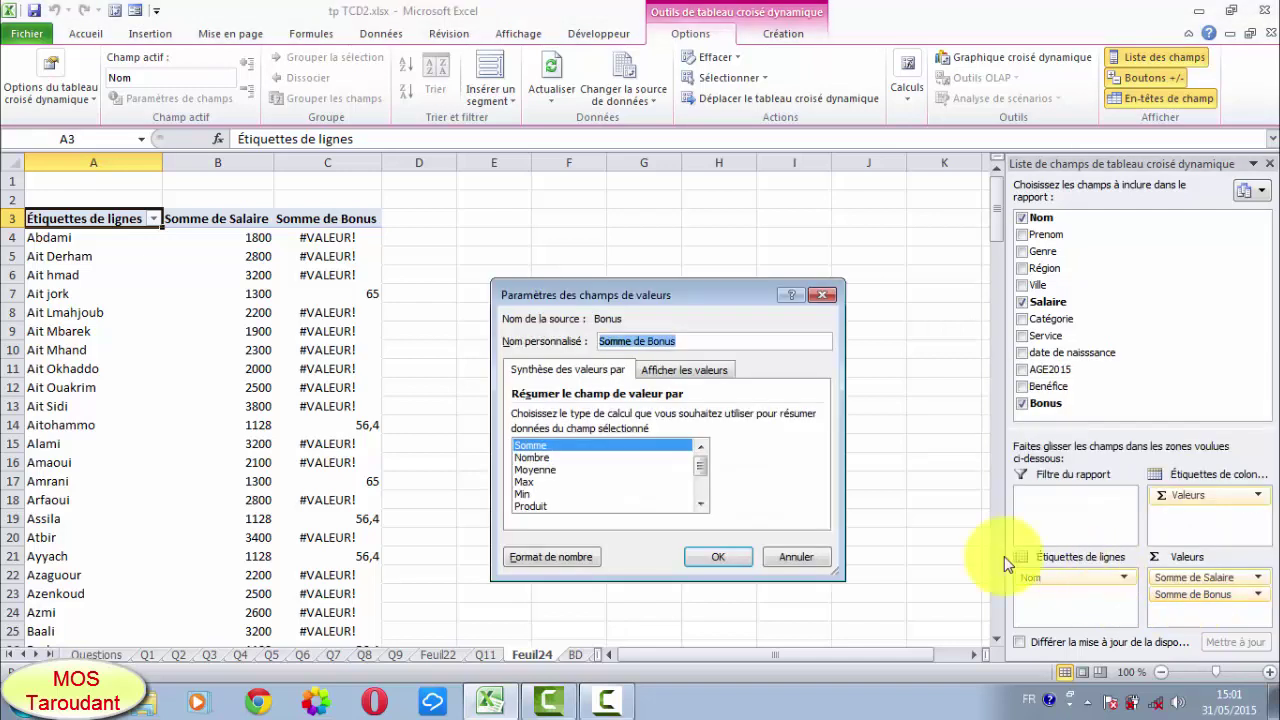
left_click(840, 287)
- Change the Bonus formula to =SI(Salaire<=1500;Salaire*0,05;" ") and inspect the #VALEUR! result
left_click(910, 95)
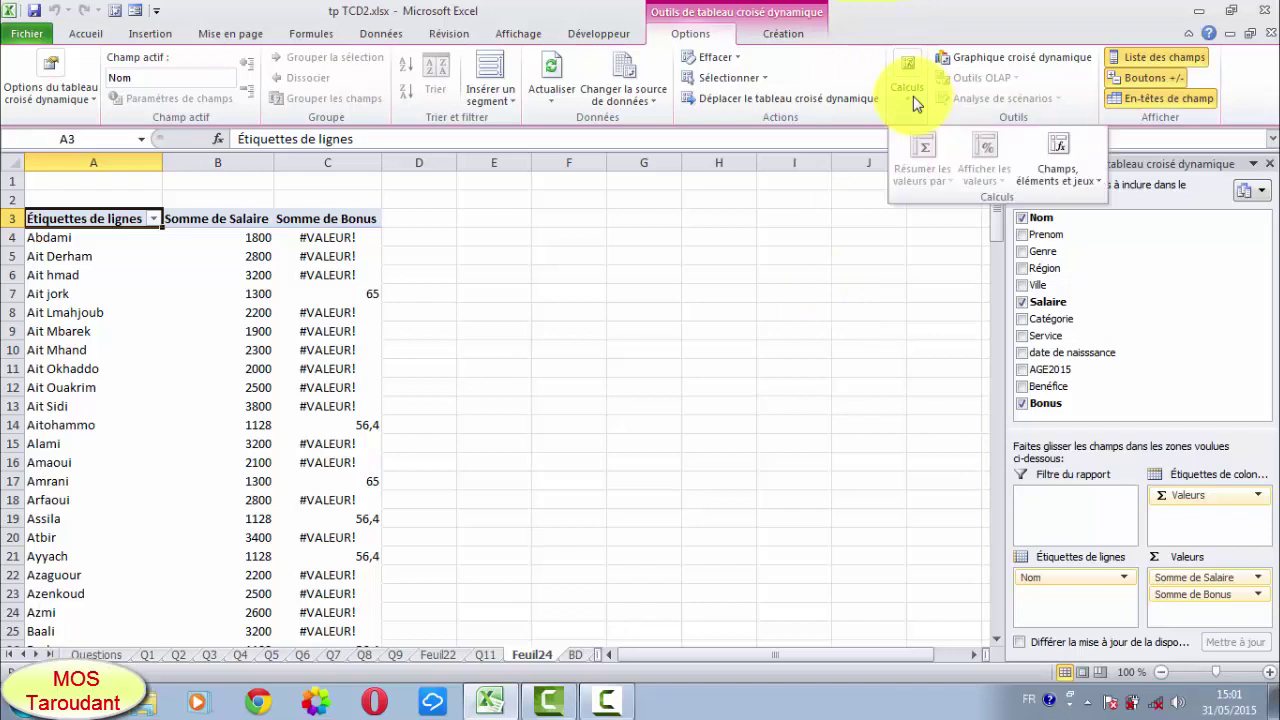
mouse_move(1058, 160)
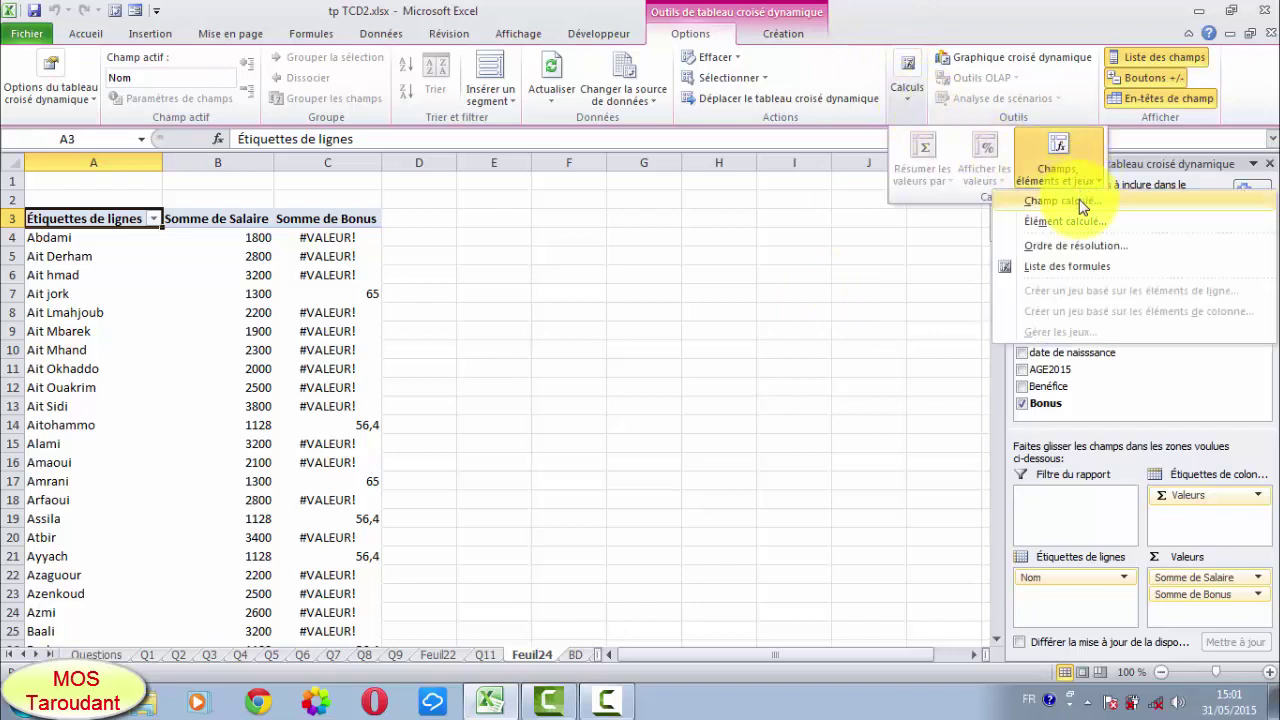
left_click(1079, 199)
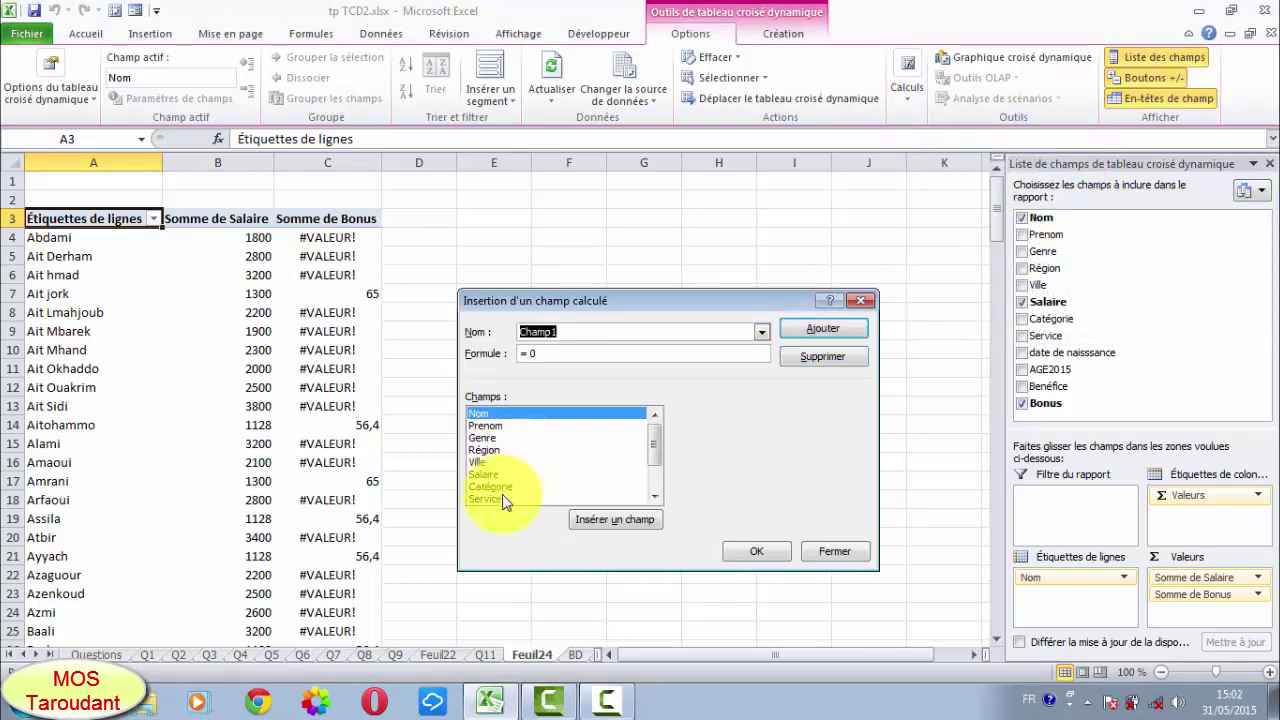
scroll(652, 472, "down", 2)
scroll(652, 474, "down", 1)
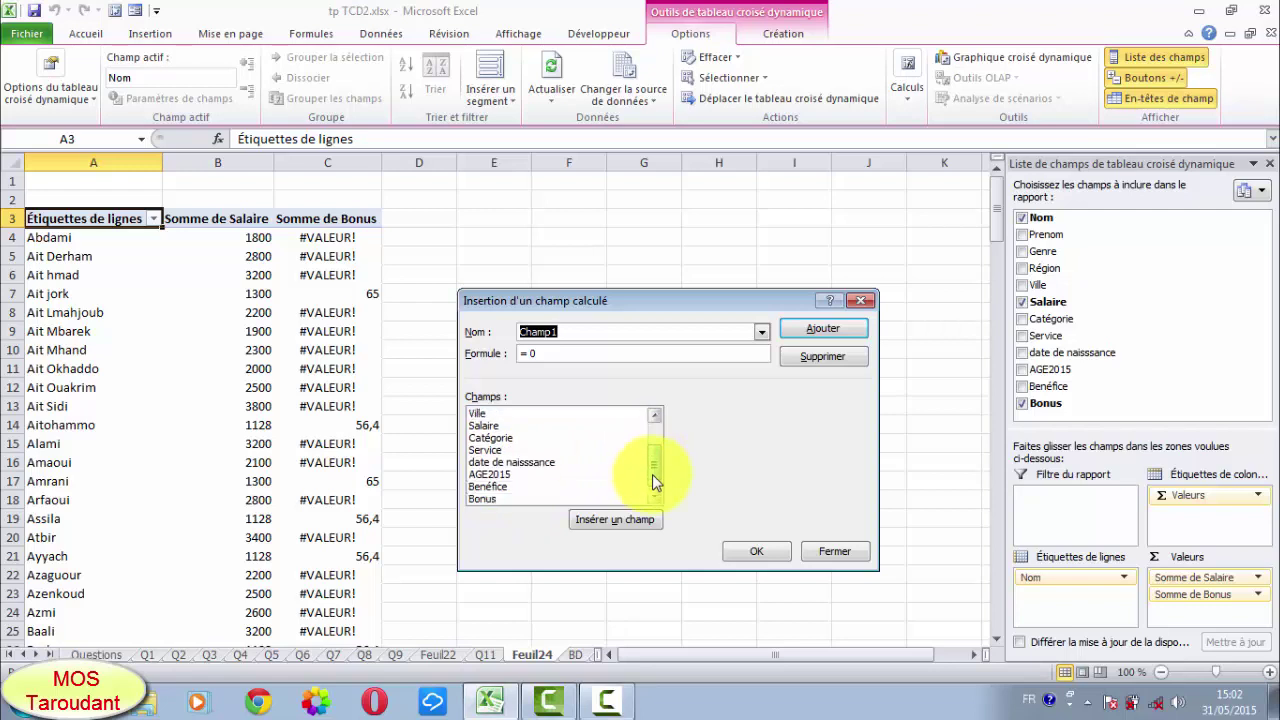
left_click(506, 499)
double_click(506, 499)
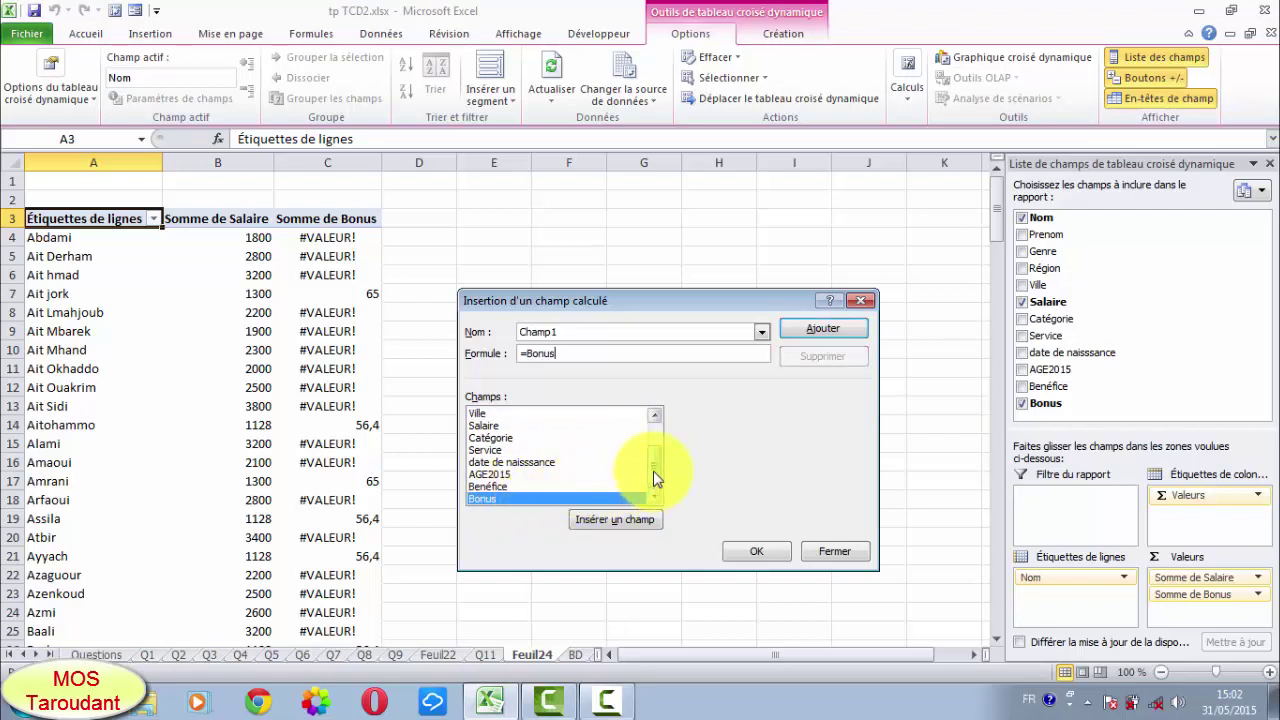
scroll(654, 470, "up", 1)
left_click(763, 332)
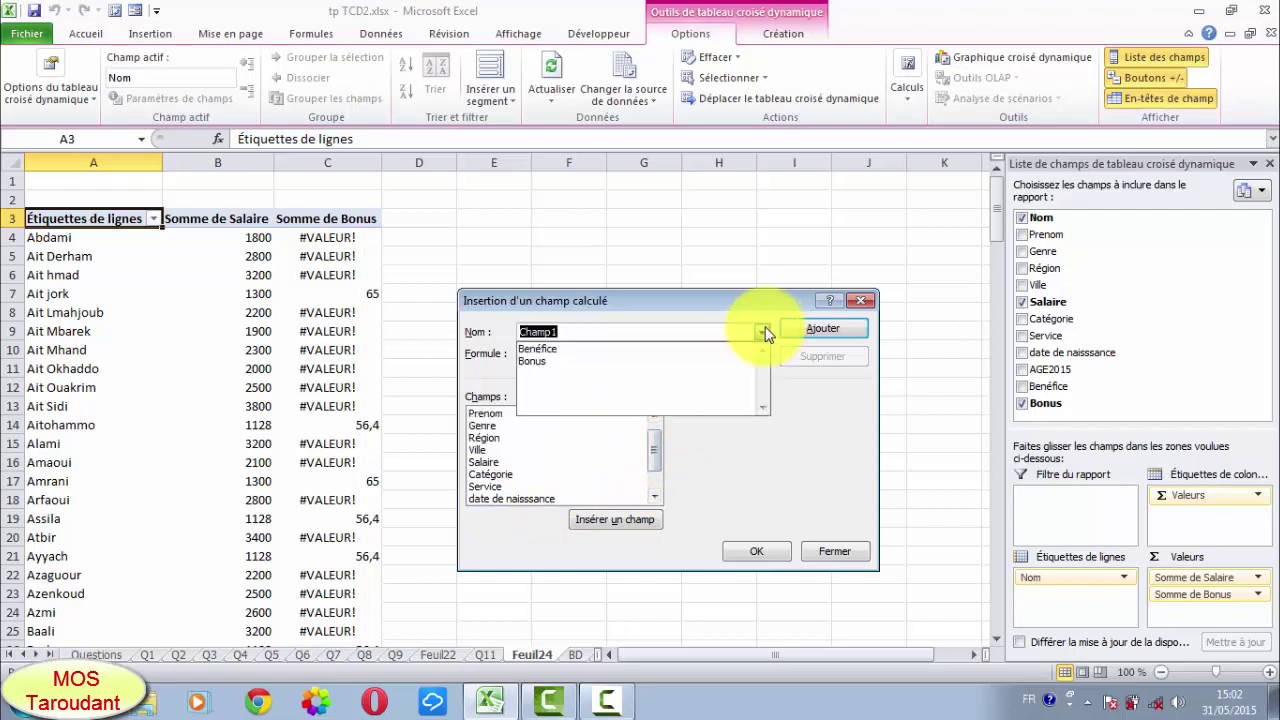
left_click(720, 361)
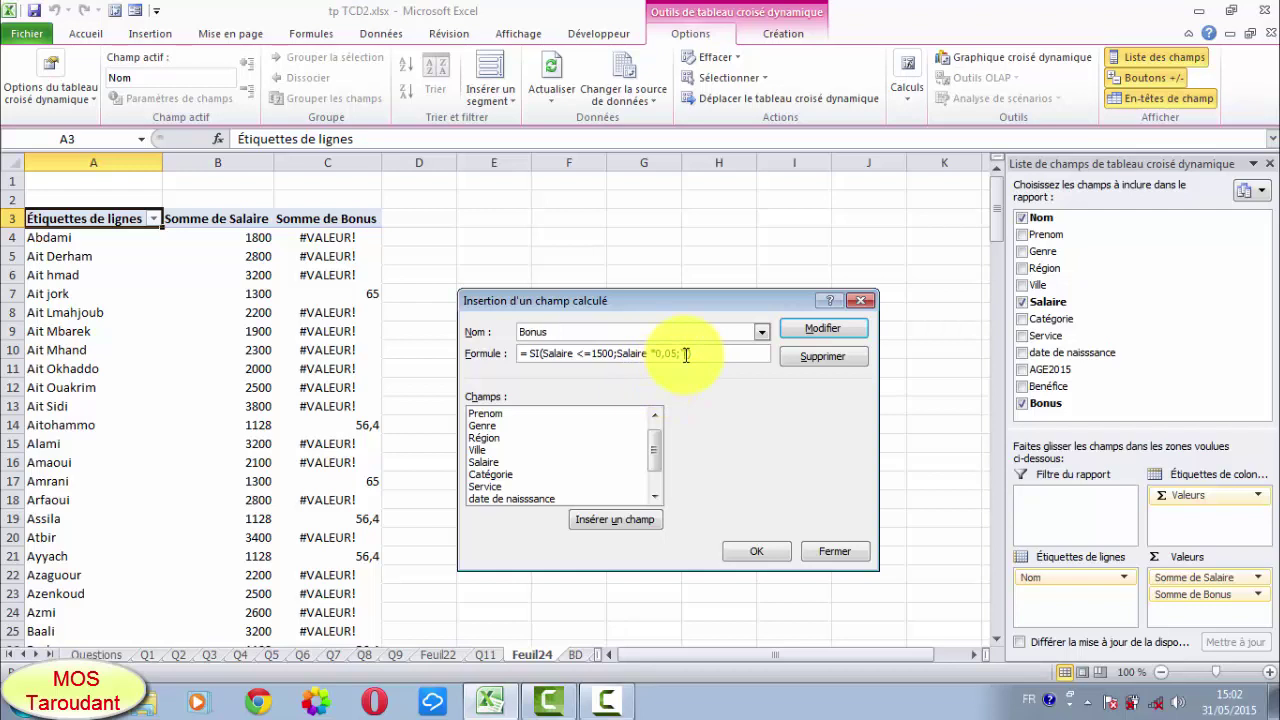
type("\" \")")
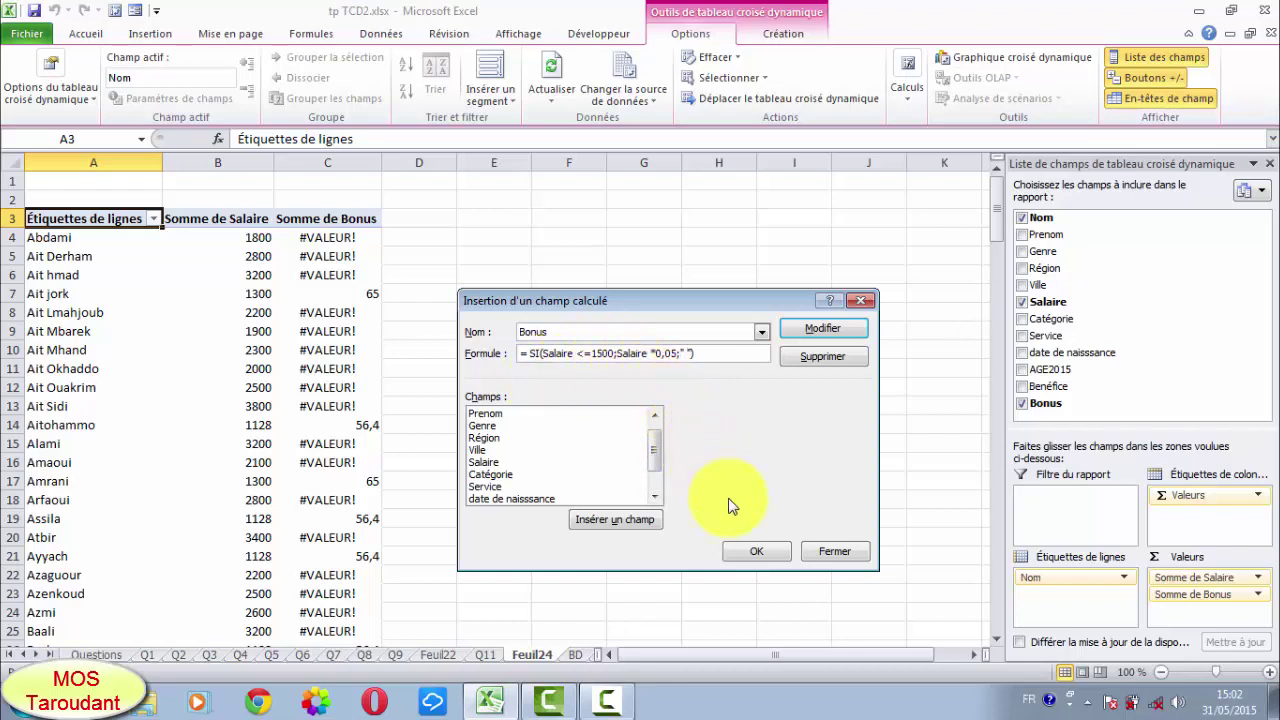
left_click(757, 553)
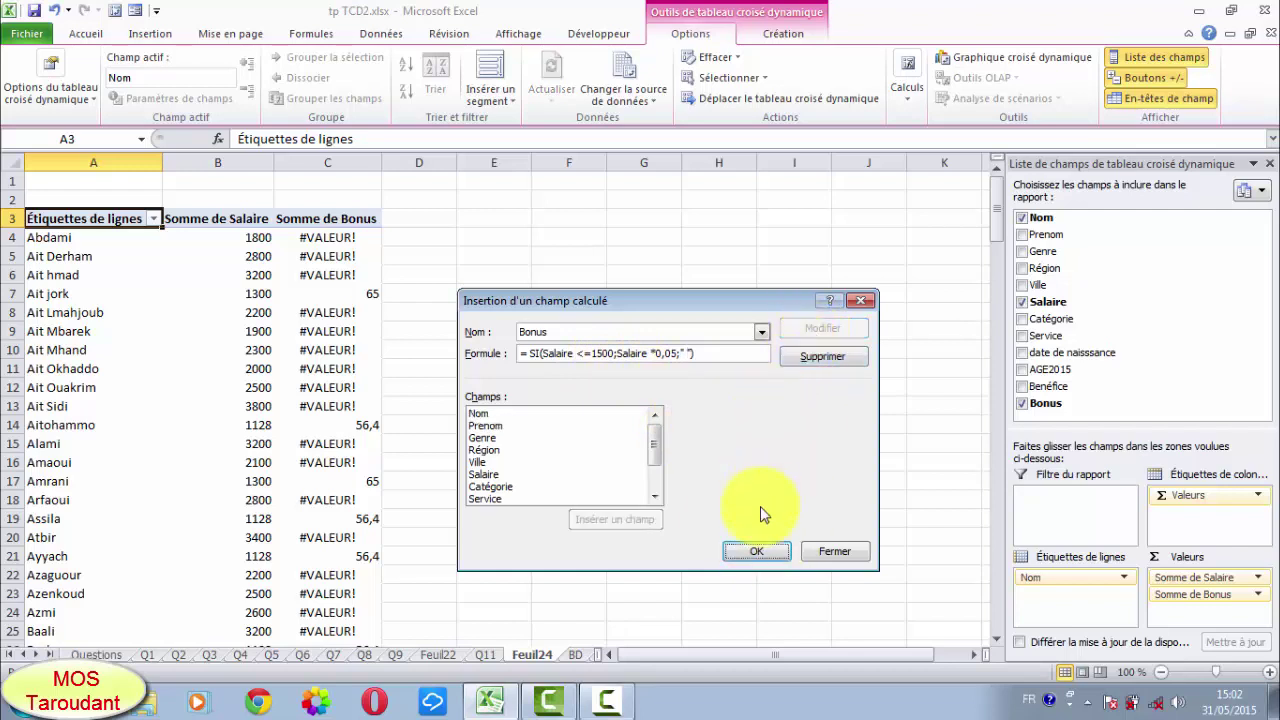
left_click(346, 238)
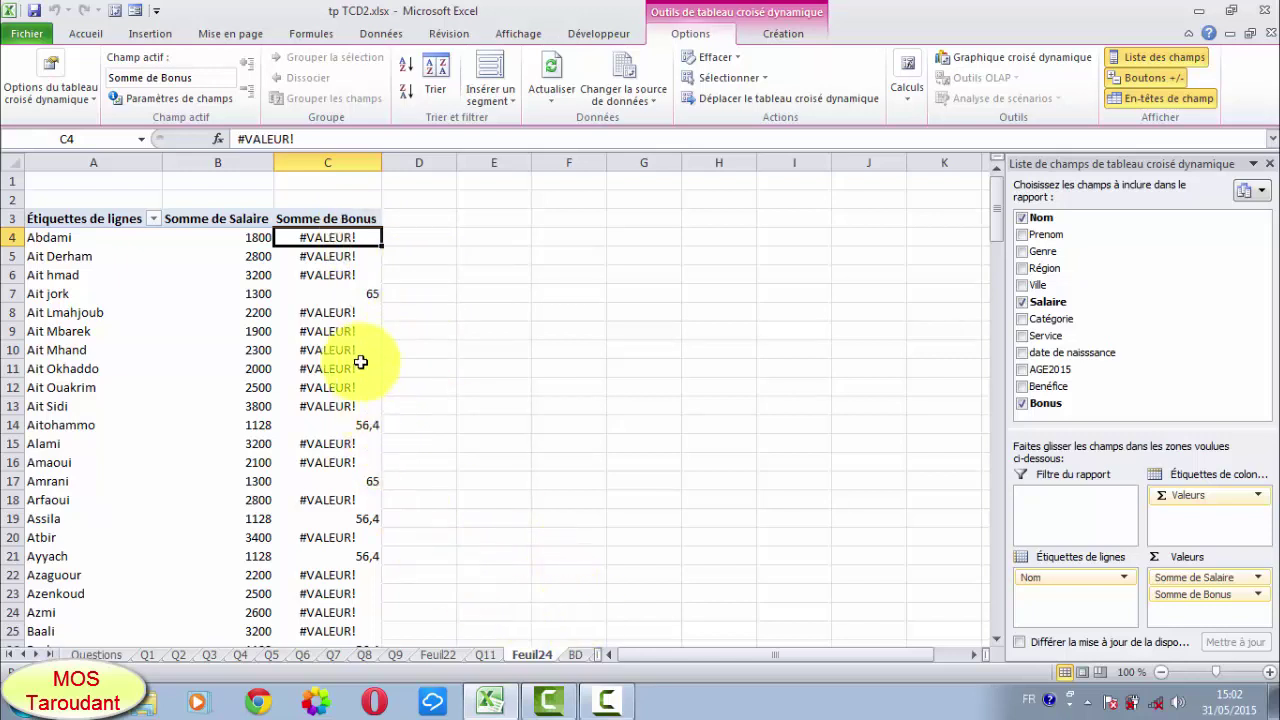
- Replace the Bonus formula's quoted fallback with 0 so higher salaries show 0
left_click(913, 96)
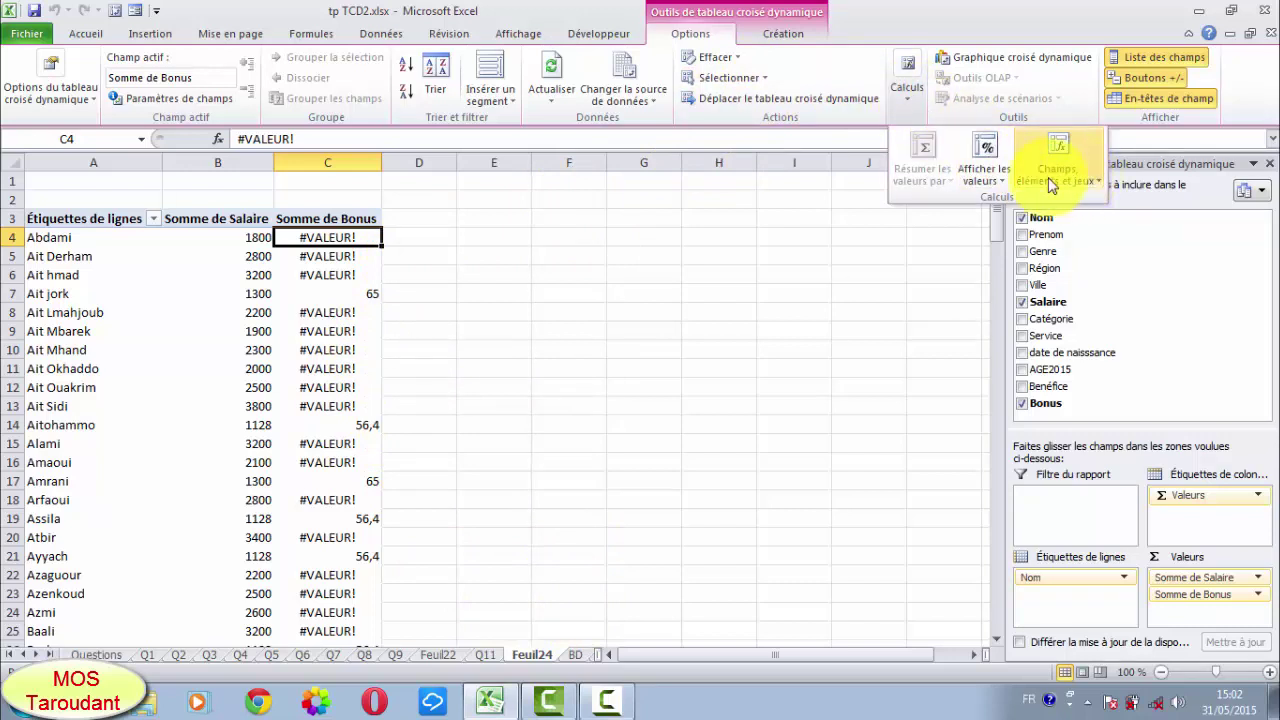
left_click(1074, 178)
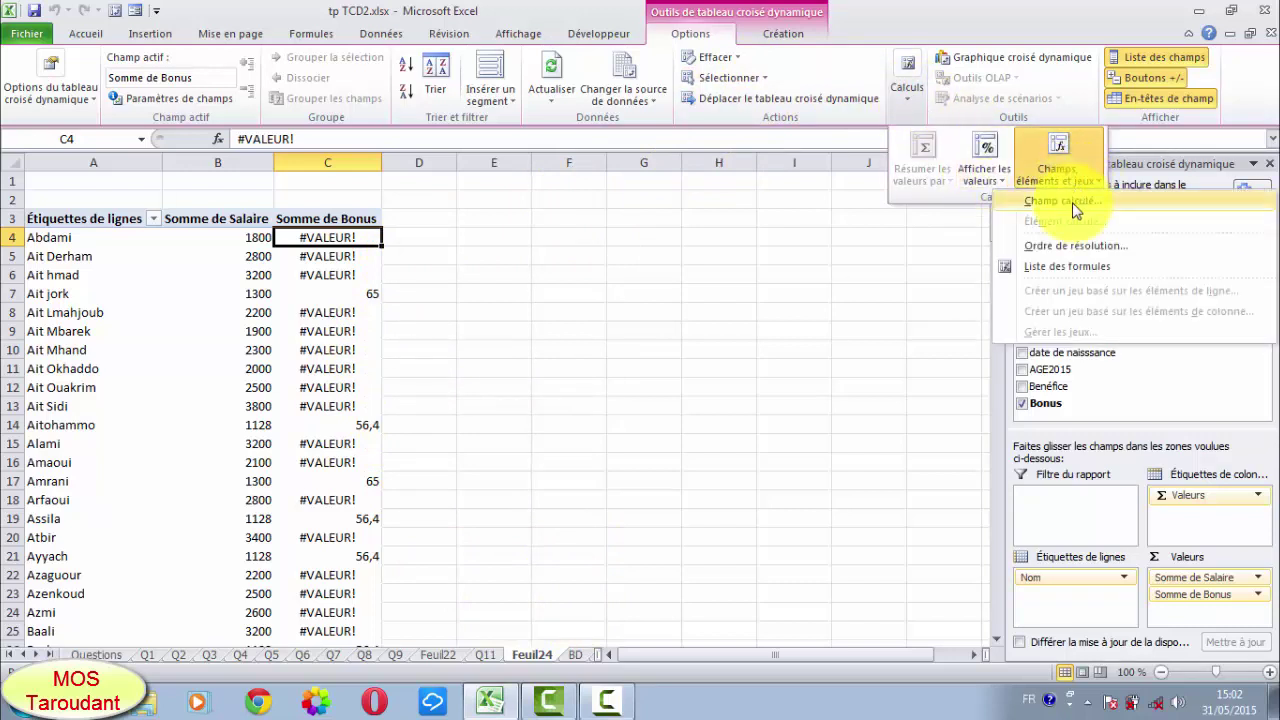
left_click(1075, 207)
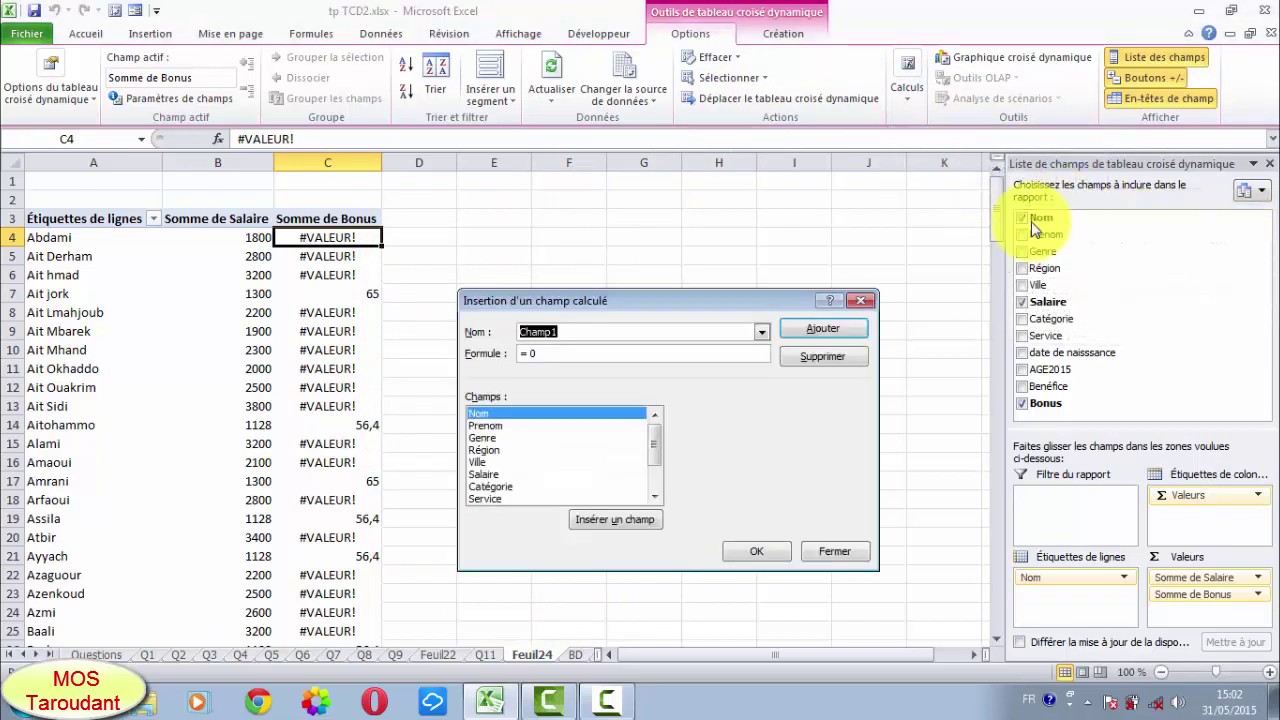
left_click(762, 332)
left_click(690, 348)
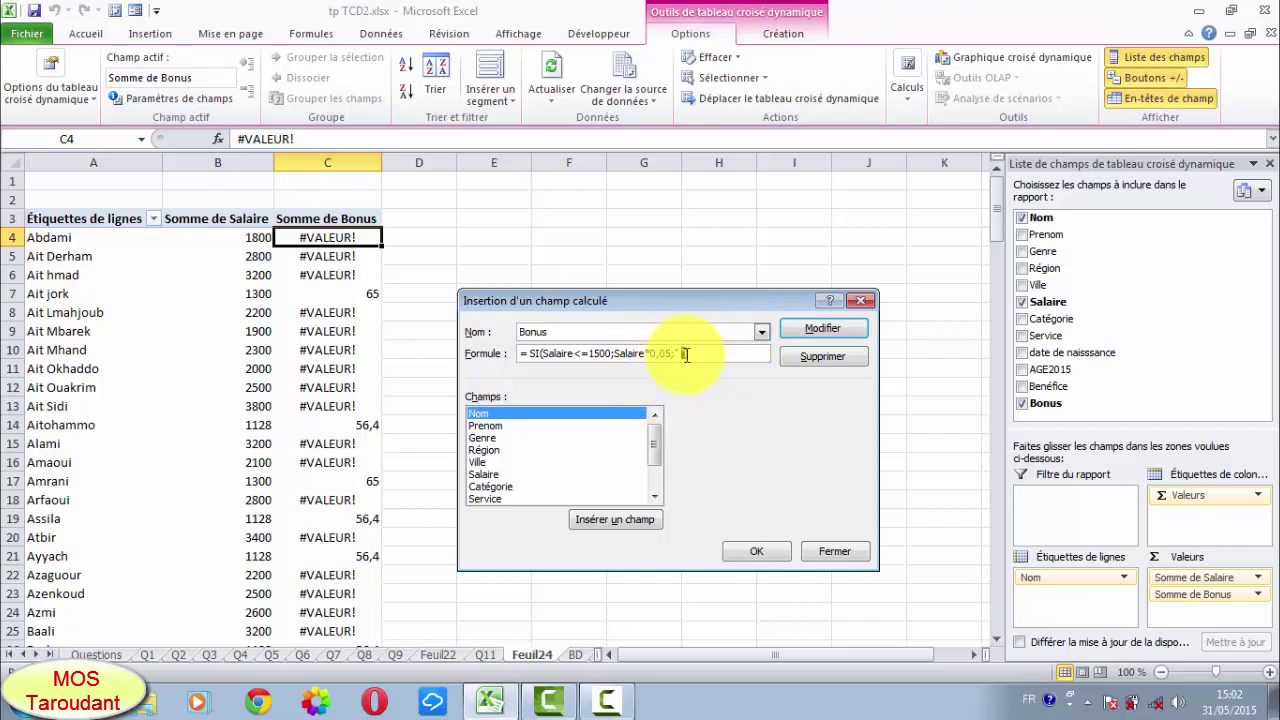
left_click_drag(677, 352, 688, 352)
type("0)")
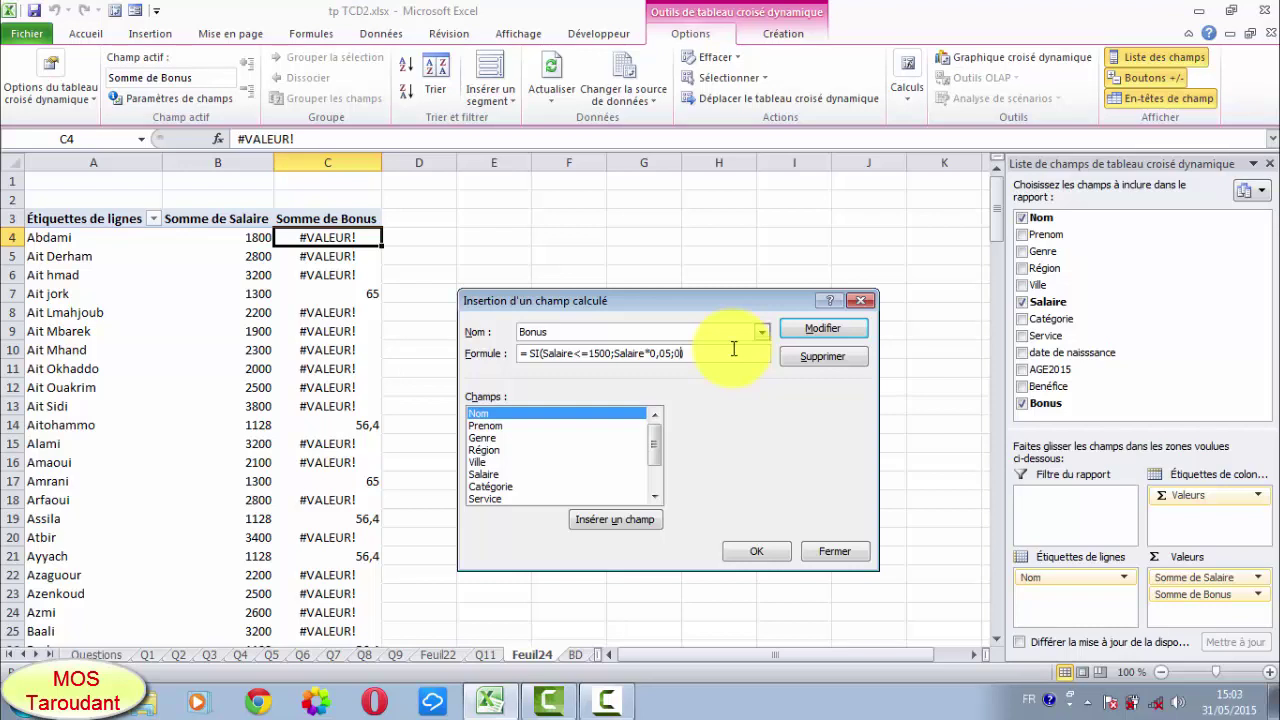
left_click(818, 330)
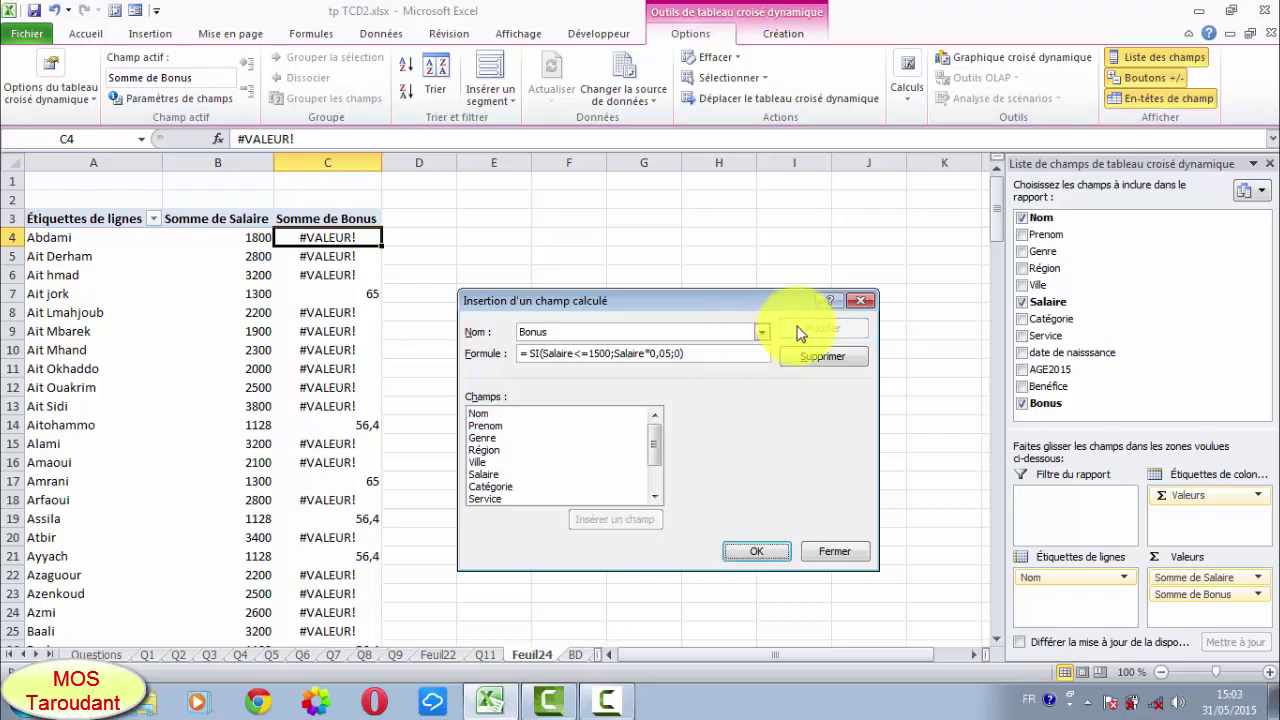
left_click(756, 552)
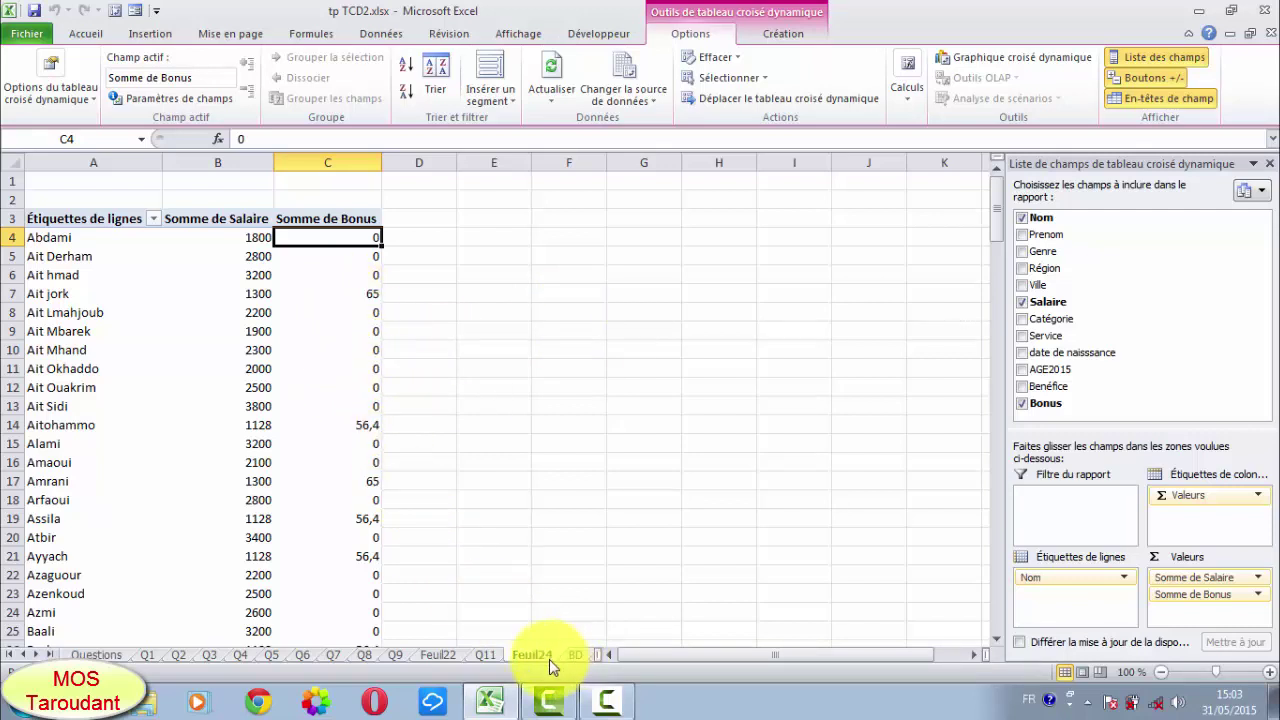
- Rename sheet Feuil24 to Q12, then end on the Questions sheet
left_click(96, 654)
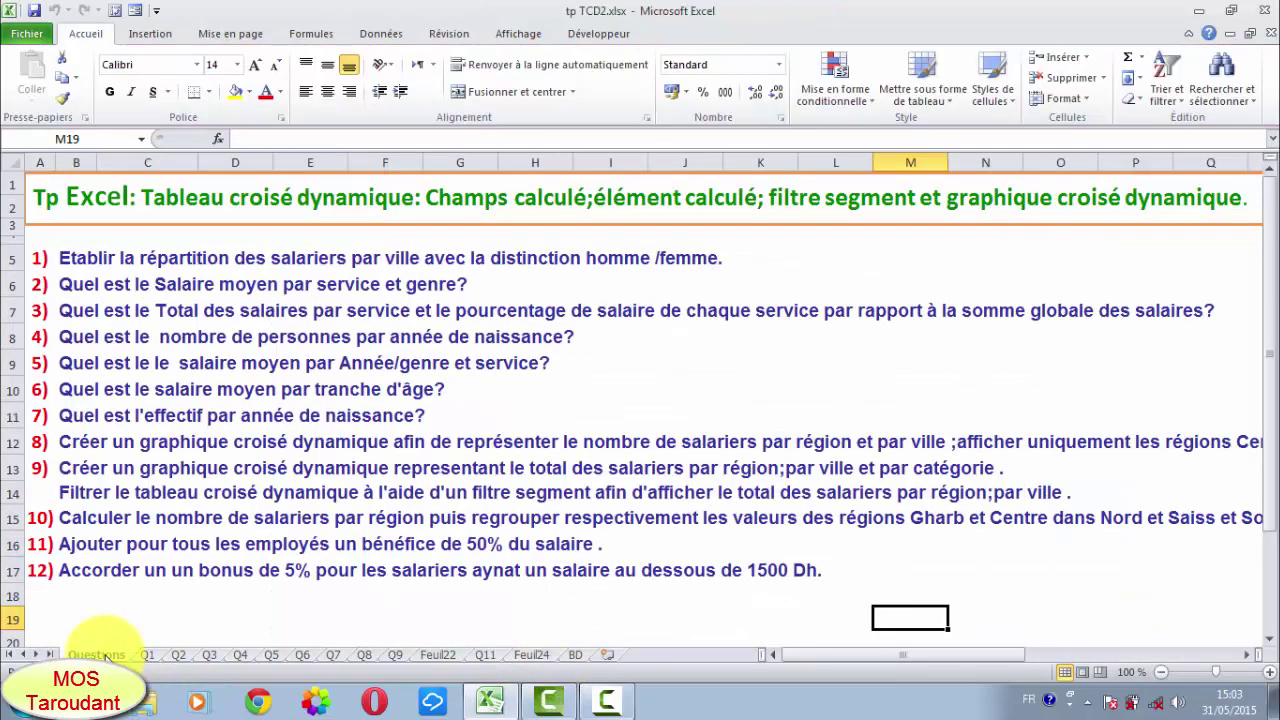
left_click(536, 656)
right_click(536, 656)
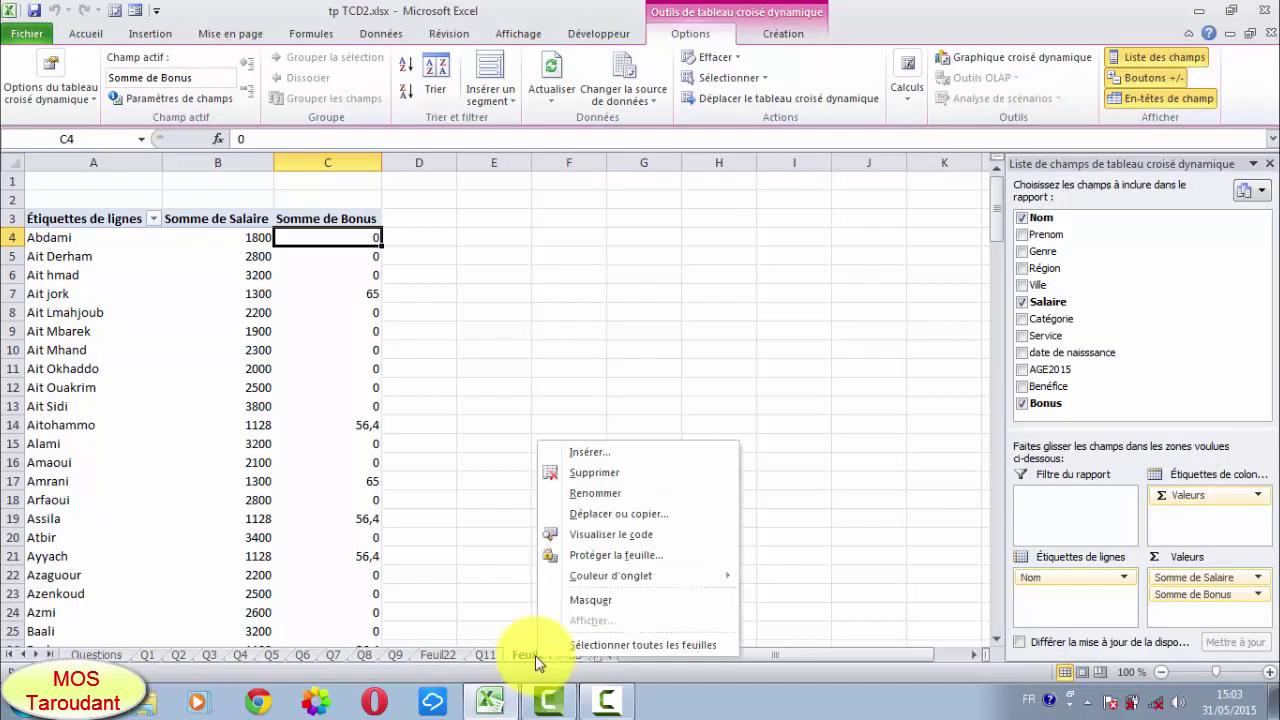
left_click(586, 493)
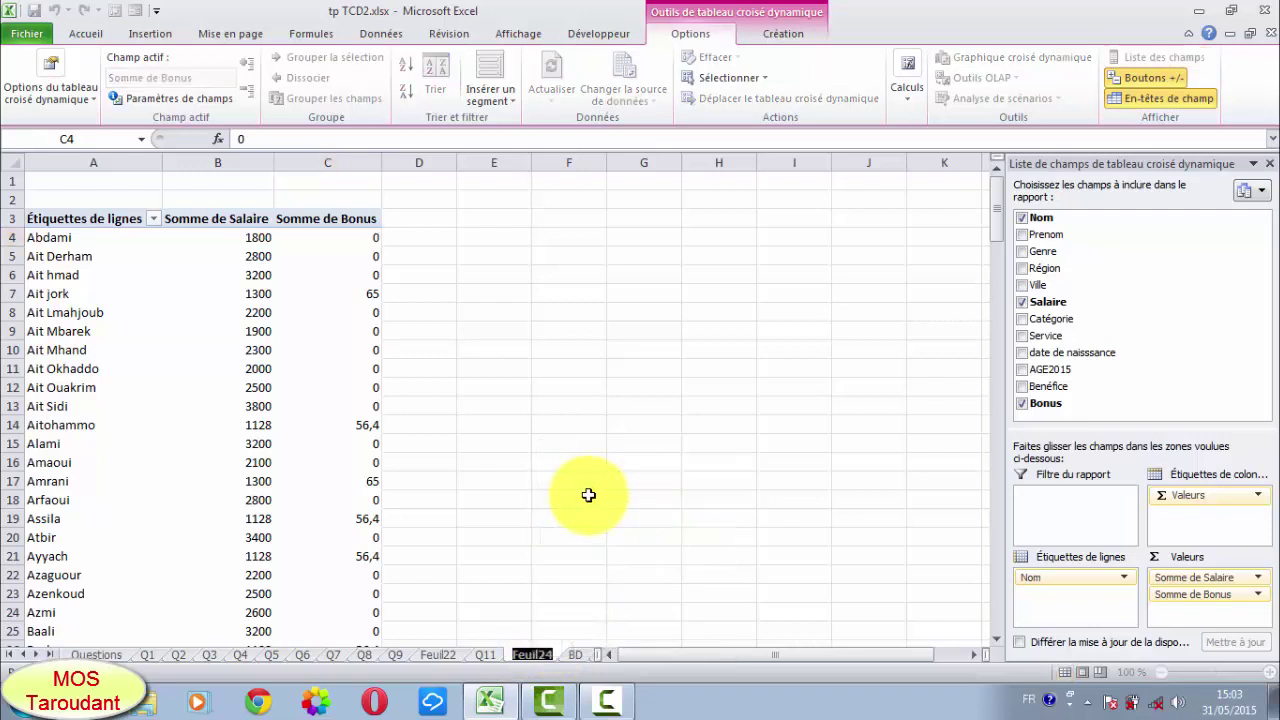
type("Q")
type("12")
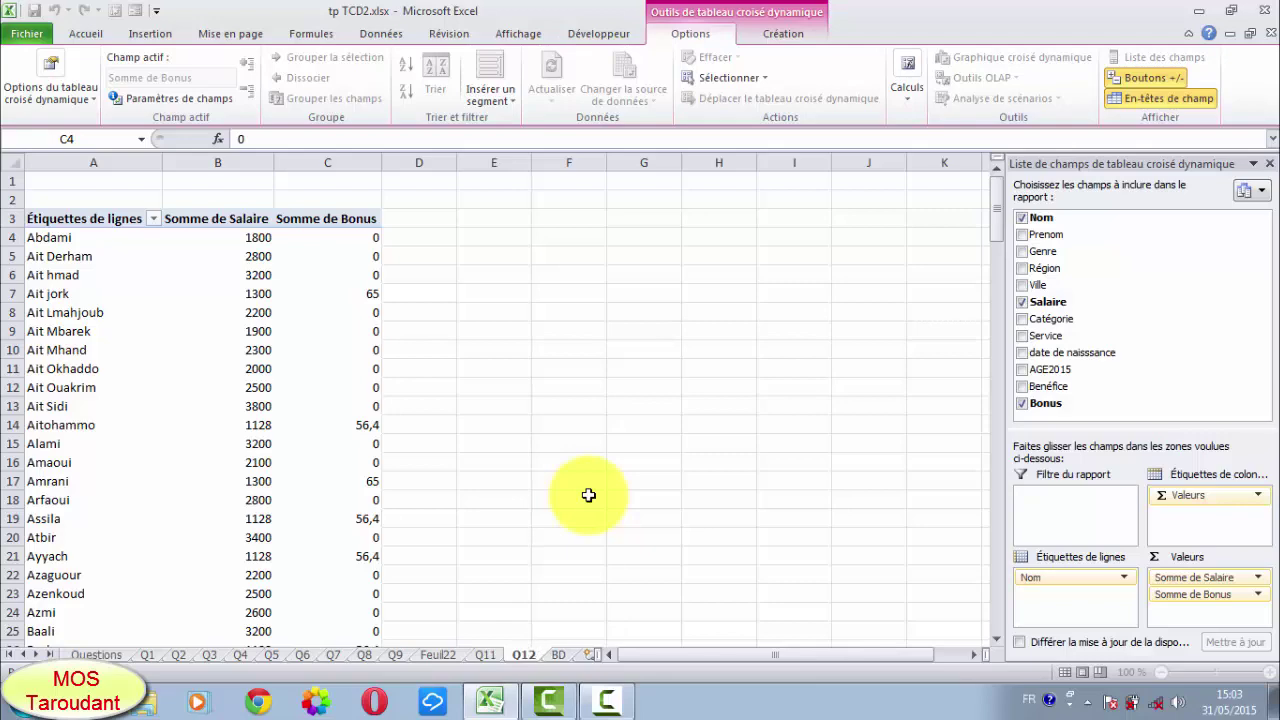
left_click(494, 500)
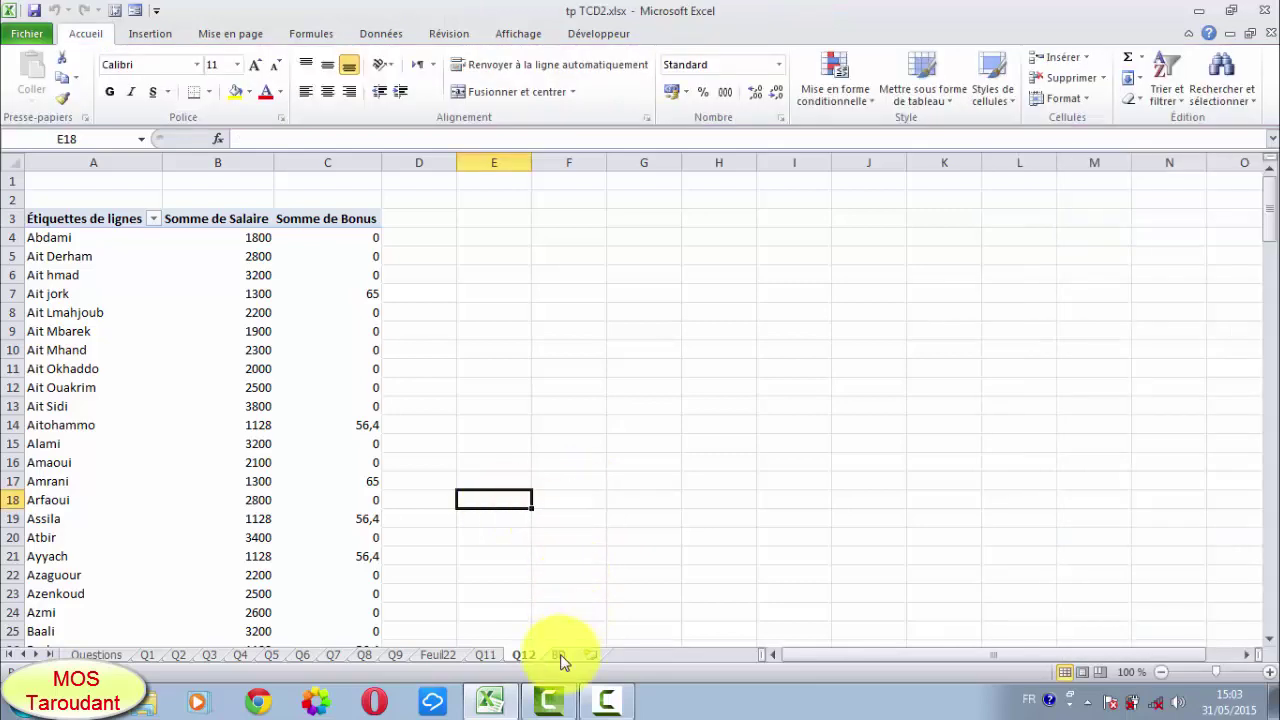
left_click(558, 654)
left_click(120, 652)
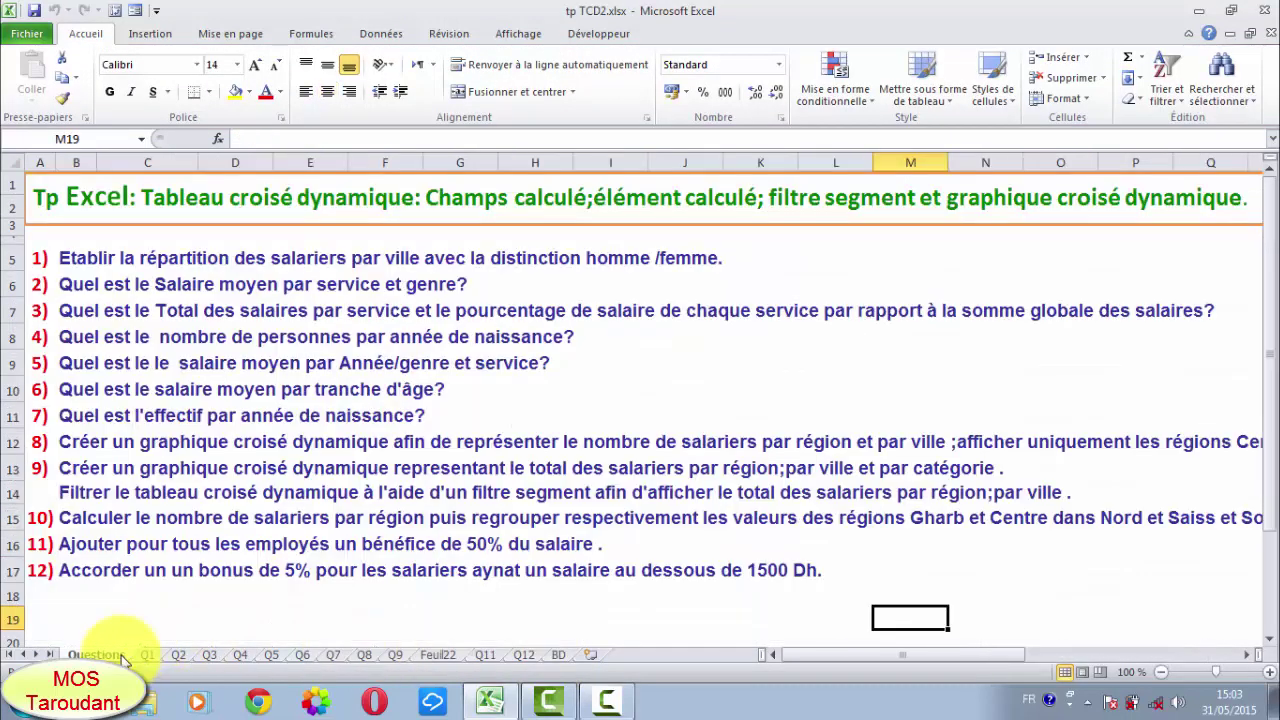